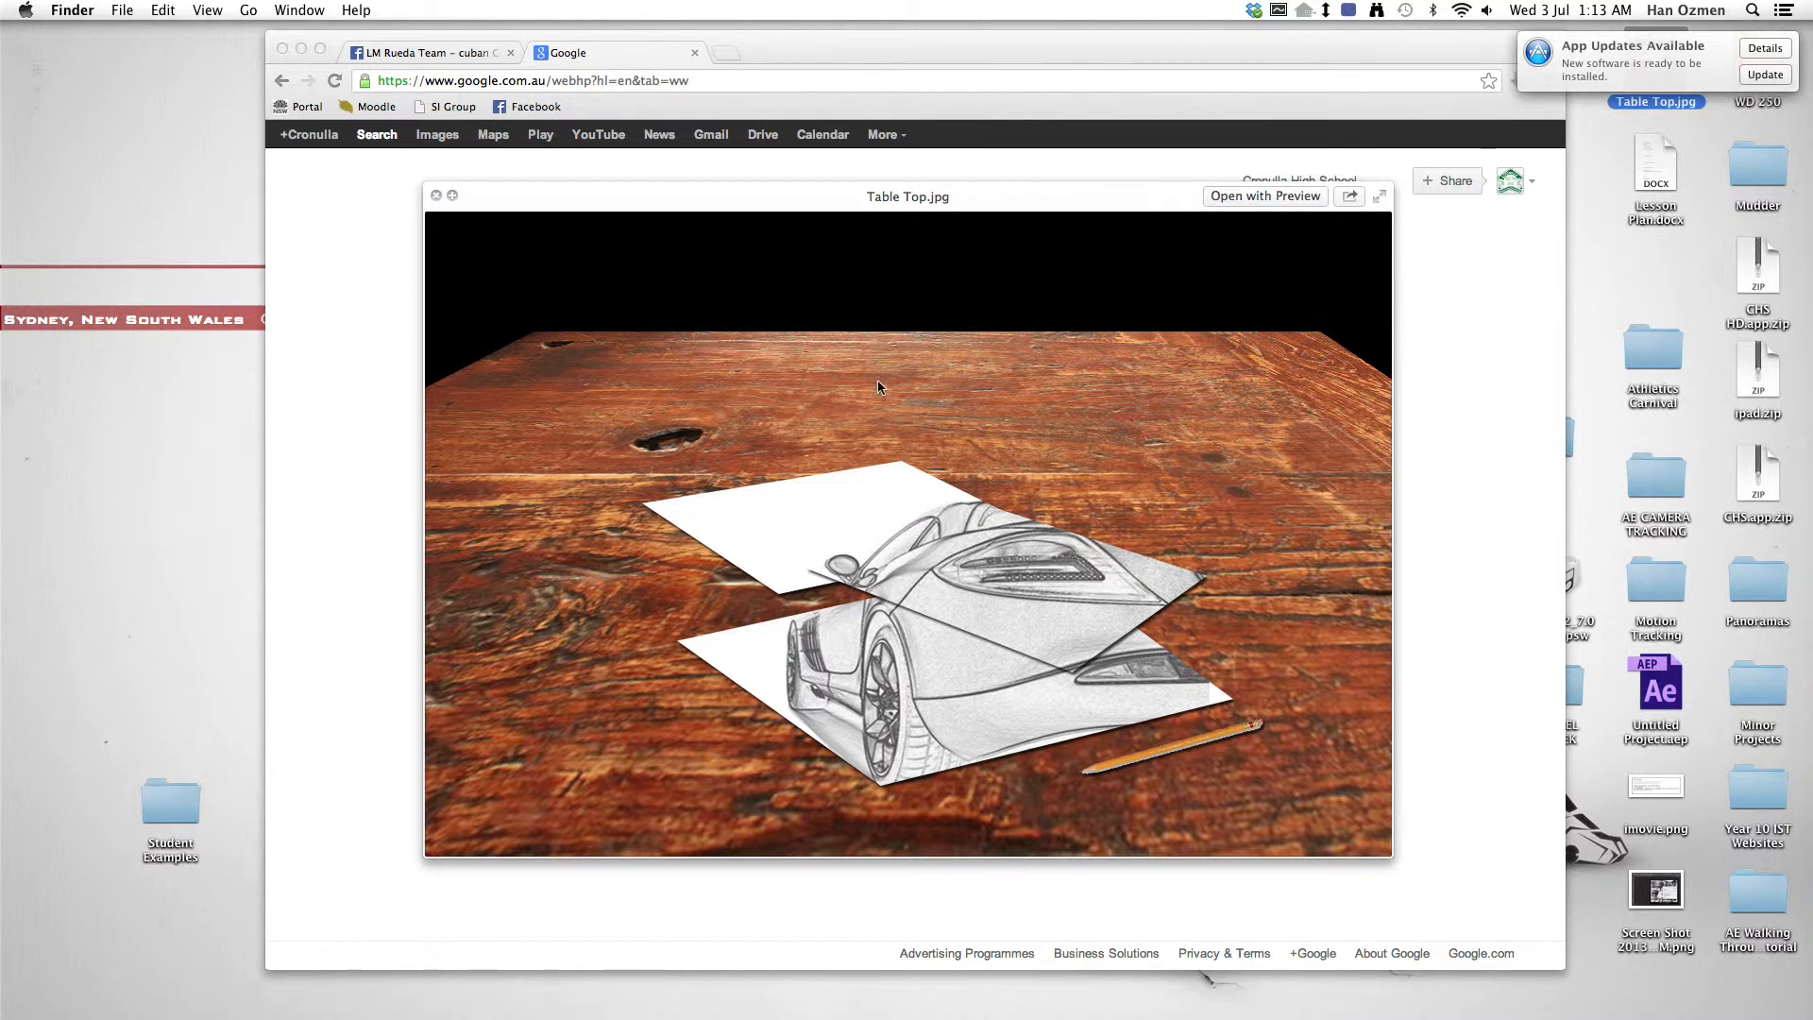
Step: Close the Table Top.jpg preview and run a Google image search for "table texture"
key(space)
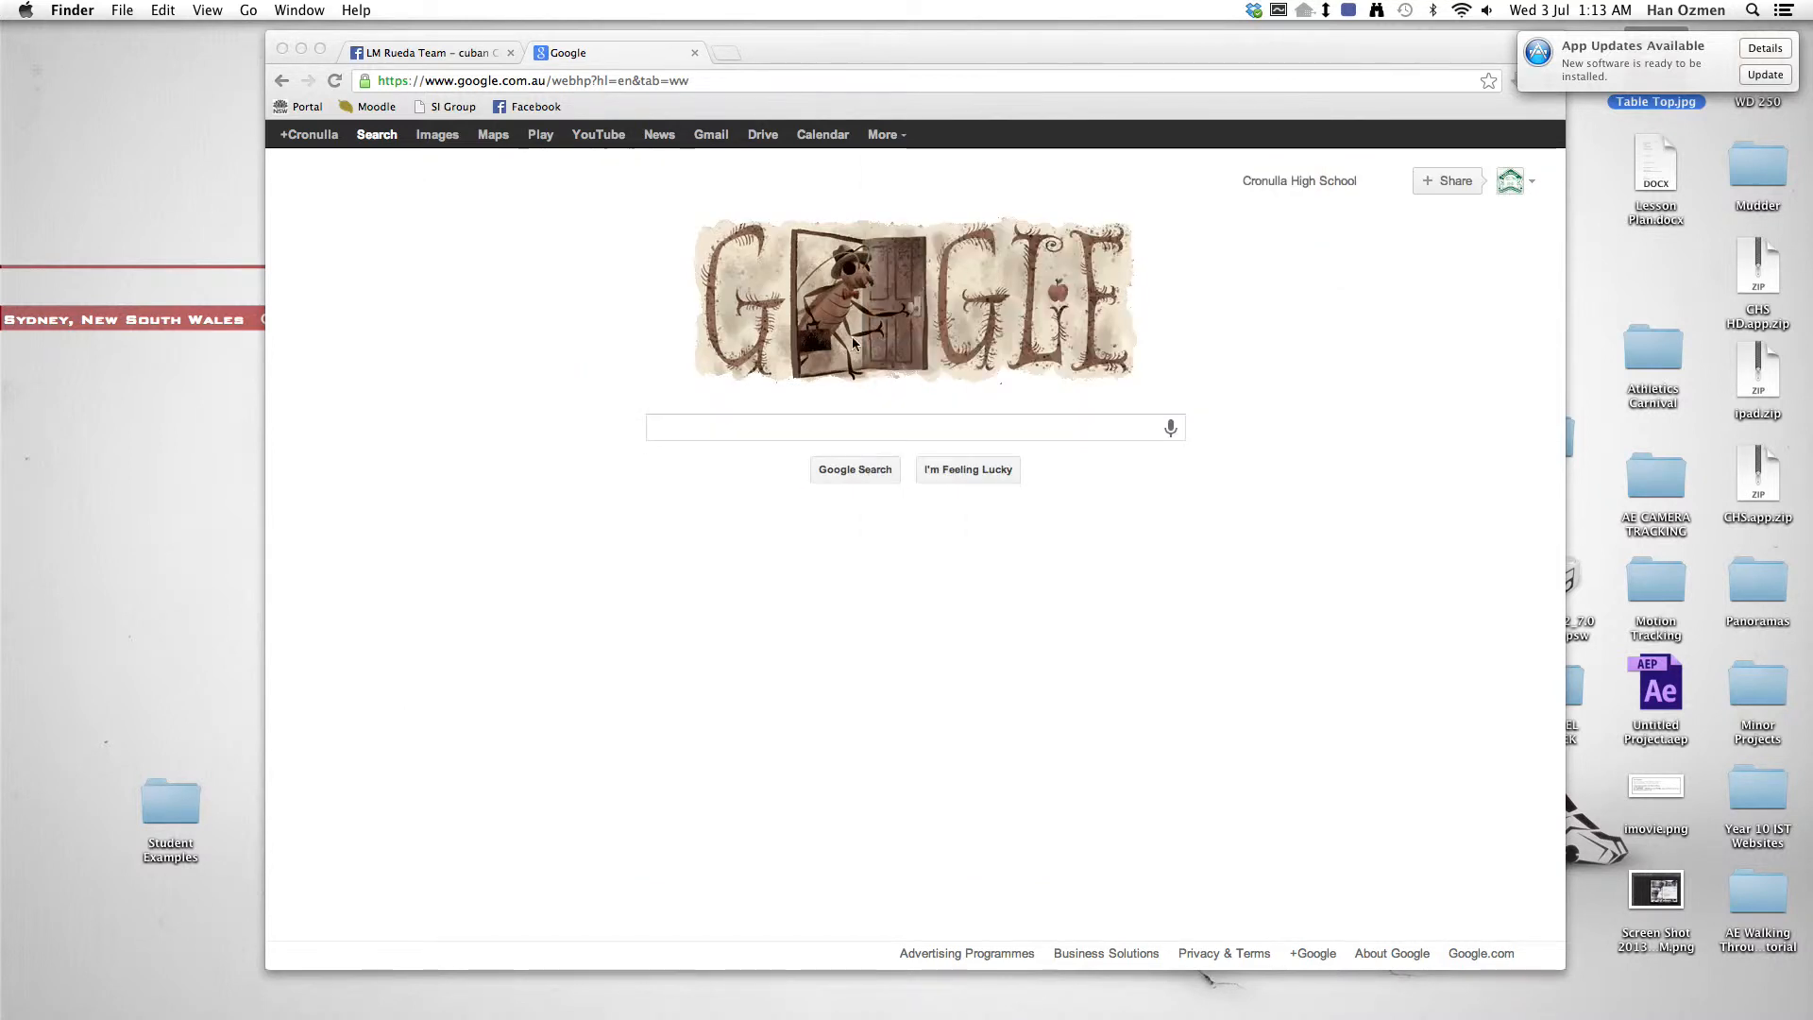
click(806, 432)
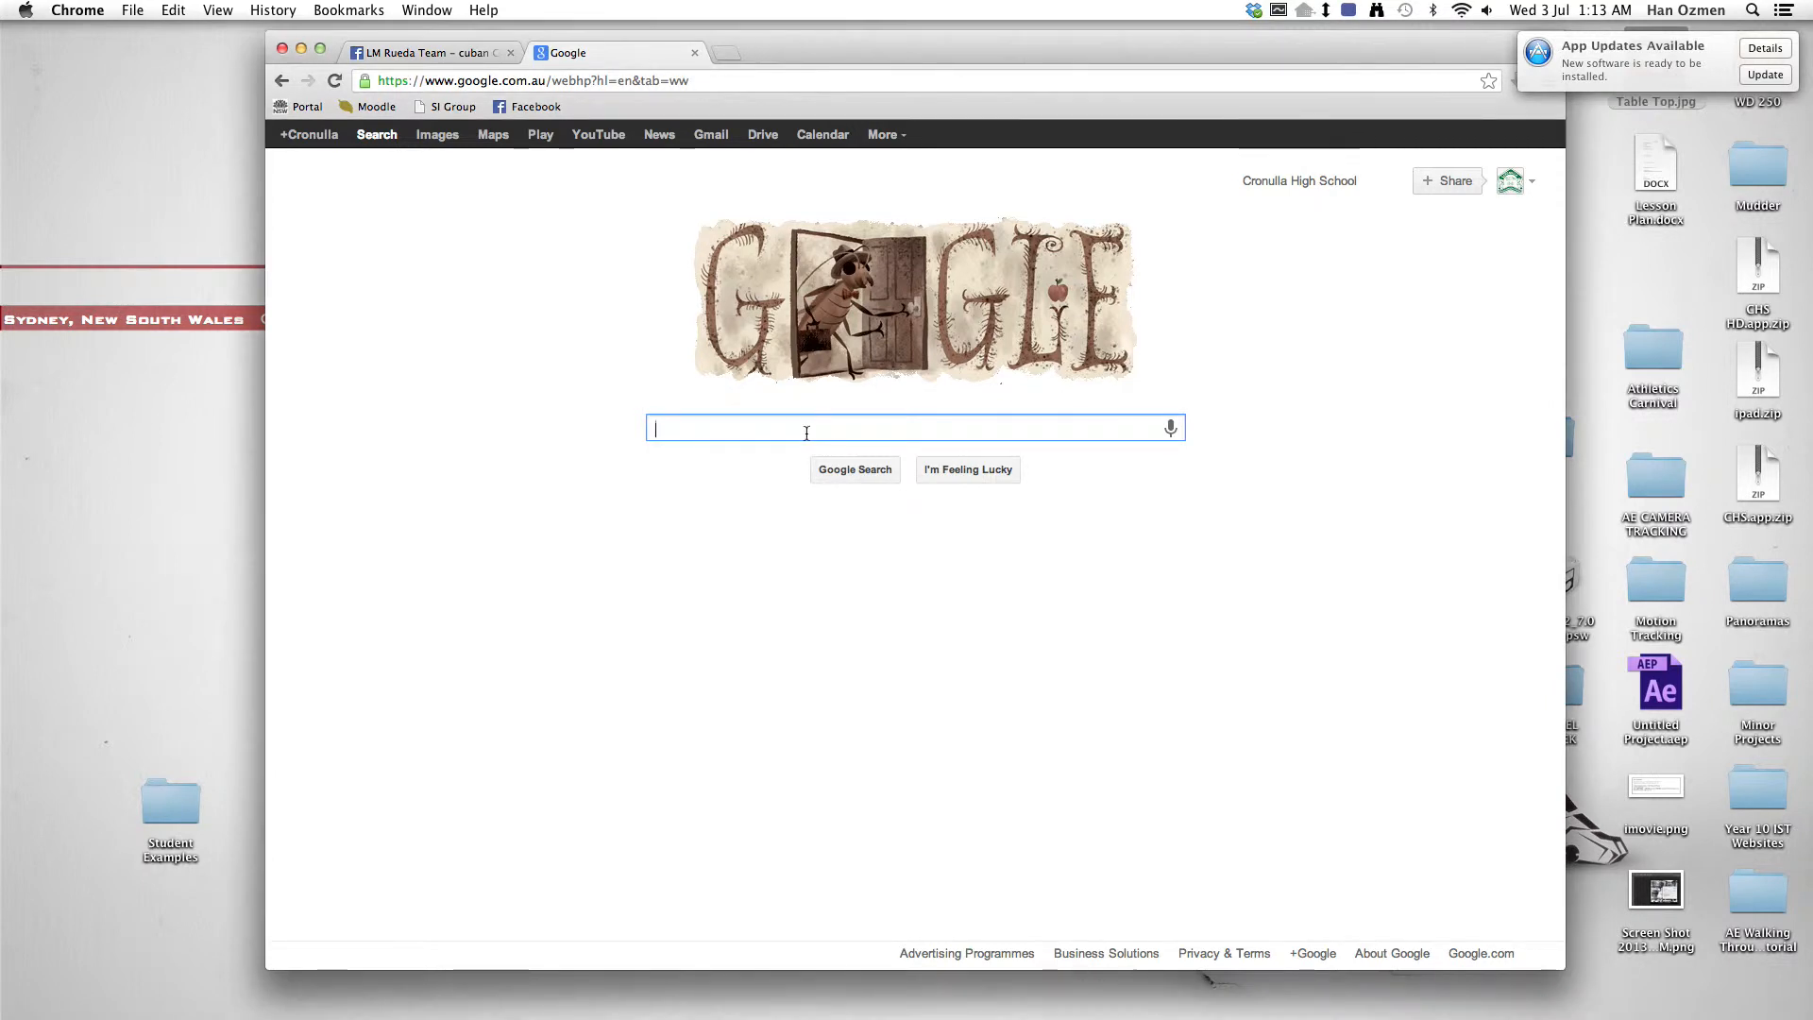
text(table)
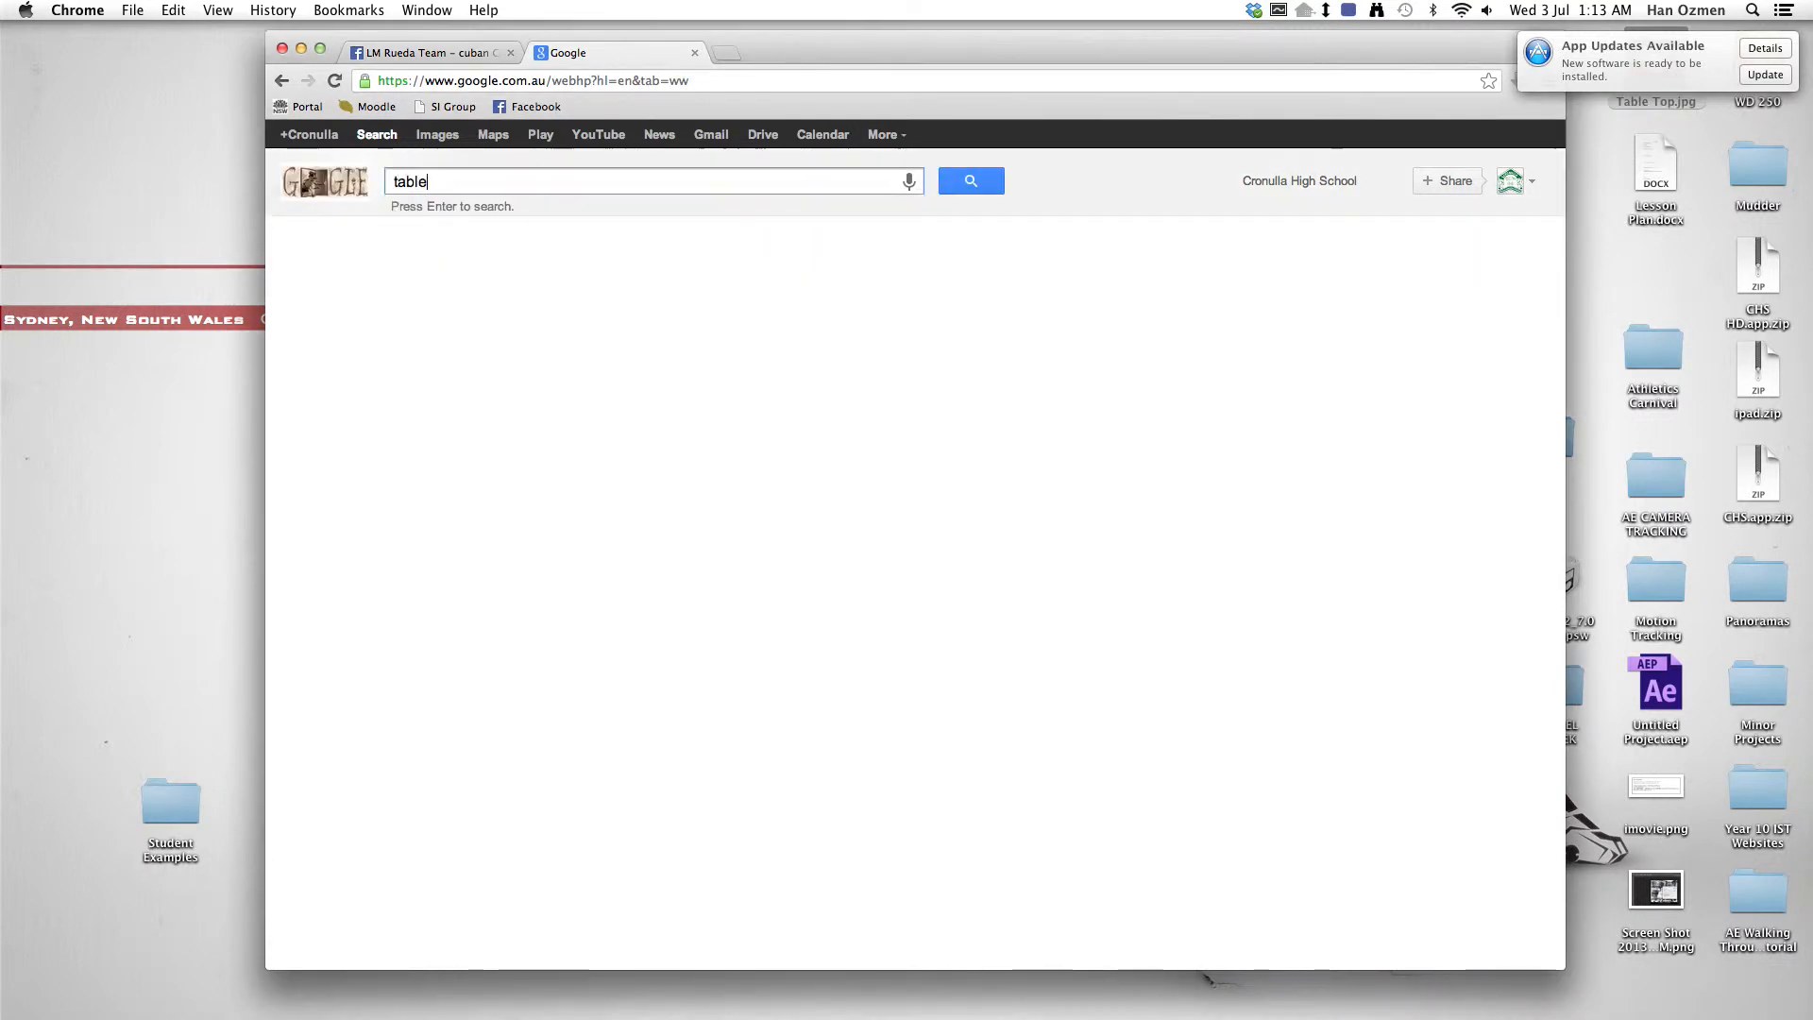
text( texture)
key(Return)
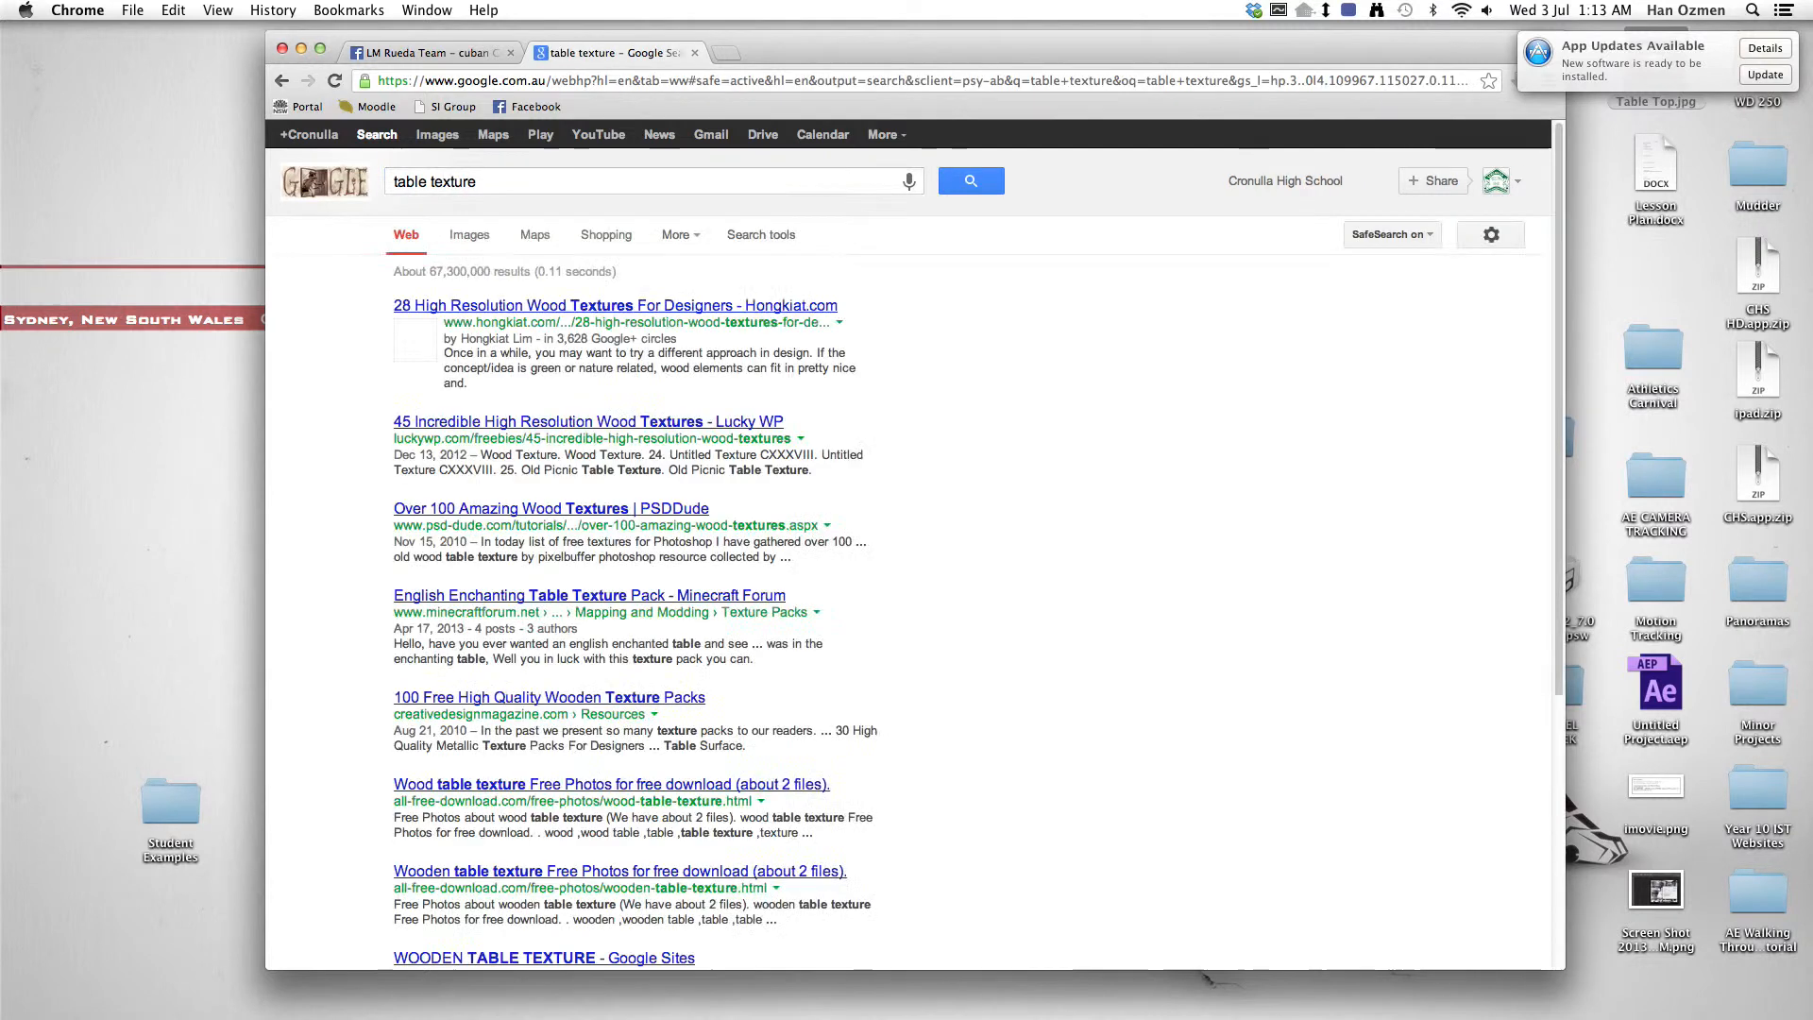
click(437, 134)
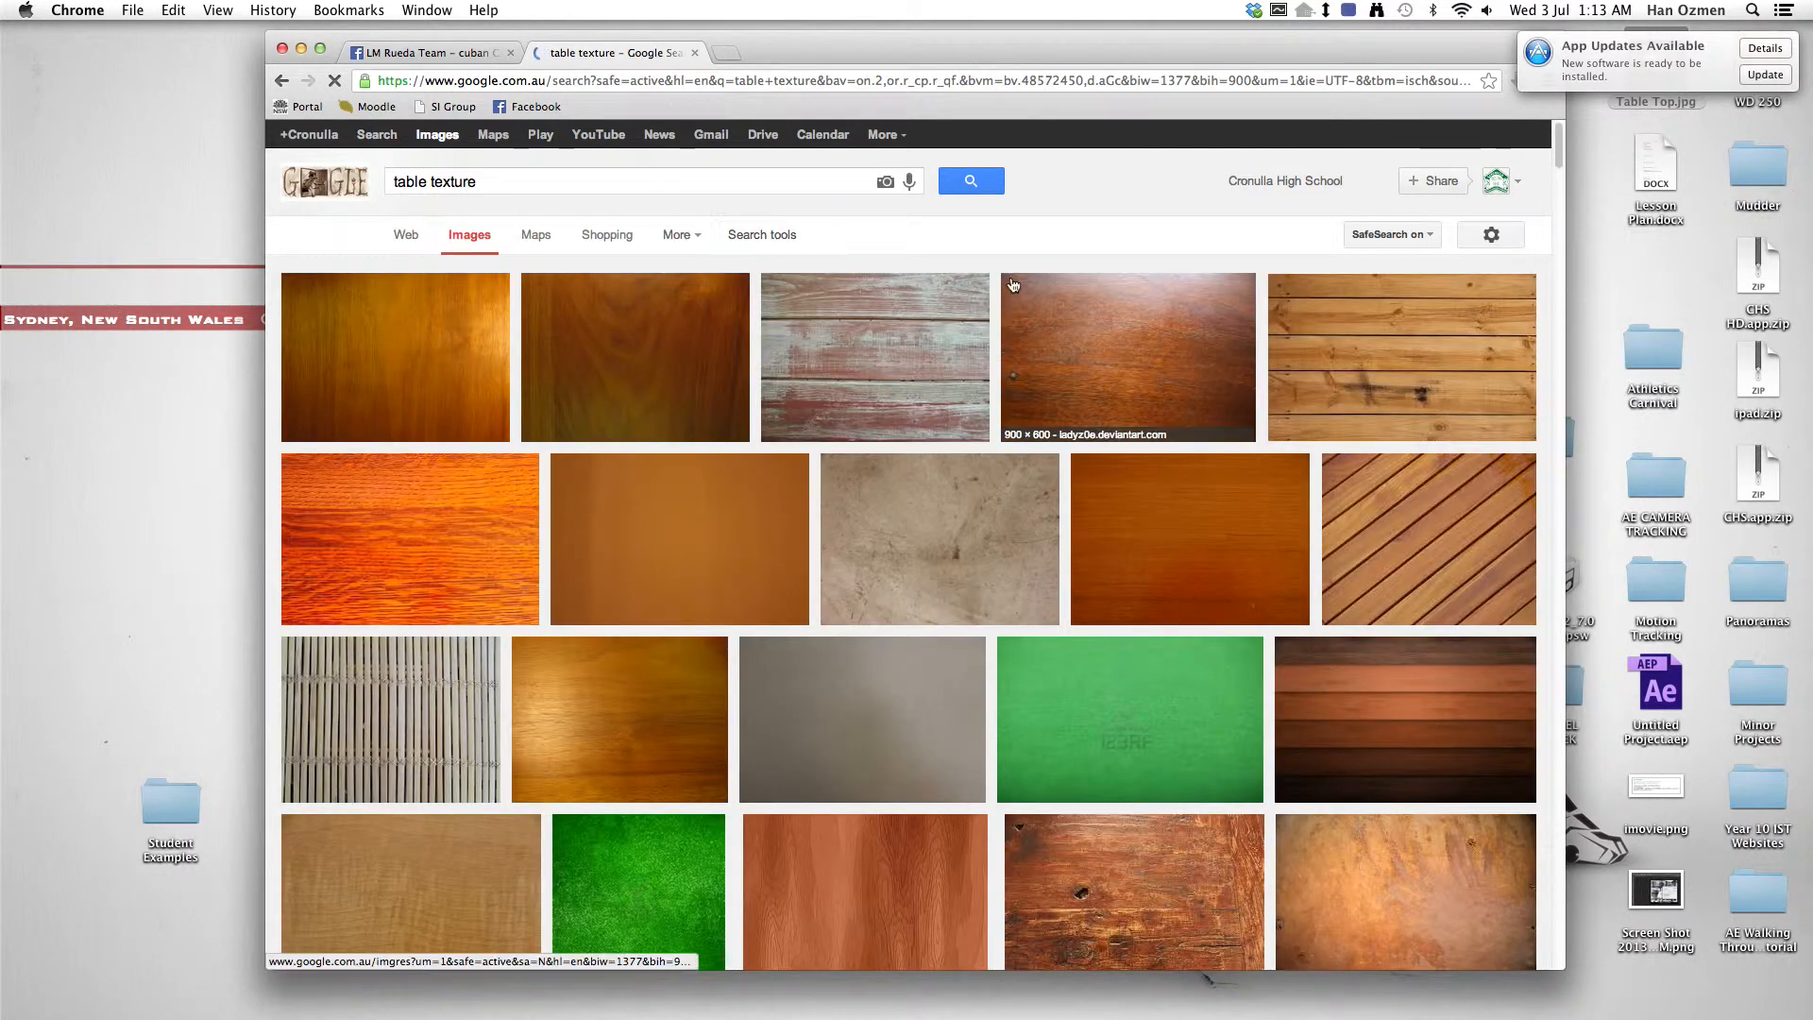
Step: Find the weathered reddish-brown "Wood table texture 2" among the image results and copy the enlarged image
scroll(1011, 302, down, 3)
scroll(1041, 350, down, 4)
click(1177, 557)
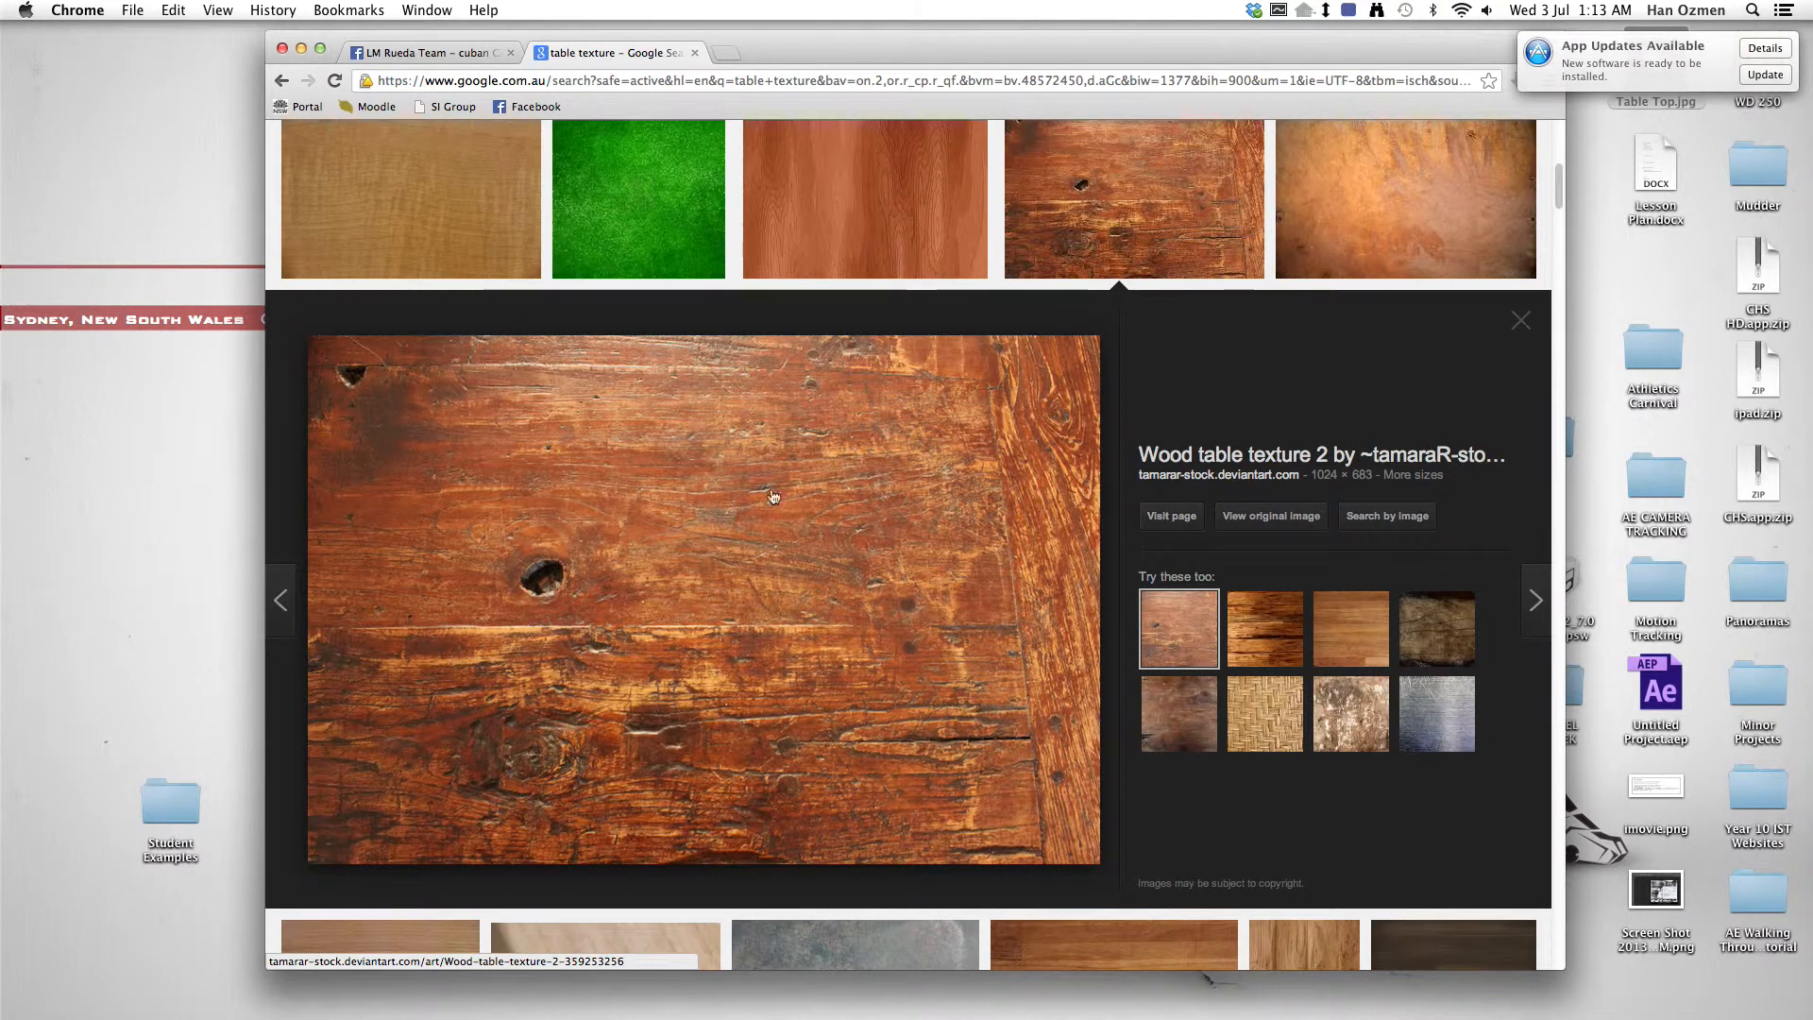
right_click(725, 461)
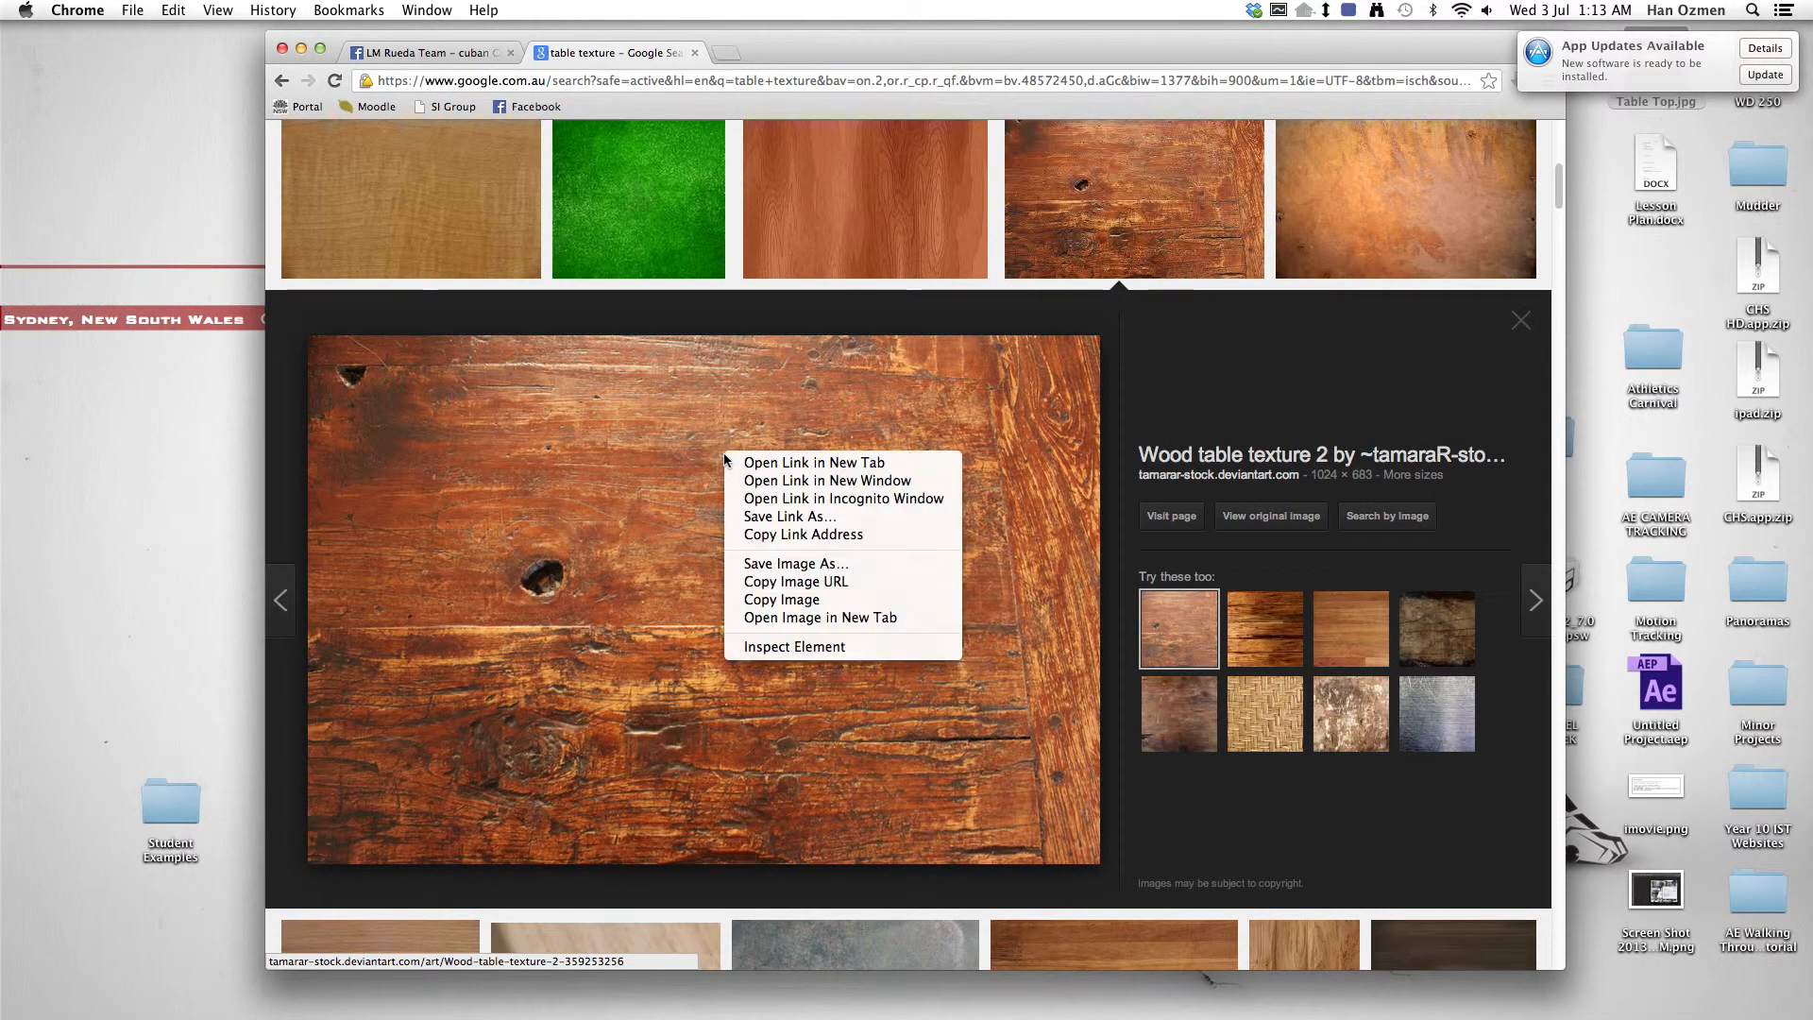
click(805, 600)
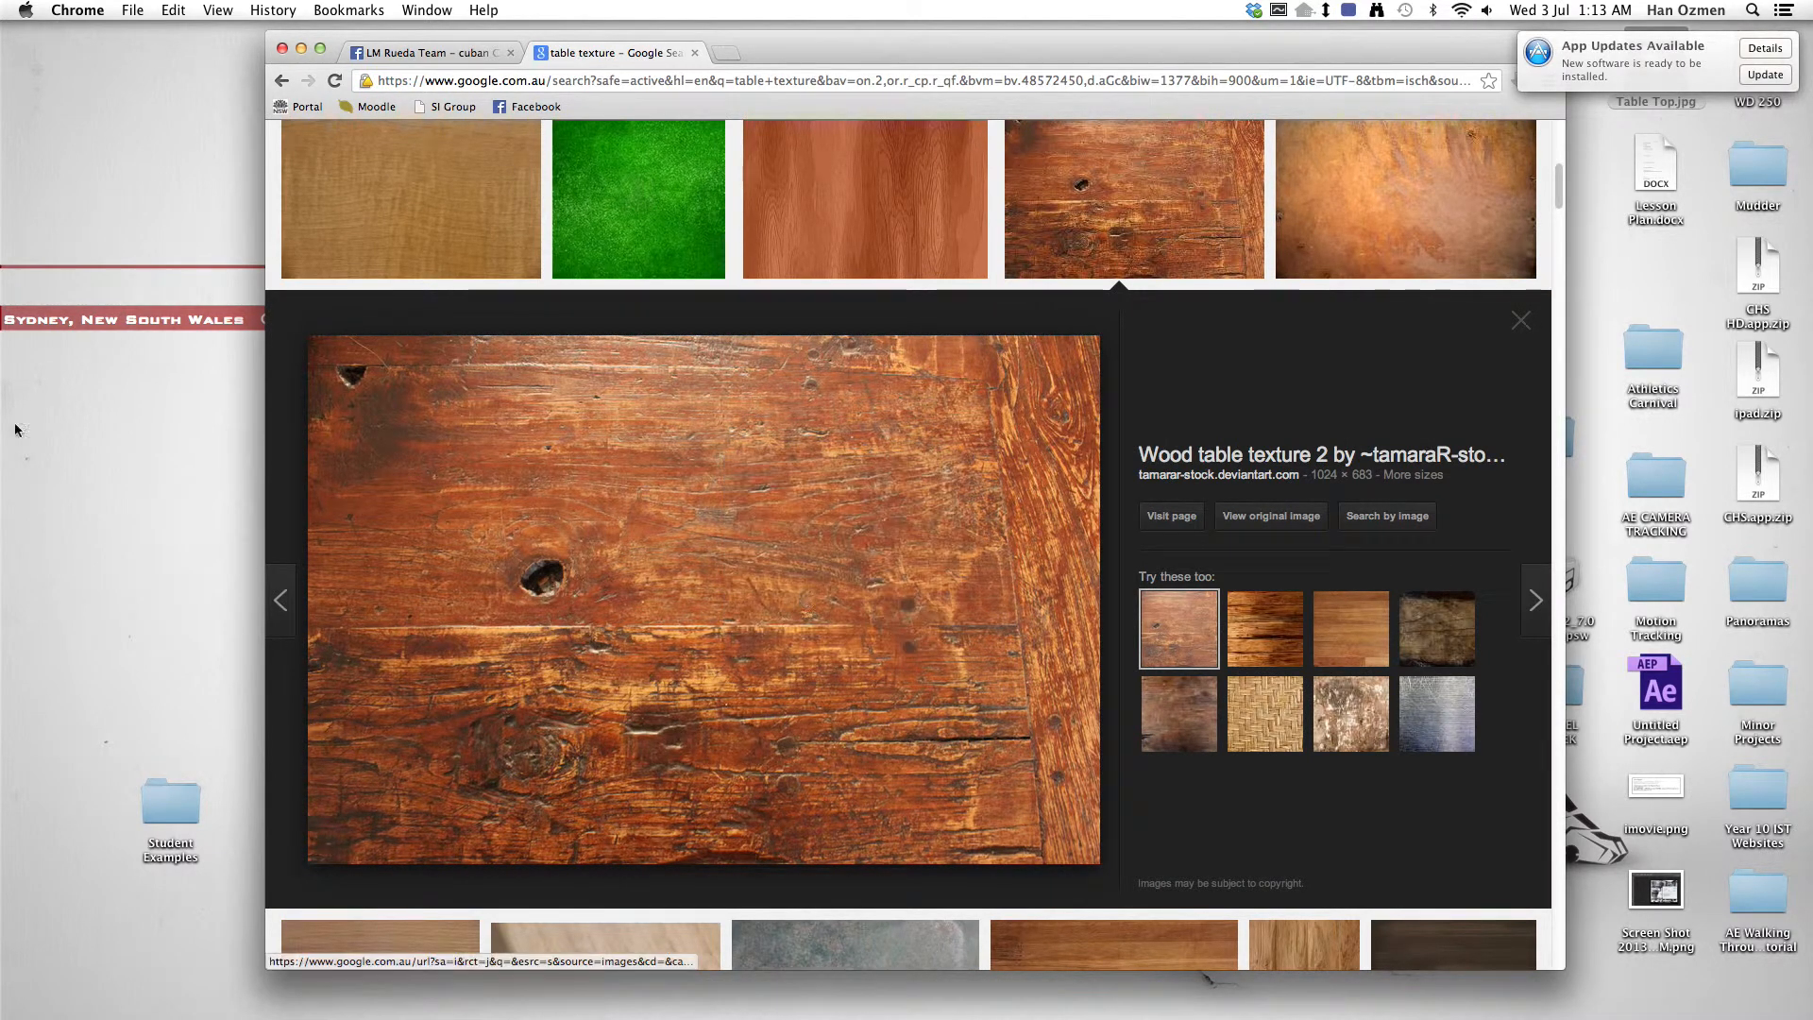
Step: Switch to Photoshop and create a 1024 × 683 pixel document from the Clipboard preset, named "Clipping Mask Tutorial"
mouse_move(28, 406)
click(28, 500)
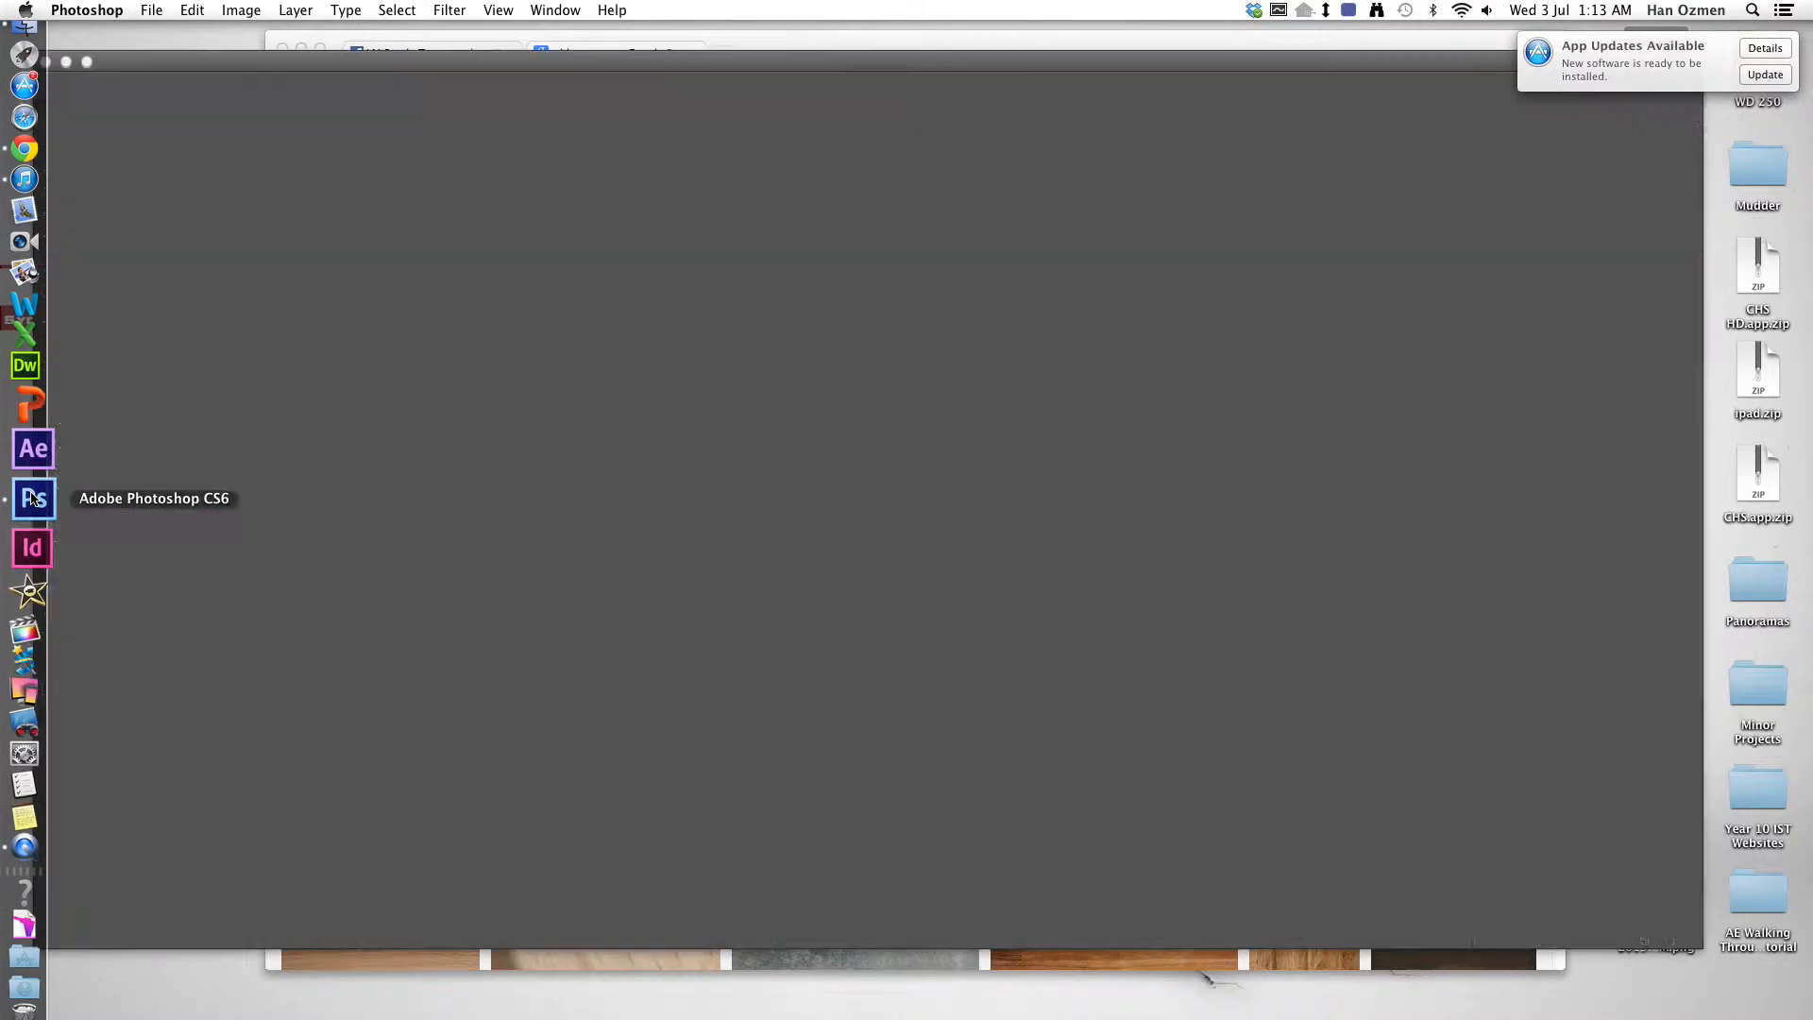
drag(273, 63, 366, 60)
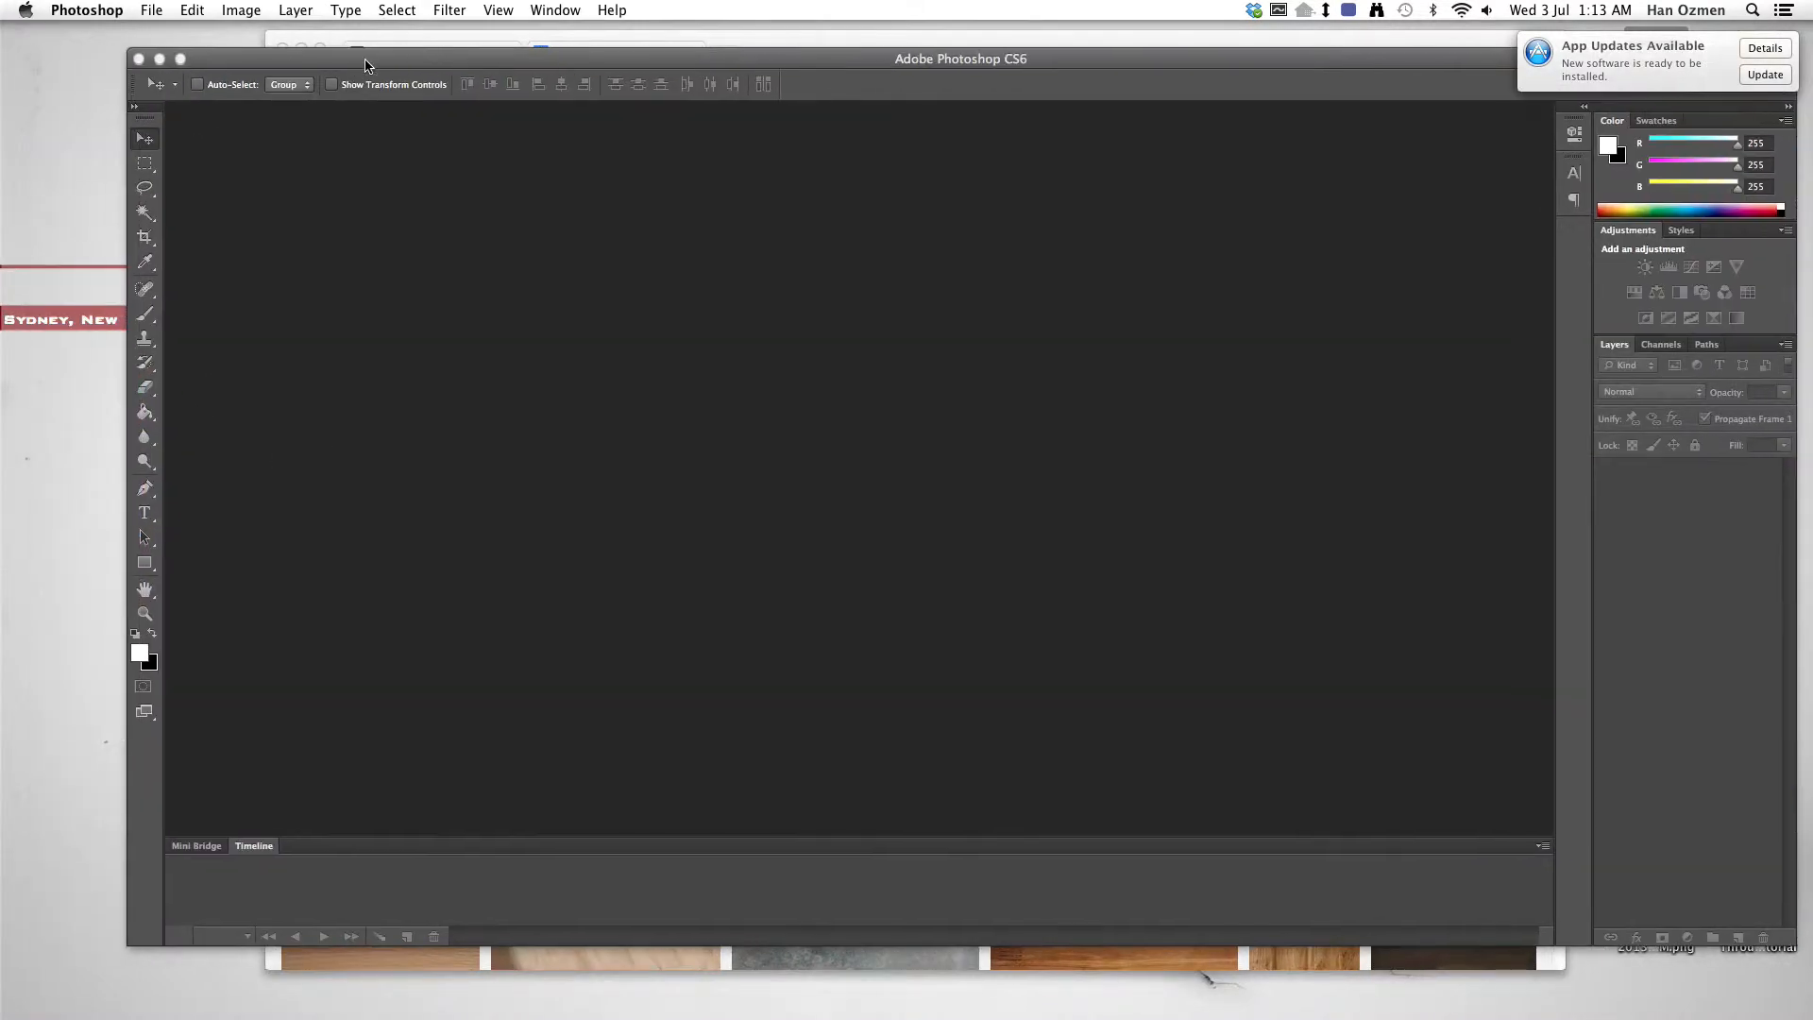
click(151, 11)
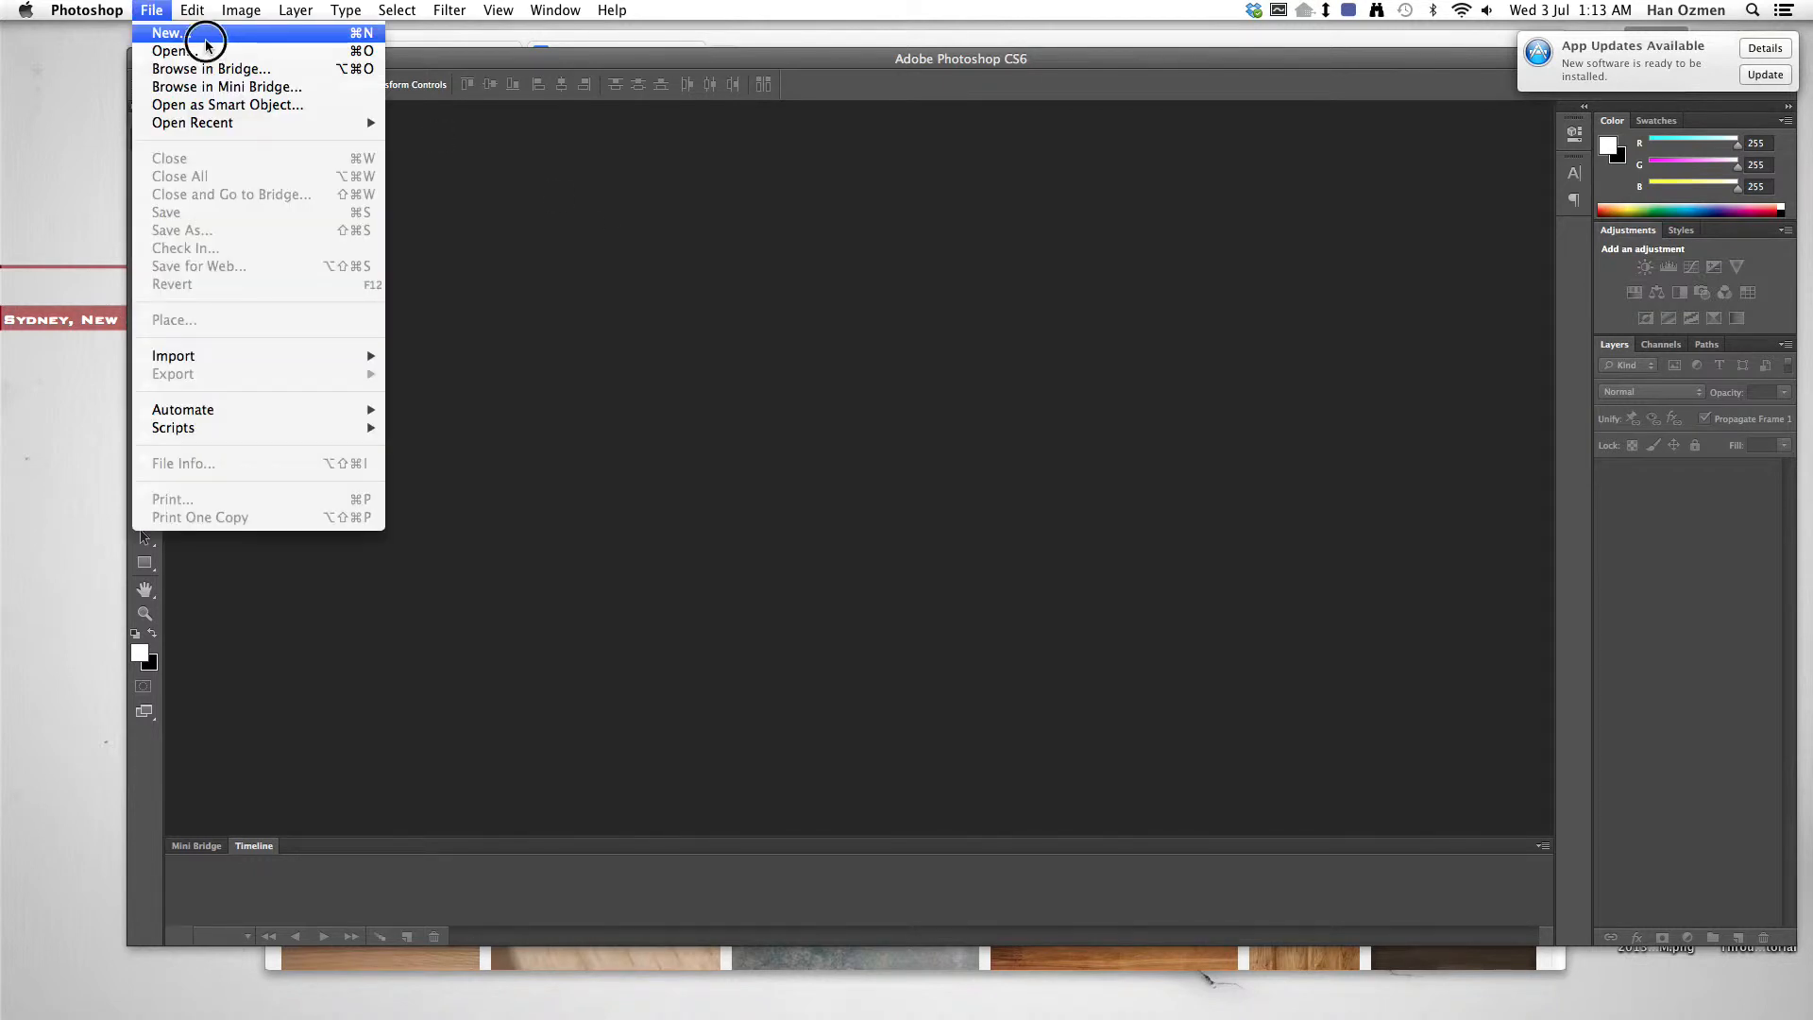
click(189, 32)
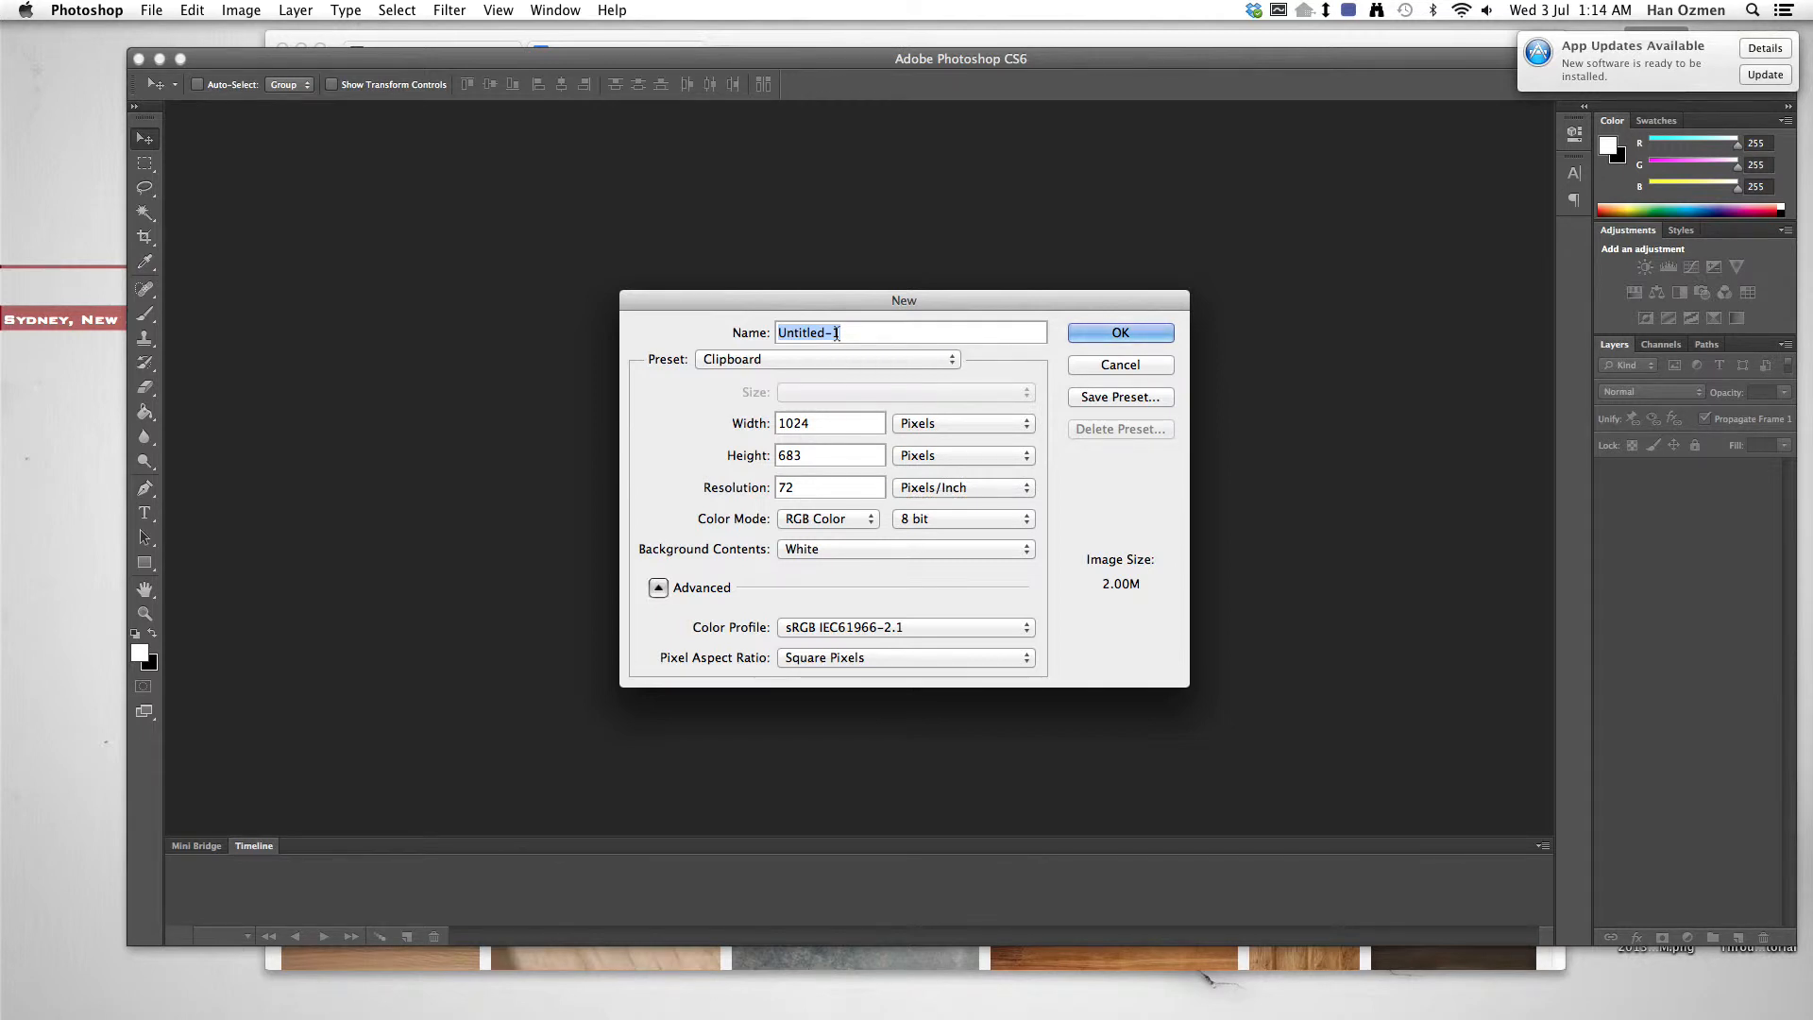
text(Clipping Mask Tutorial)
key(Return)
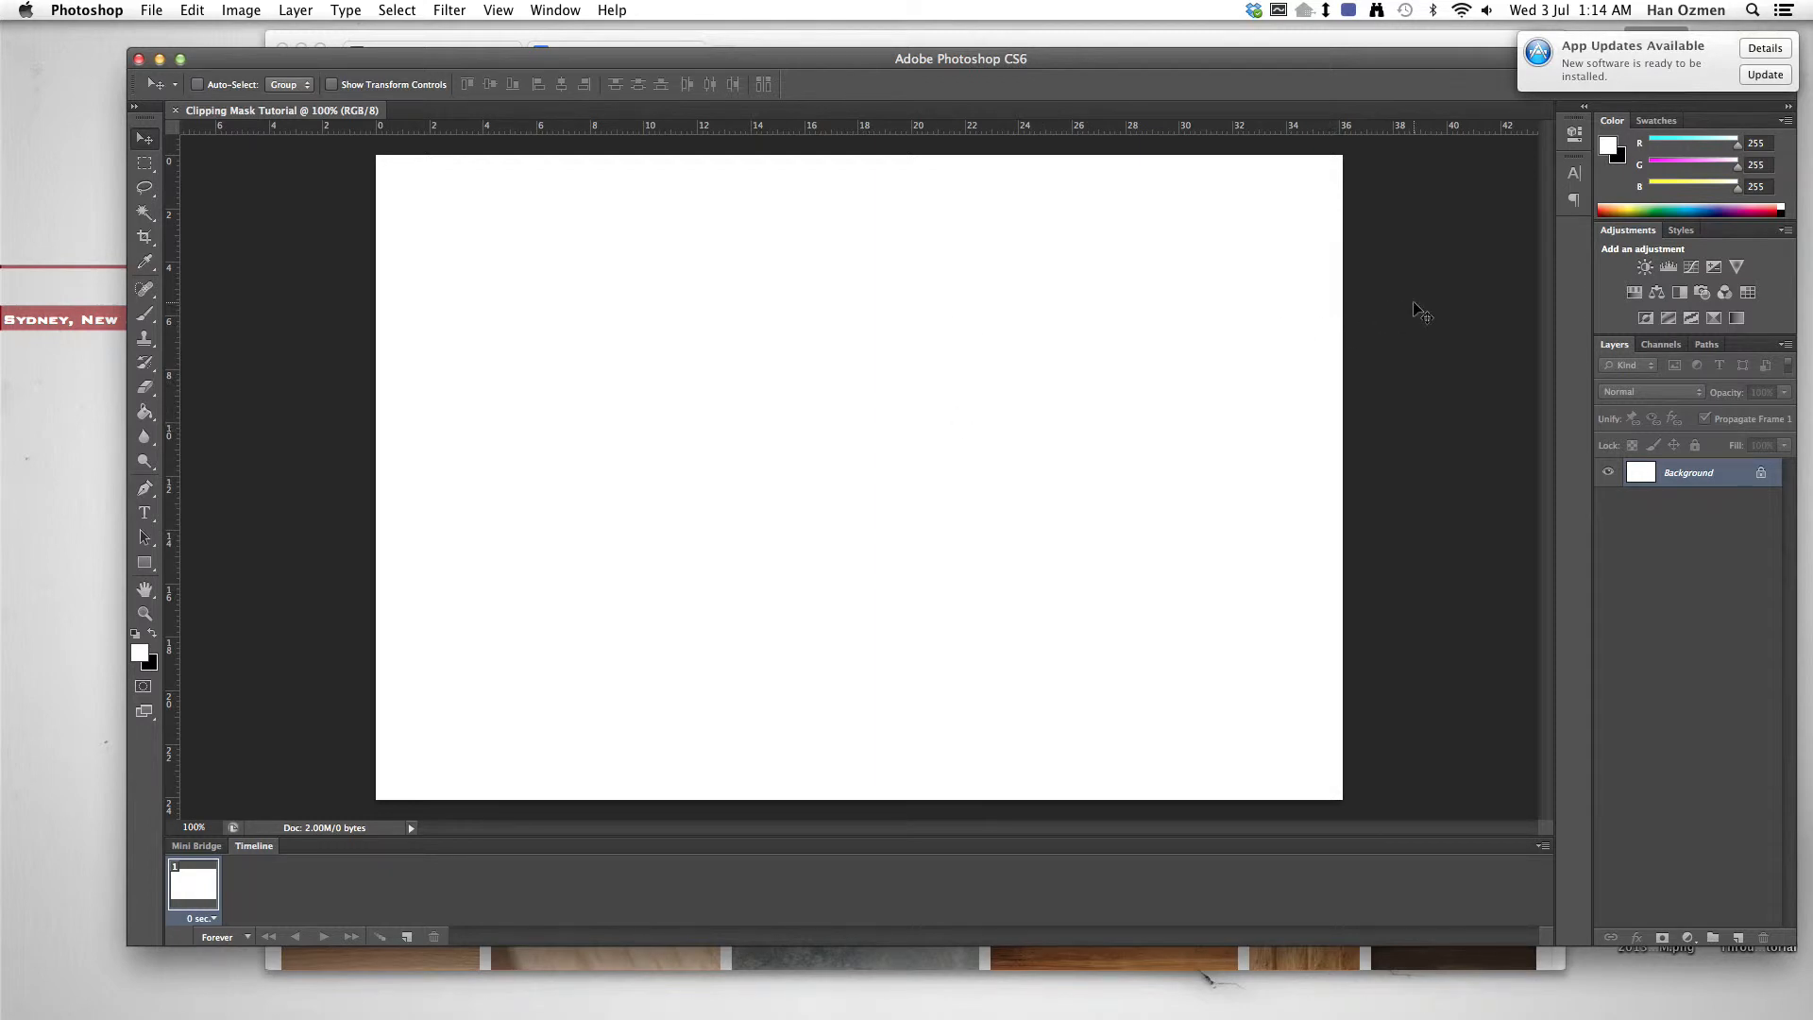
Step: Paste the wood texture into the document and spread its bottom edge to about 227% width with a Perspective transform
key(super+v)
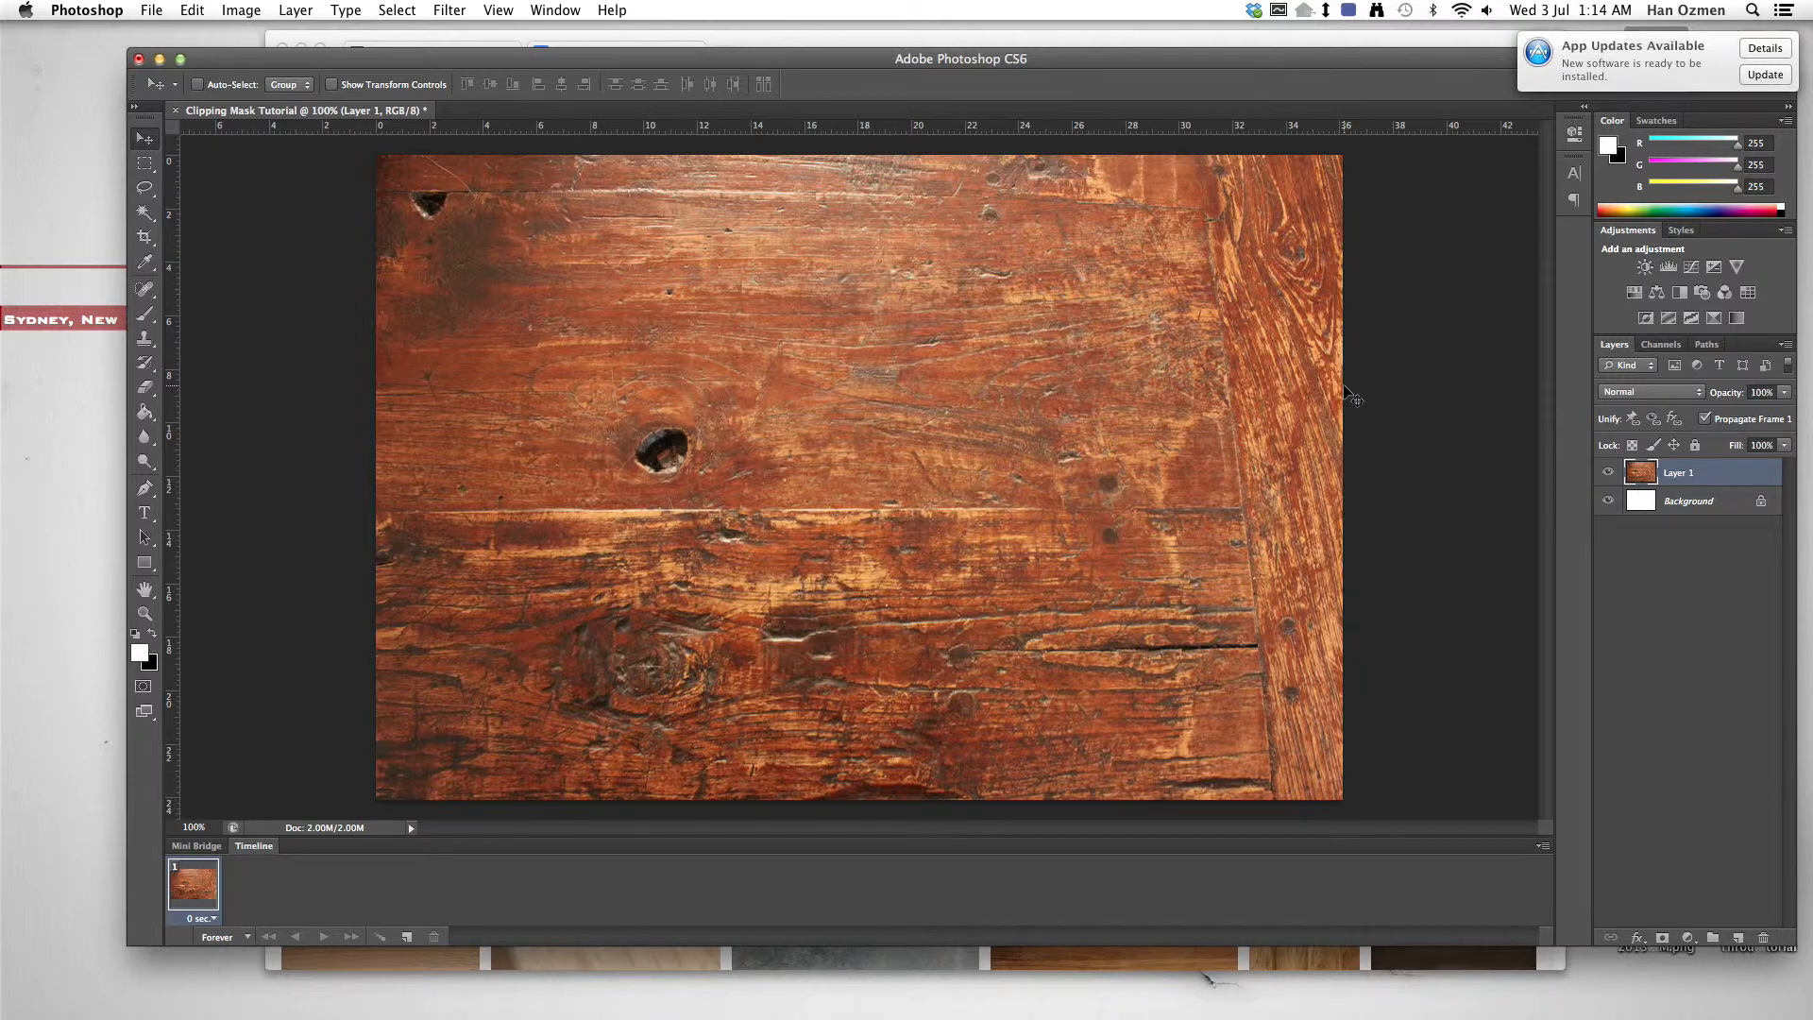
key(super+minus)
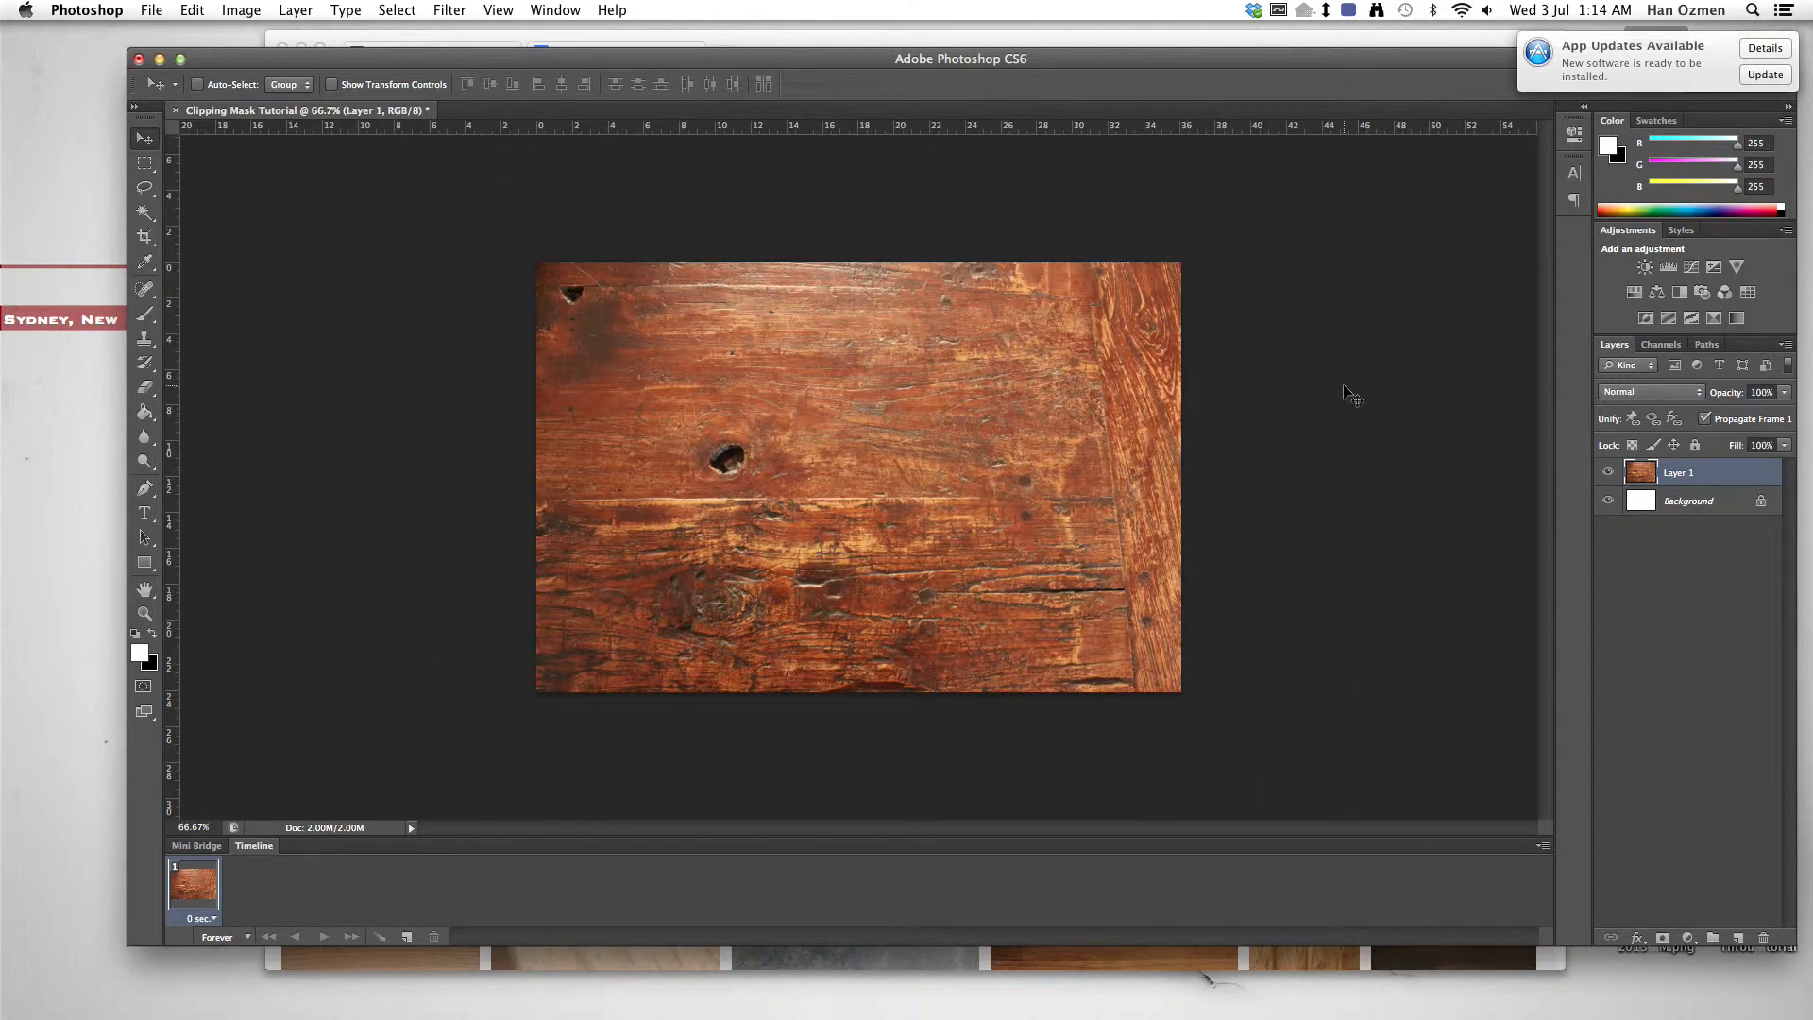
key(super+minus)
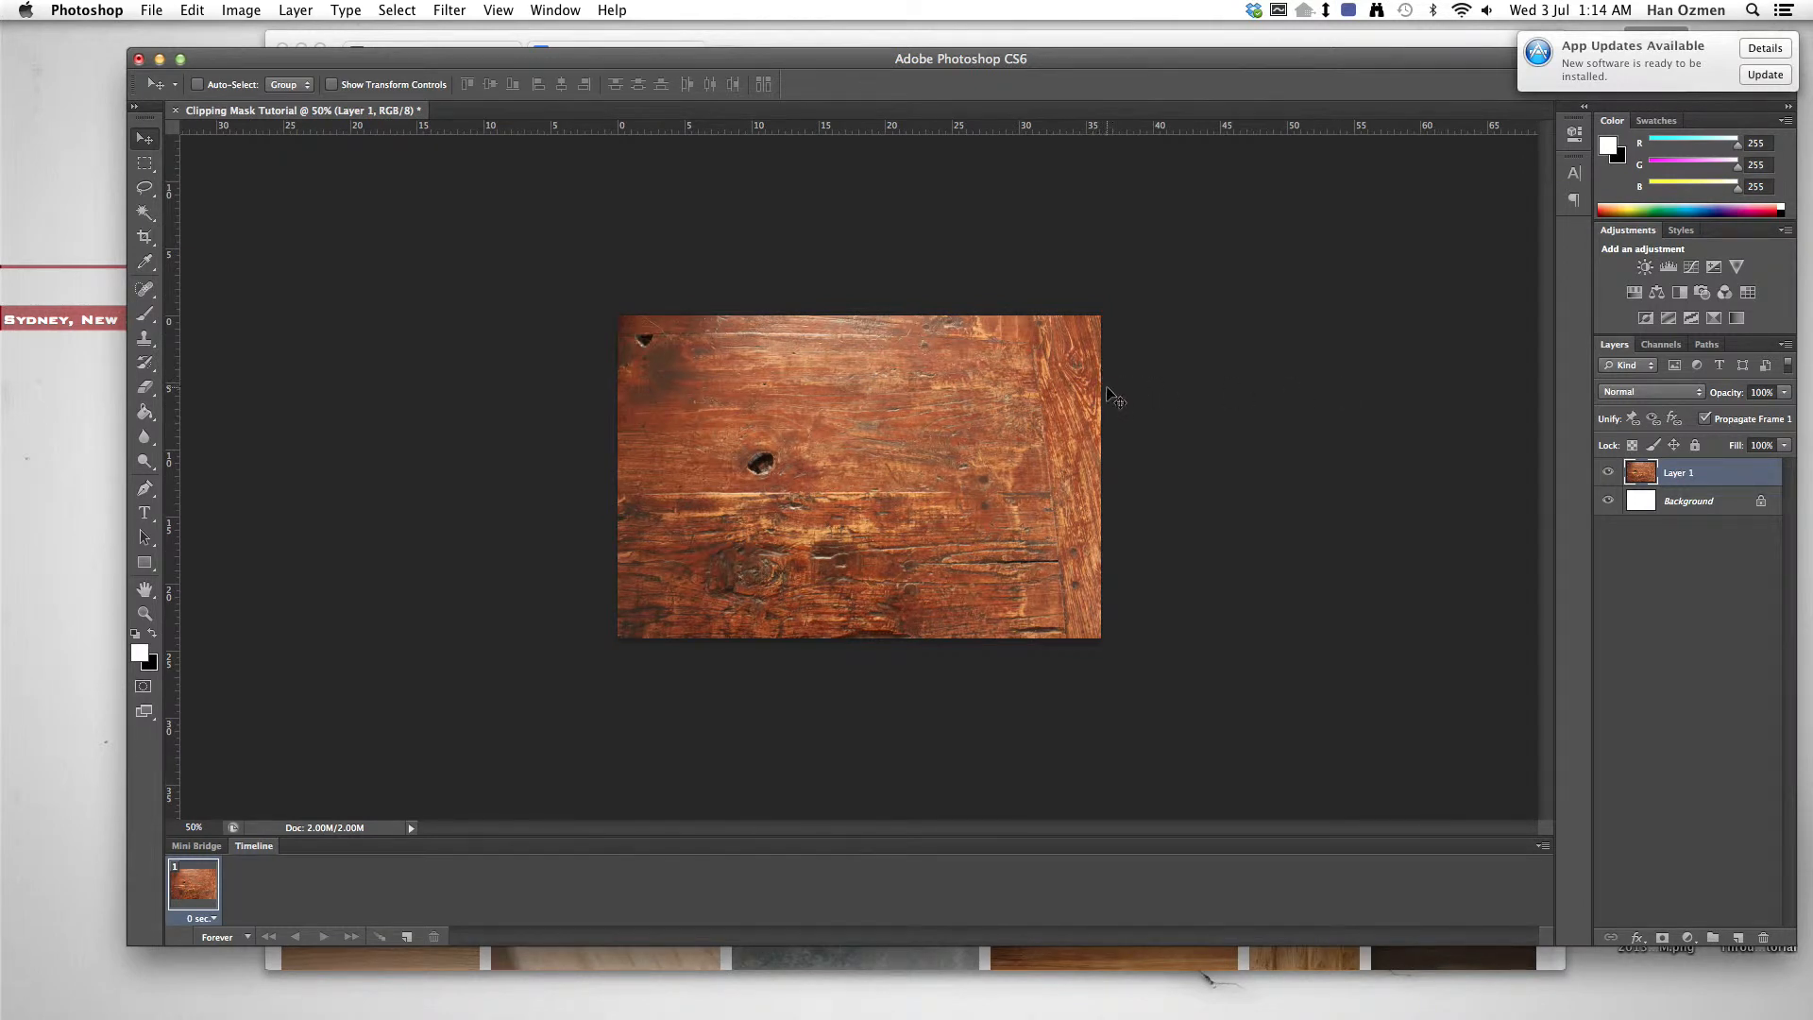
key(super+t)
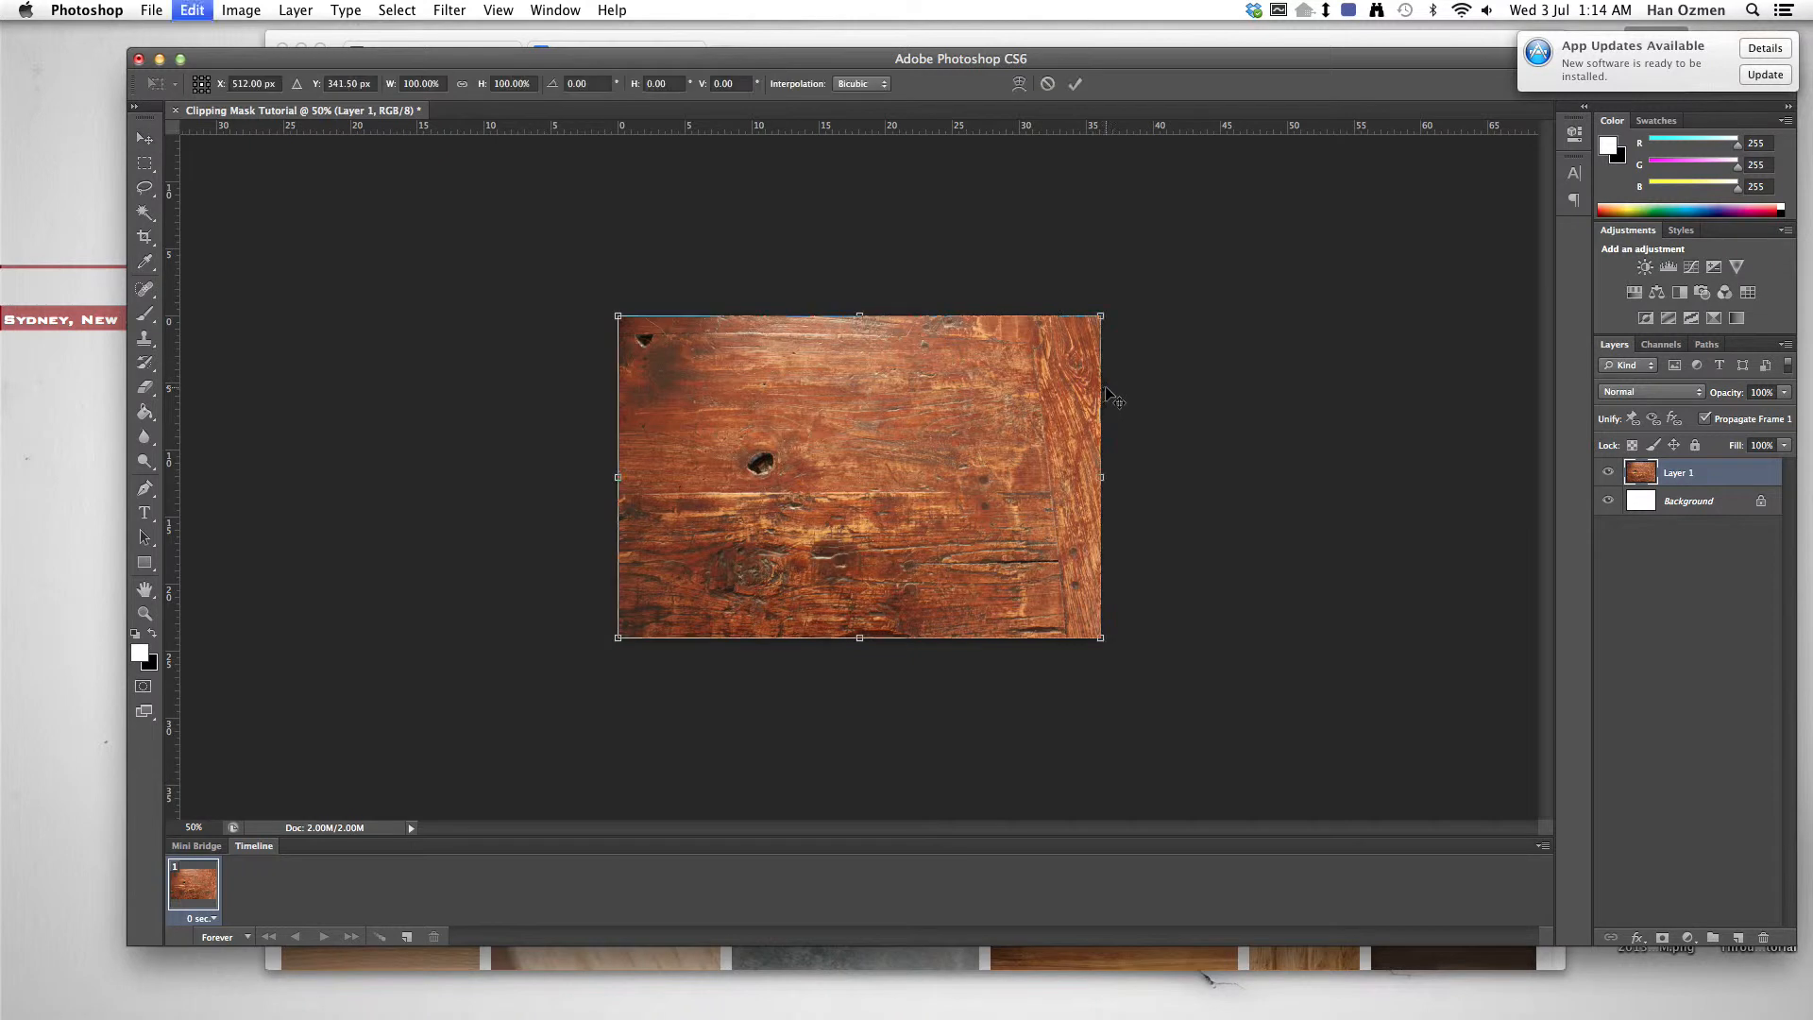
right_click(1015, 367)
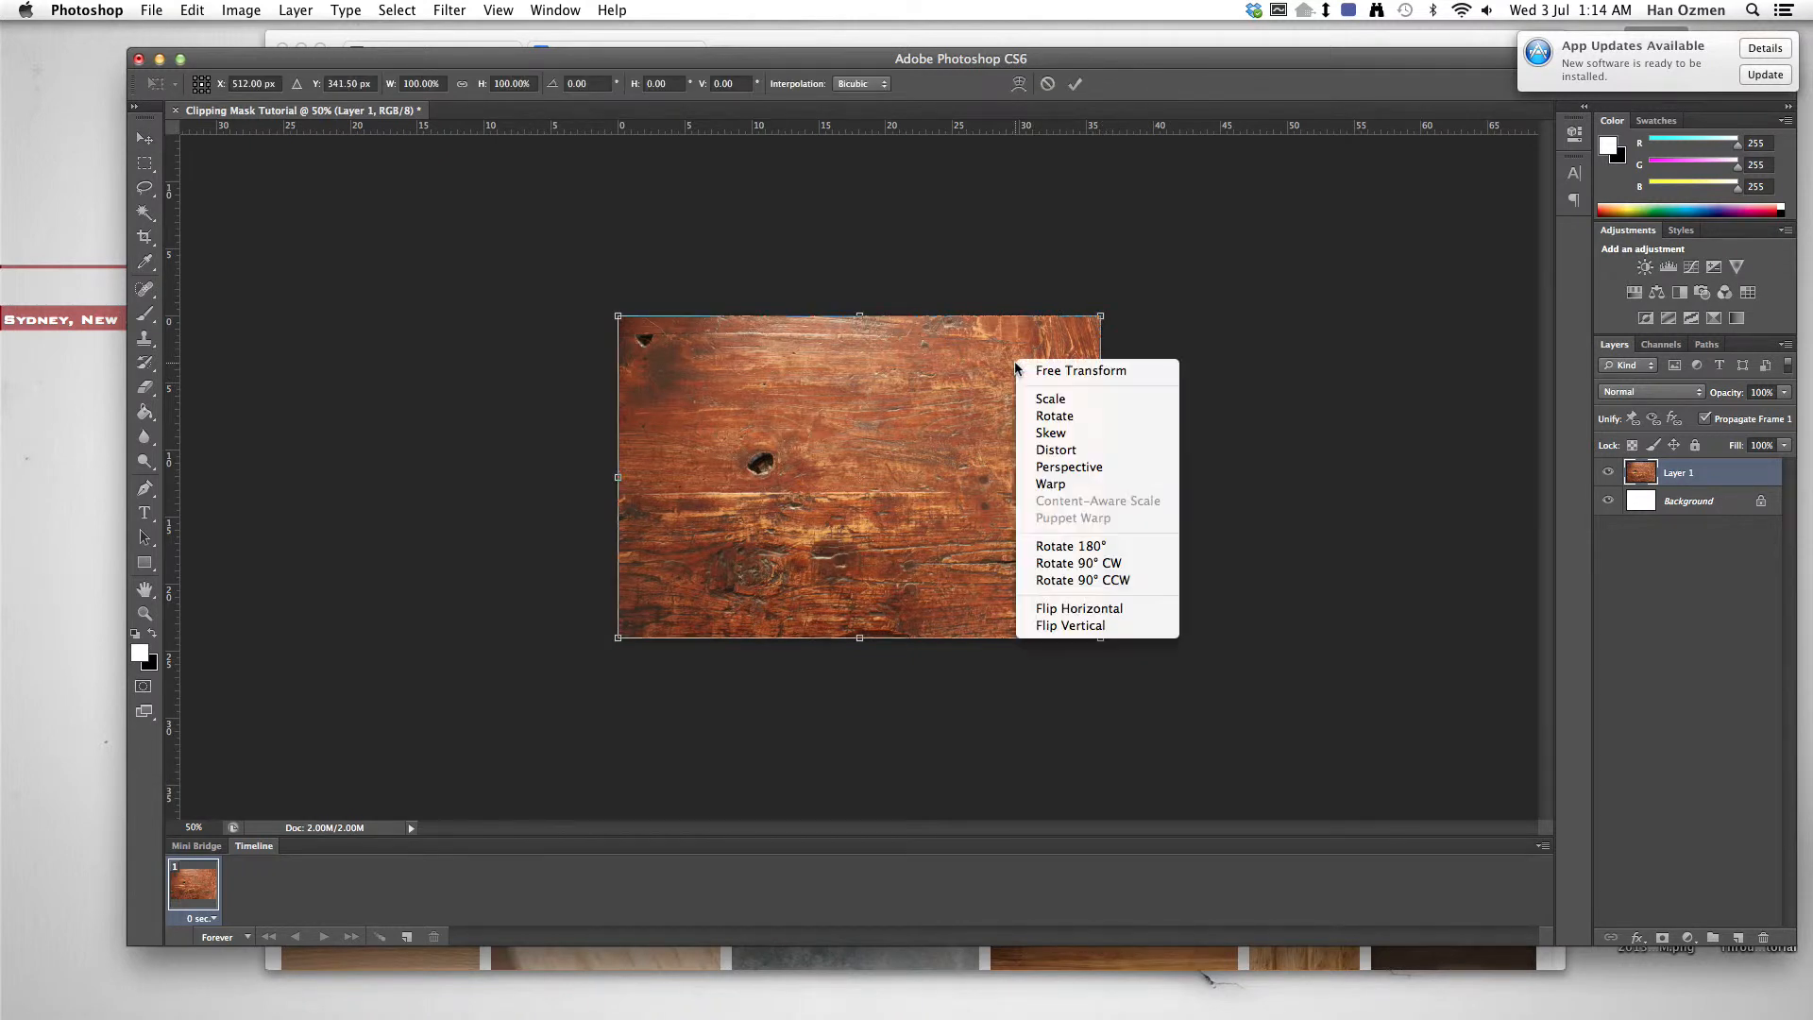
click(1074, 467)
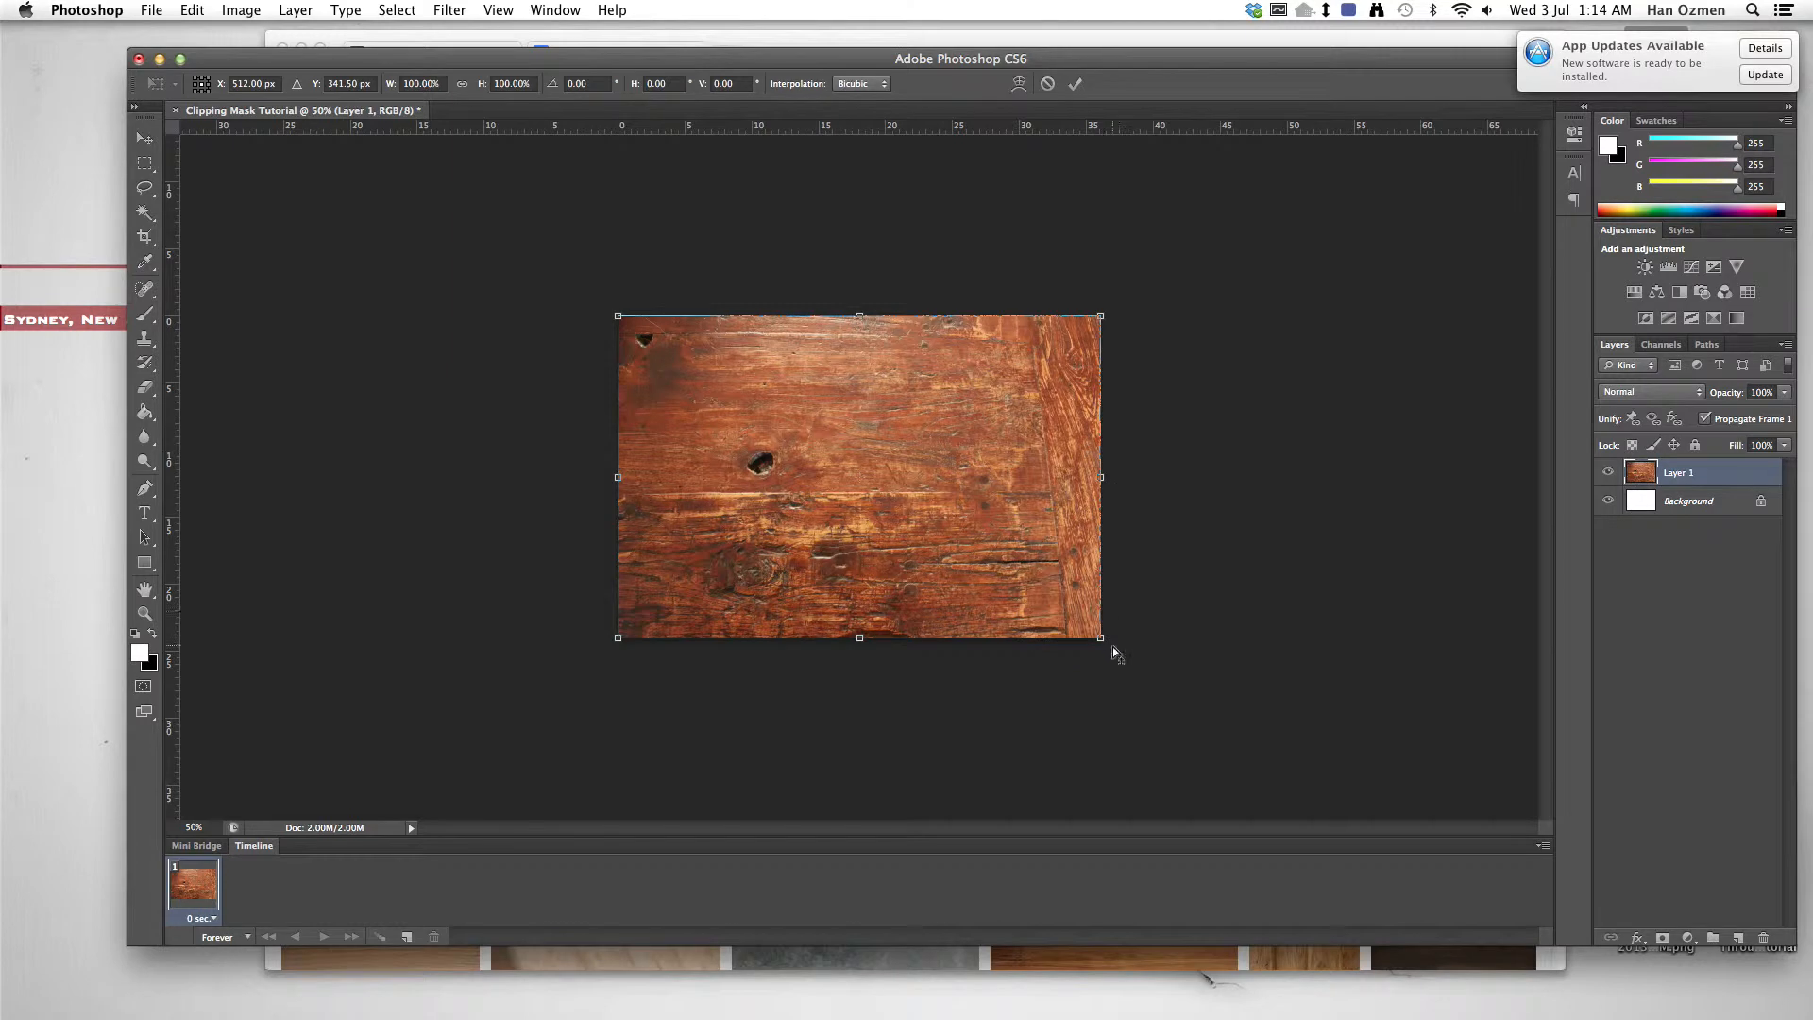
drag(1103, 645, 1402, 556)
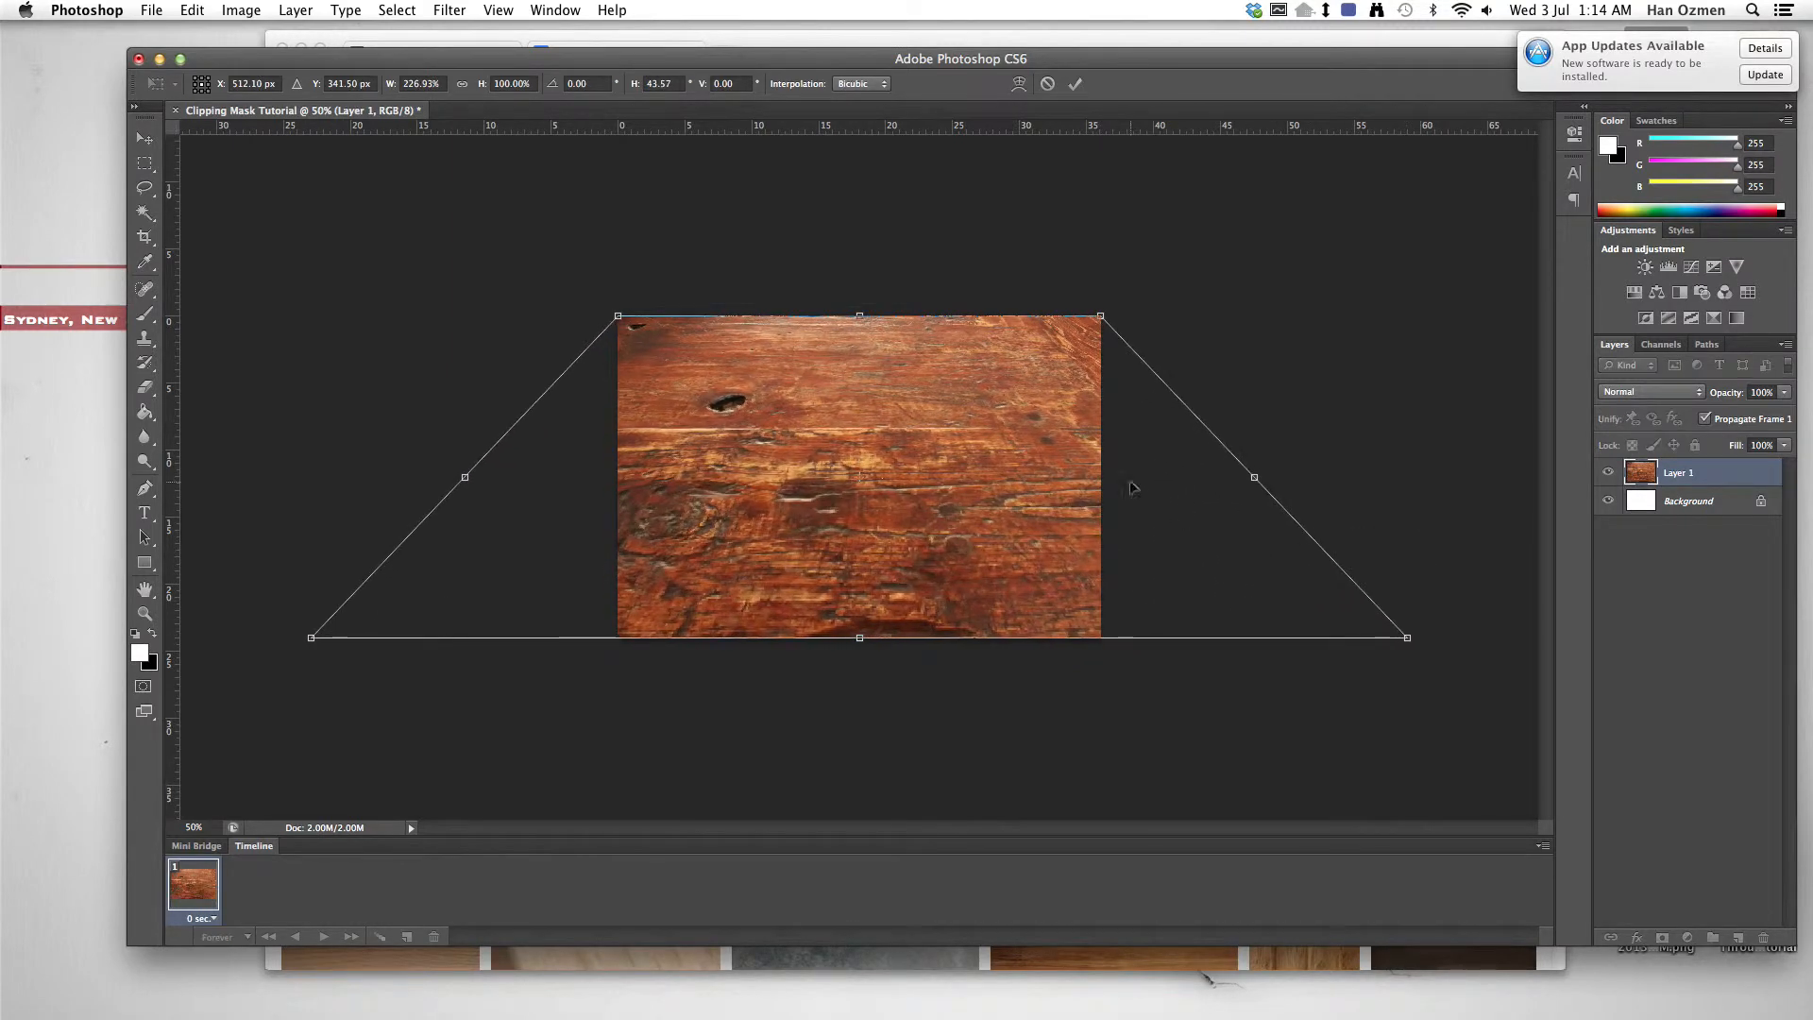
Step: Scale the tapered wood texture down to about 62% height and place it over the lower part of the canvas
right_click(971, 376)
click(1024, 404)
drag(1097, 315, 993, 415)
drag(872, 510, 989, 510)
drag(667, 412, 756, 467)
drag(906, 517, 869, 524)
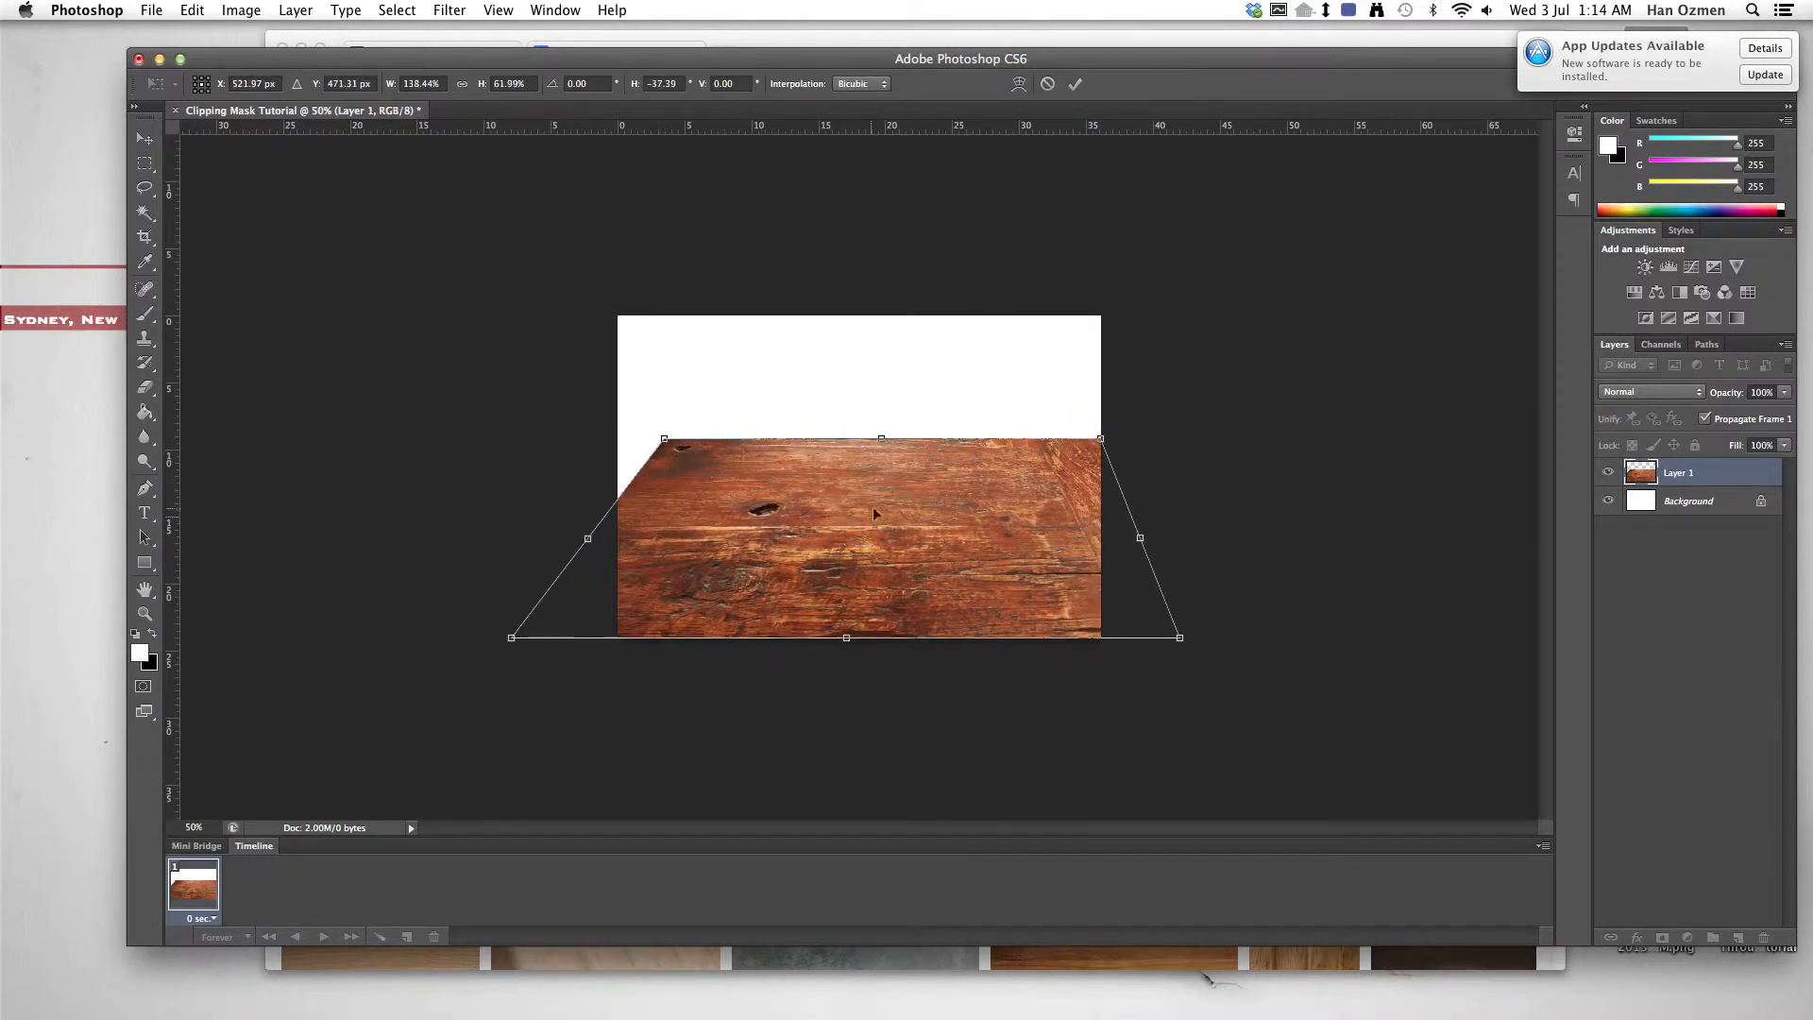
Step: Widen the wood texture's bottom edge to about 213% with Perspective, apply the transform, and centre the tabletop horizontally
right_click(897, 462)
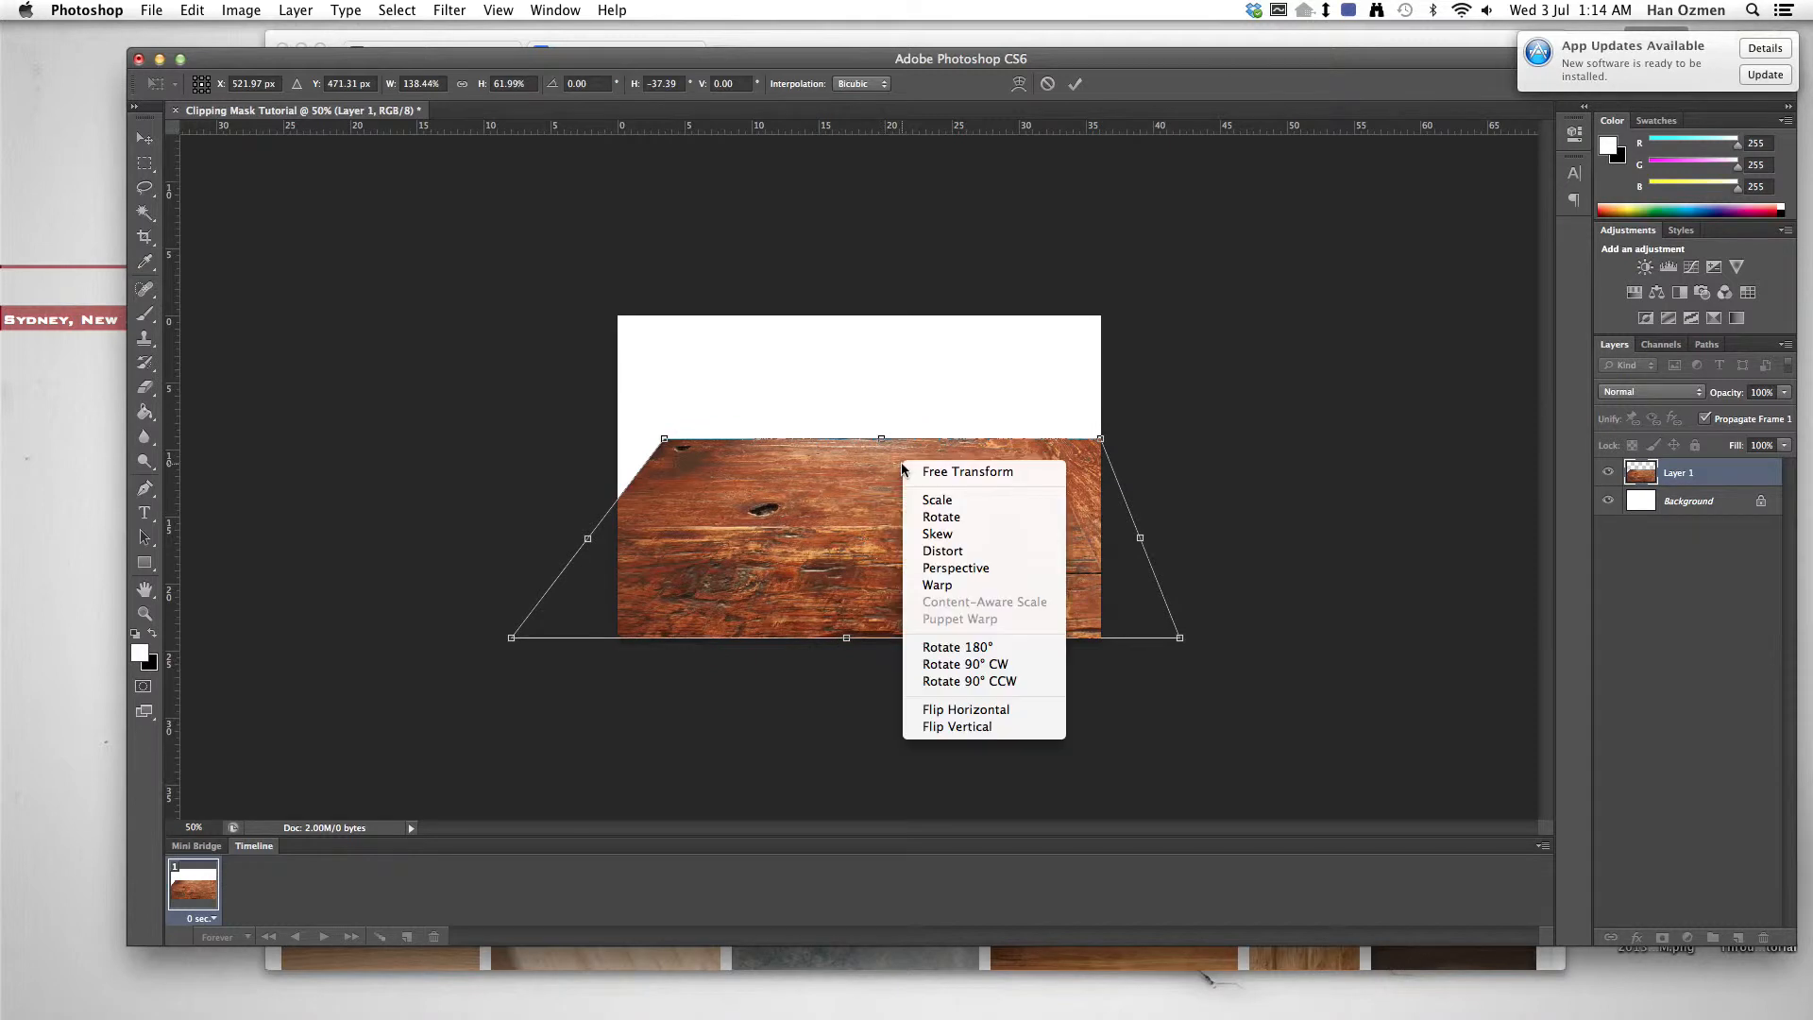
click(1006, 573)
drag(1181, 639, 1367, 623)
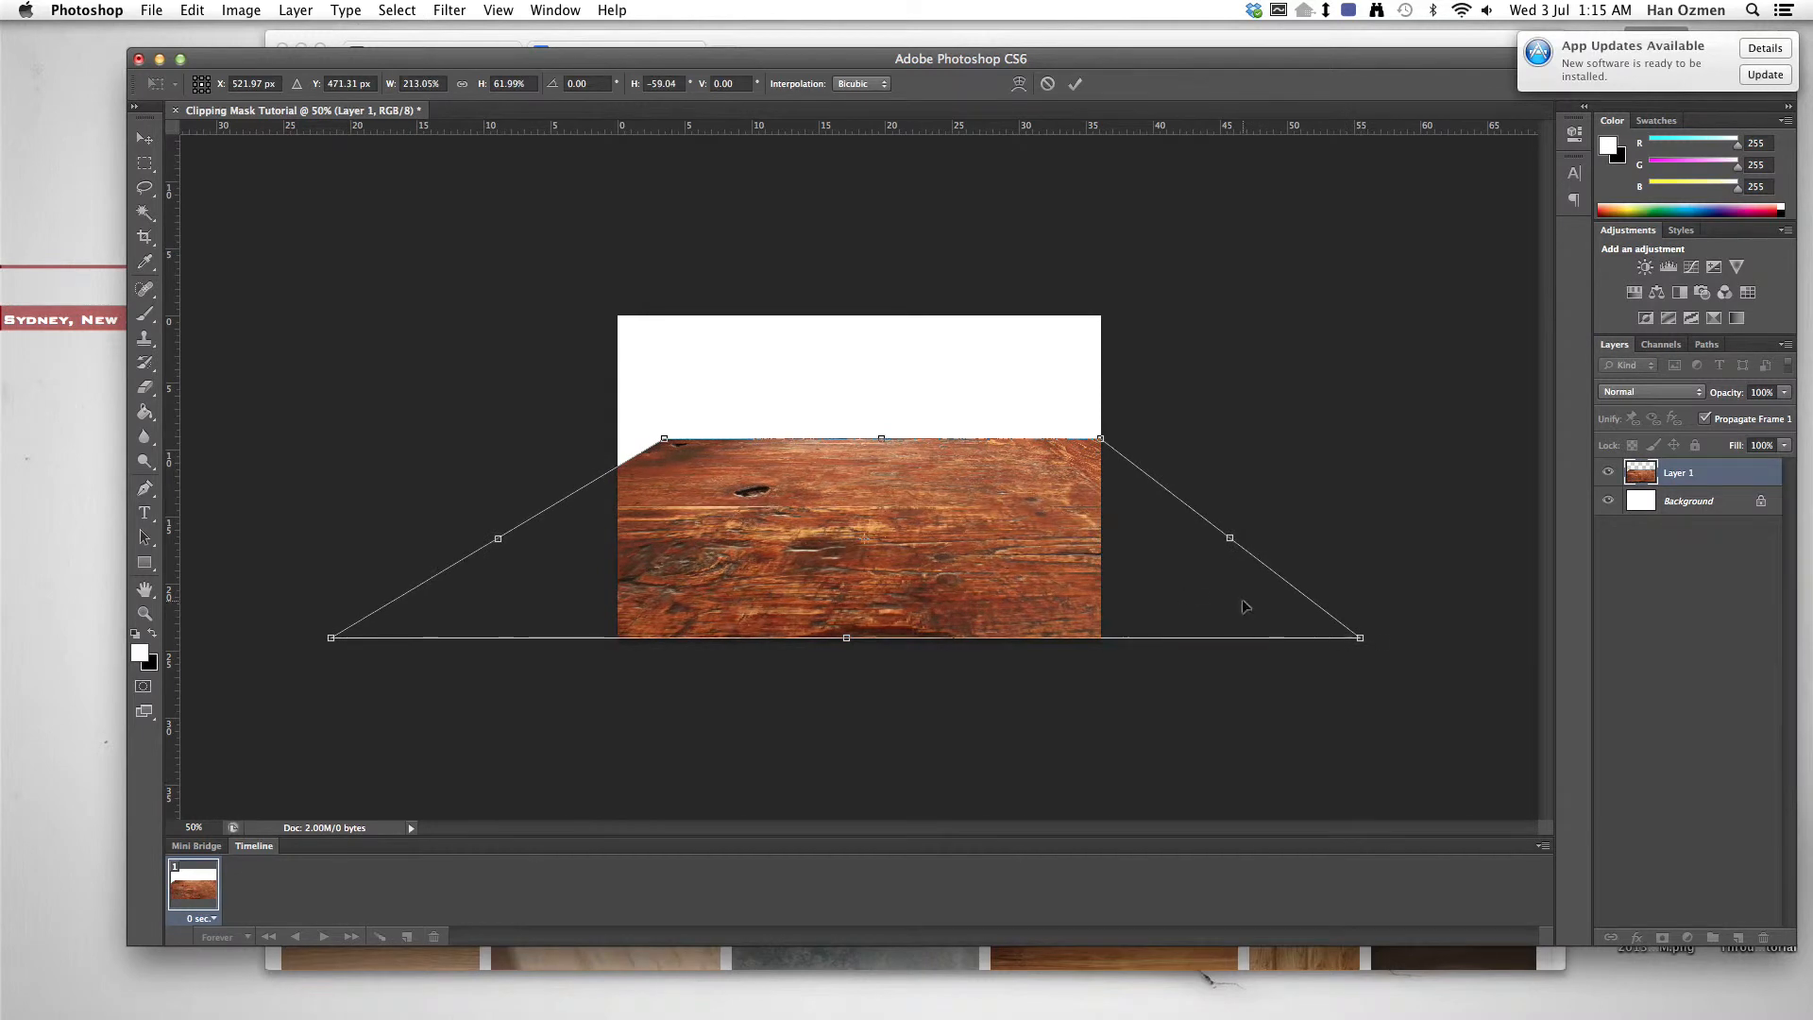
key(Return)
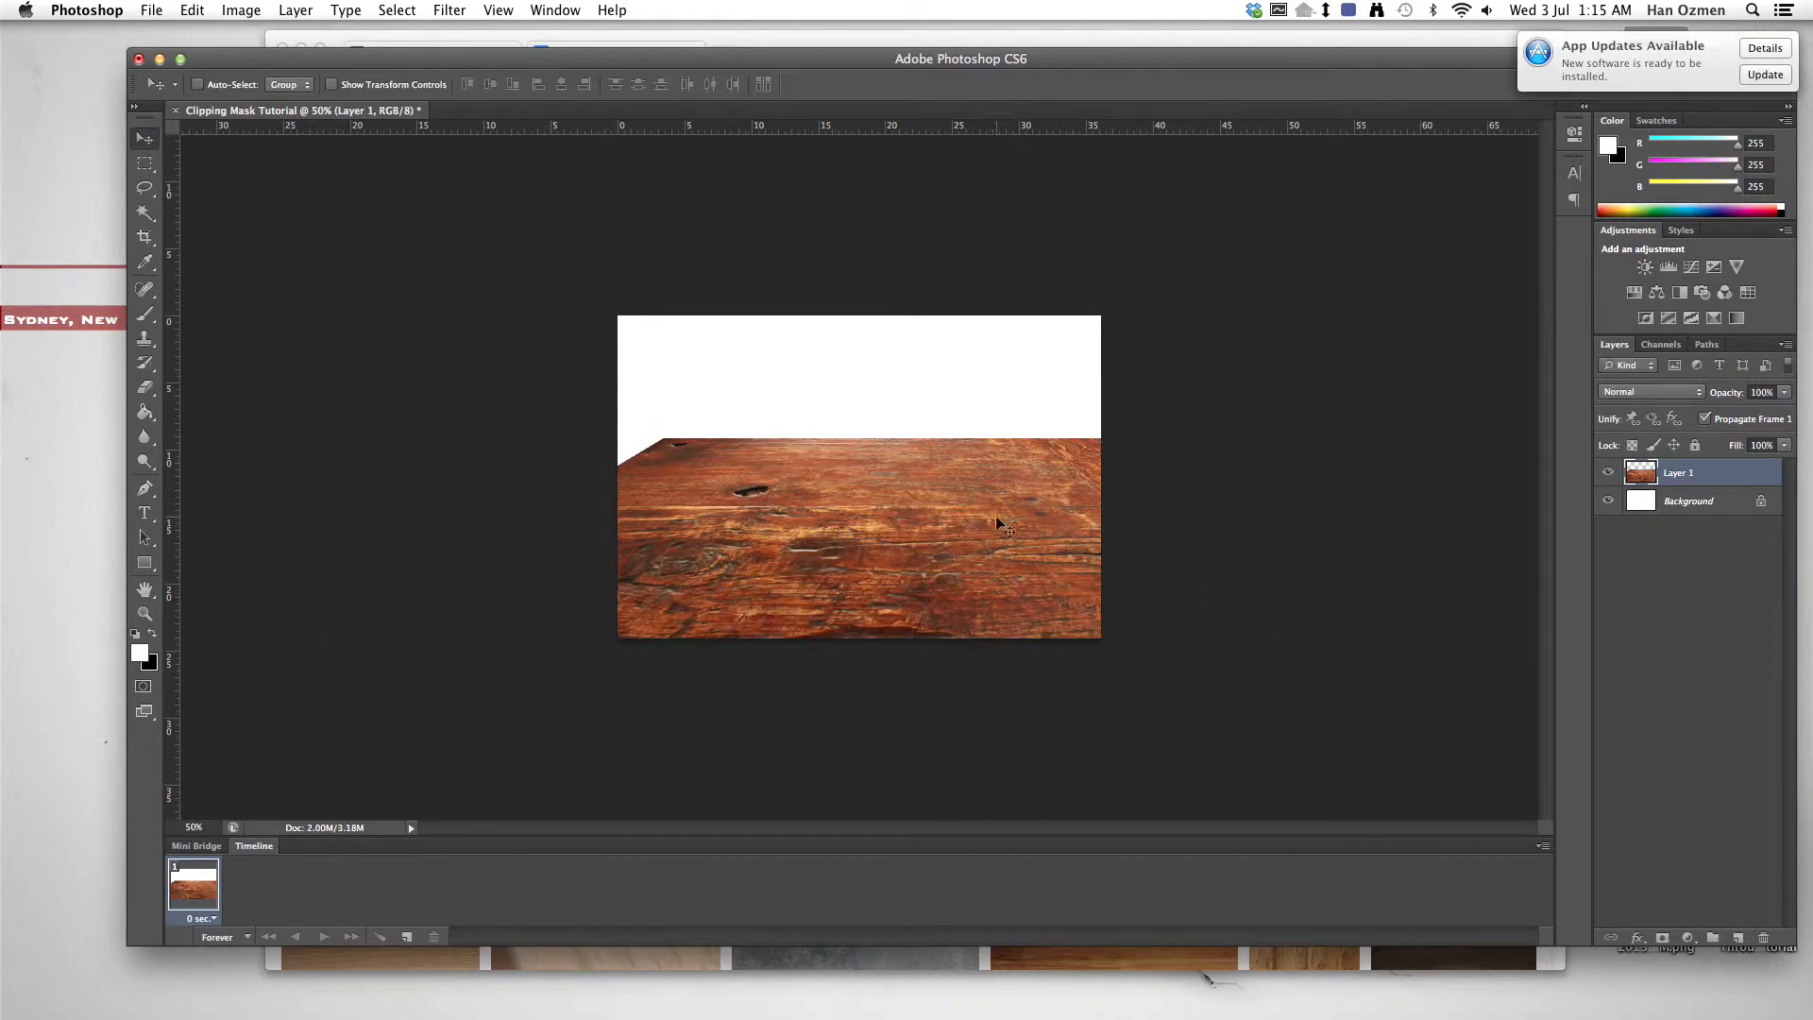
click(938, 510)
mouse_move(939, 511)
mouse_down()
mouse_move(927, 490)
mouse_move(939, 510)
mouse_up()
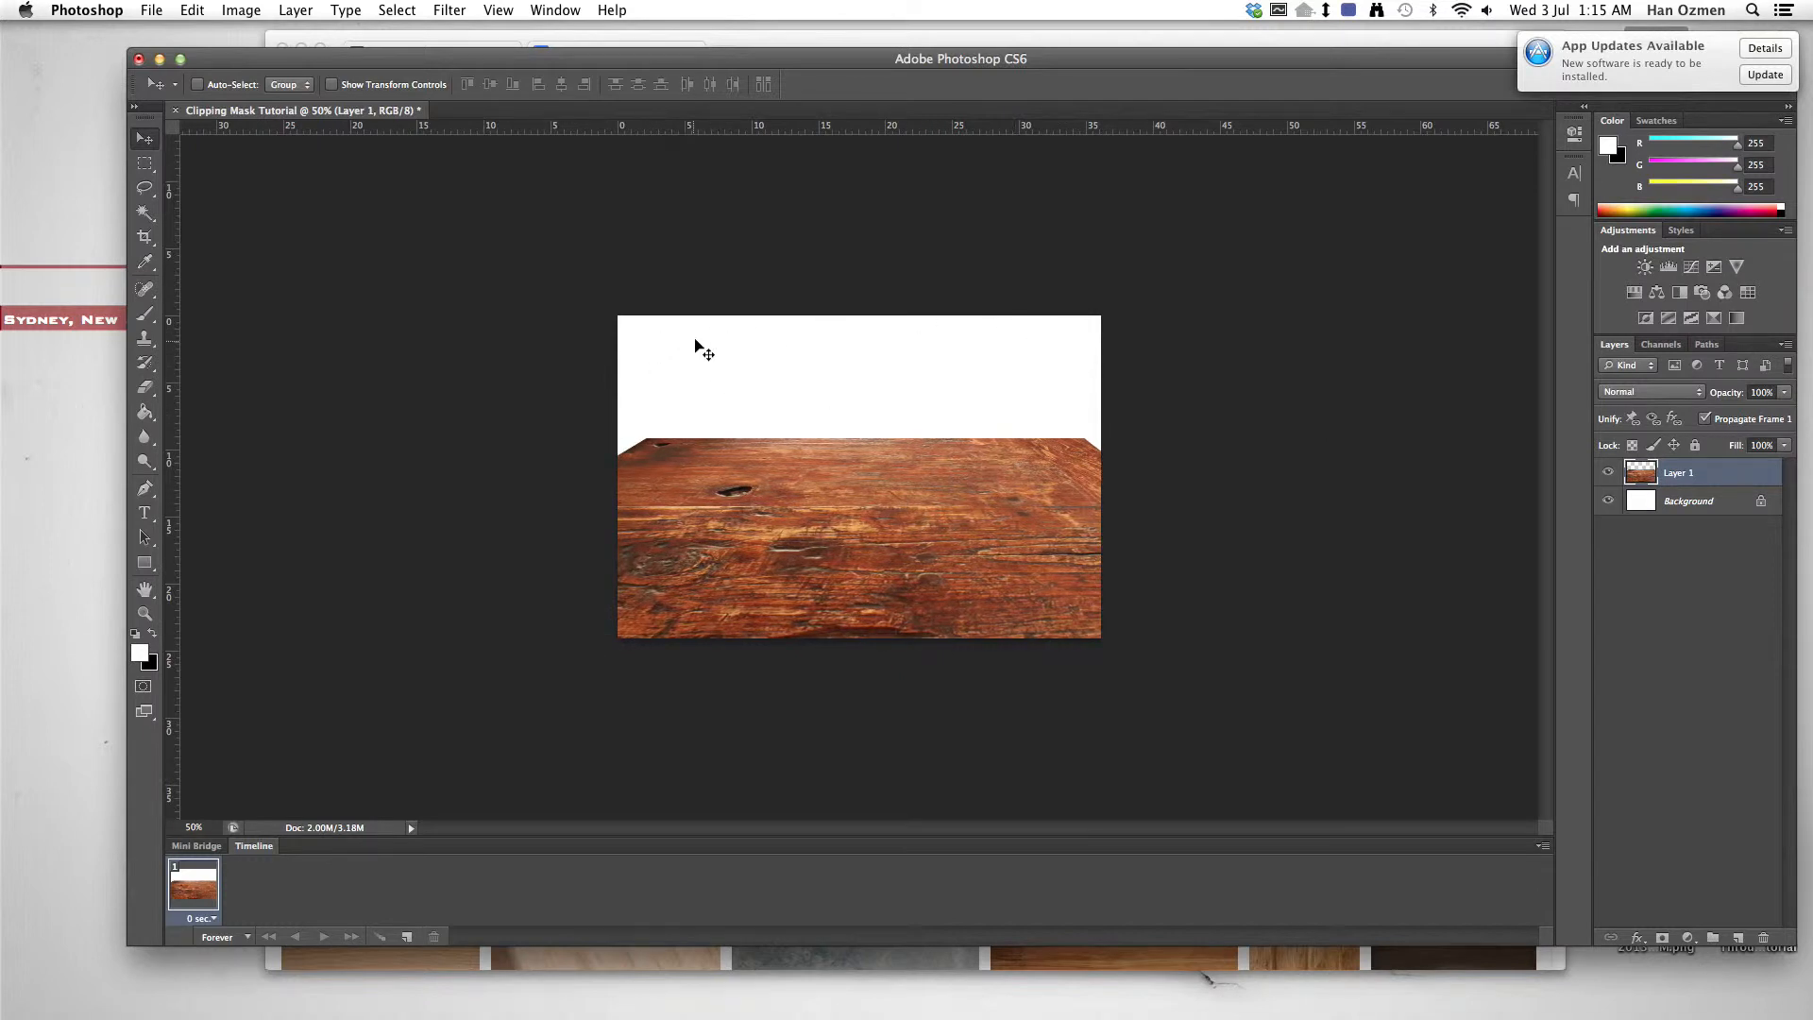
Step: Convert the locked Background into a regular layer named "background"
click(1666, 505)
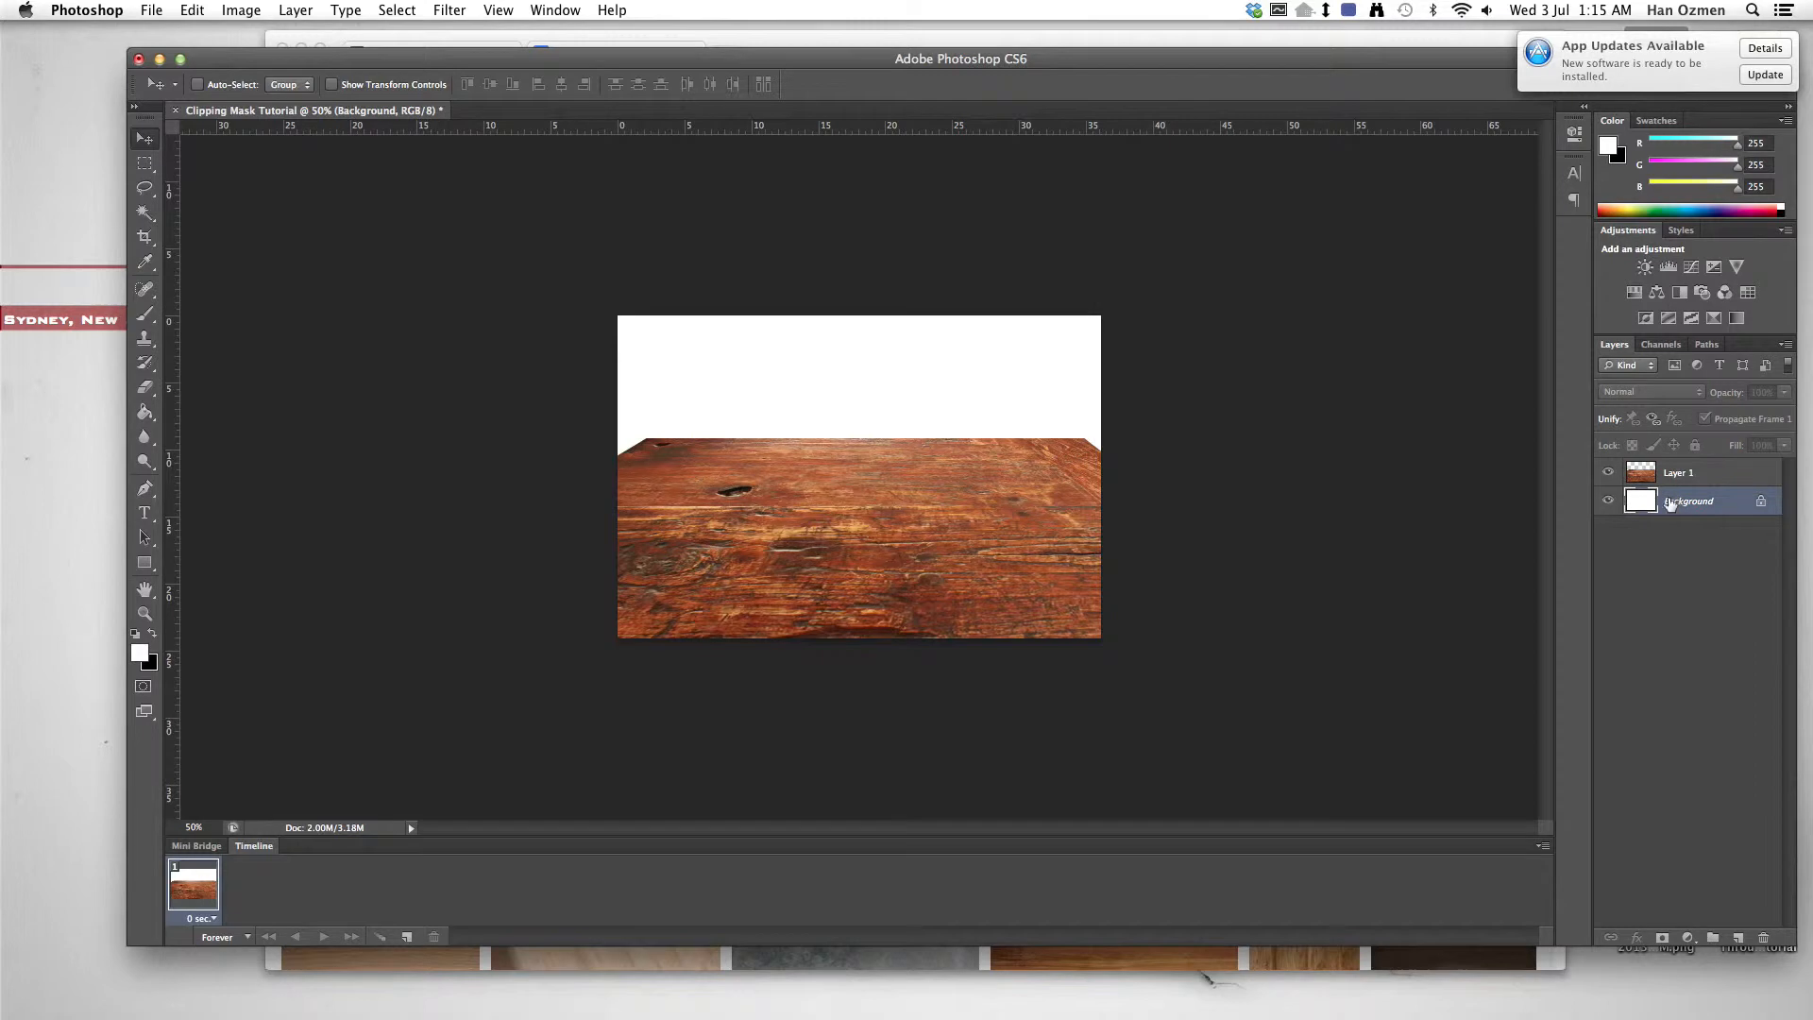
right_click(1735, 505)
click(1678, 508)
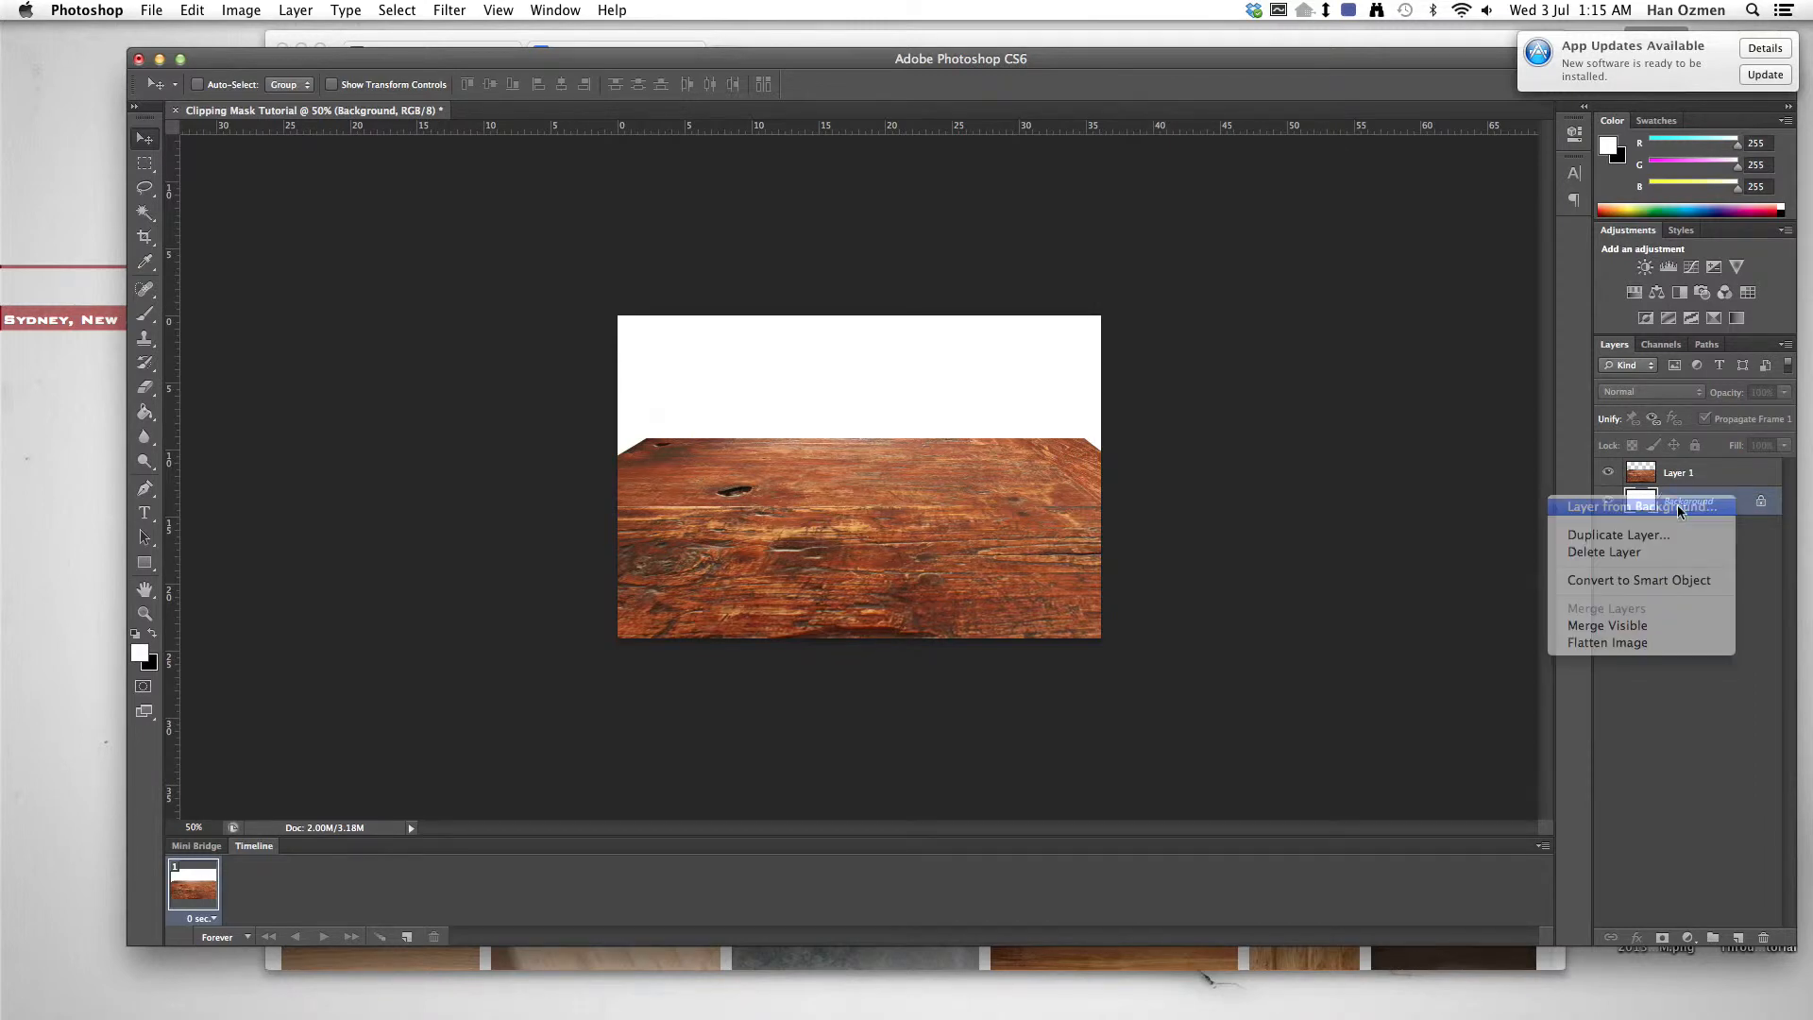
text(background)
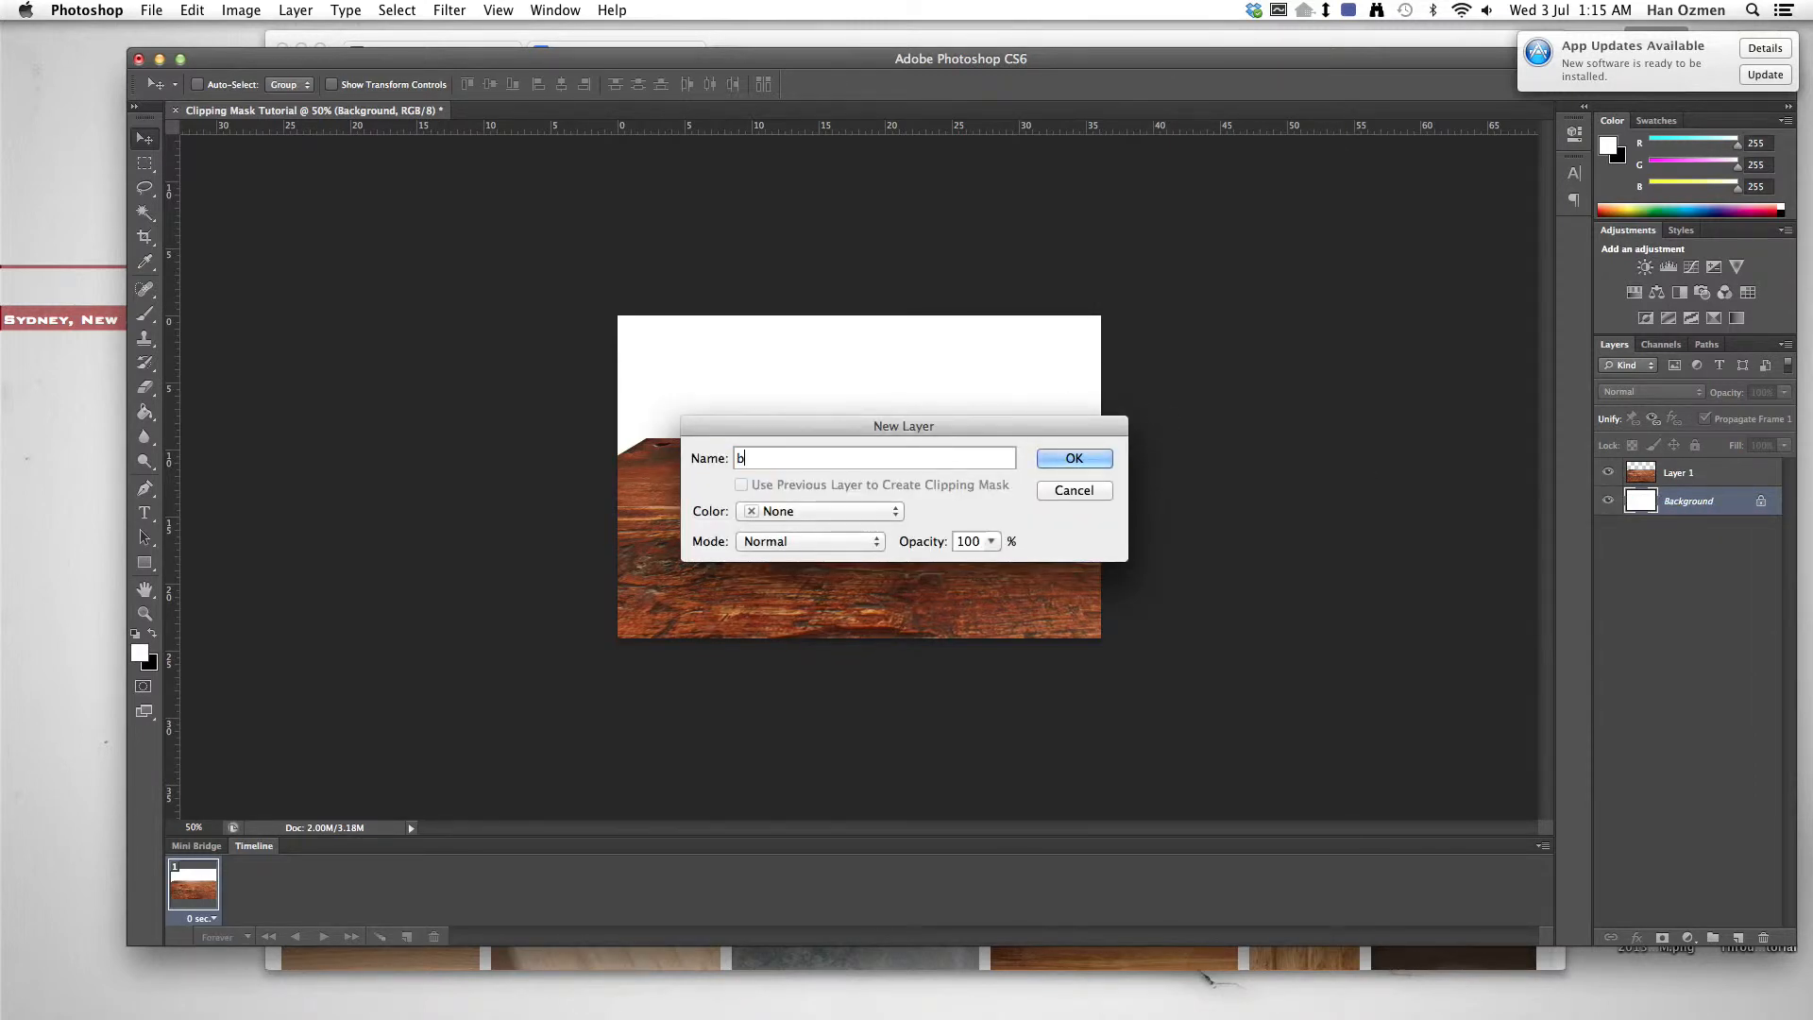
key(Return)
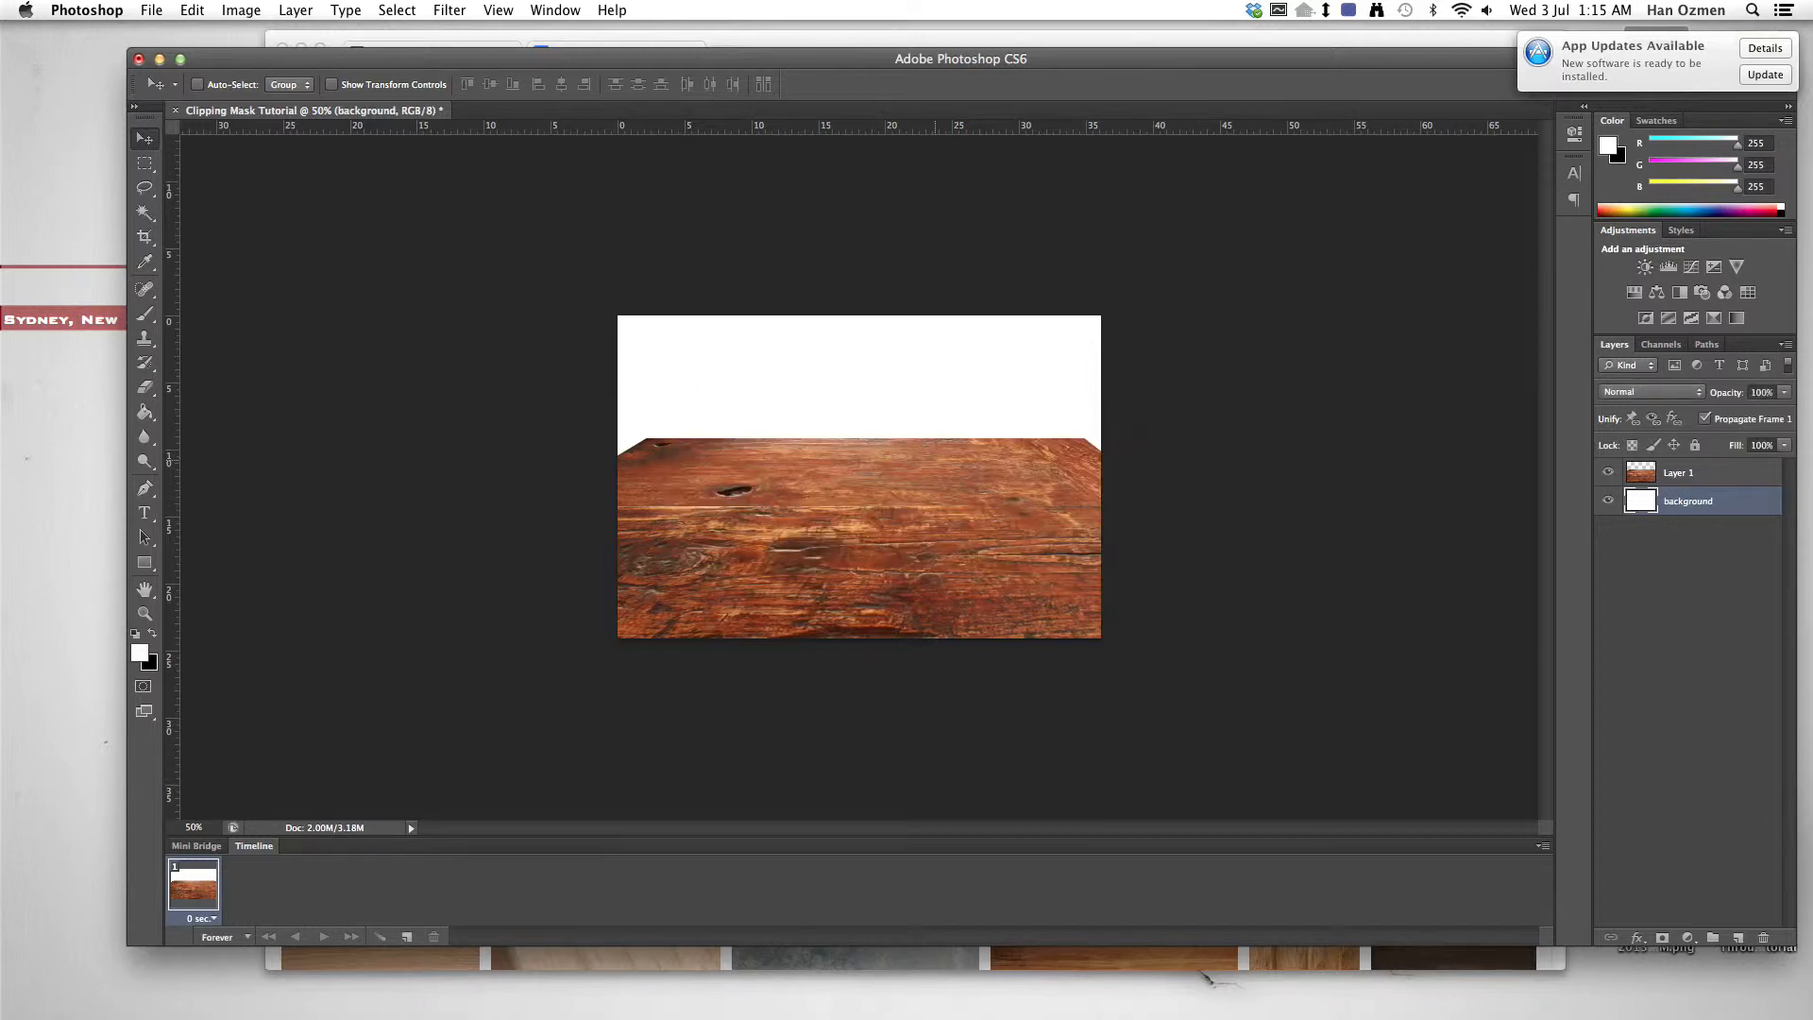
Step: Fill the background layer with black using the Paint Bucket tool
click(147, 413)
click(151, 633)
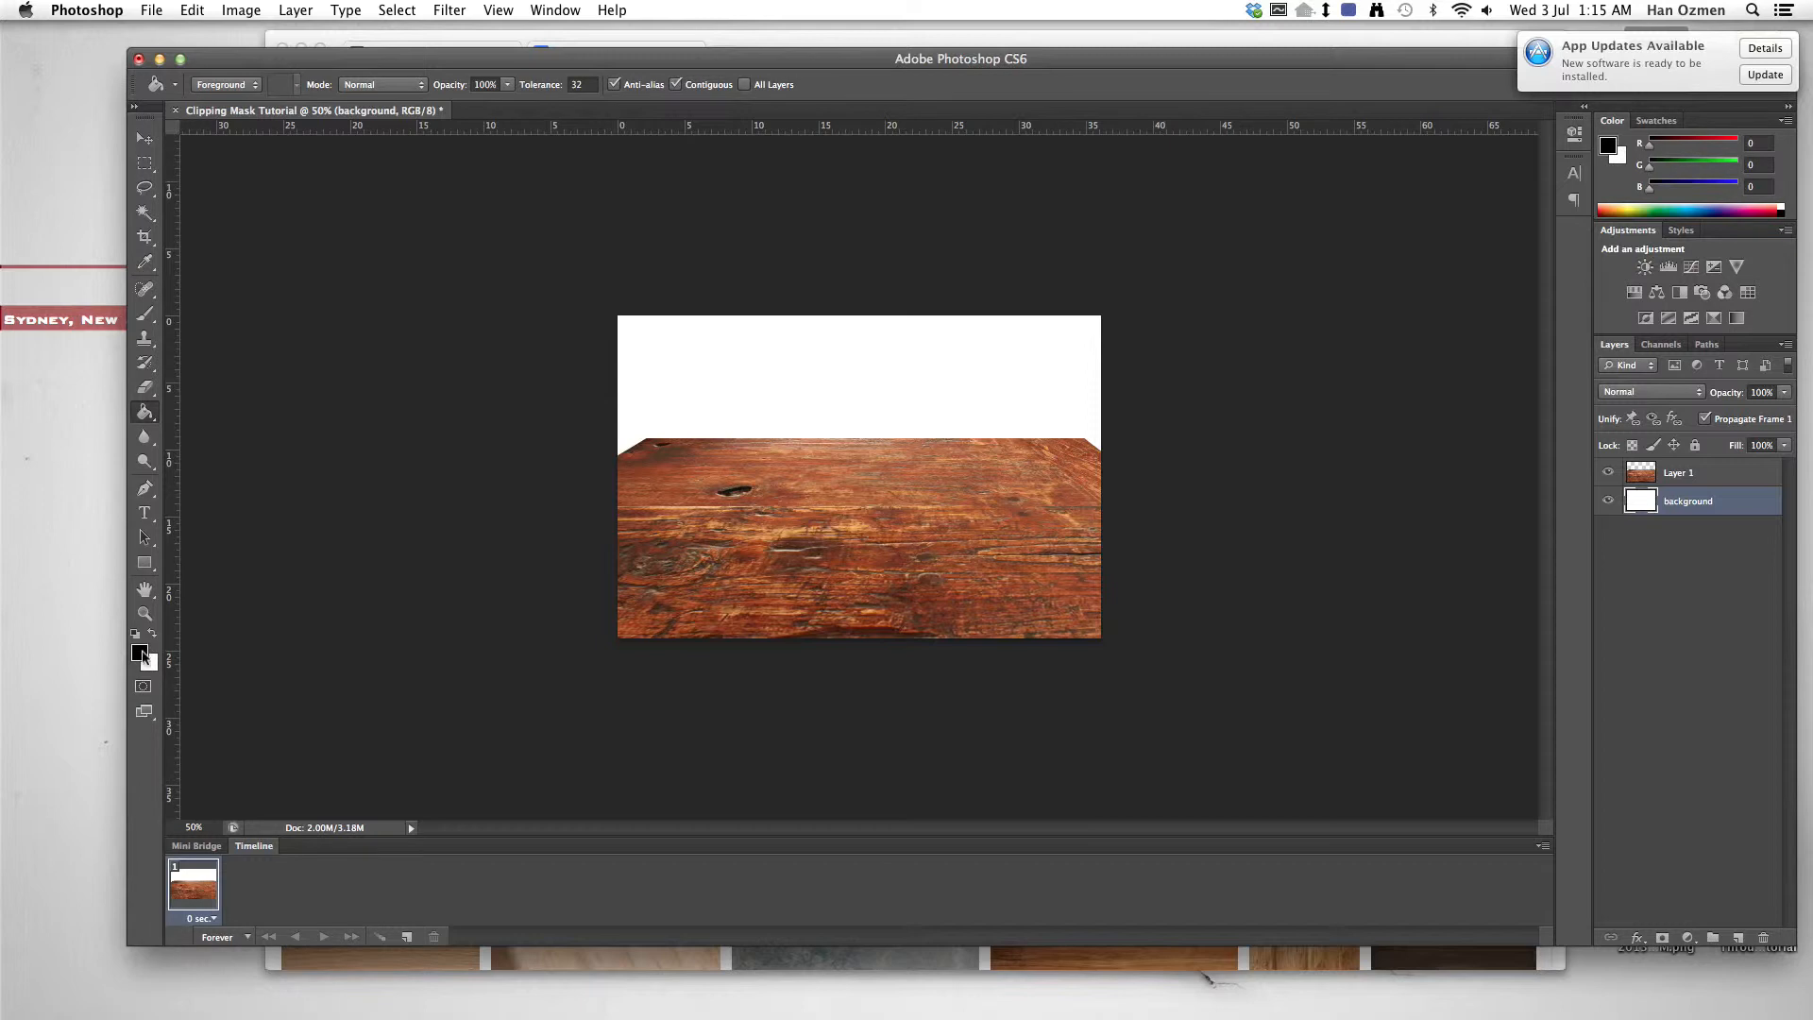
click(858, 341)
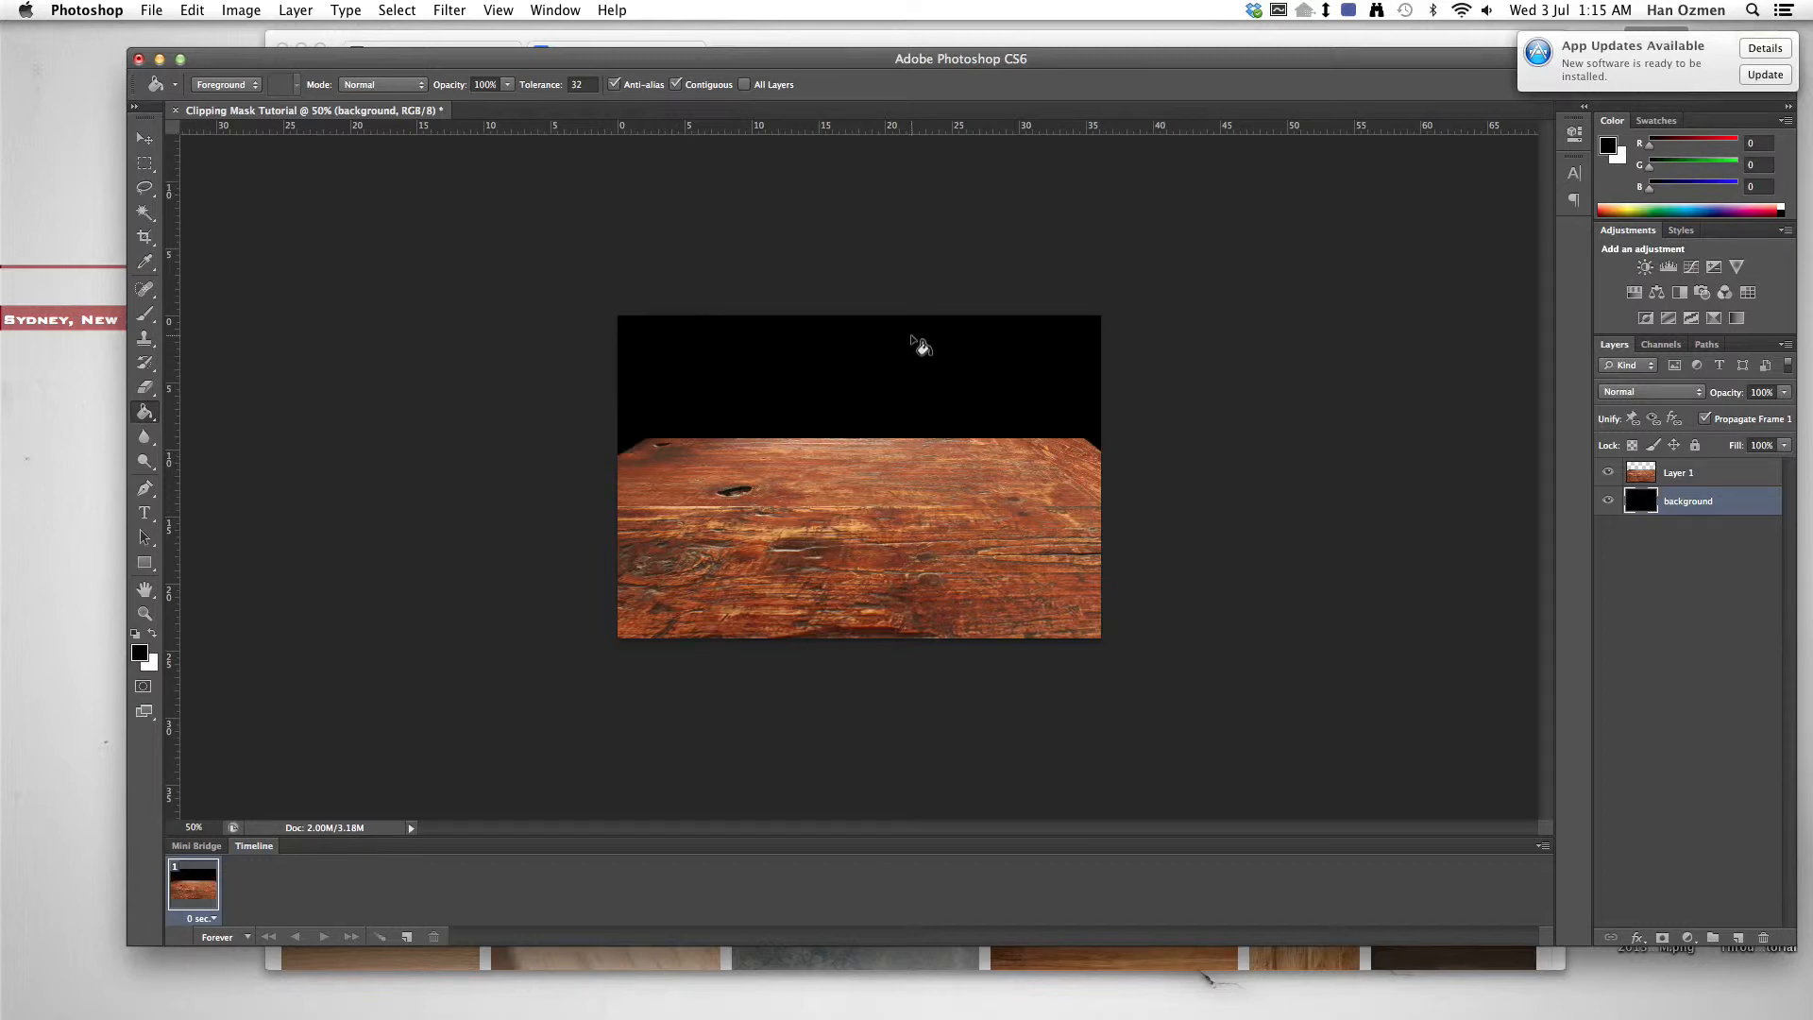
Step: Nudge the tabletop layer up and stretch its bottom edge down to the canvas edge, to about 109% height
click(1705, 474)
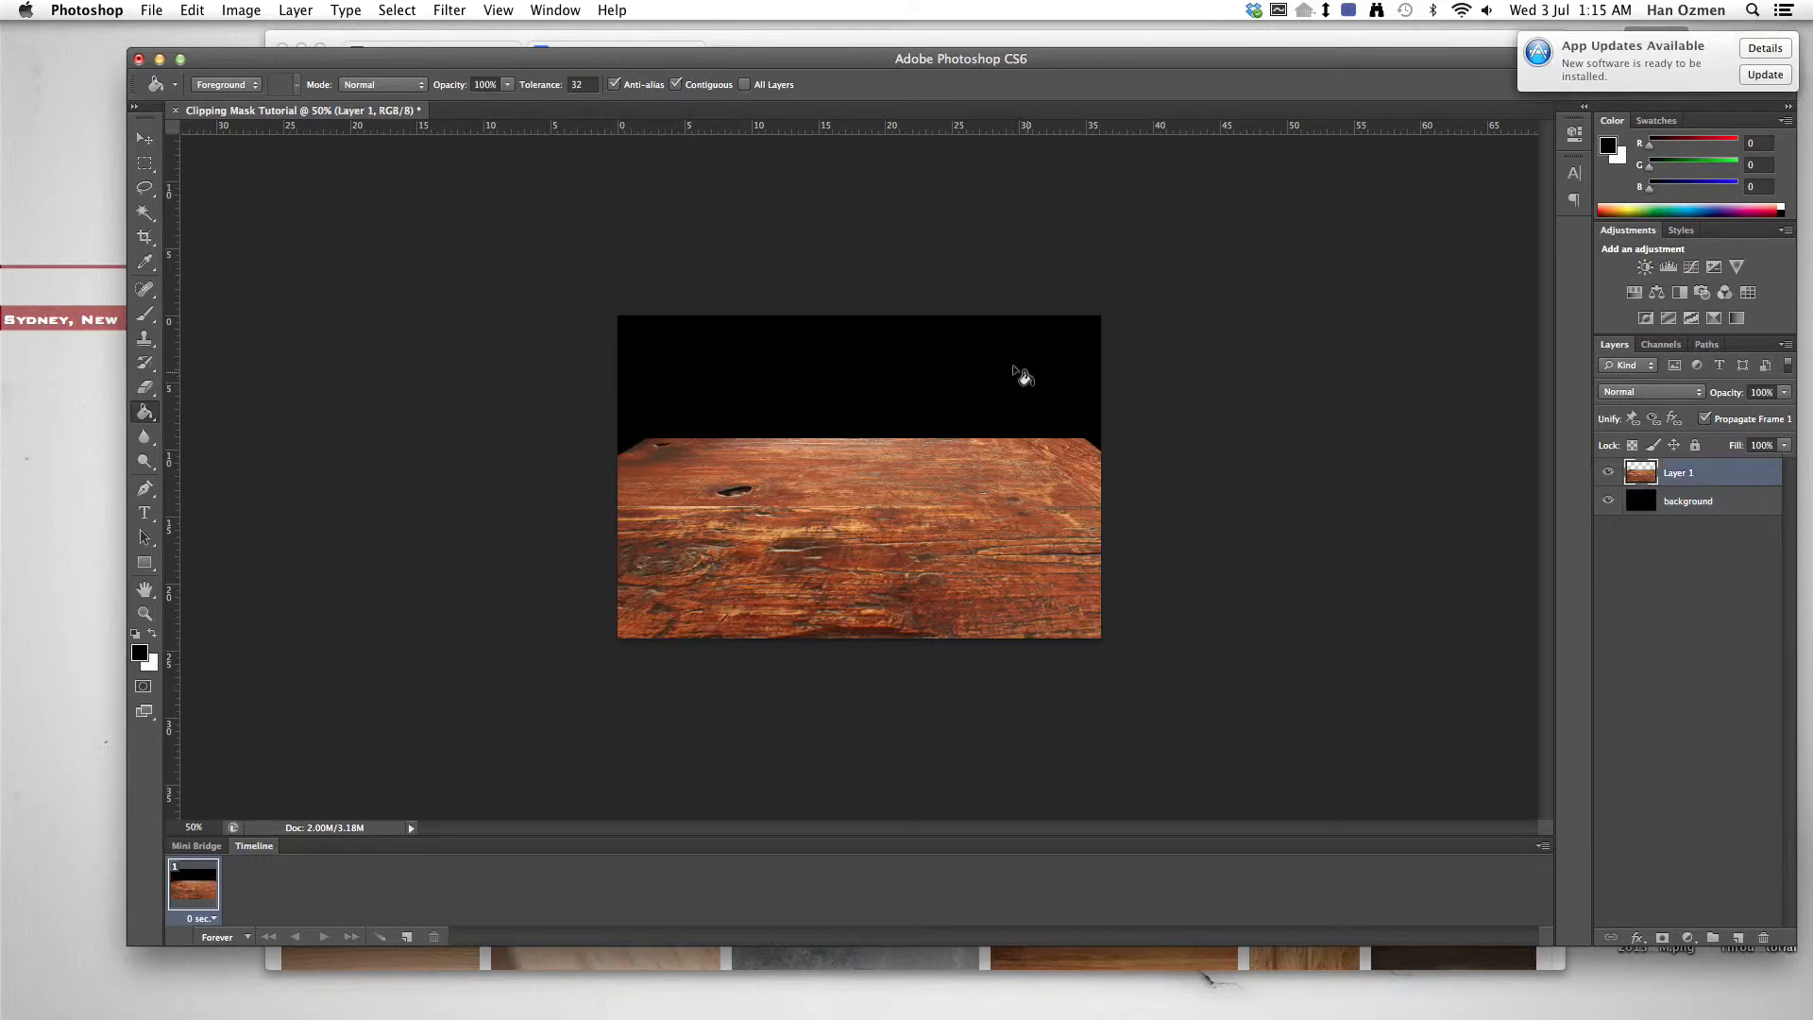
click(1695, 502)
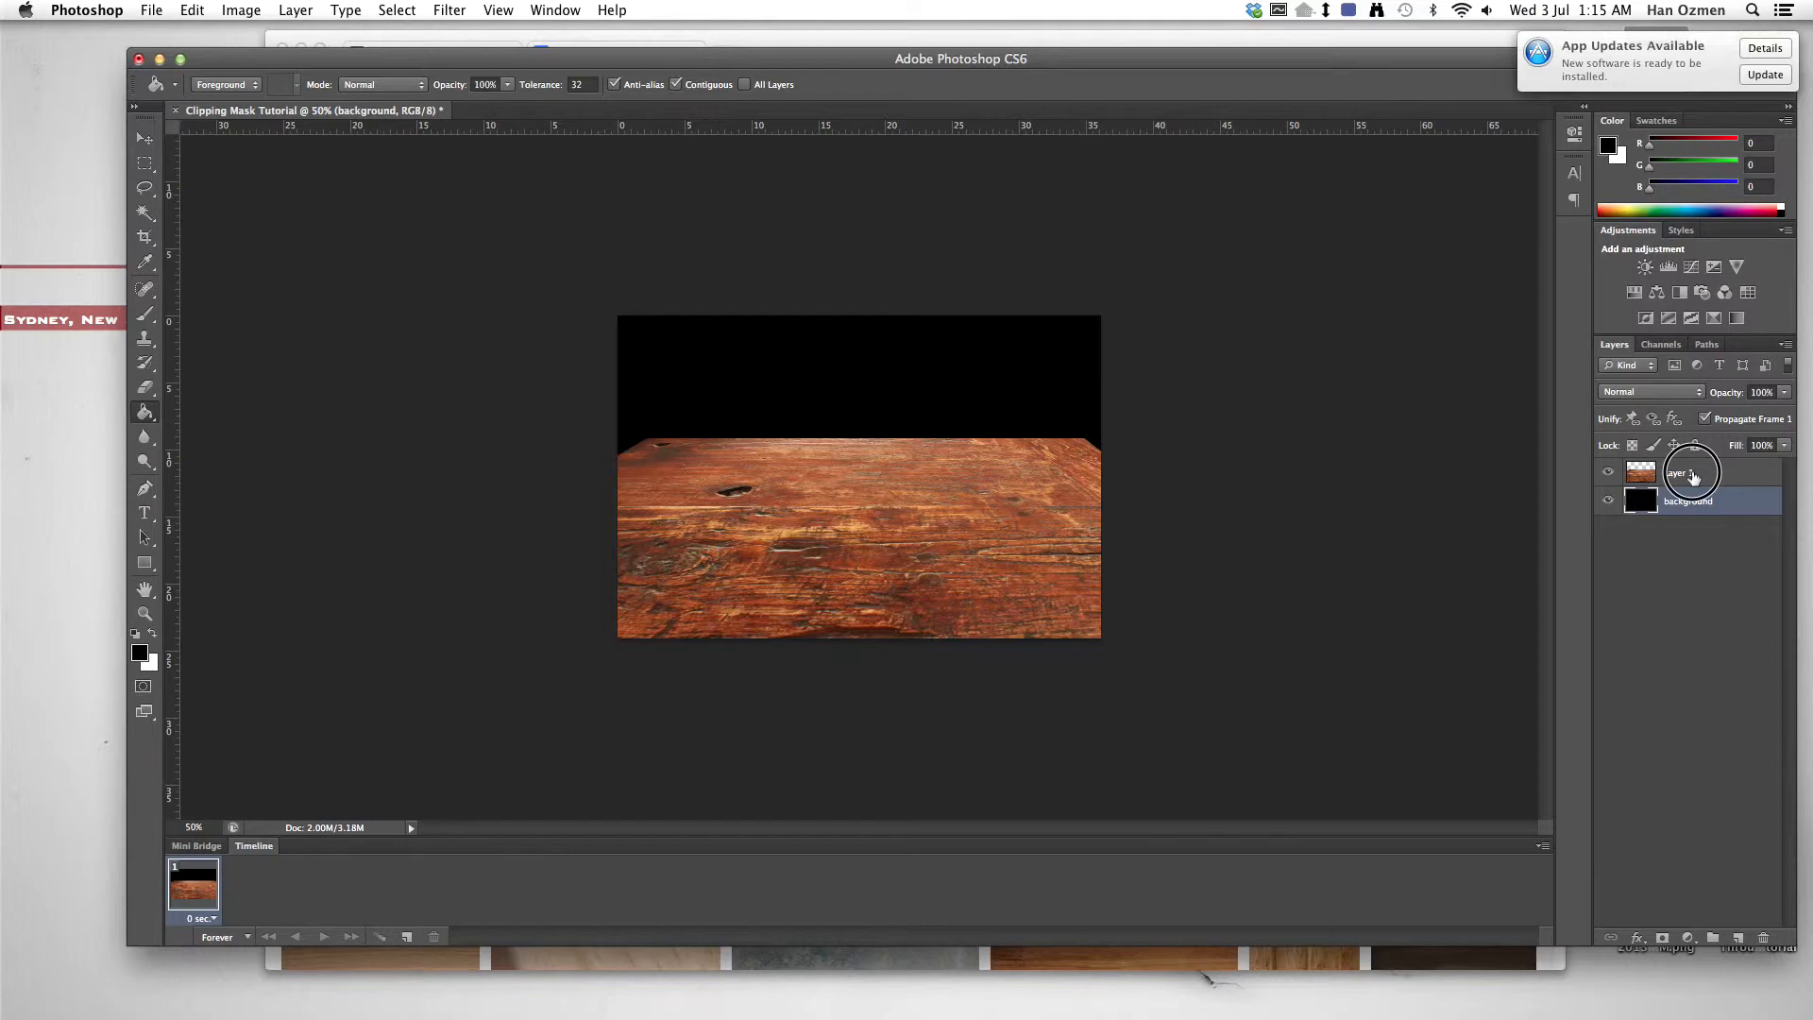
click(1692, 475)
key(v)
key(shift+Up)
key(shift+Up)
key(shift+Up)
key(shift+Up)
key(super+t)
drag(829, 619, 833, 632)
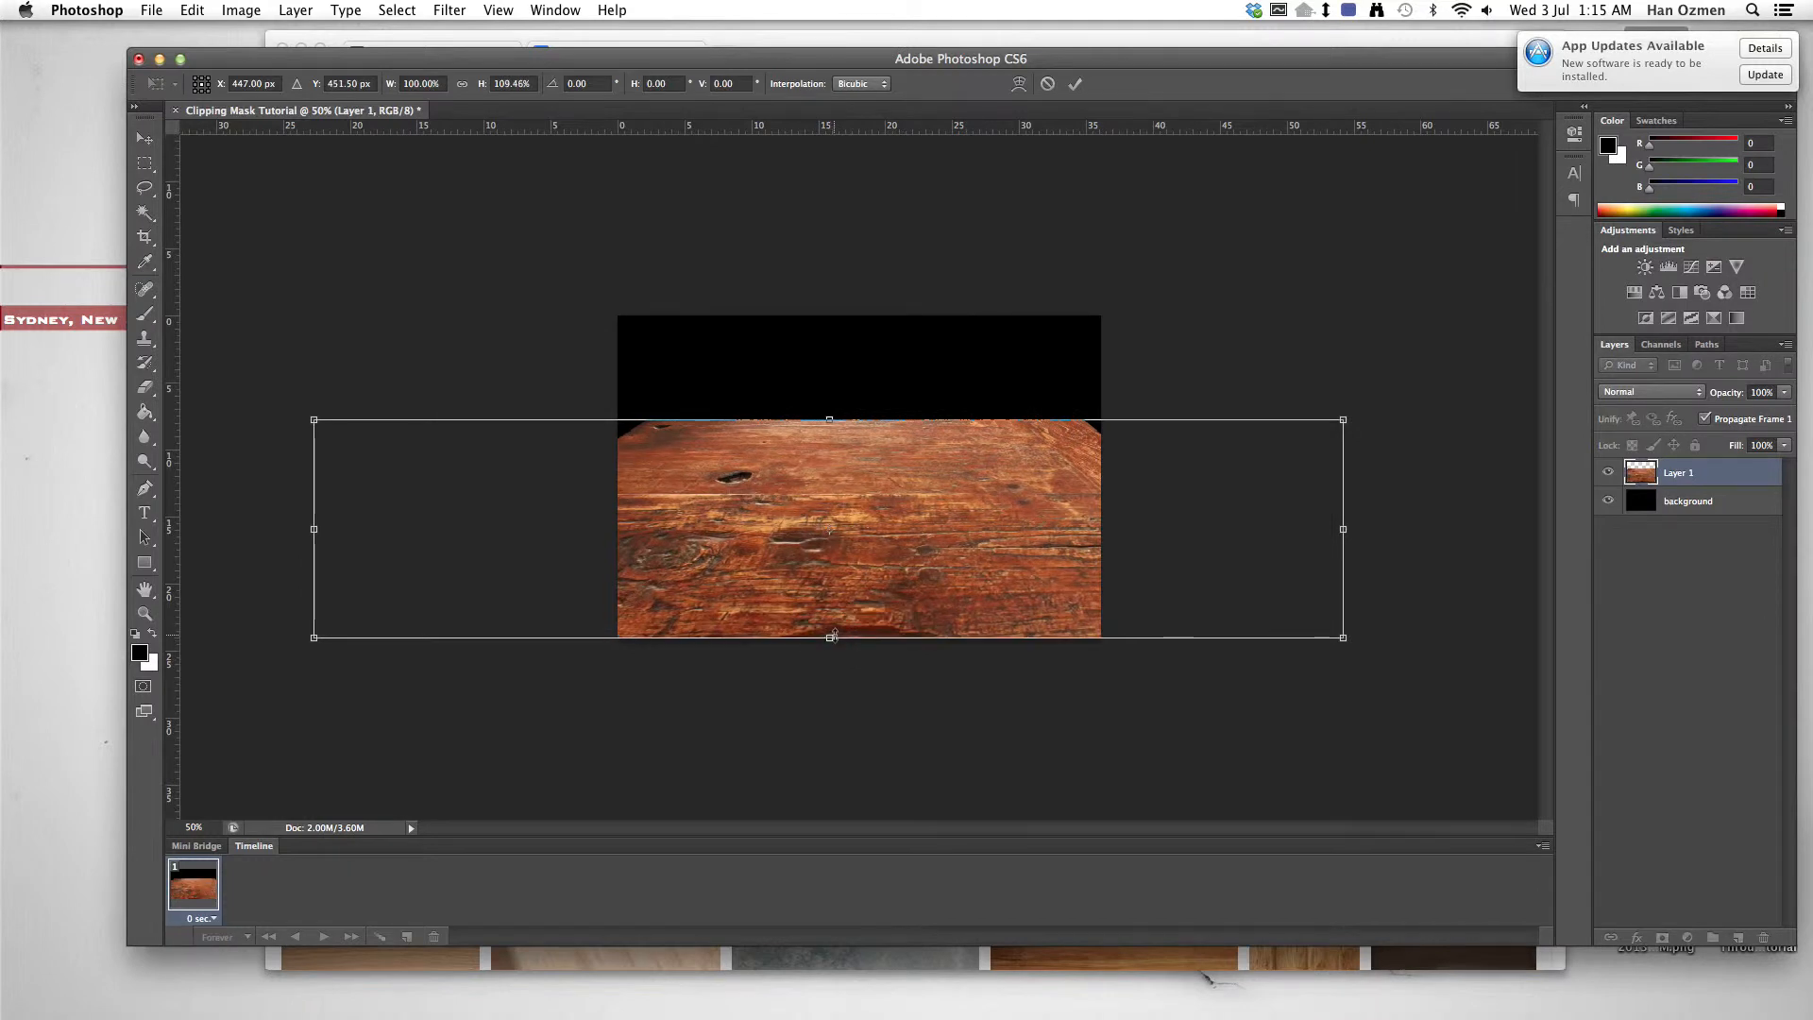
key(Return)
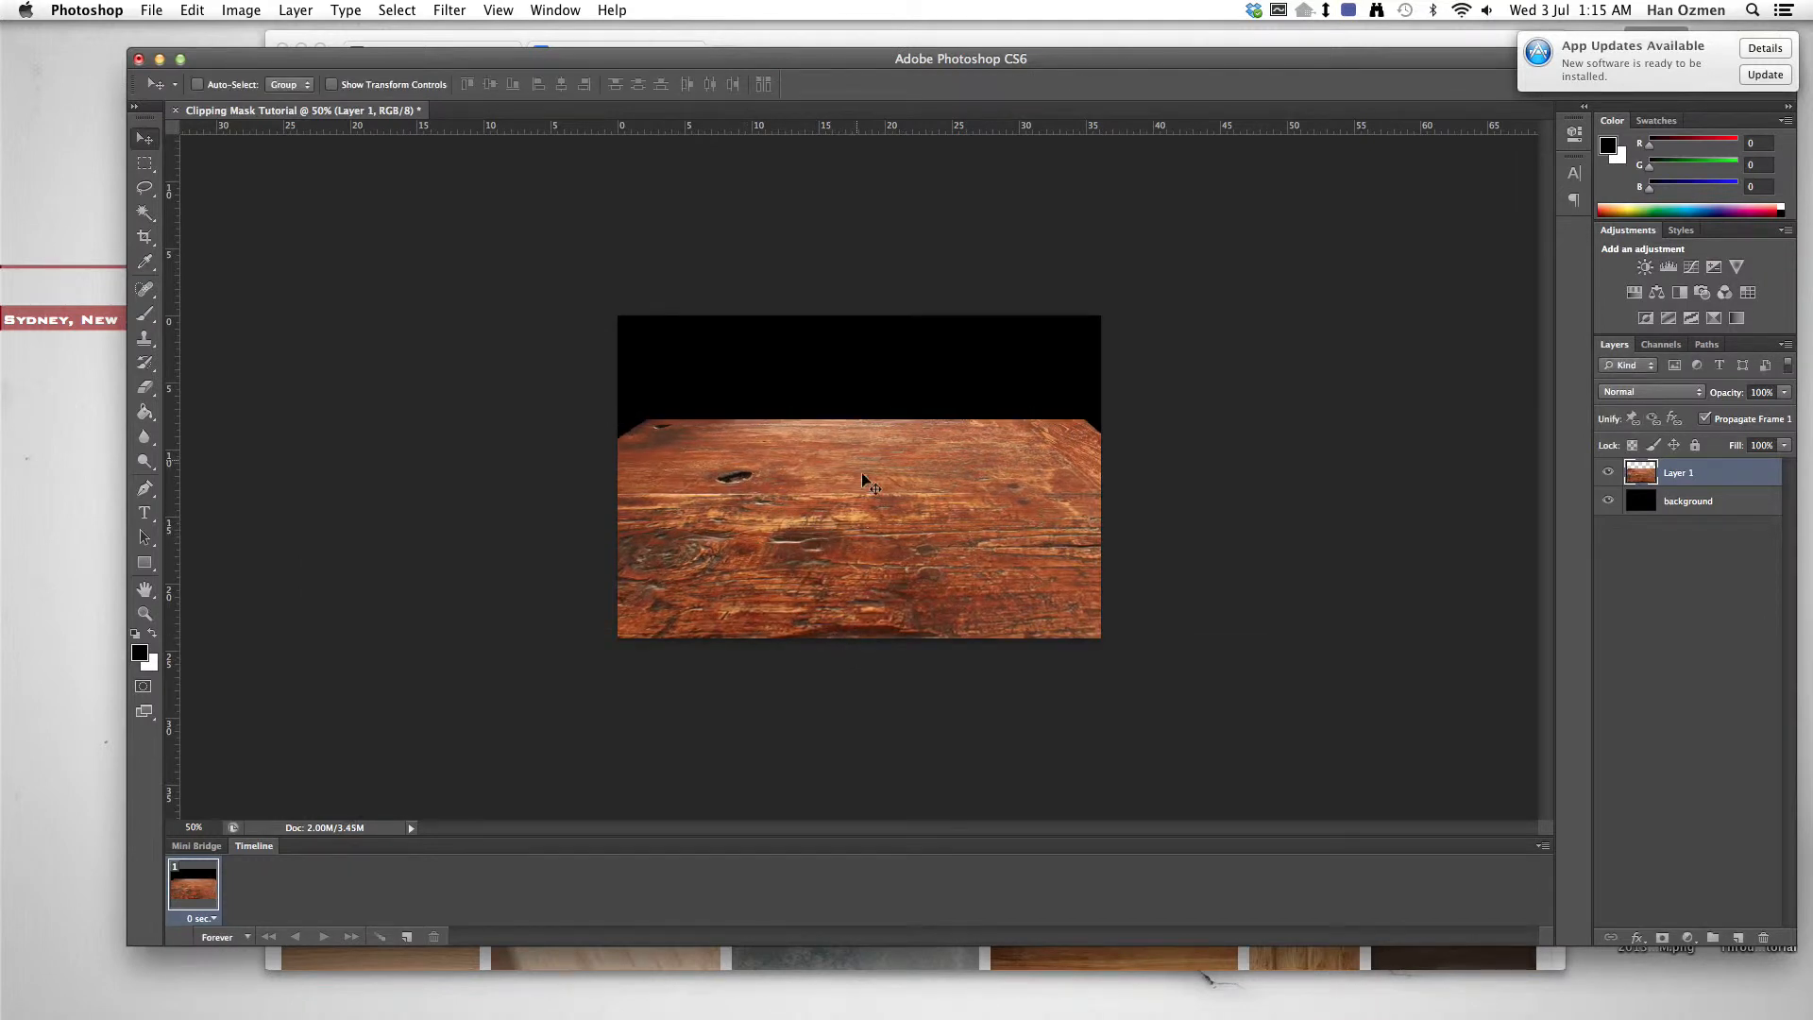
Step: Draw a white rectangle of about 250 × 203 px near the middle of the tabletop
key(super+equal)
key(super+equal)
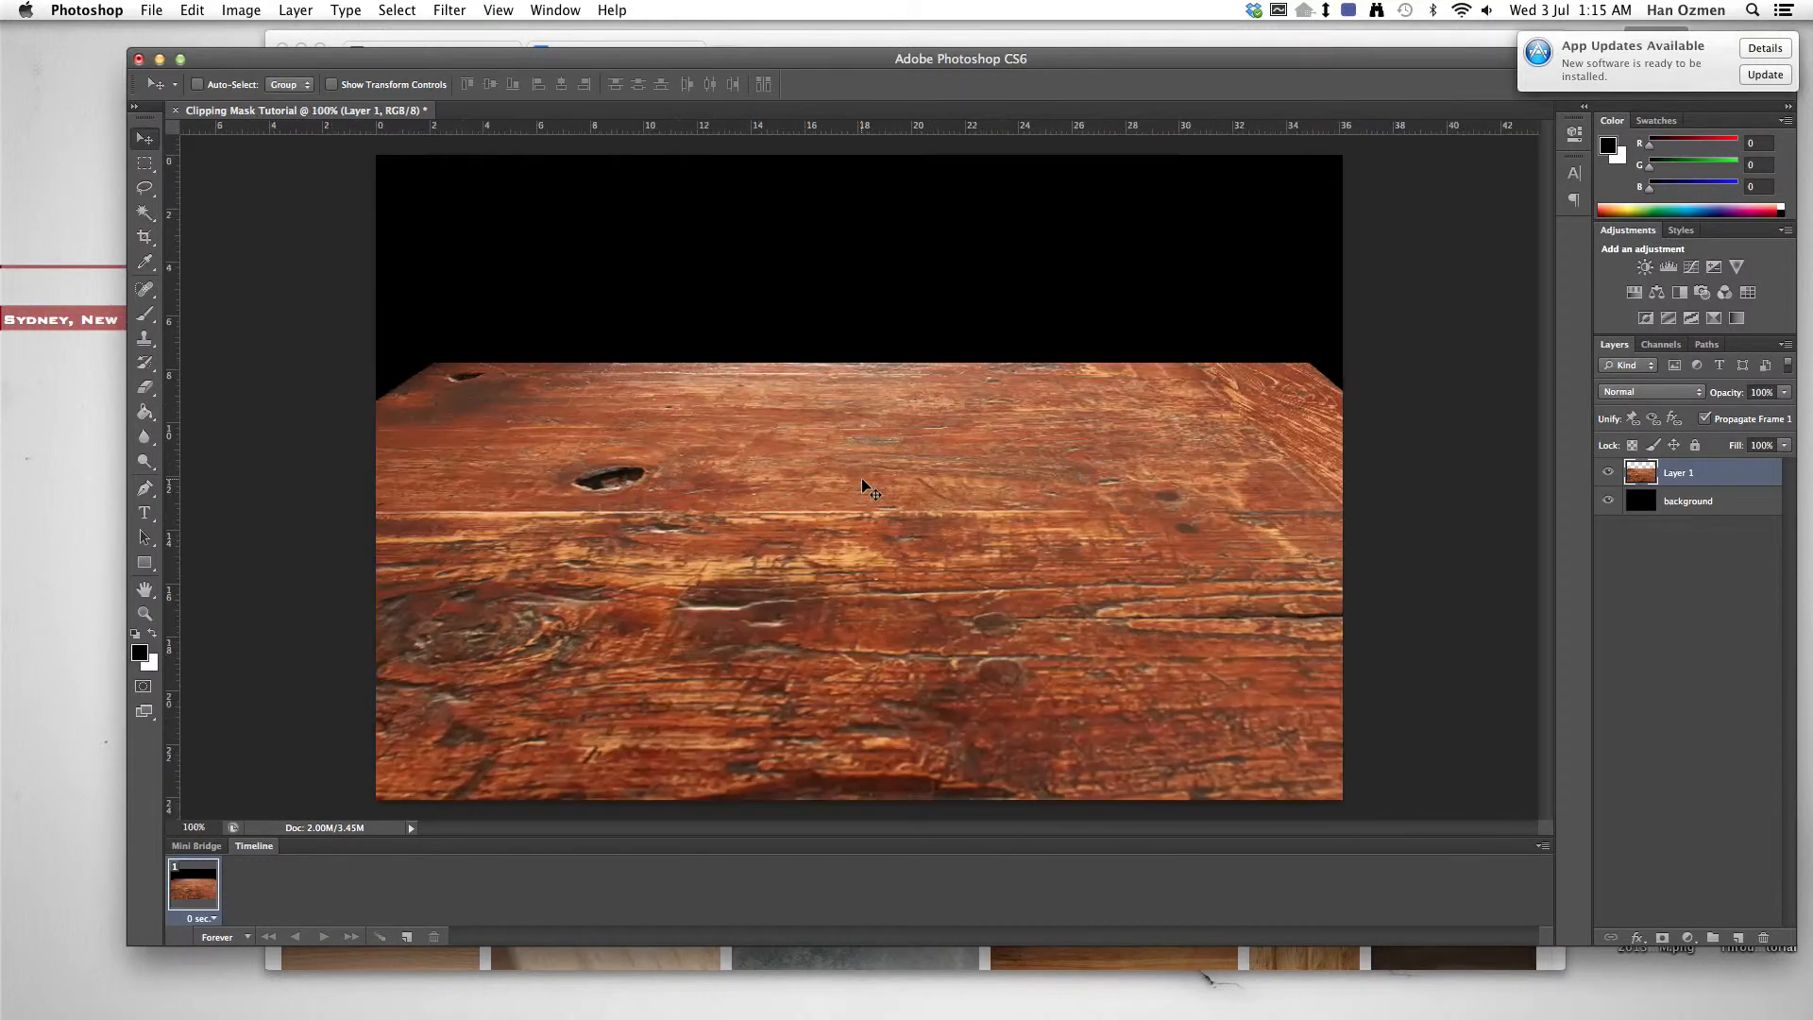
click(153, 638)
drag(145, 563, 226, 559)
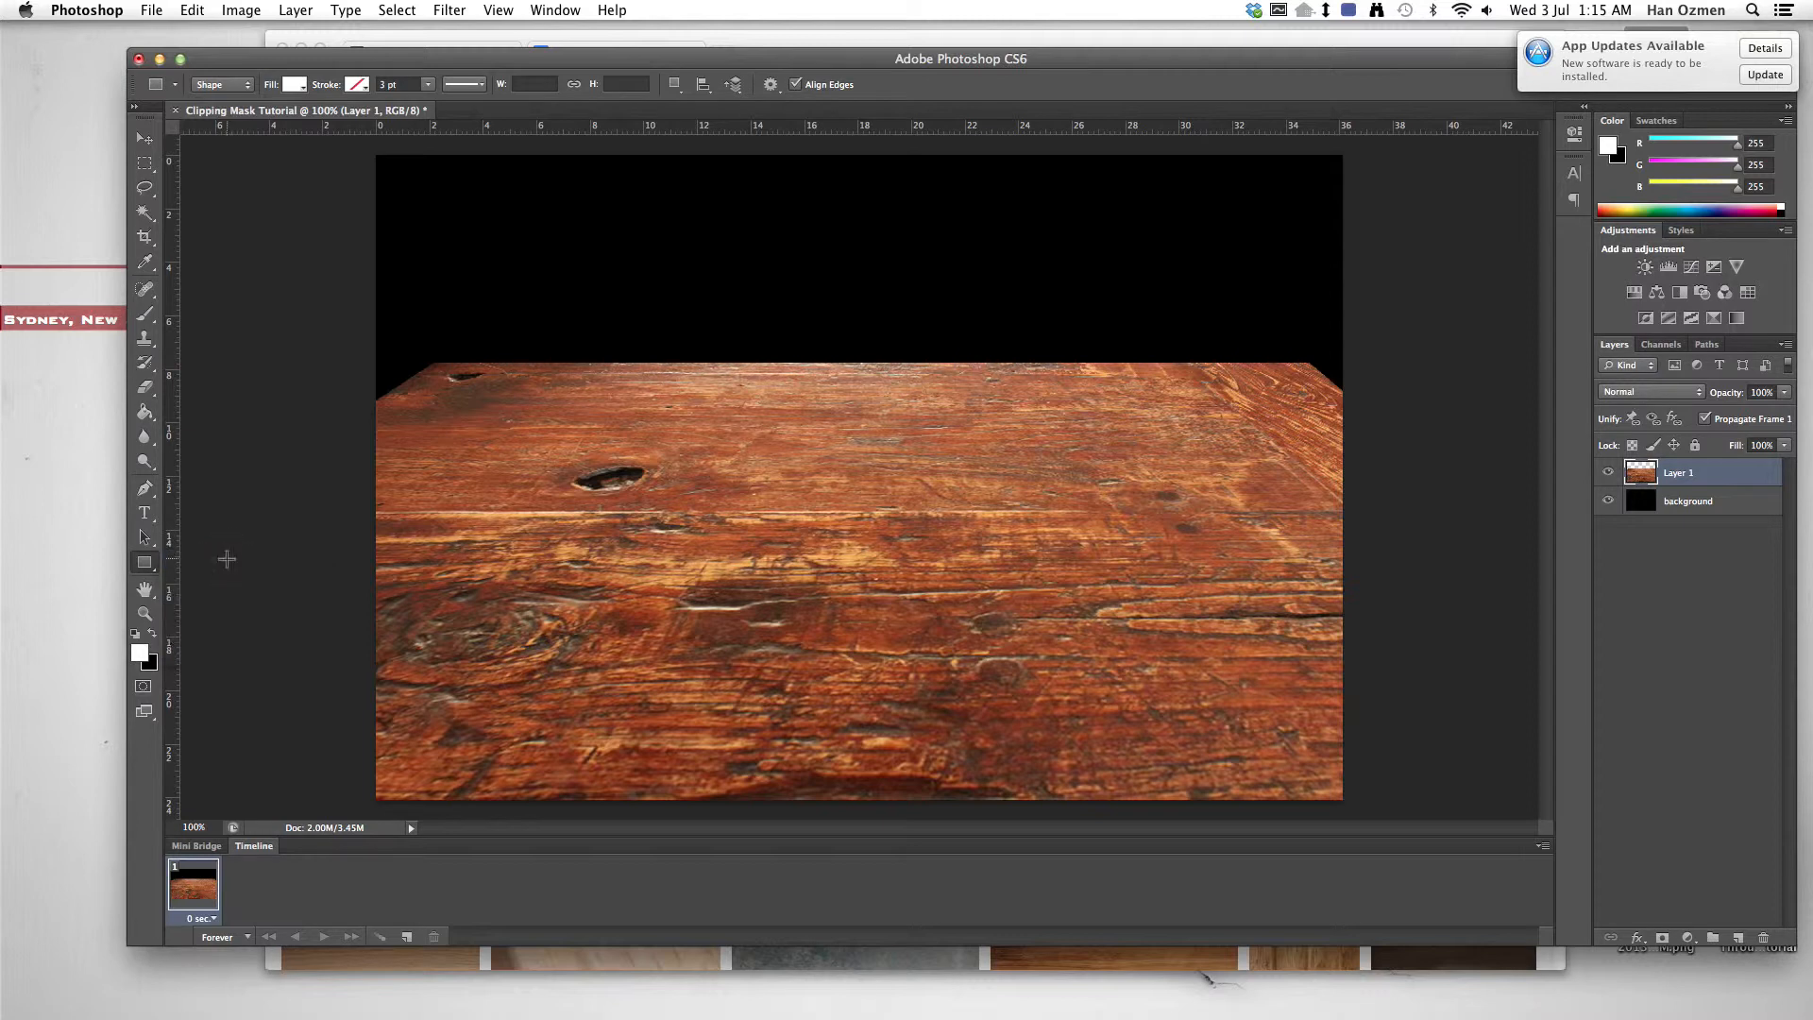
drag(678, 489, 913, 680)
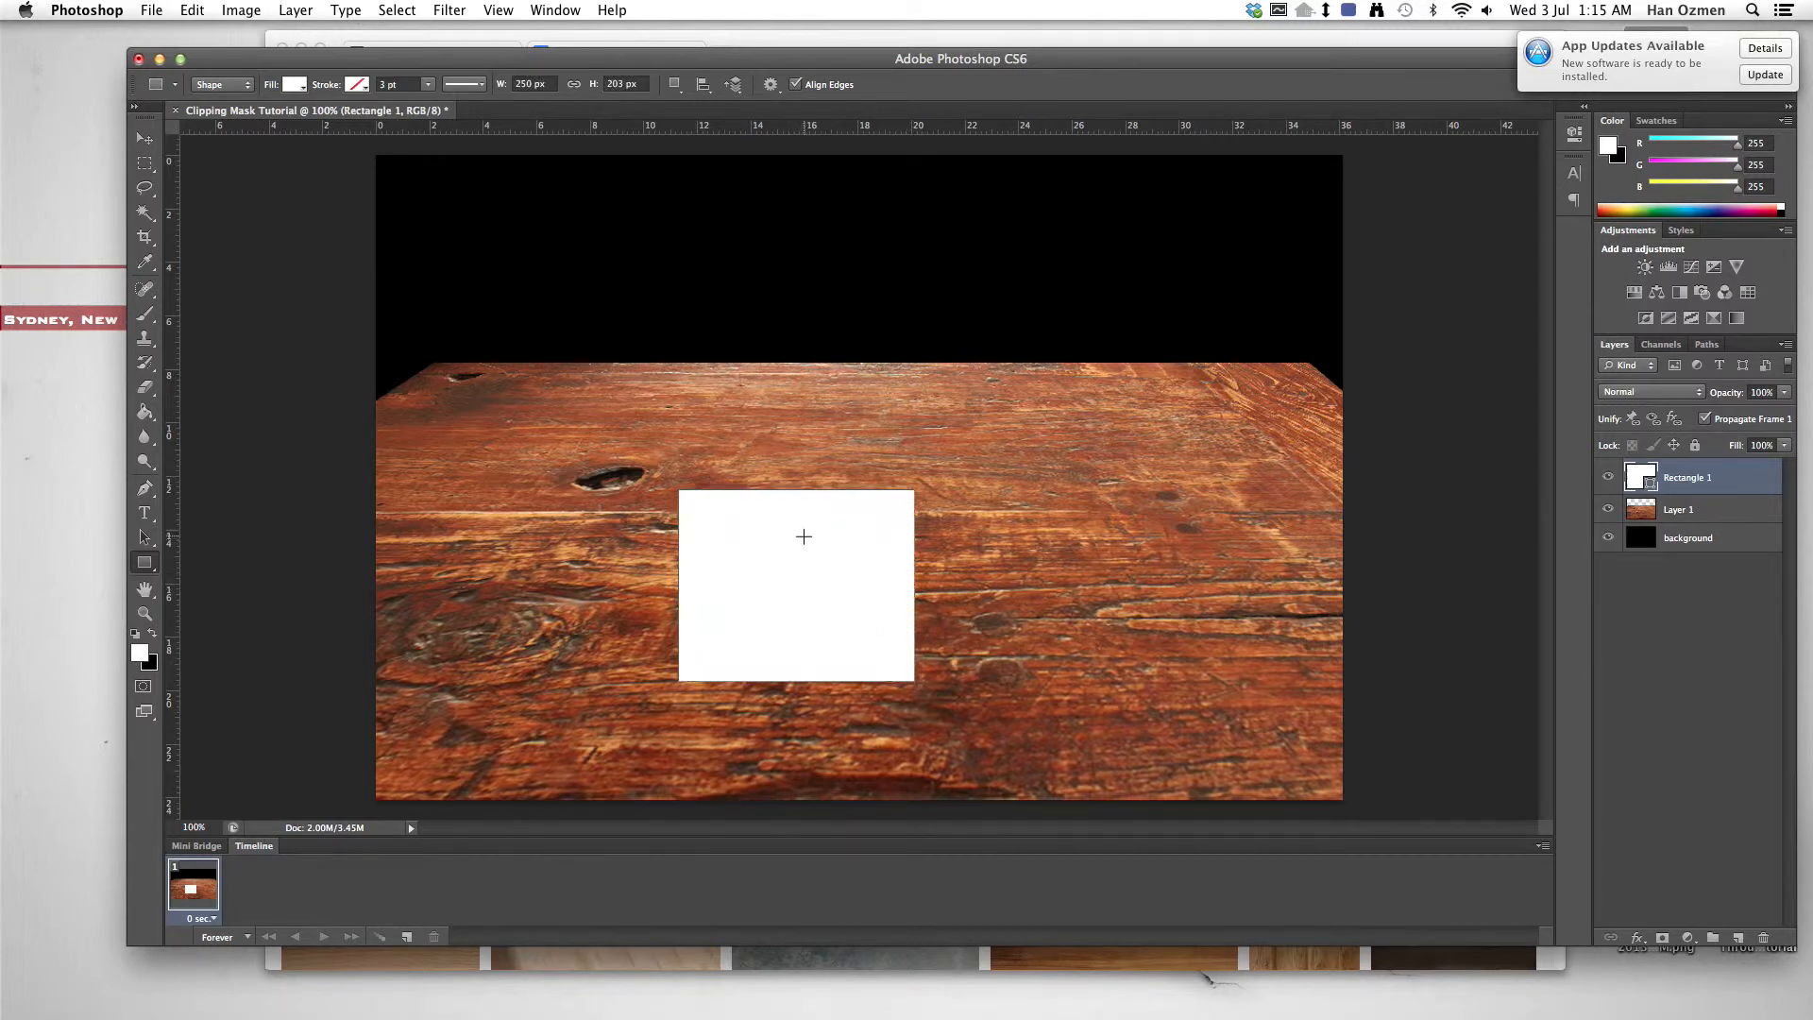
Step: Distort the white rectangle's corners into an angled paper sheet lying flat on the tabletop's front half
key(super+t)
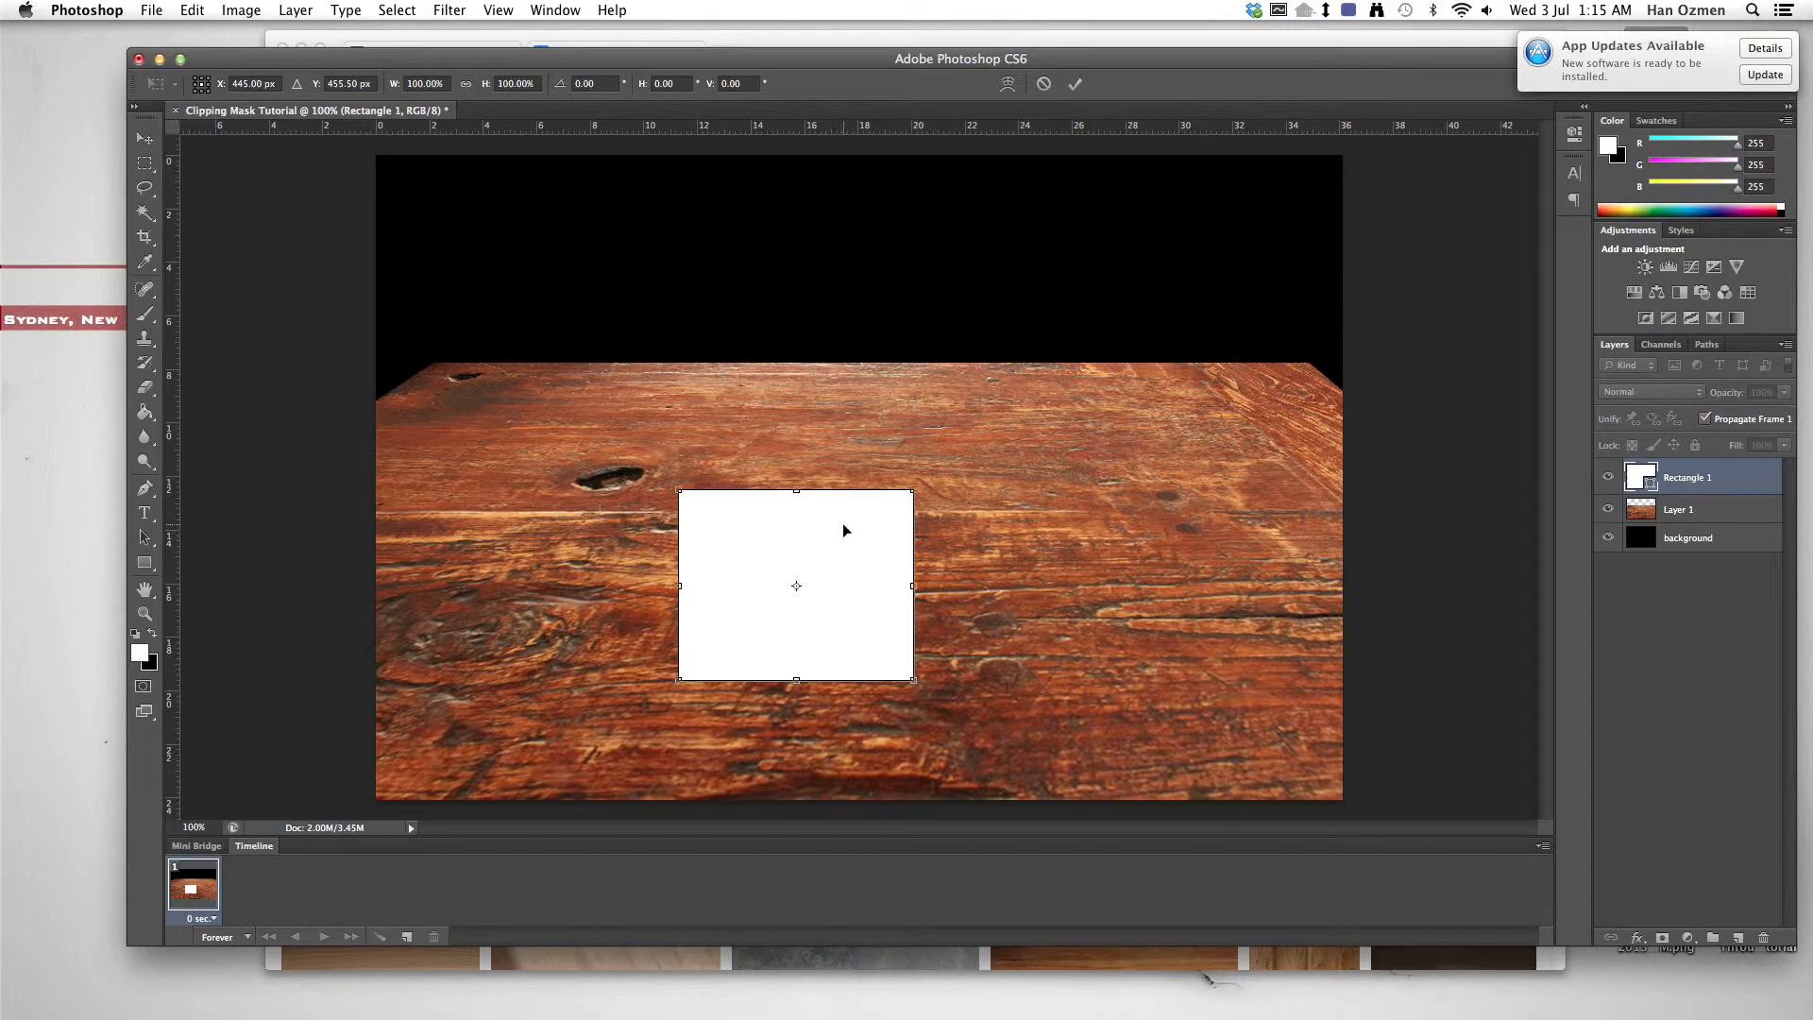
right_click(843, 525)
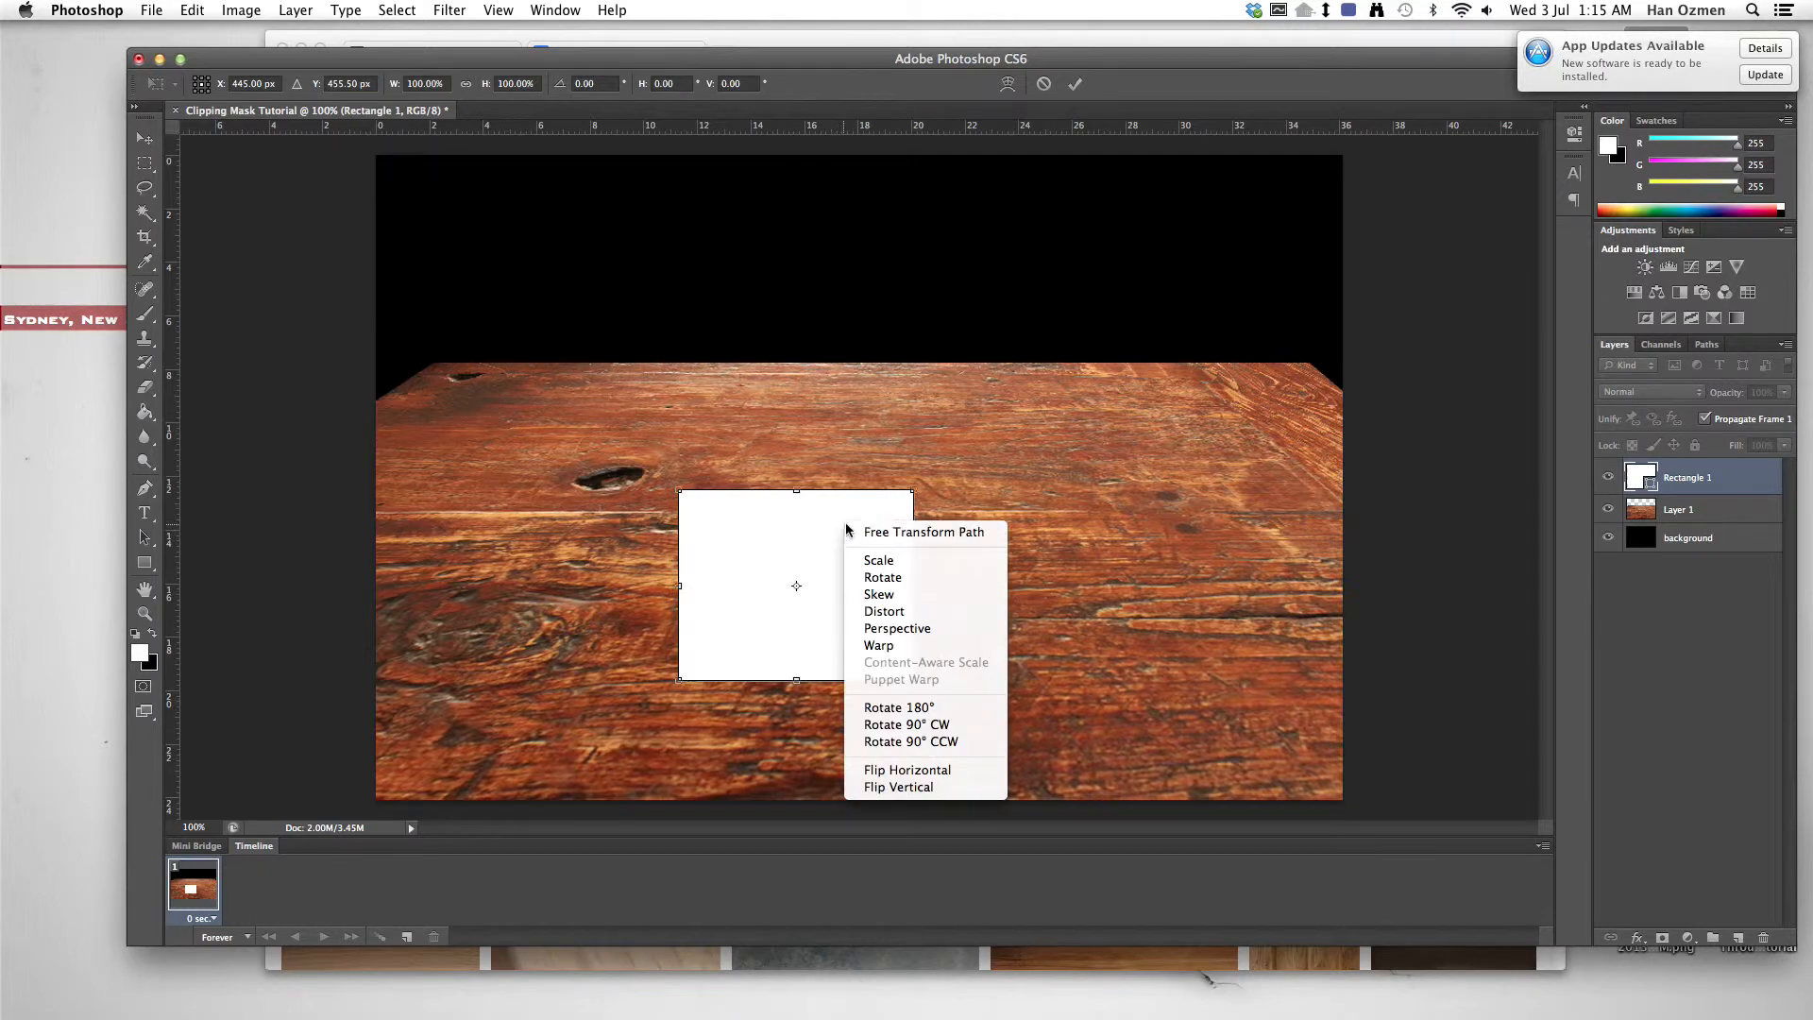
click(912, 614)
drag(682, 687, 754, 672)
drag(912, 490, 873, 519)
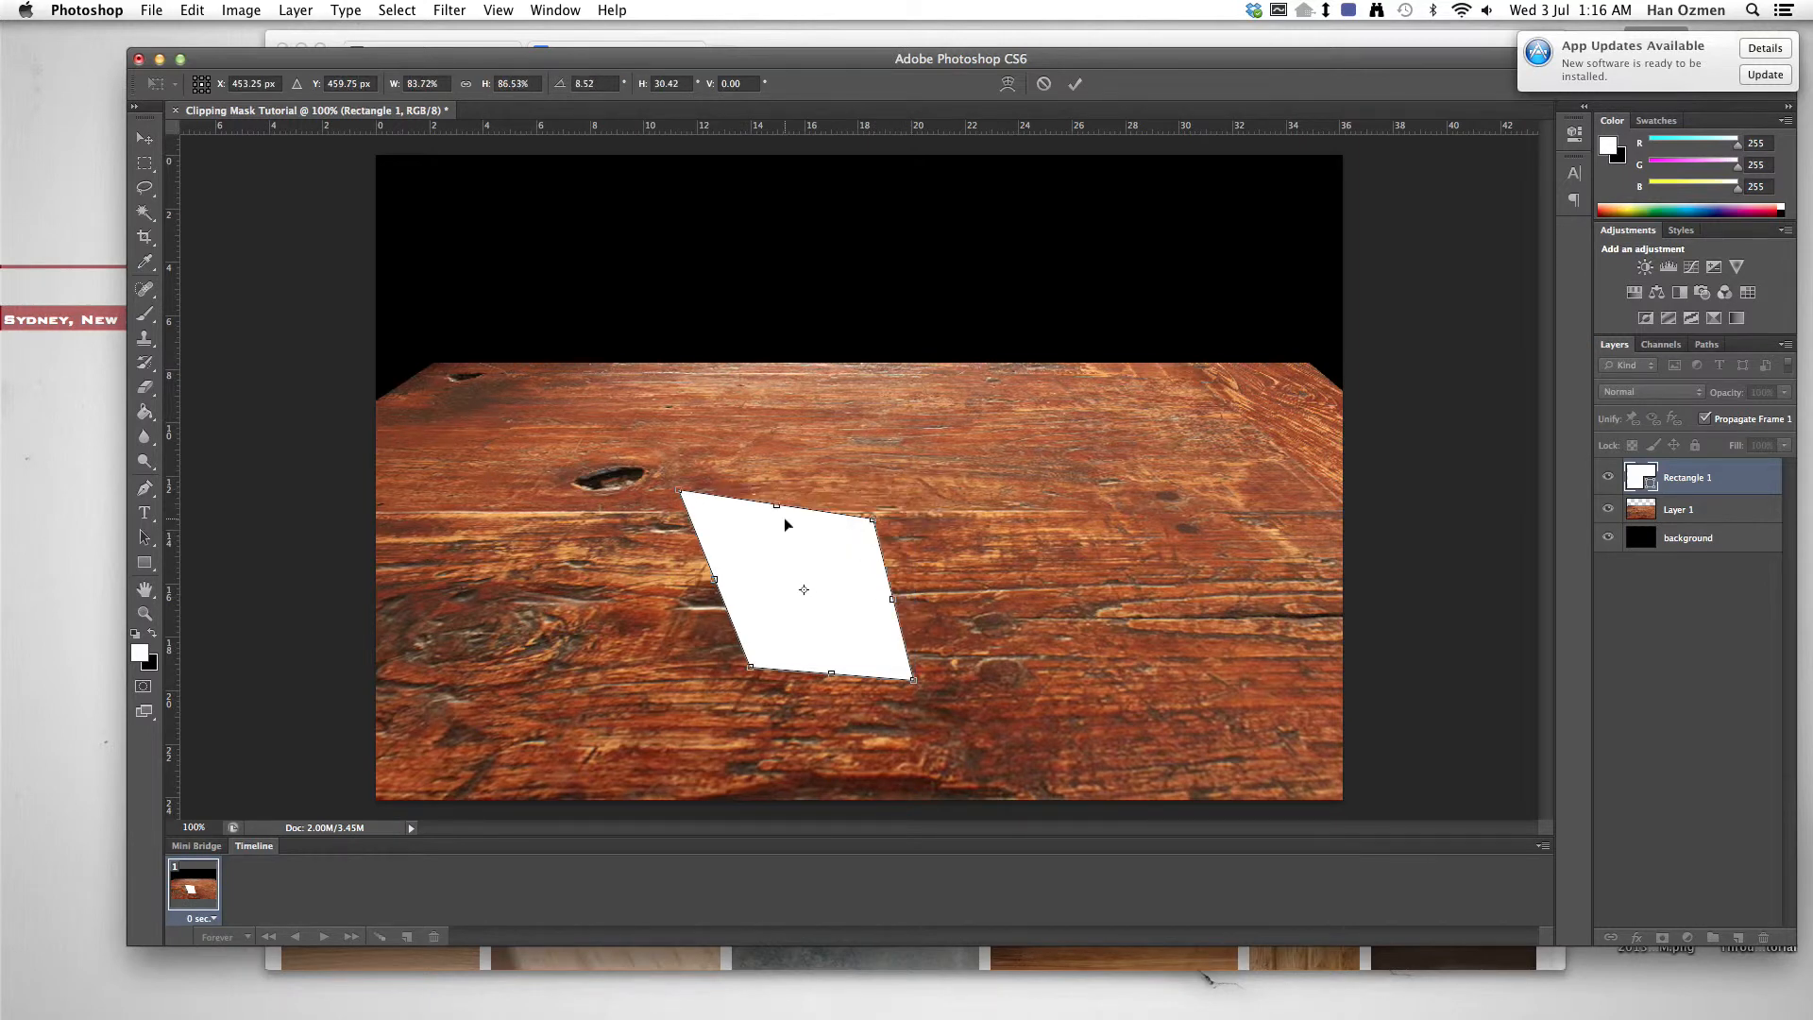
drag(680, 492, 674, 561)
drag(914, 680, 981, 600)
drag(750, 665, 826, 673)
mouse_move(1018, 659)
mouse_down()
mouse_move(1011, 642)
mouse_move(1027, 655)
mouse_up()
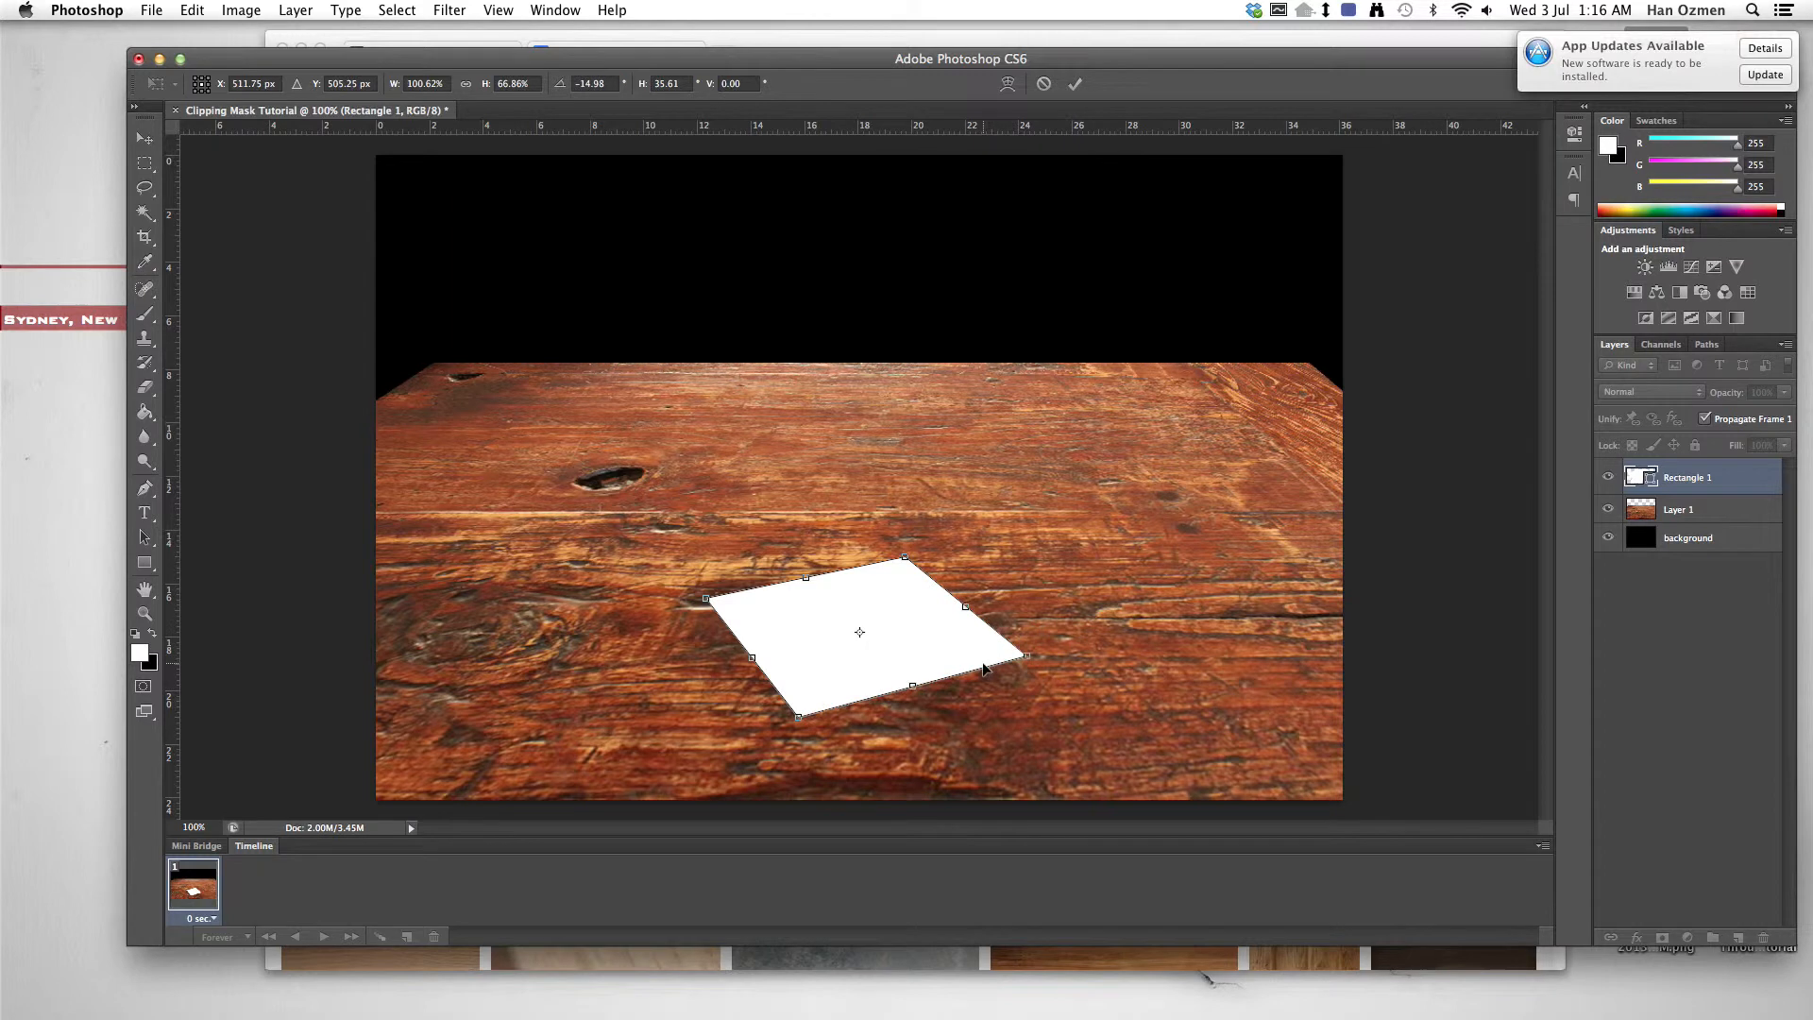
Step: Fine-tune the sheet's corners to match the table's perspective, about 348 × 185 px overall, and apply the transform
mouse_move(905, 558)
mouse_down()
mouse_move(912, 540)
mouse_move(928, 557)
mouse_up()
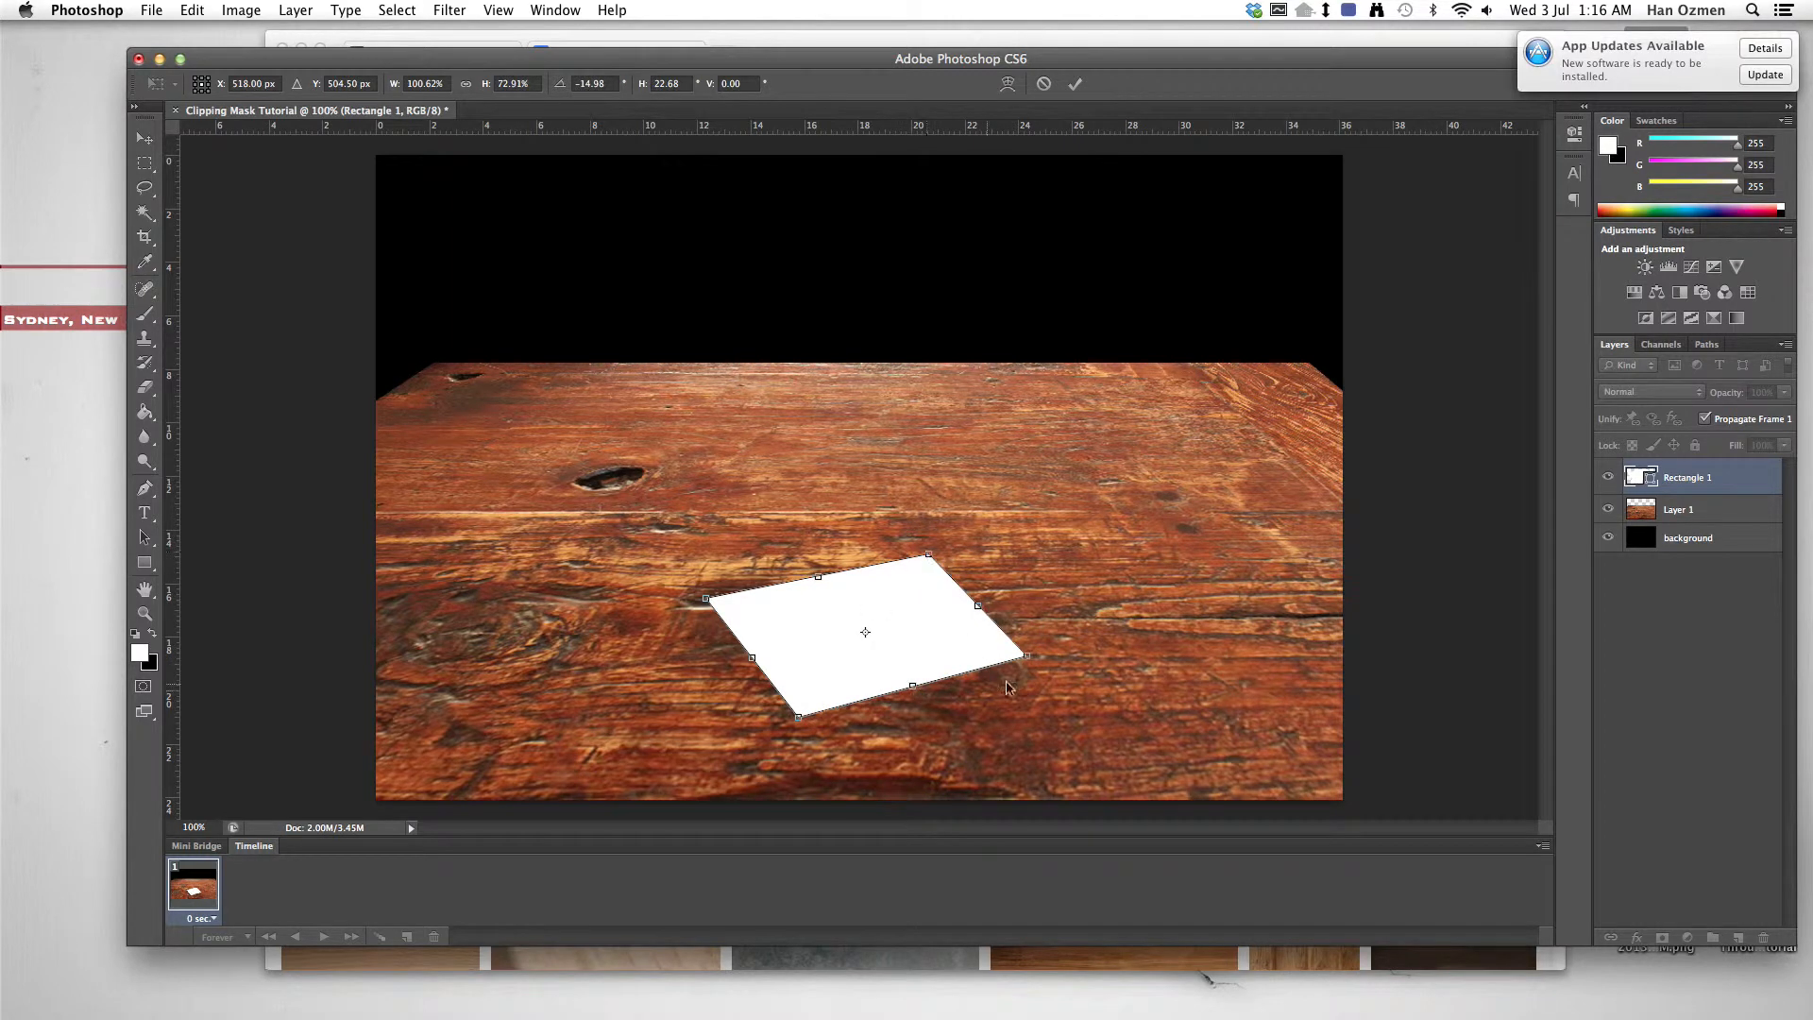
drag(1026, 655, 1030, 668)
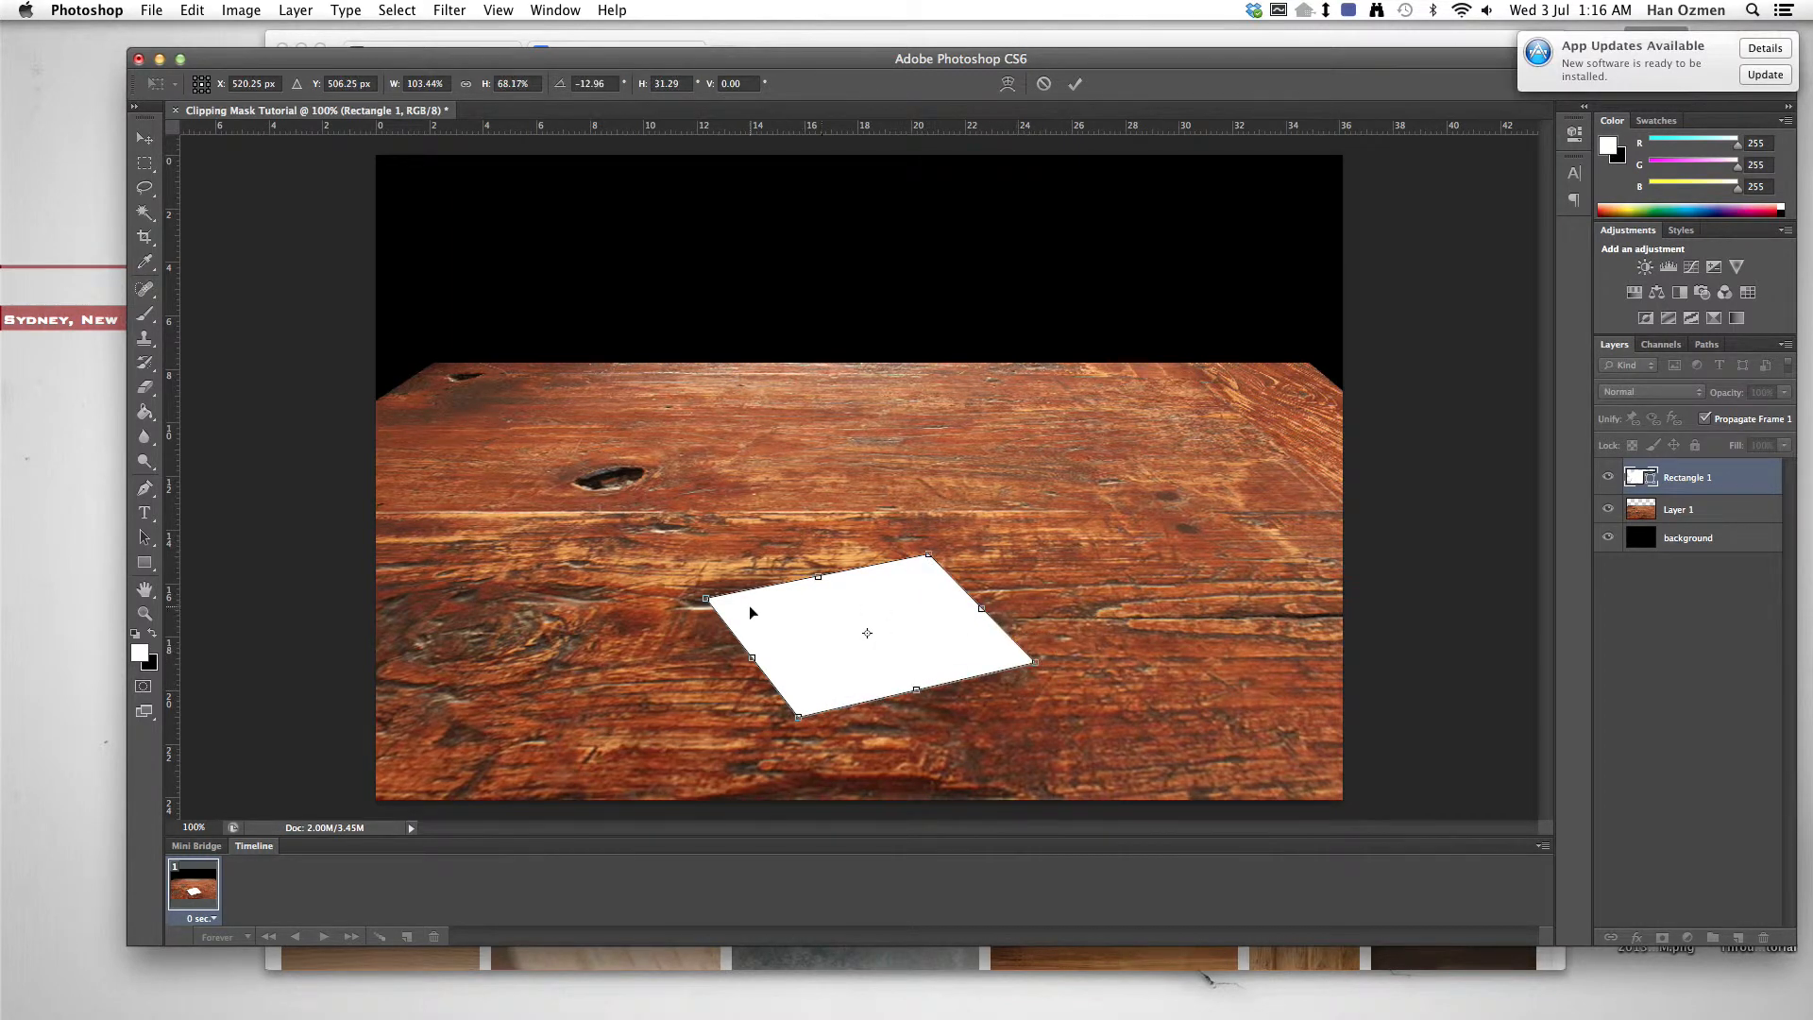
mouse_move(796, 715)
mouse_down()
mouse_move(797, 691)
mouse_move(799, 729)
mouse_move(779, 736)
mouse_up()
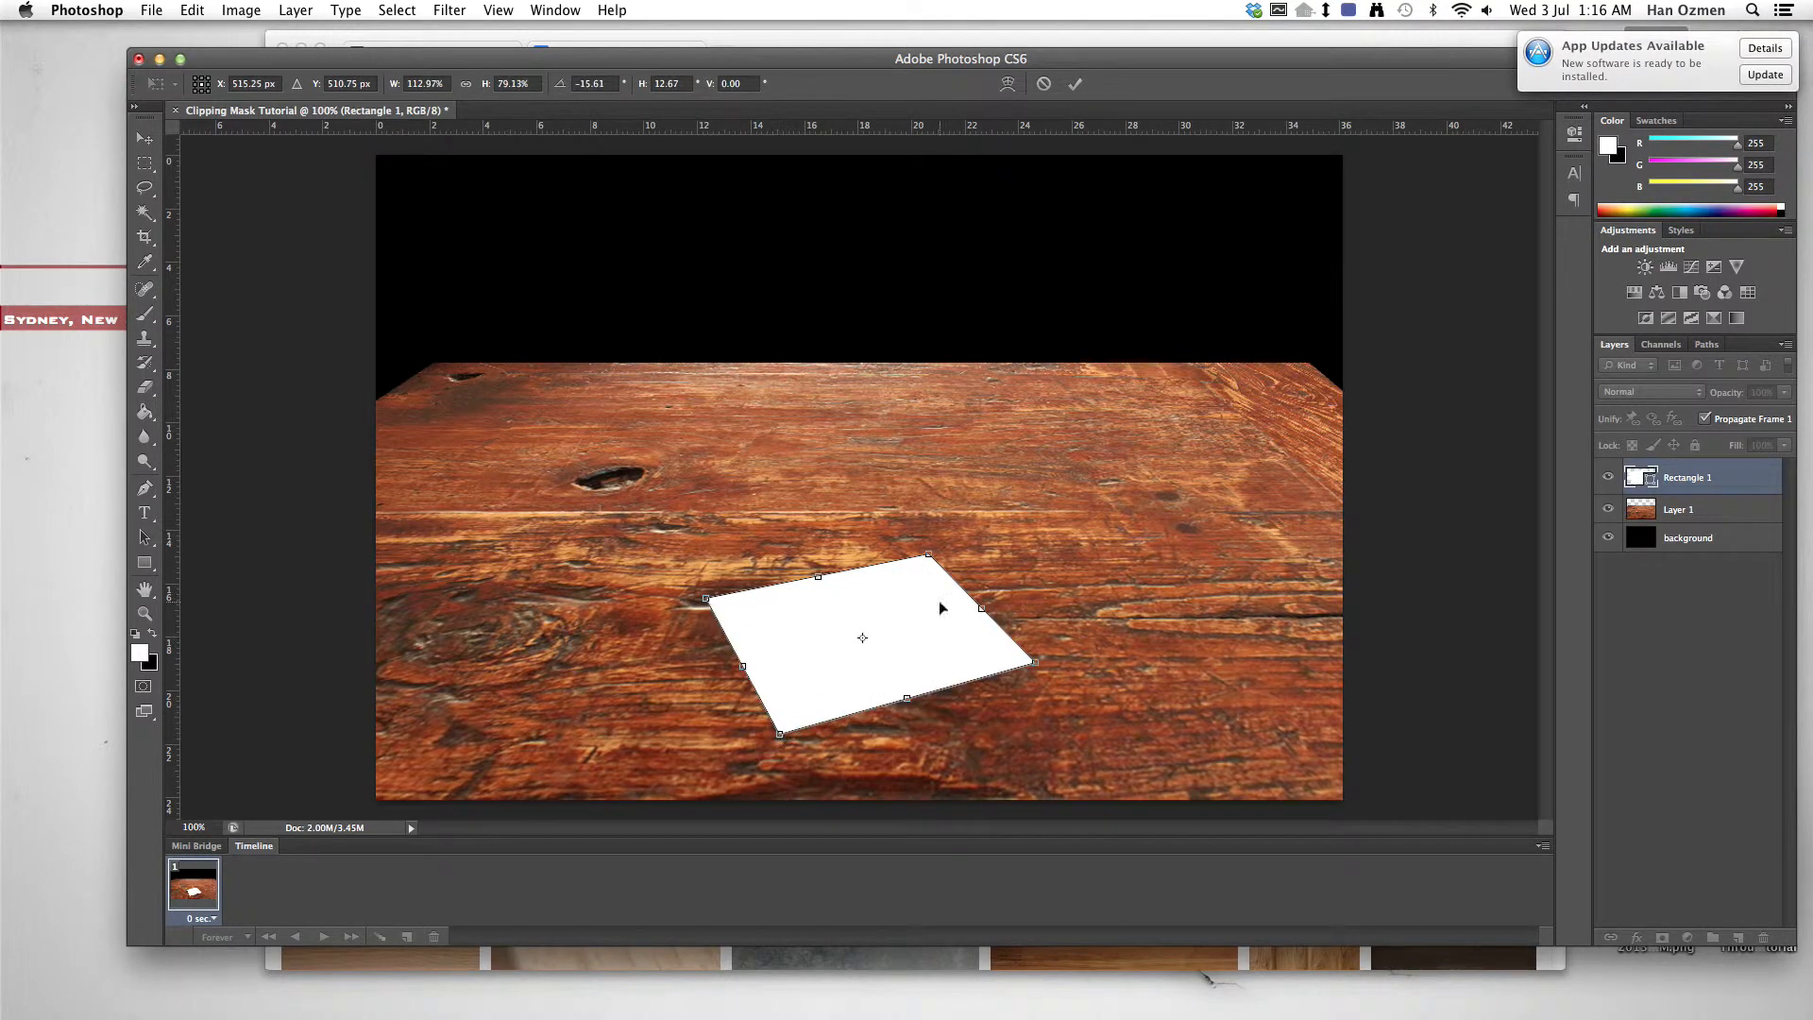
drag(929, 564, 896, 569)
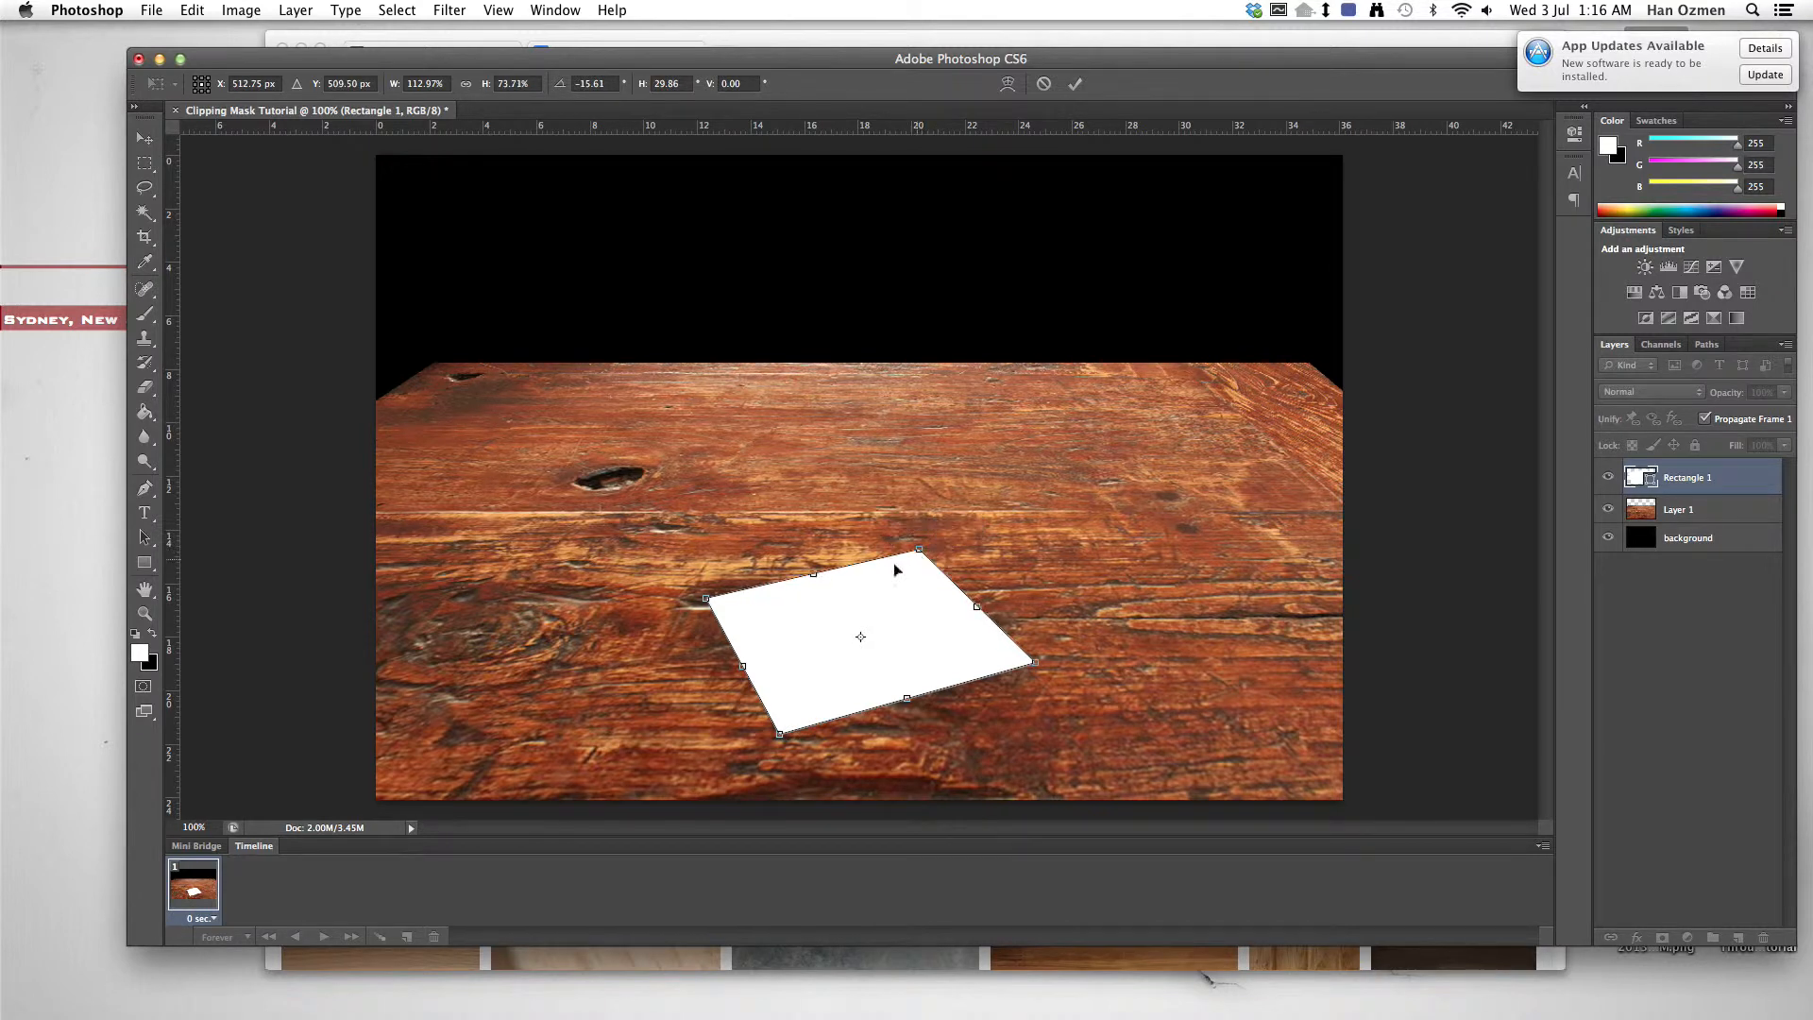
drag(702, 602, 708, 594)
drag(784, 738, 782, 729)
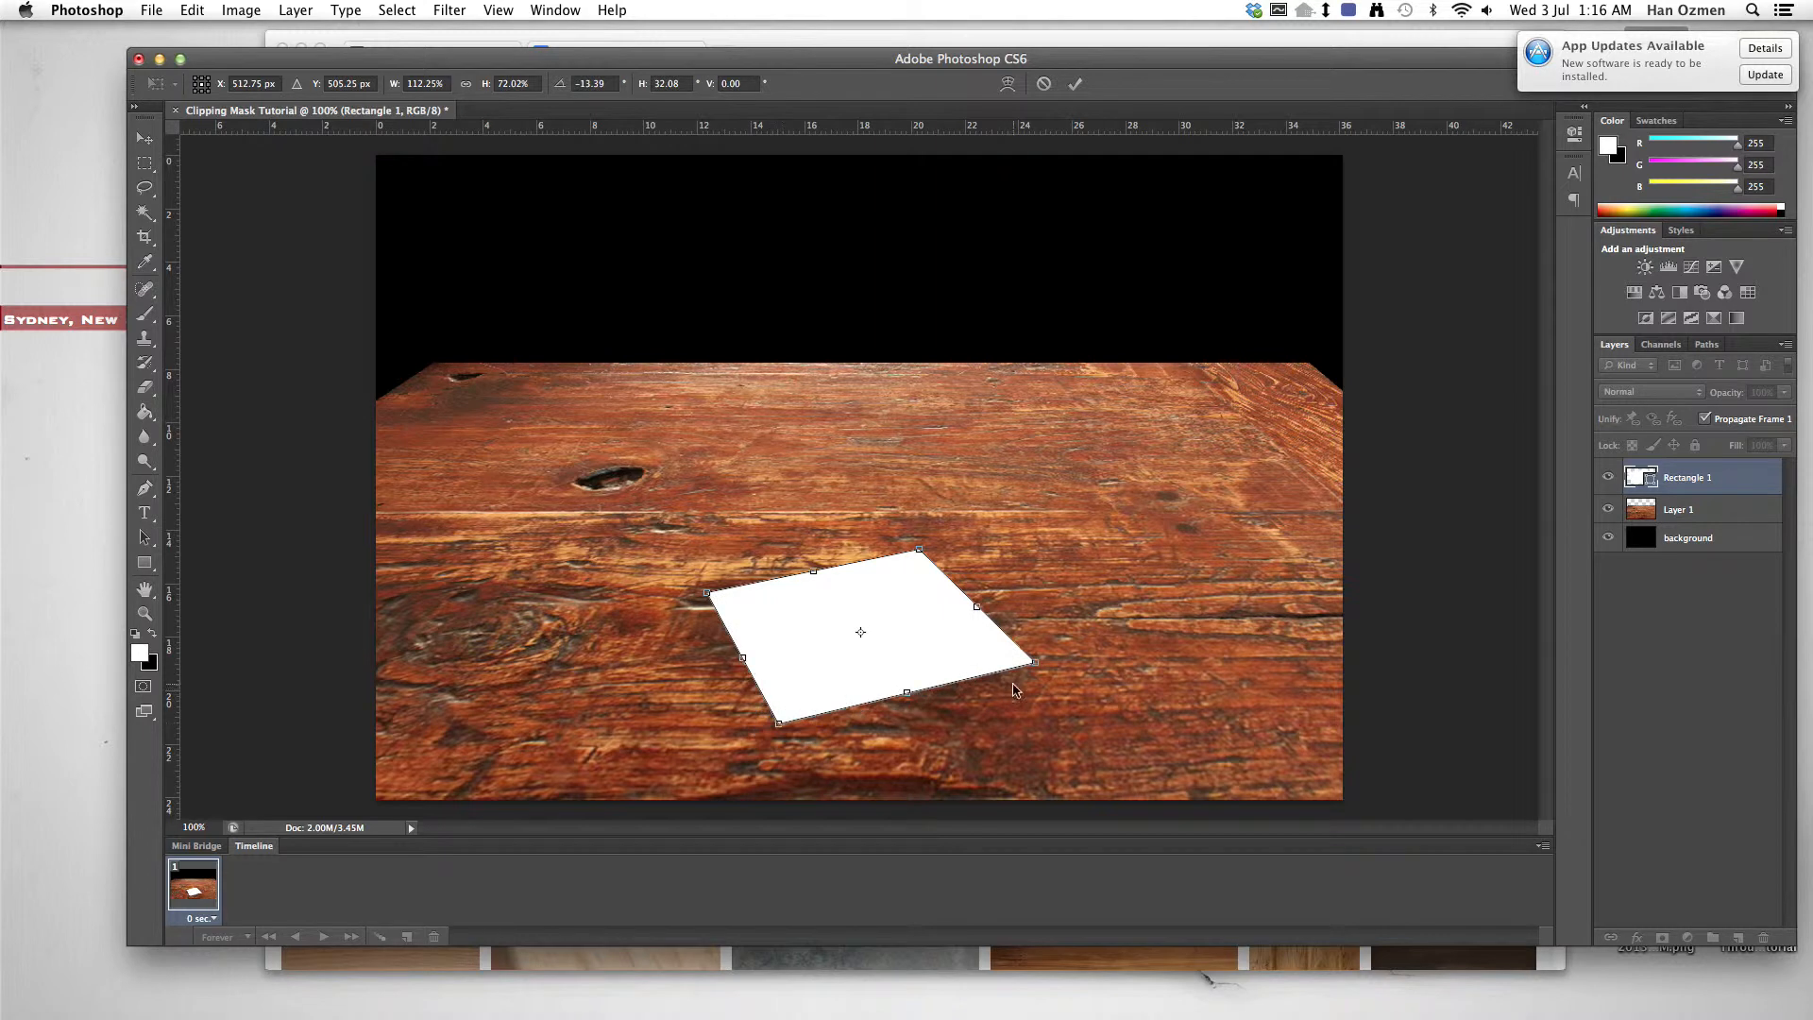
drag(927, 555, 928, 559)
drag(708, 598, 709, 602)
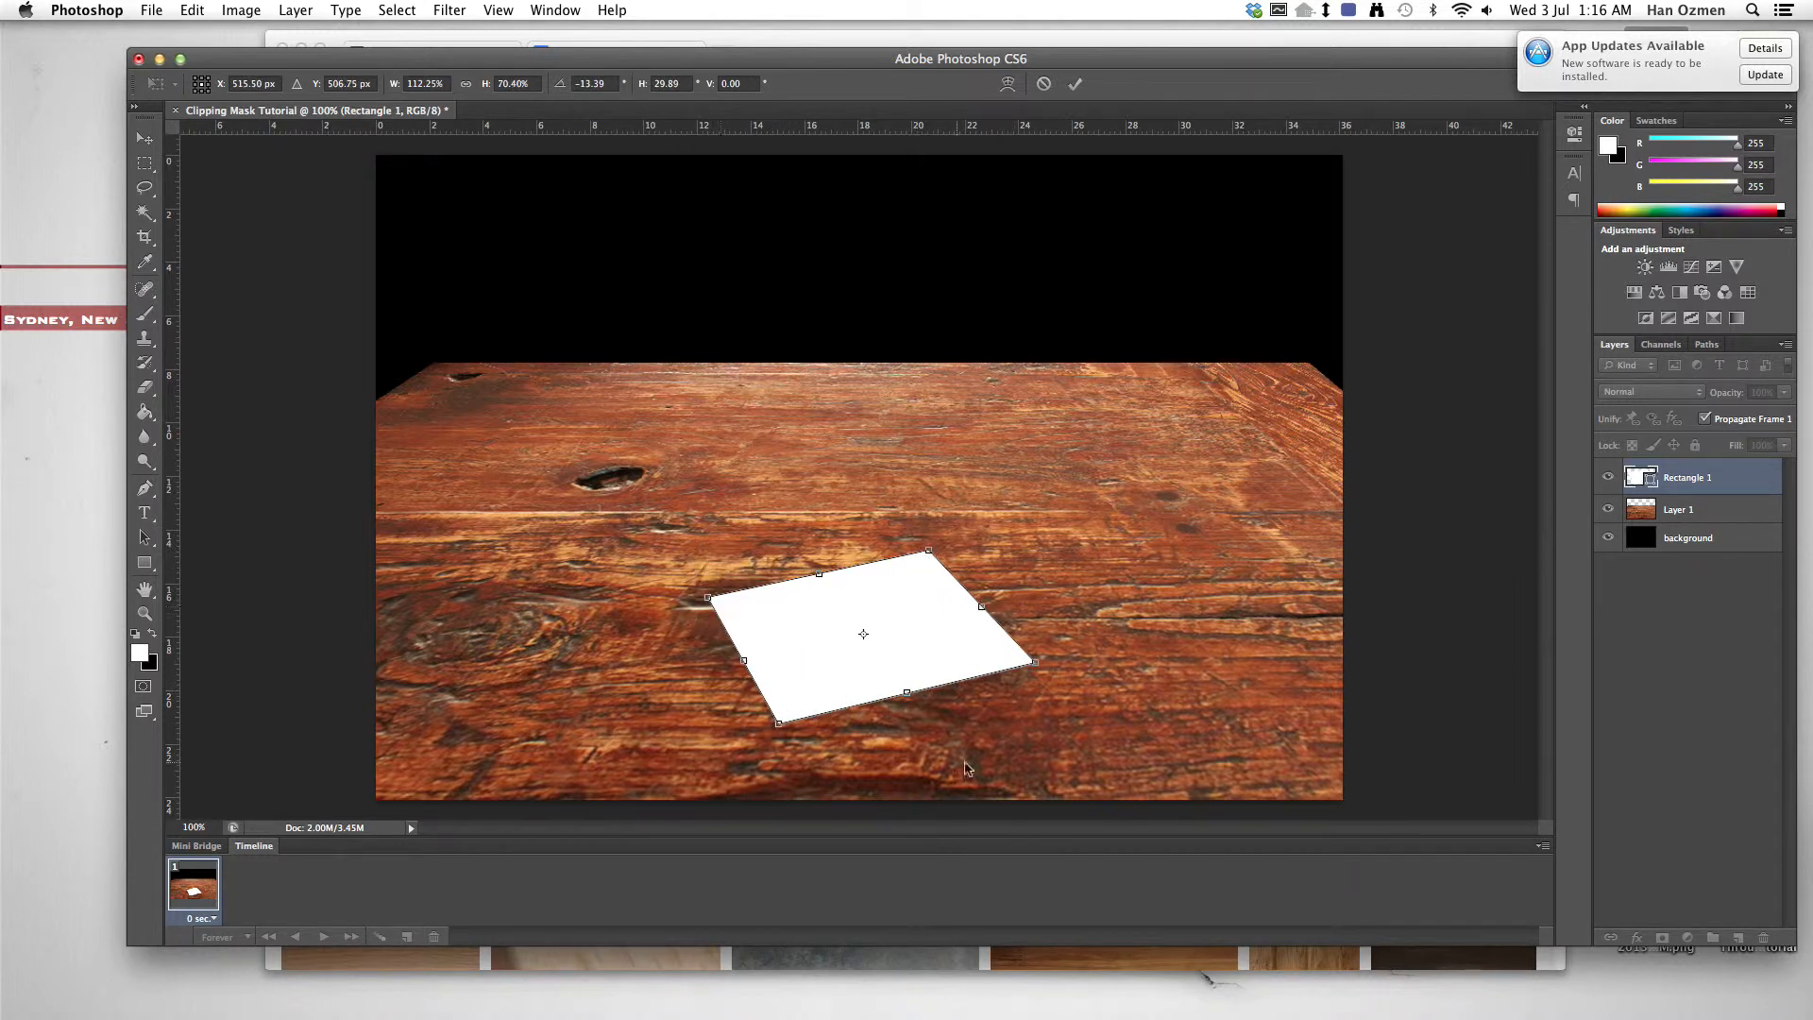
key(Return)
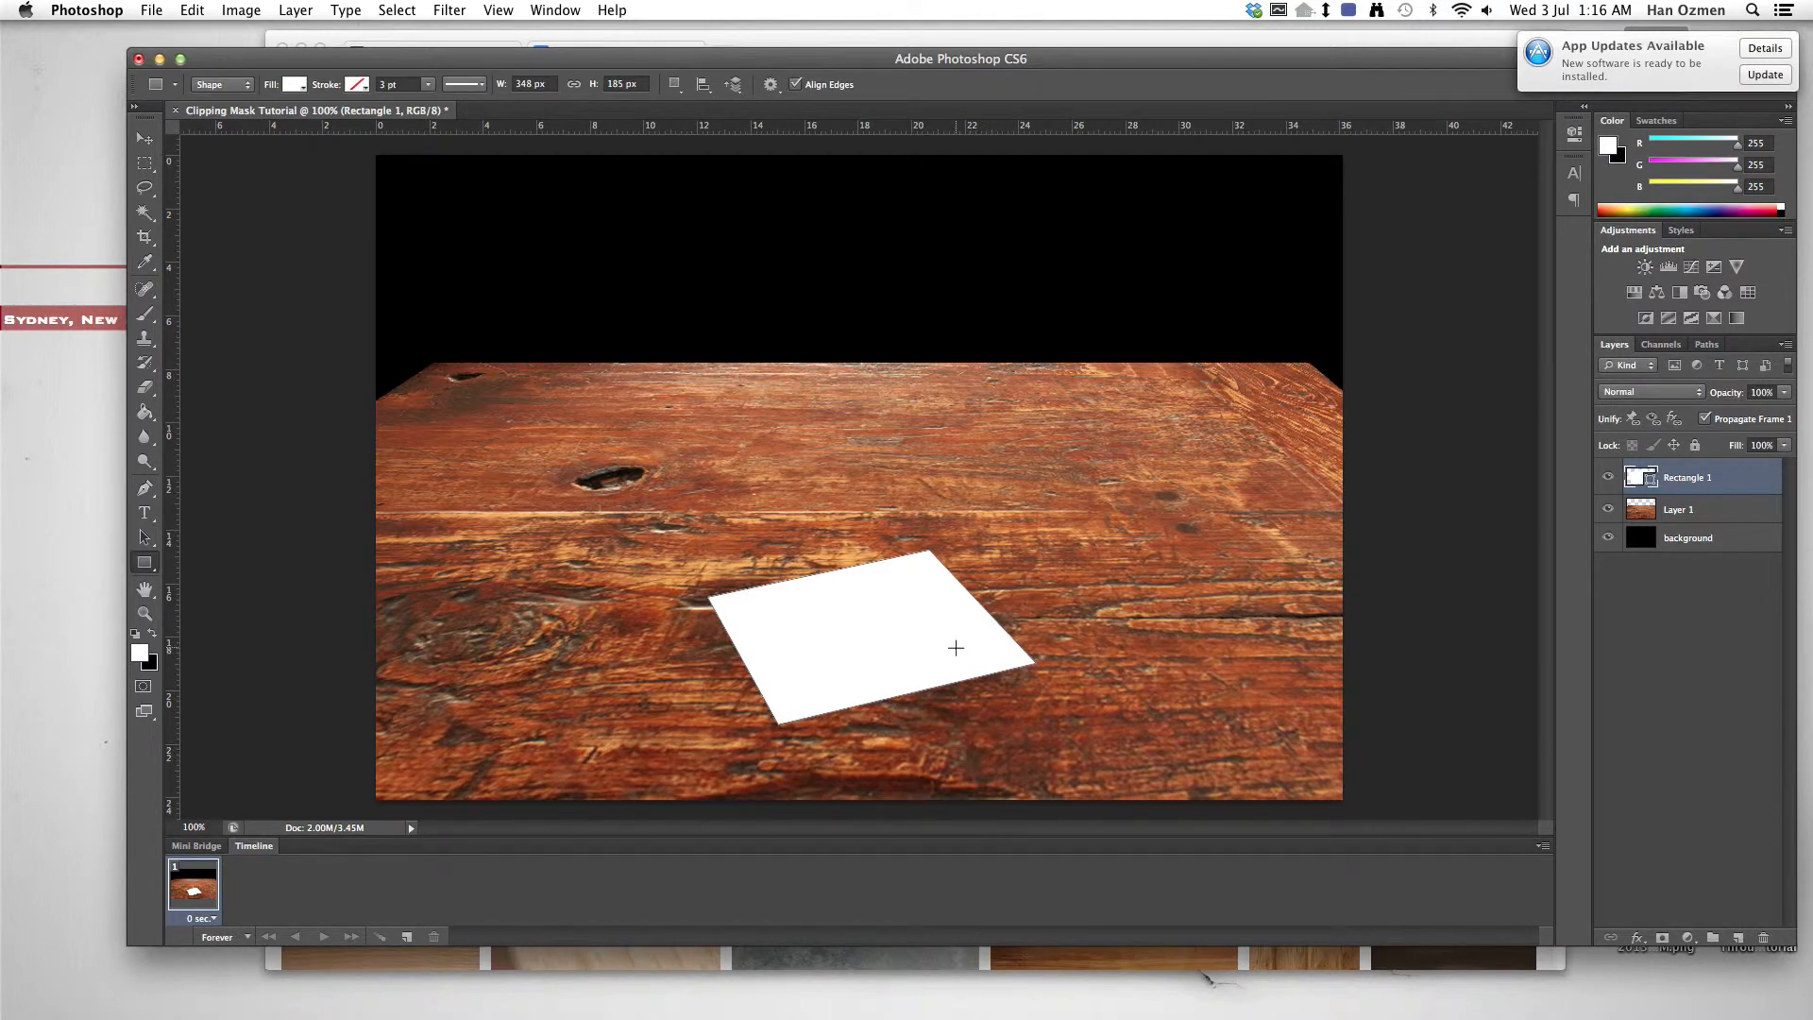
Step: Duplicate the Rectangle 1 layer and move the copy farther back on the tabletop, behind the first sheet
right_click(1696, 484)
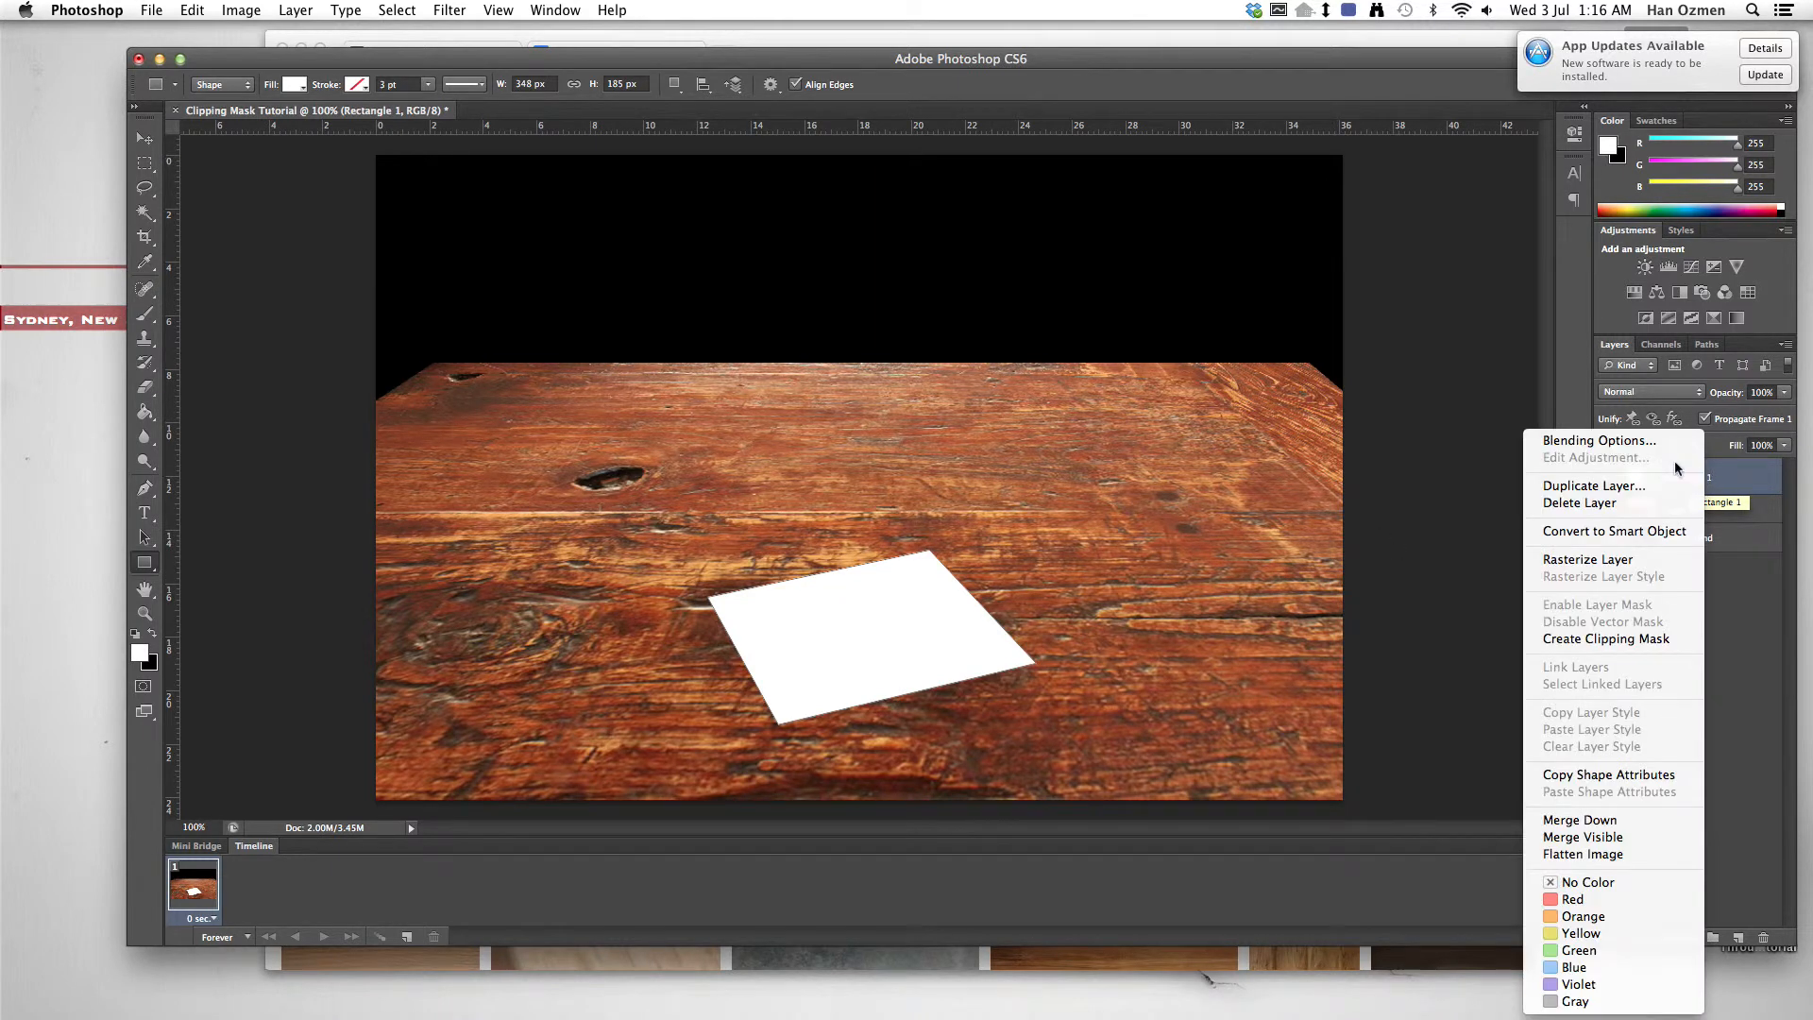
click(1604, 485)
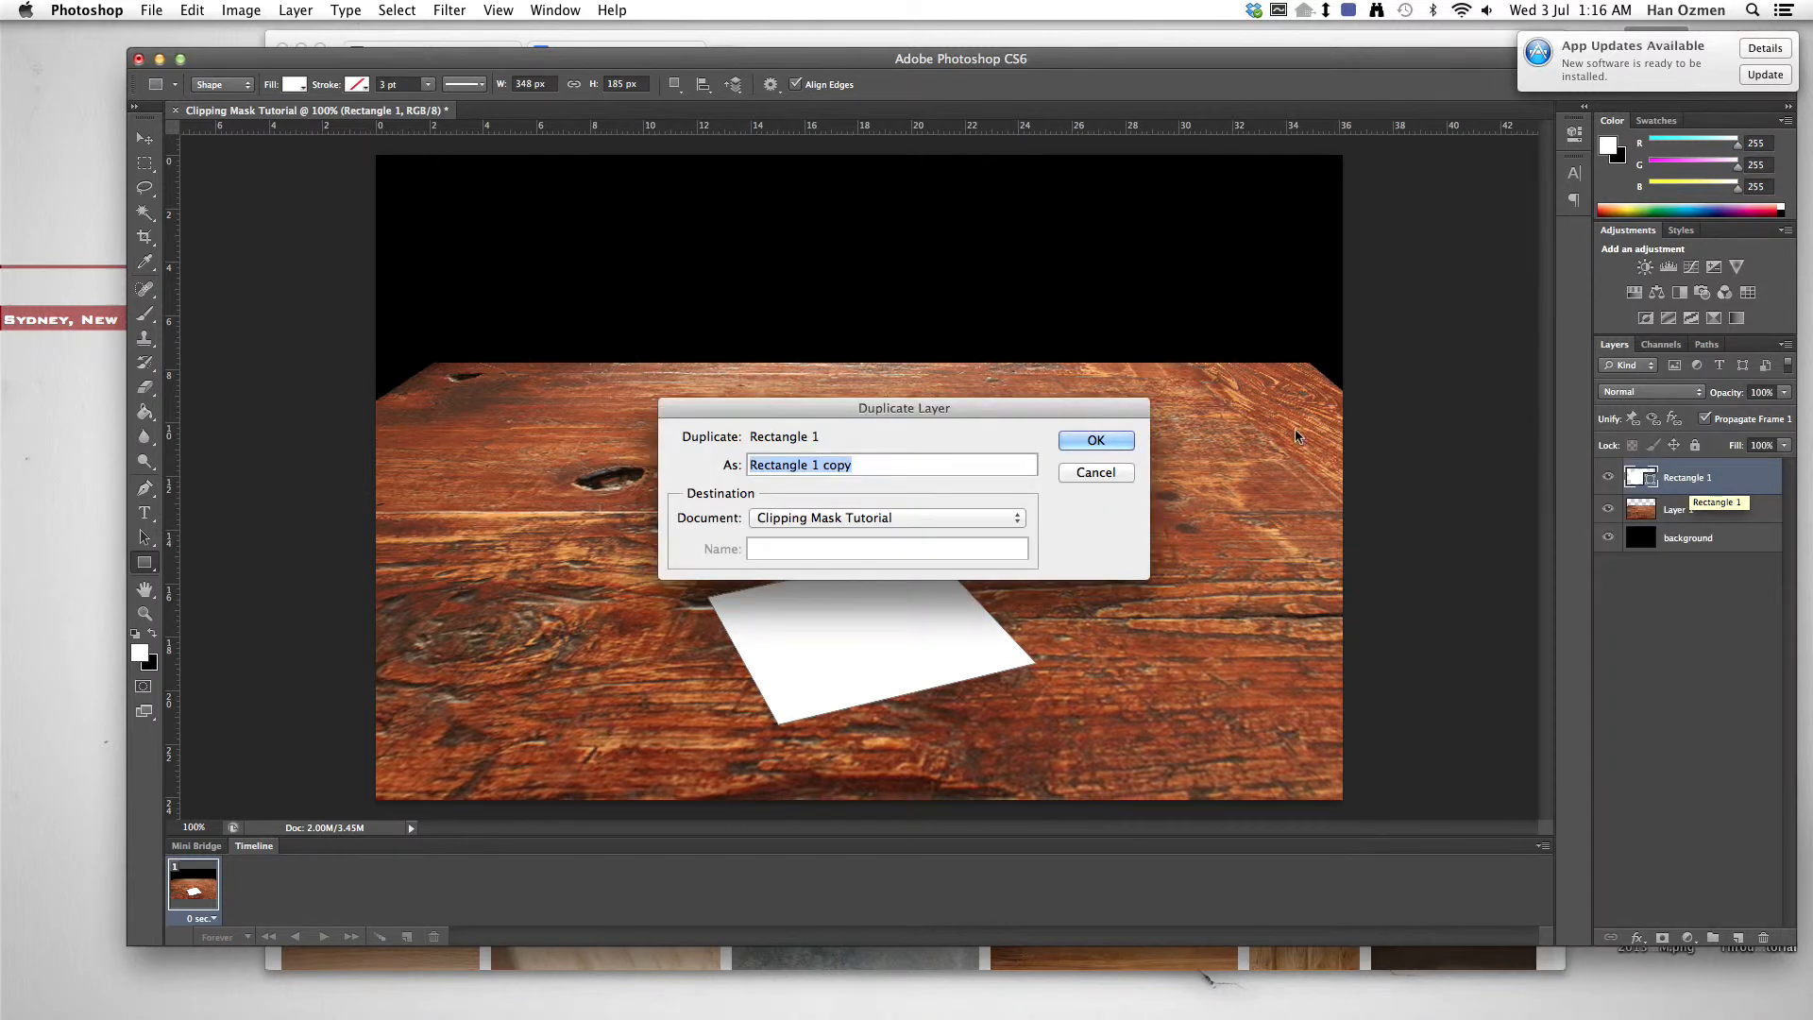
click(1080, 446)
key(v)
drag(878, 570, 821, 452)
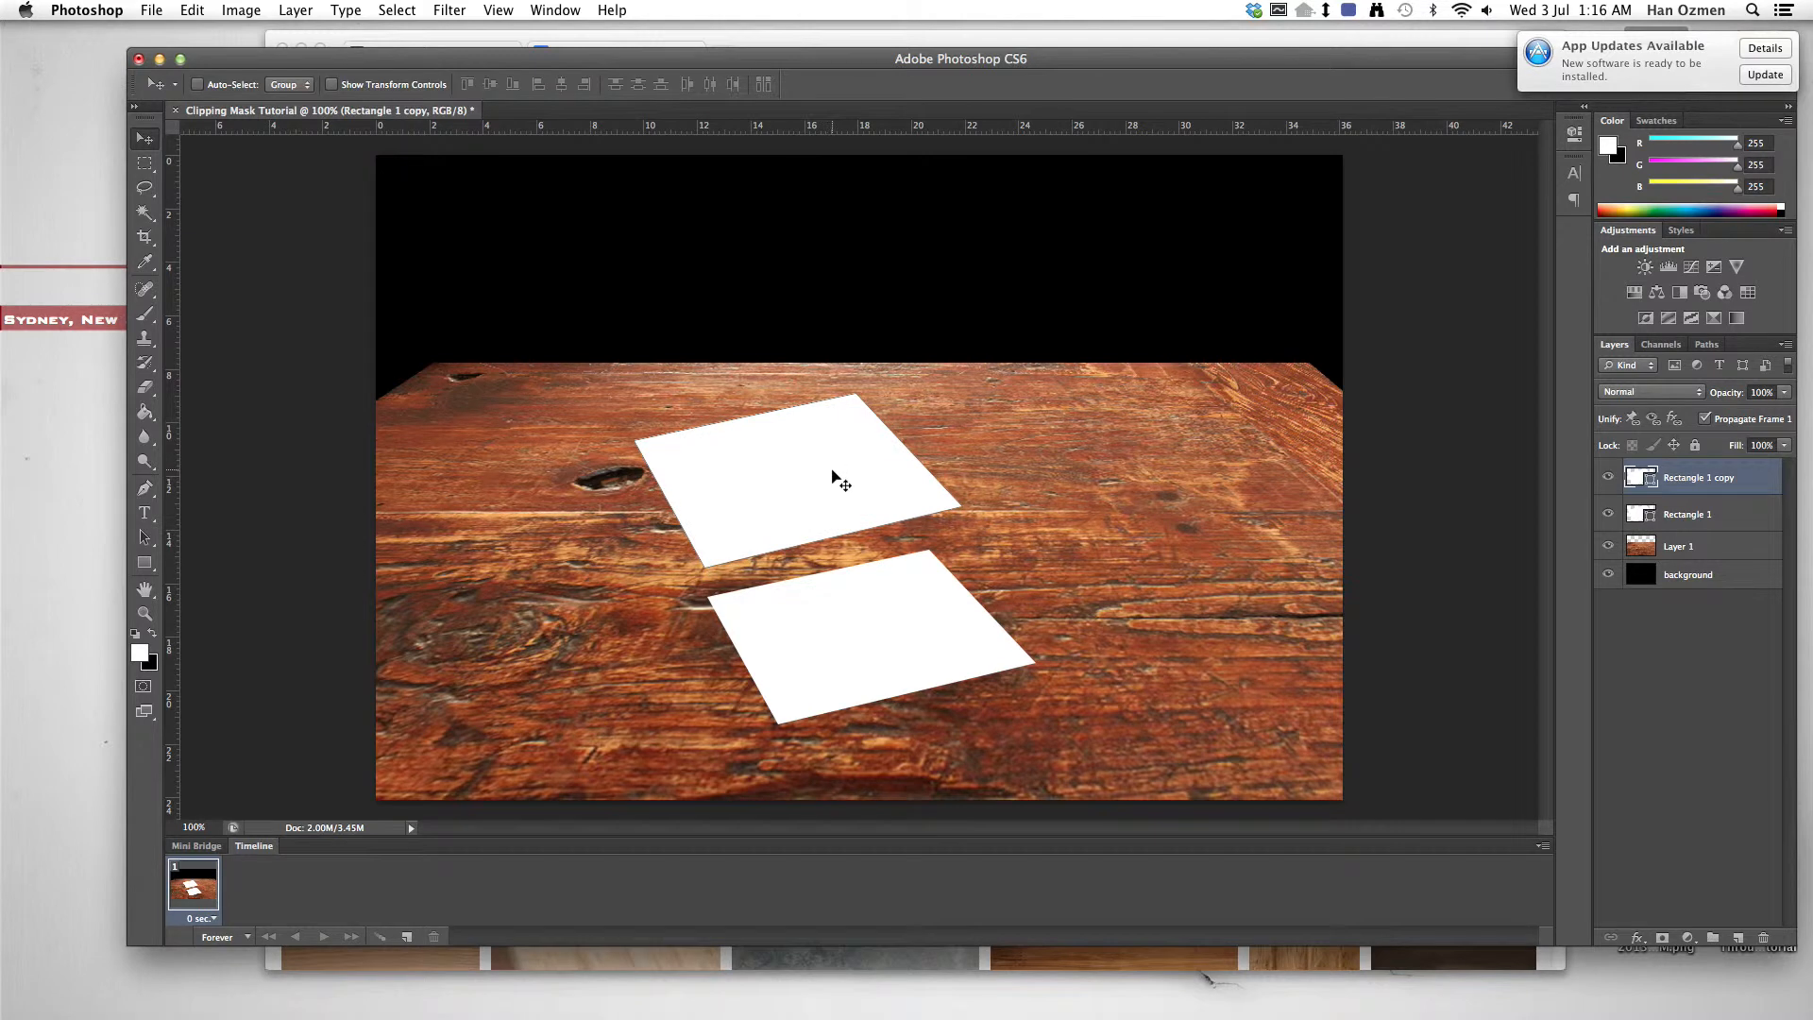
Step: Scale the duplicated sheet down to about 70% and apply the transform
key(super+t)
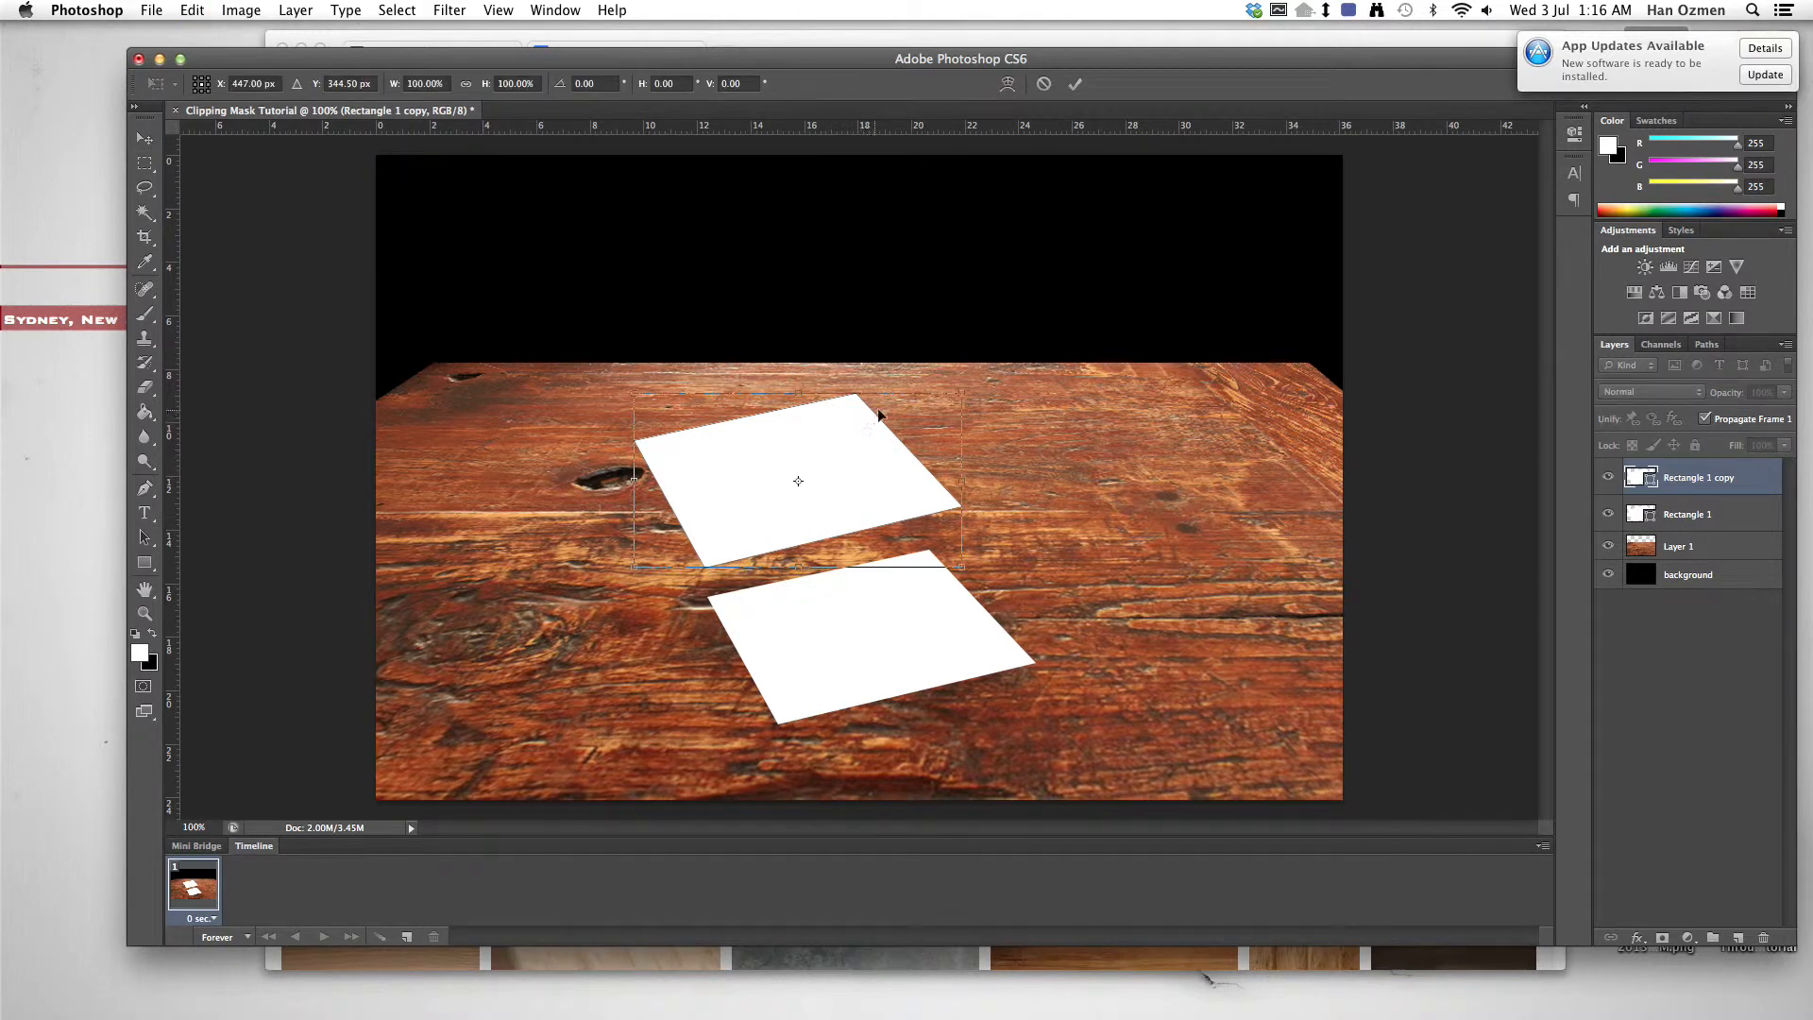
drag(961, 394, 860, 442)
drag(825, 501, 848, 483)
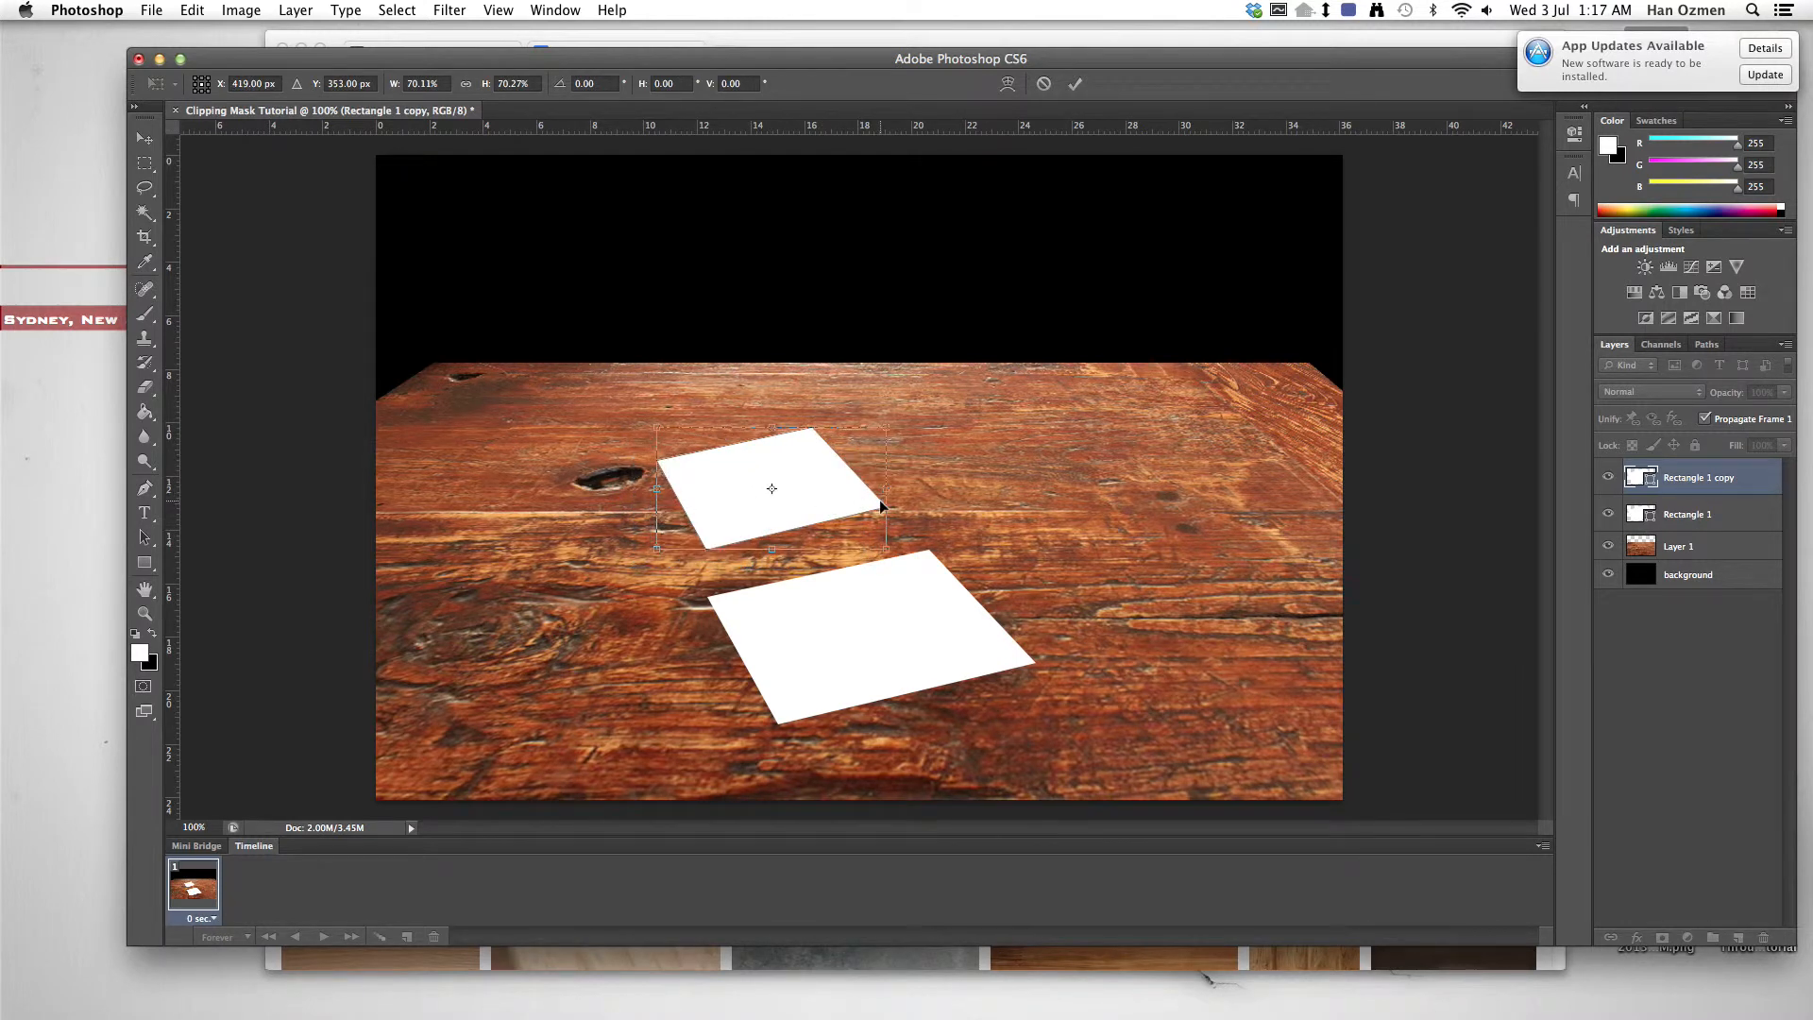
key(Return)
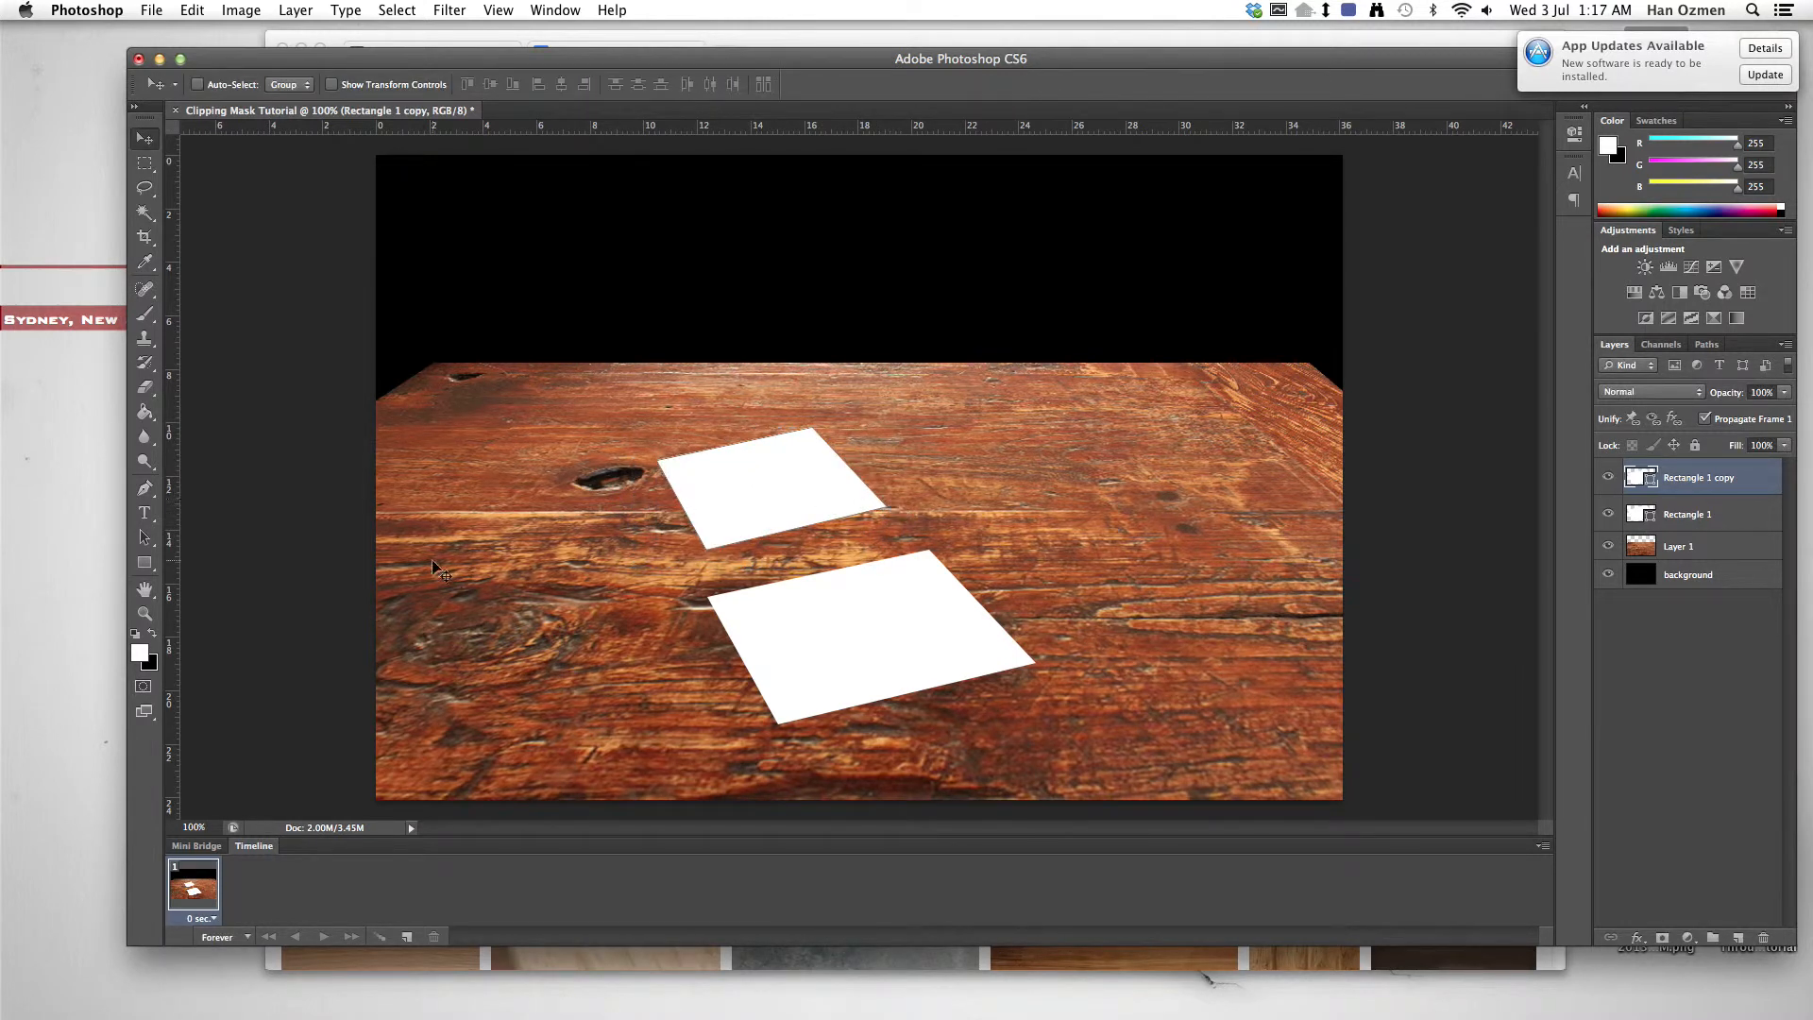
Step: Draw a third white rectangle overlapping both sheets and distort its corners so it lies flat at an opposing angle
click(146, 563)
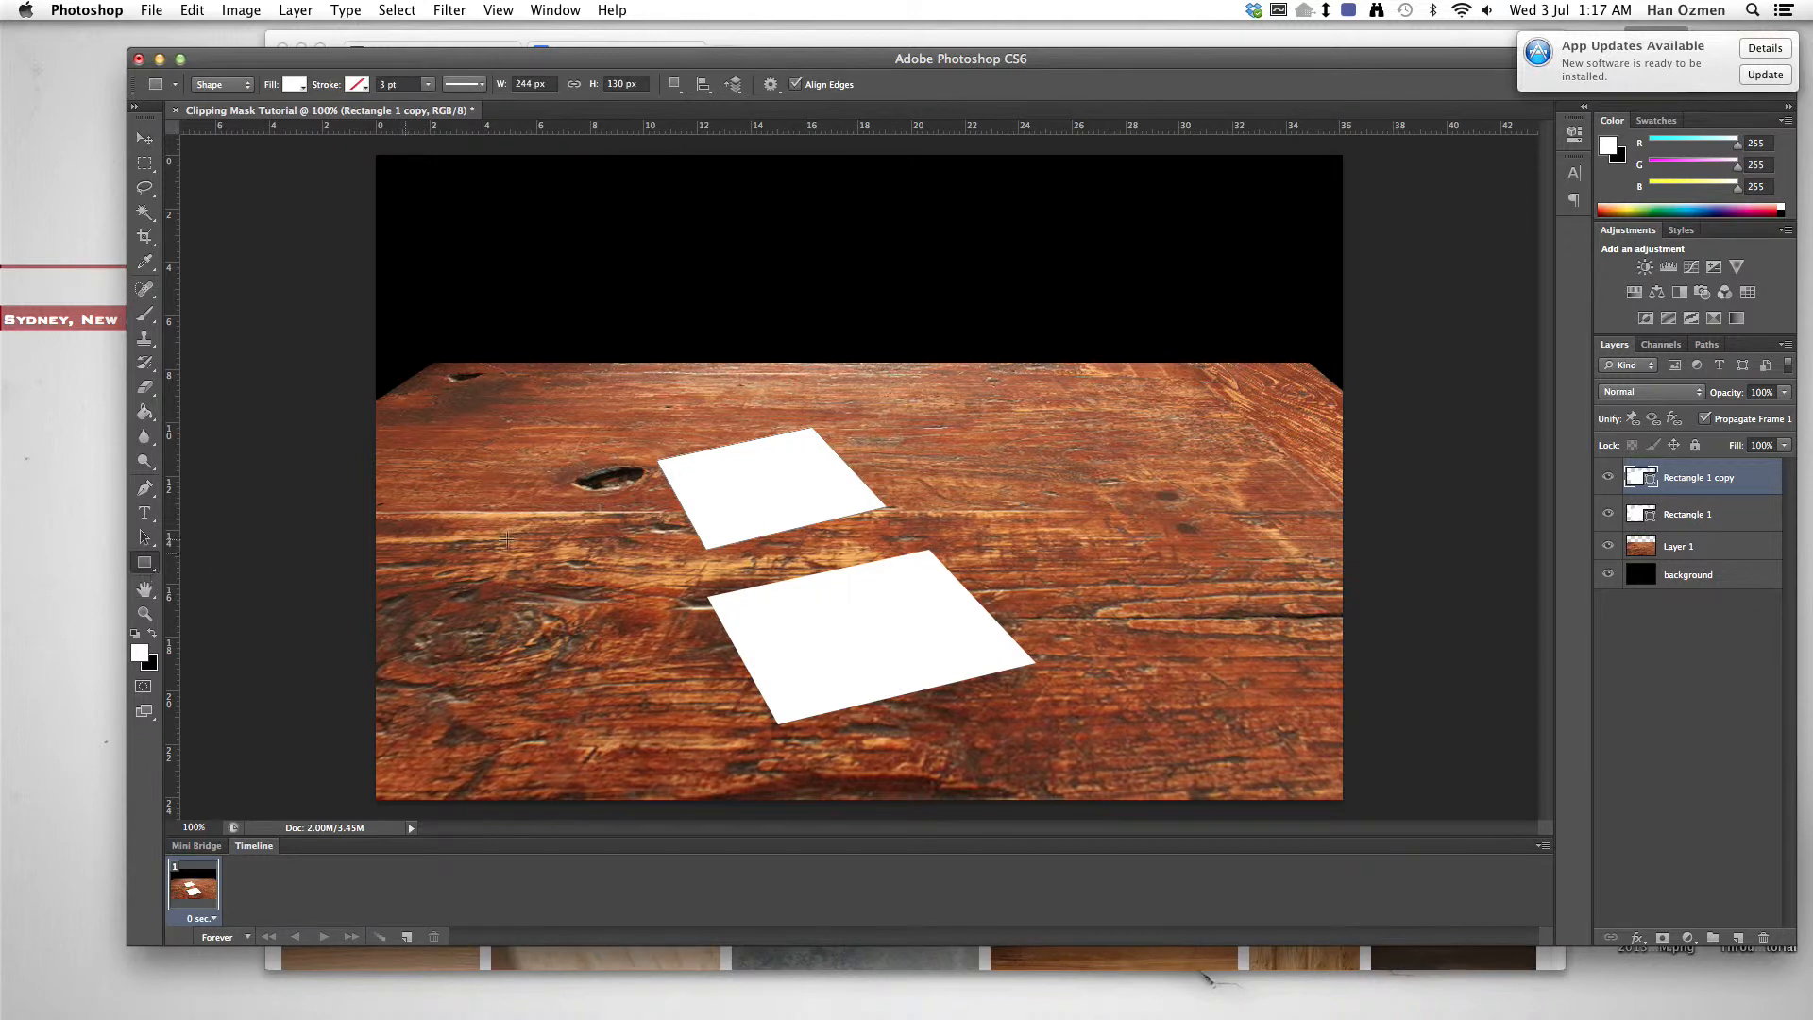
mouse_move(798, 476)
mouse_down()
mouse_move(959, 610)
mouse_move(1012, 623)
mouse_up()
key(super+t)
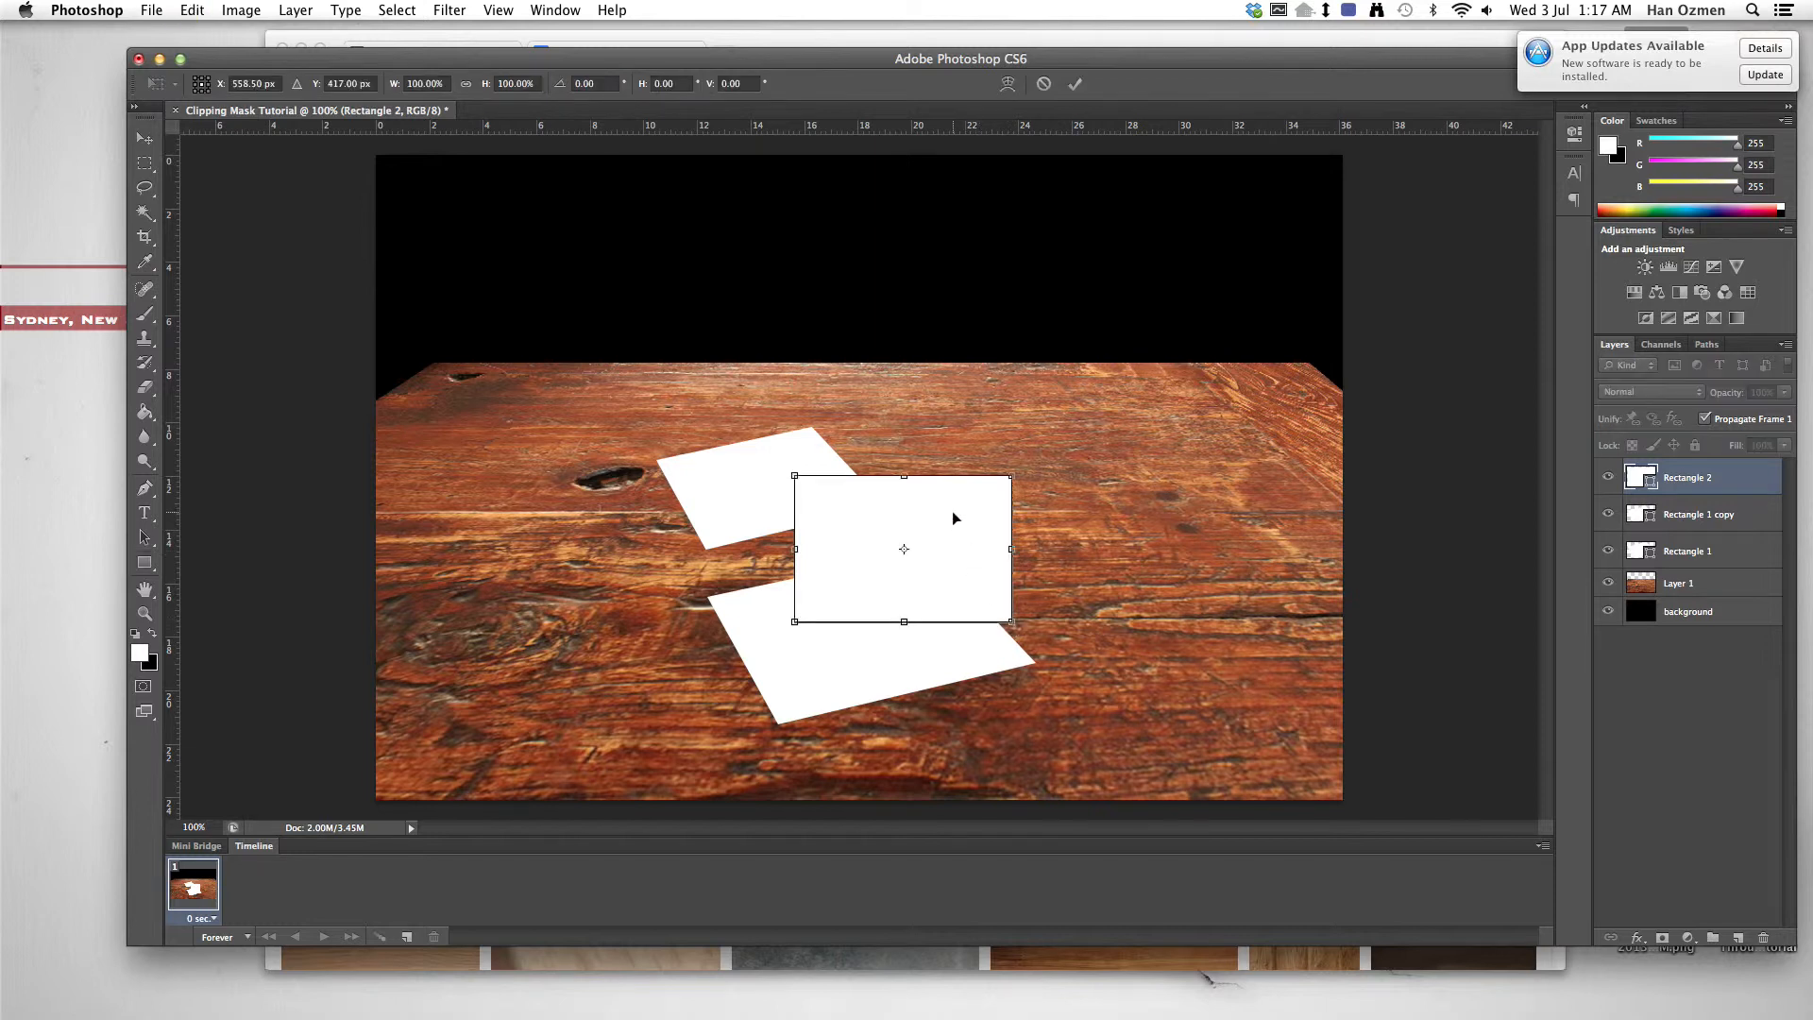
right_click(951, 512)
click(1008, 612)
drag(795, 627, 798, 580)
drag(1011, 622, 957, 635)
drag(1011, 477, 1022, 531)
Step: Refine the third sheet's corners to follow the table's perspective and shift it to bridge the other two sheets
drag(798, 484, 886, 475)
drag(1026, 533, 1037, 534)
mouse_move(956, 637)
mouse_down()
mouse_move(947, 609)
mouse_move(962, 641)
mouse_up()
drag(885, 481, 903, 503)
drag(963, 651, 909, 565)
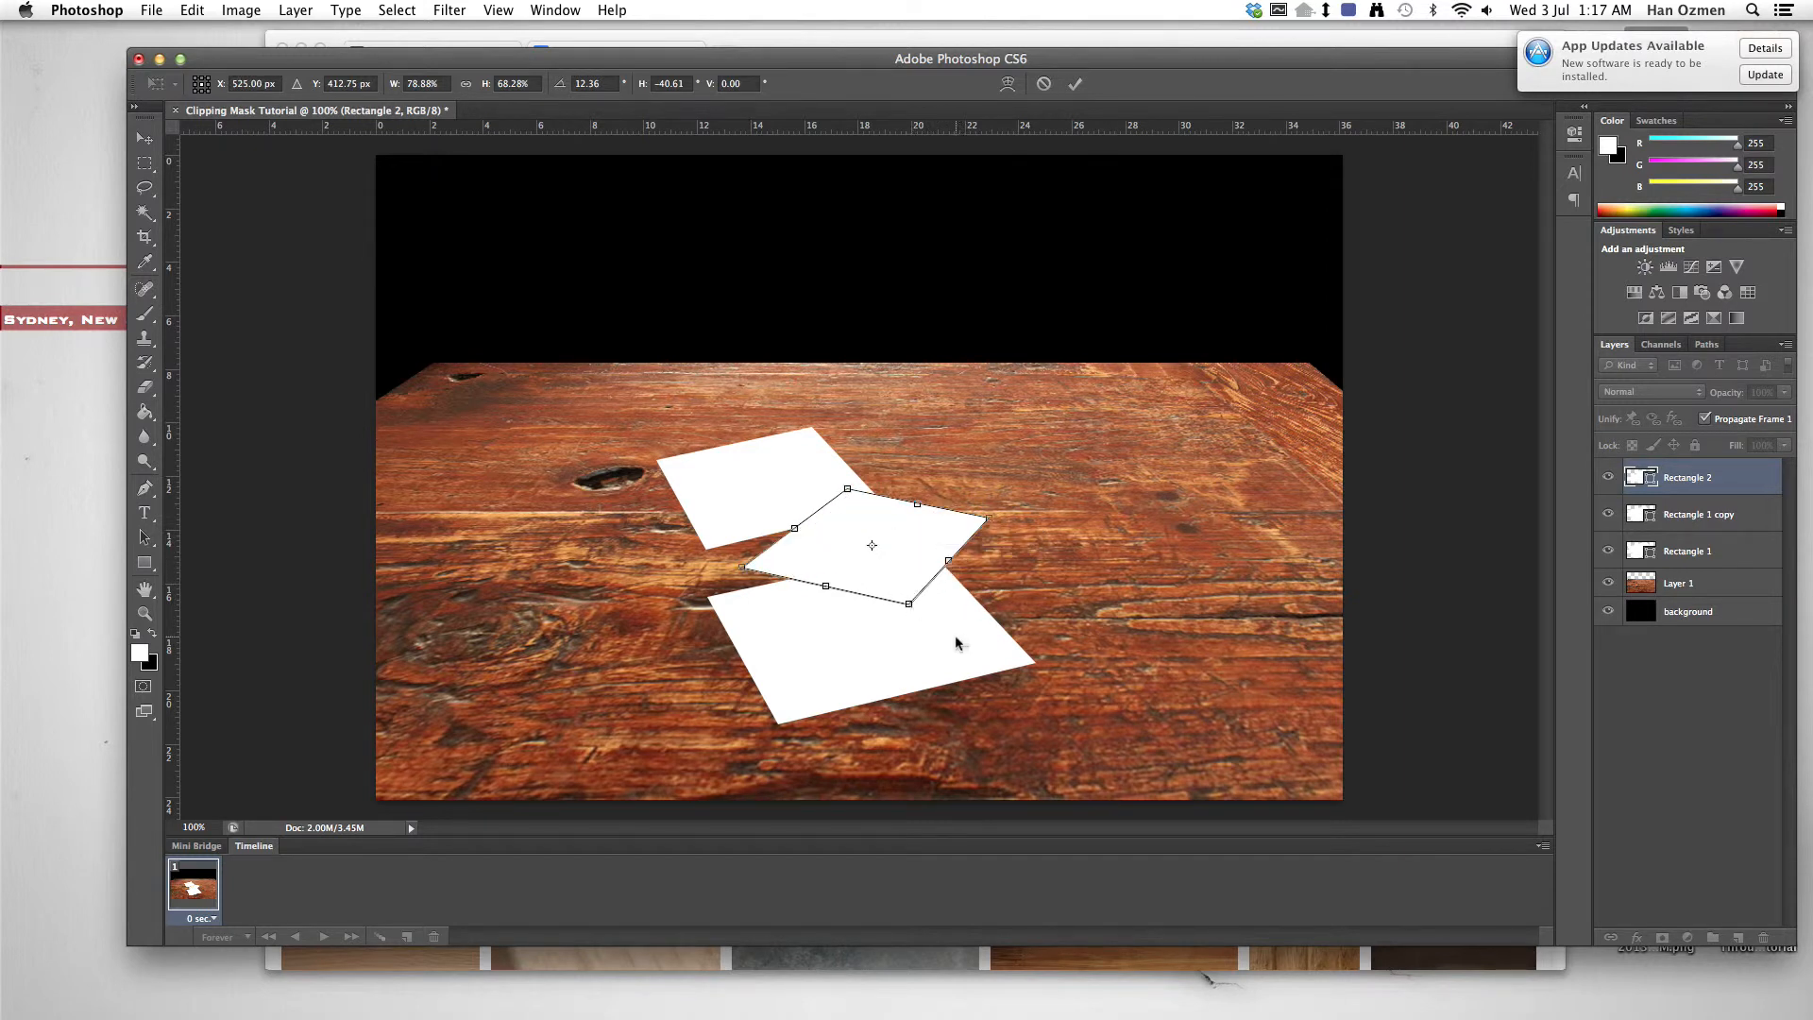
Step: Scale the third sheet up to about 302 × 143 px and apply the transform
right_click(949, 536)
click(1000, 569)
drag(988, 518, 1028, 503)
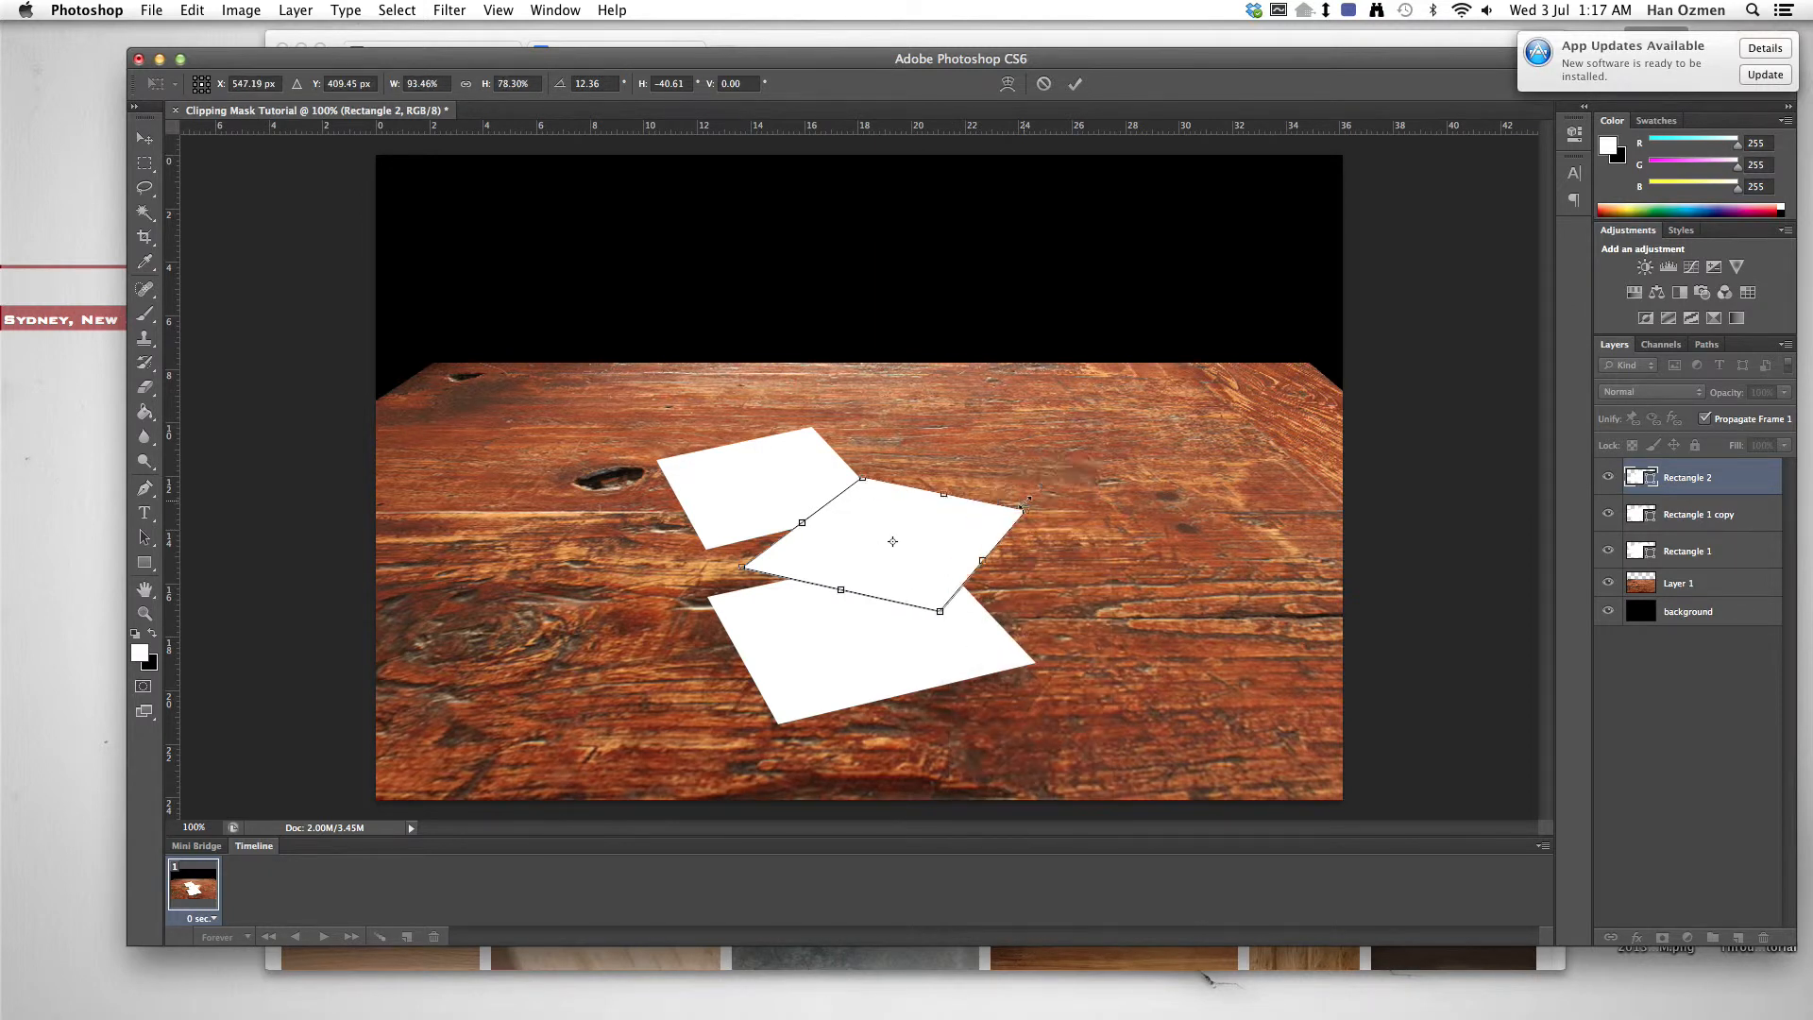
key(Return)
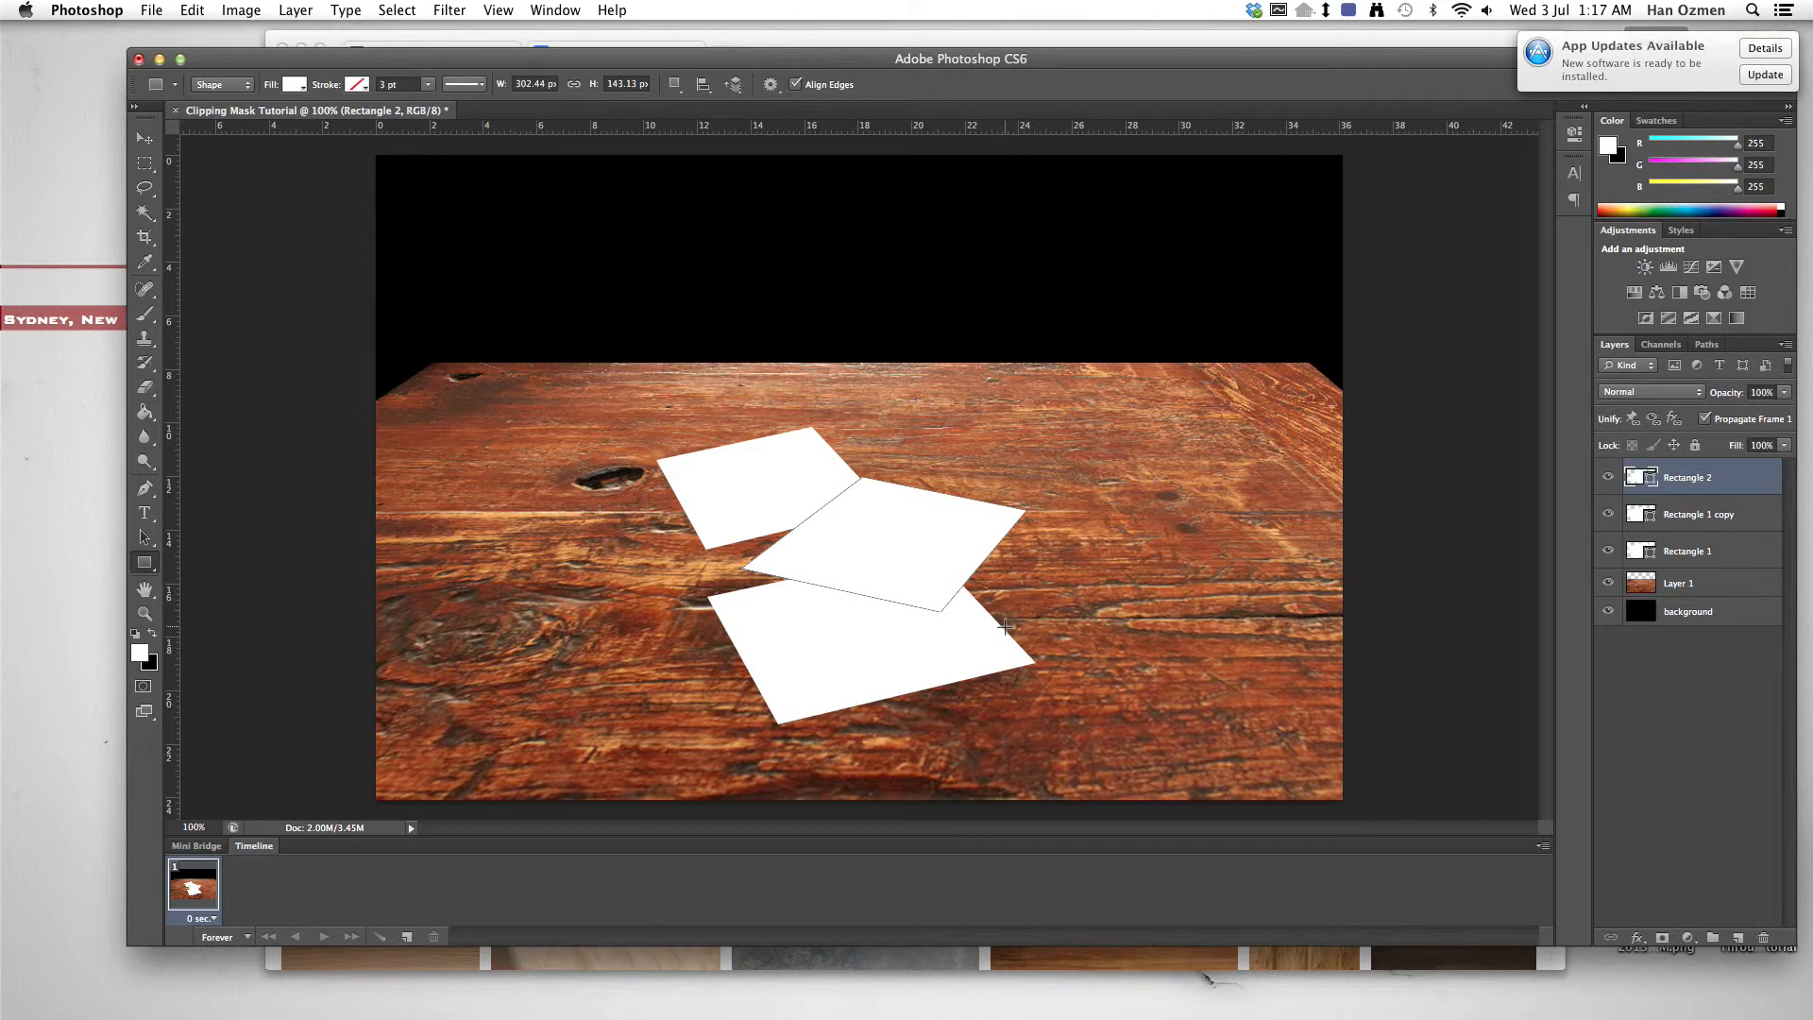
Step: Enlarge the sheet on the Rectangle 1 copy layer to about 113% and apply the transform
click(1690, 513)
key(super+t)
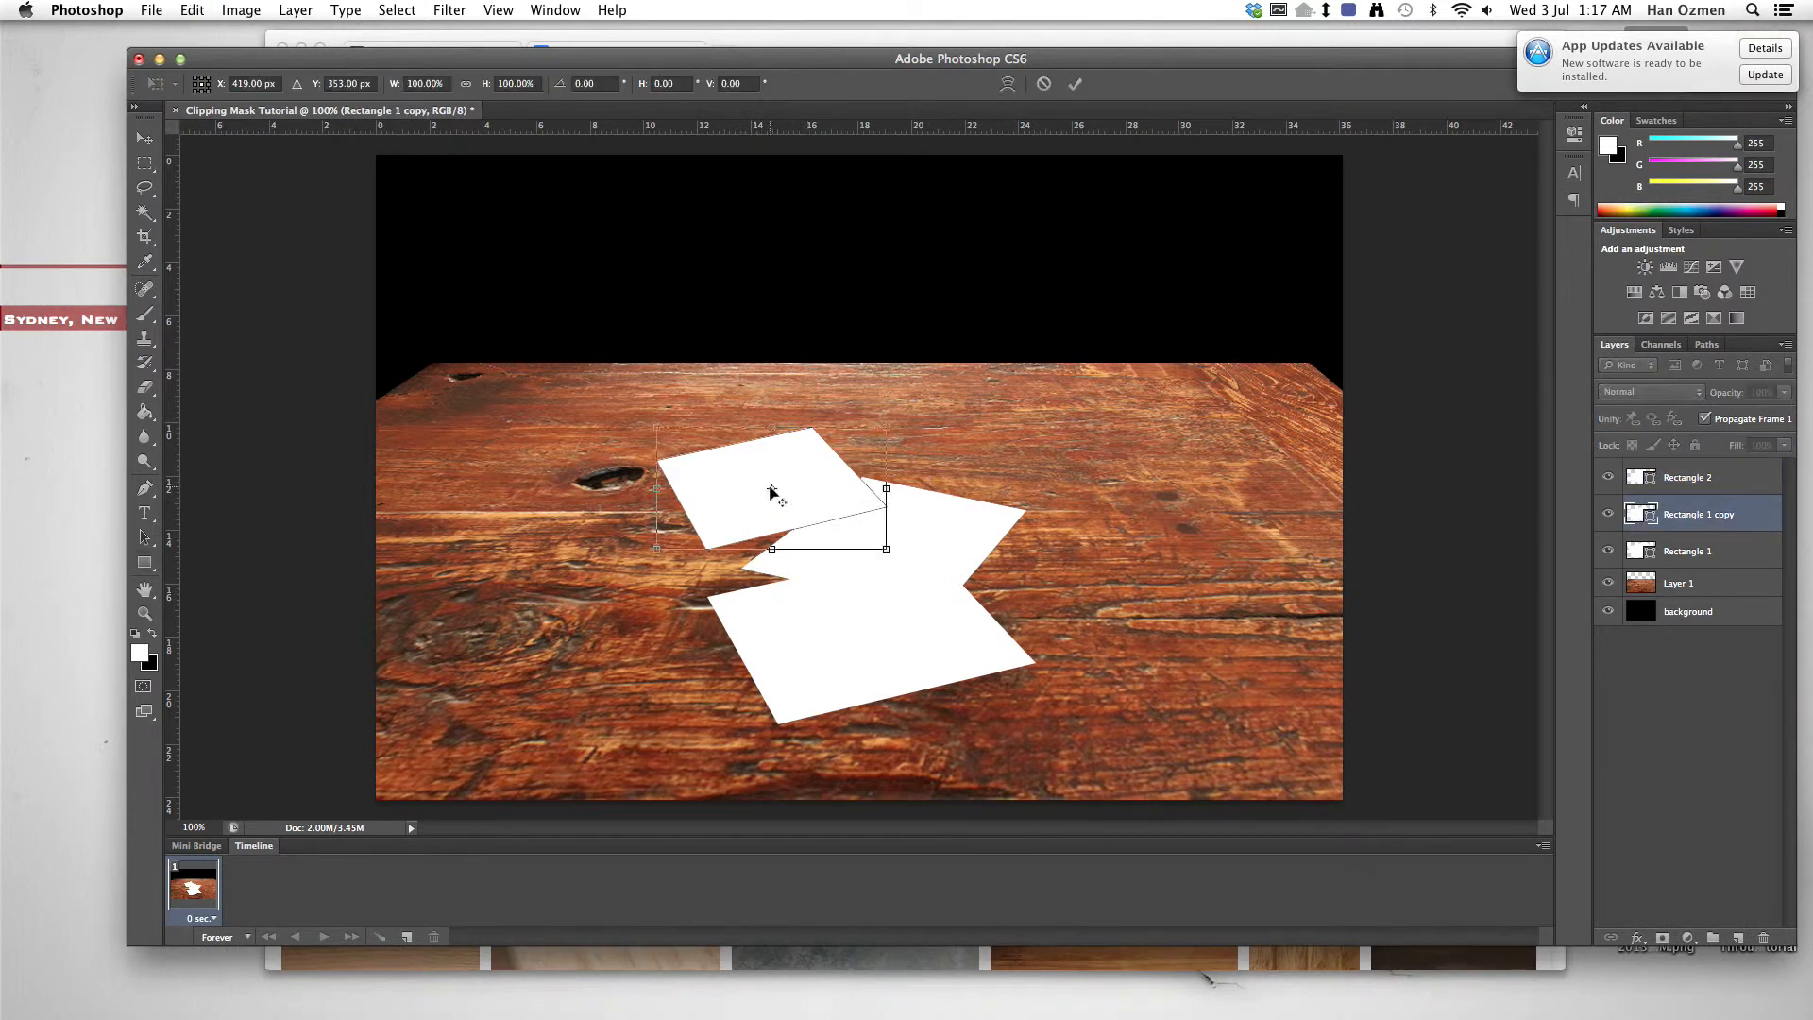
right_click(771, 485)
click(812, 550)
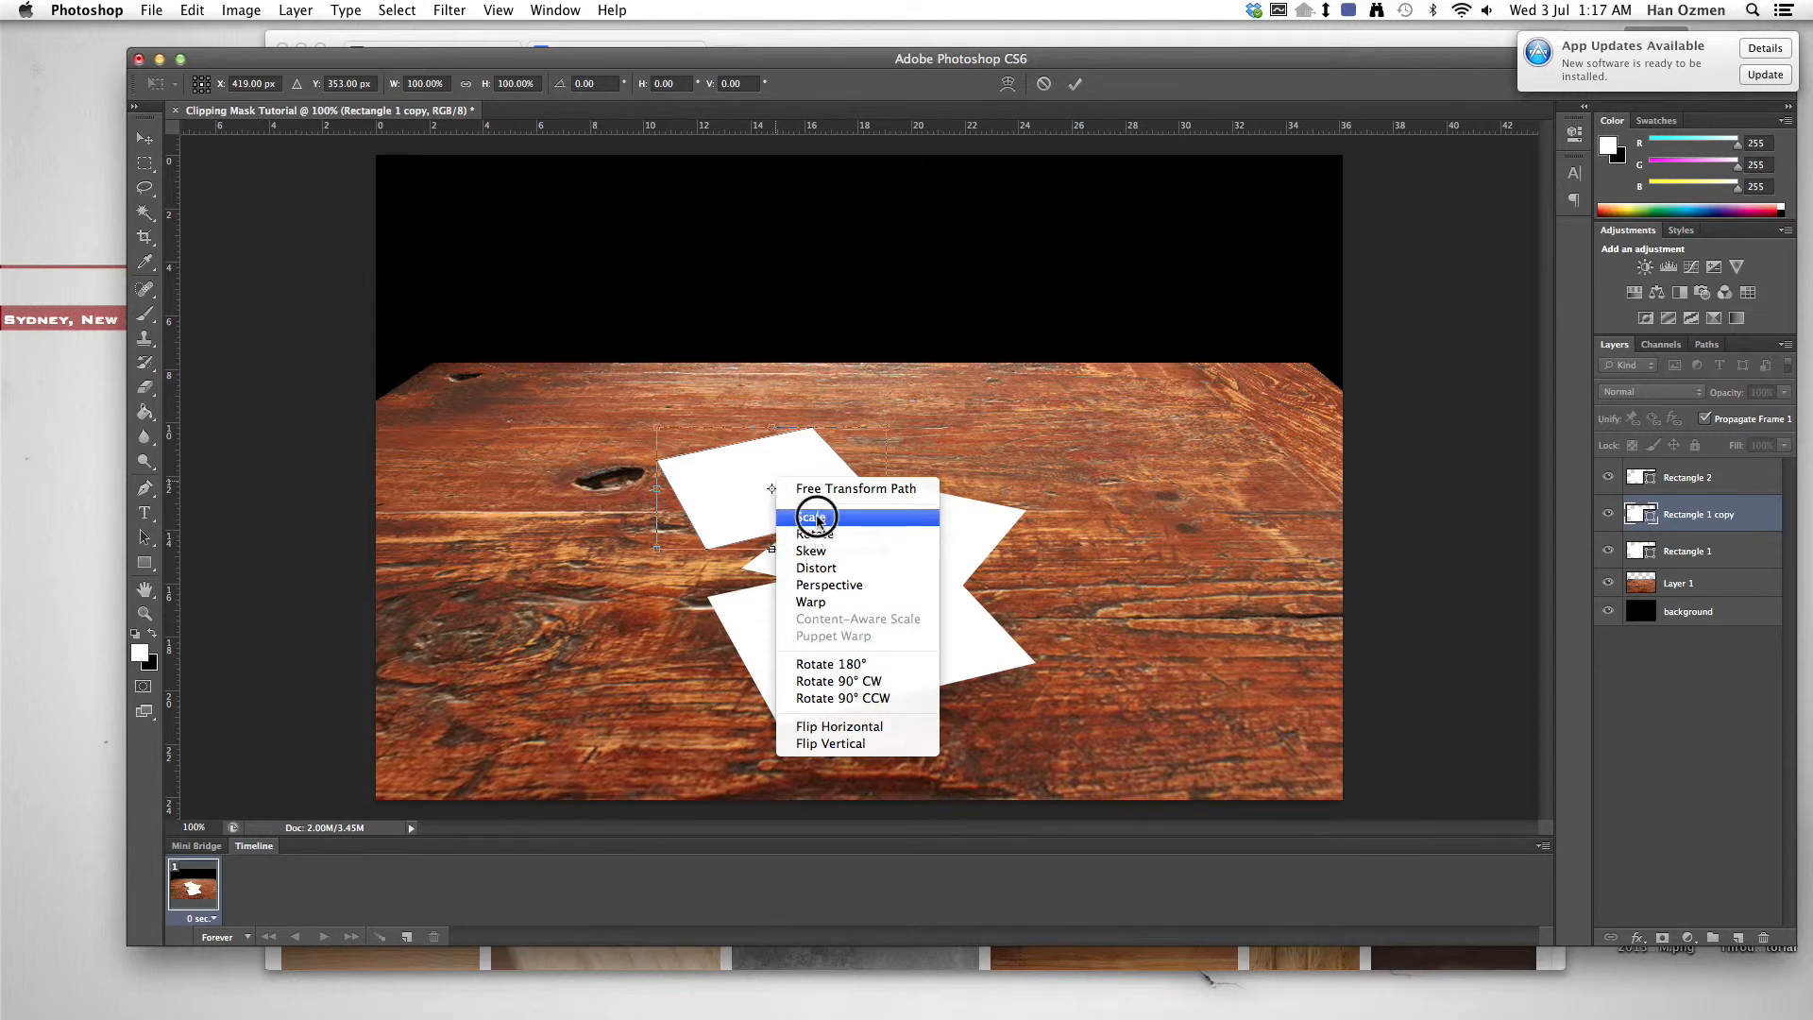
drag(656, 548, 642, 508)
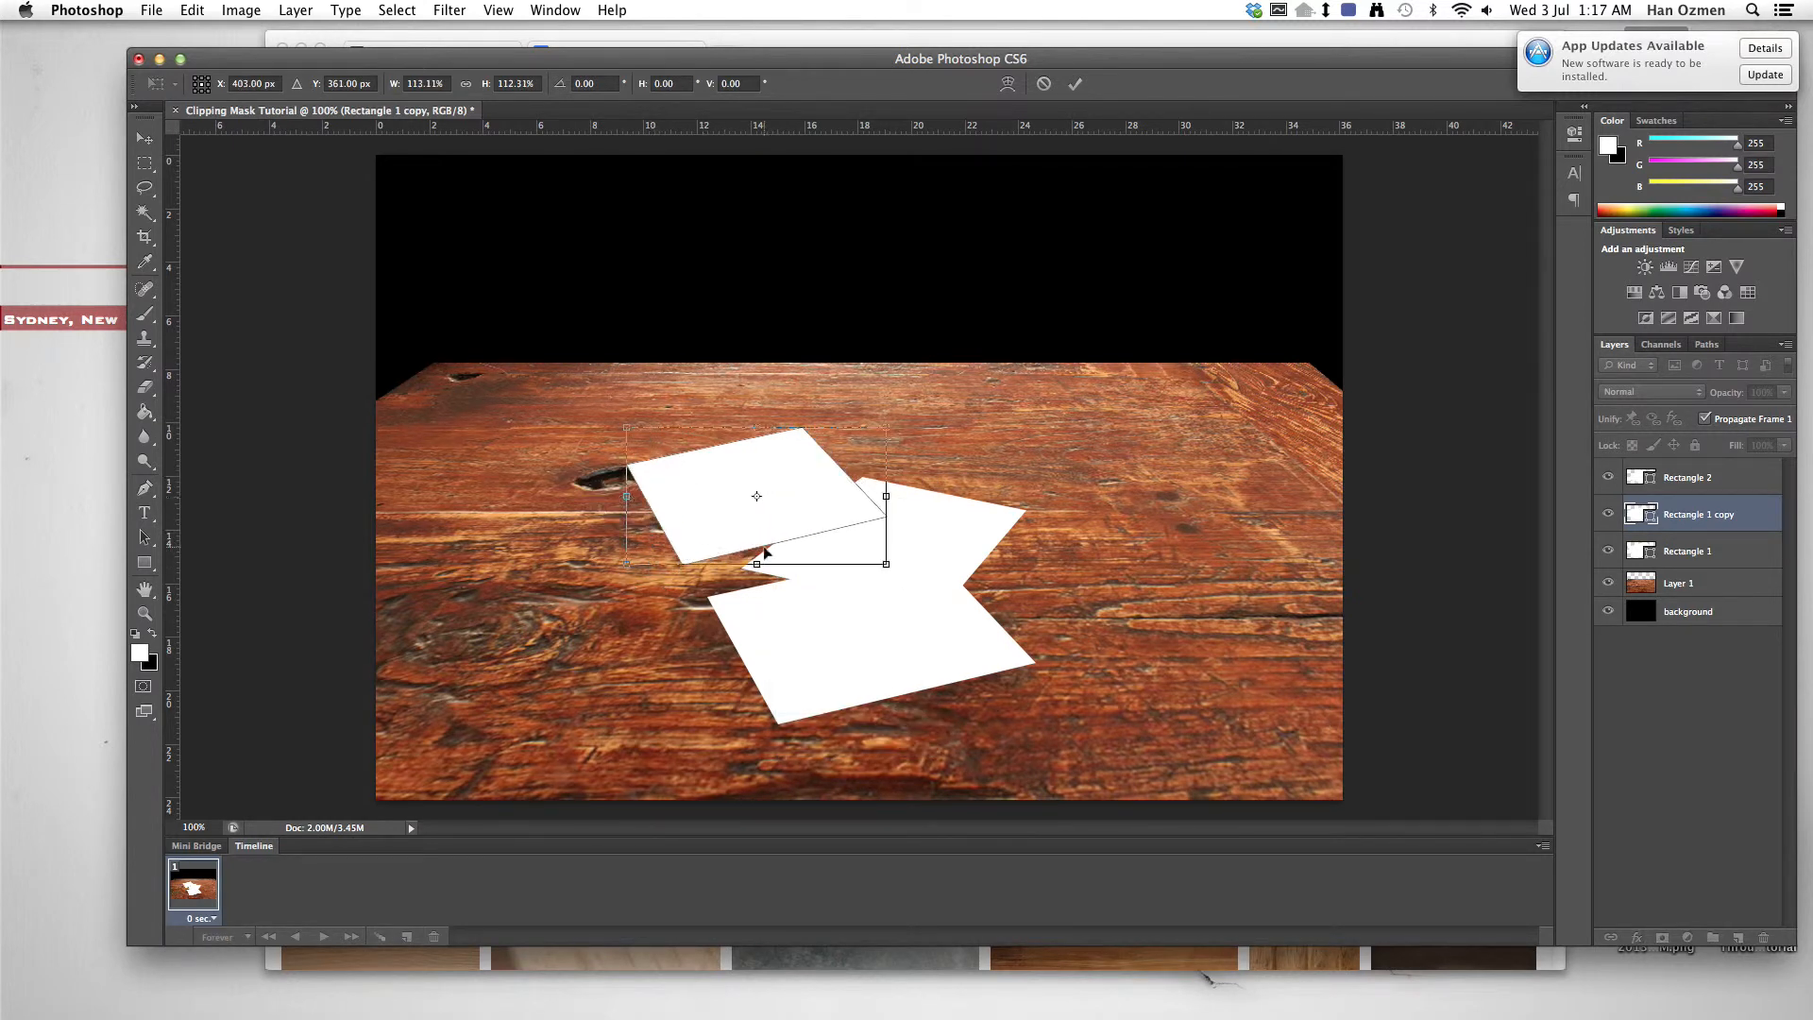
key(Return)
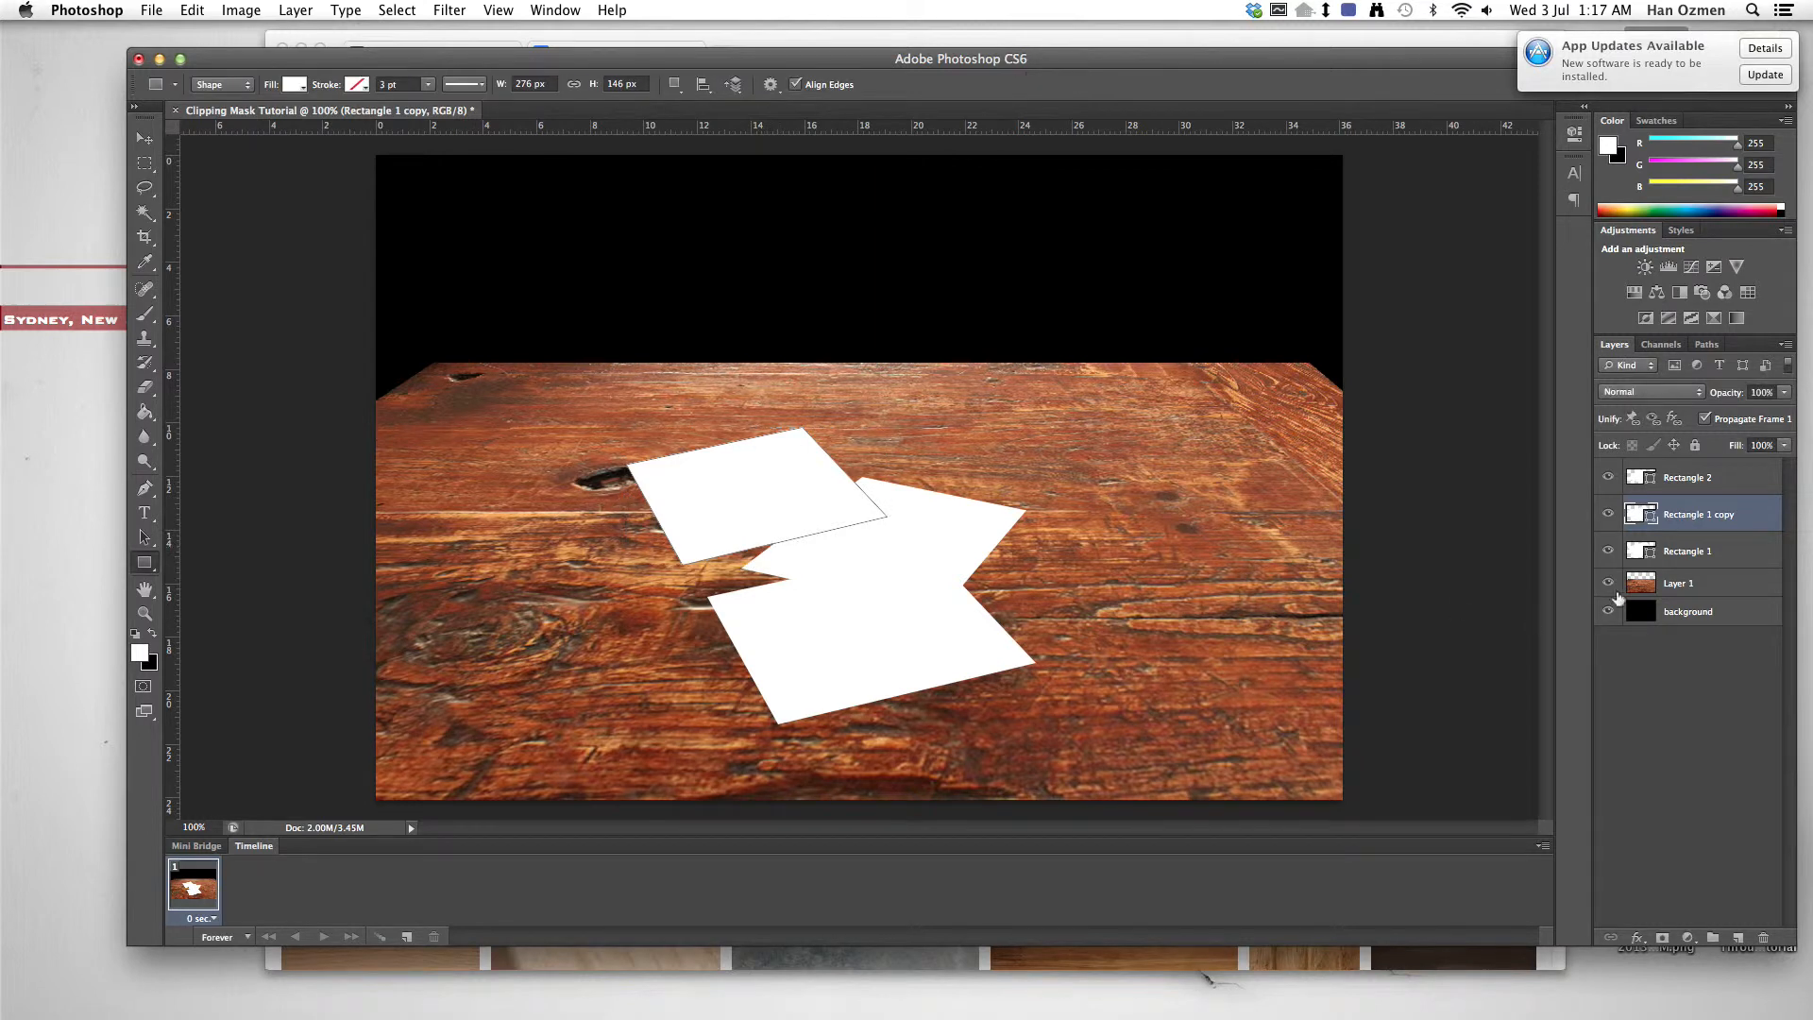
Step: Add a Drop Shadow with the default settings to the Rectangle 1 layer
click(1677, 613)
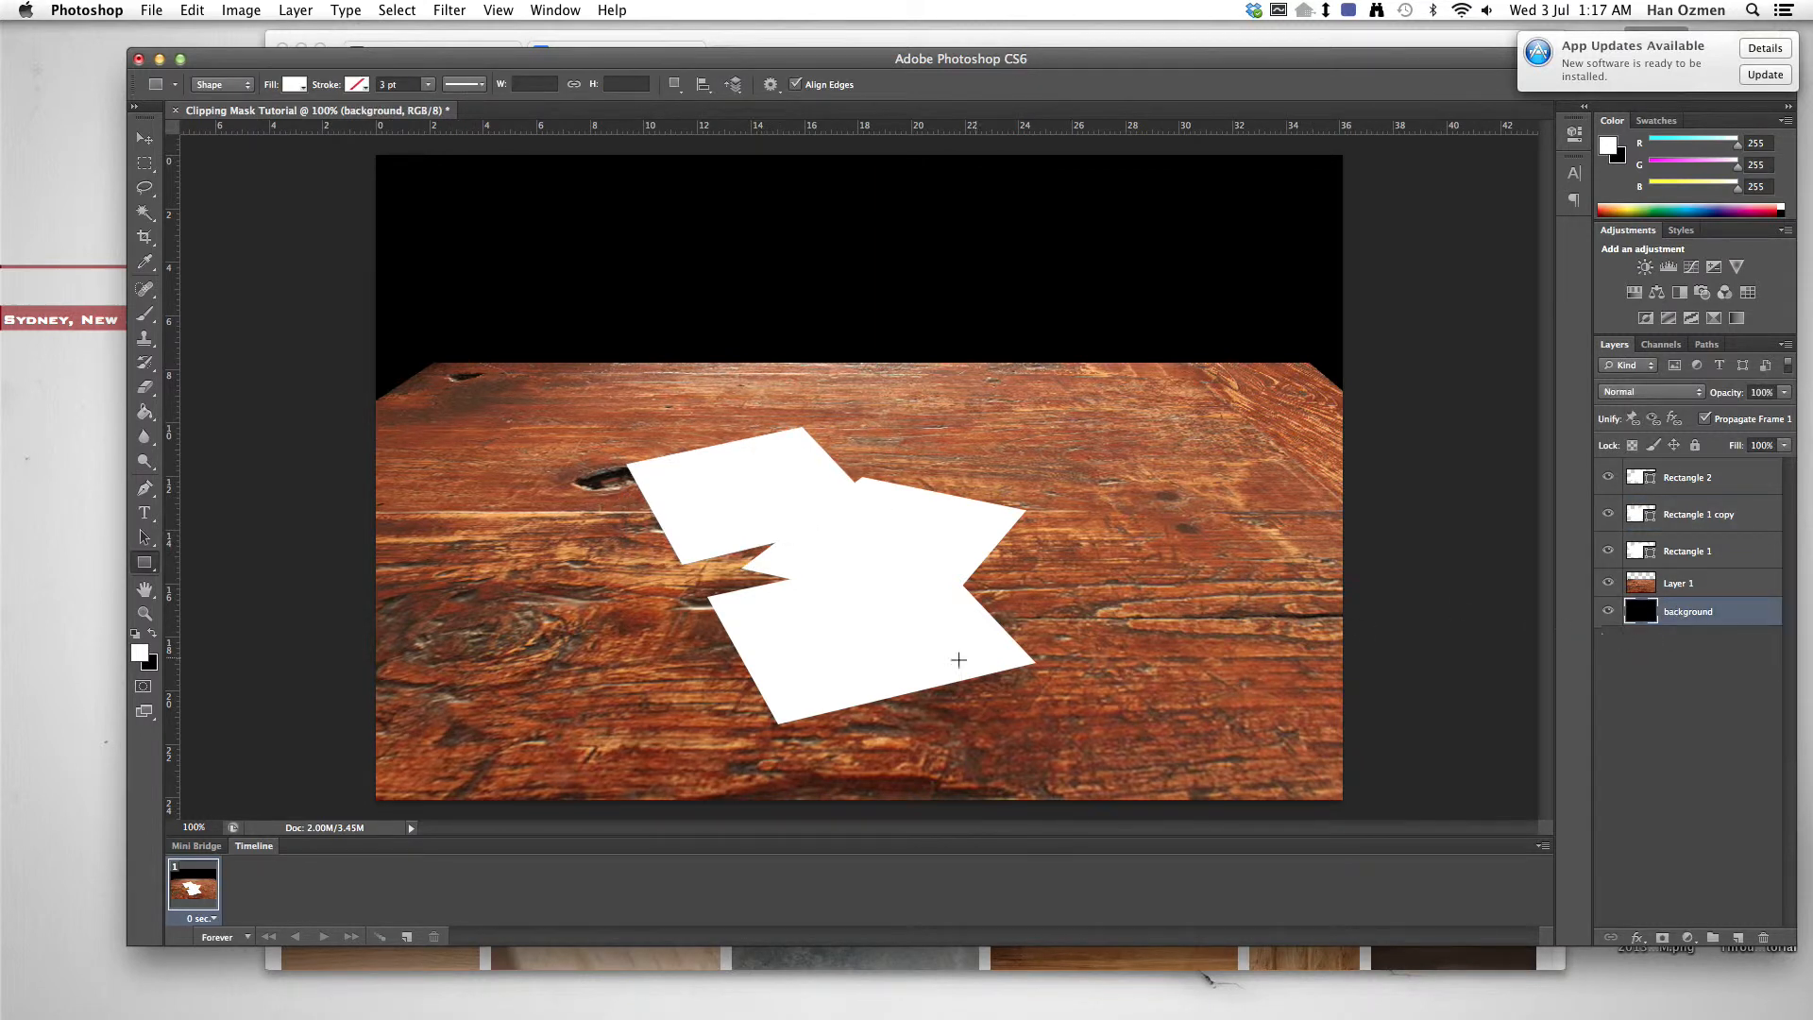
click(1747, 553)
right_click(1758, 553)
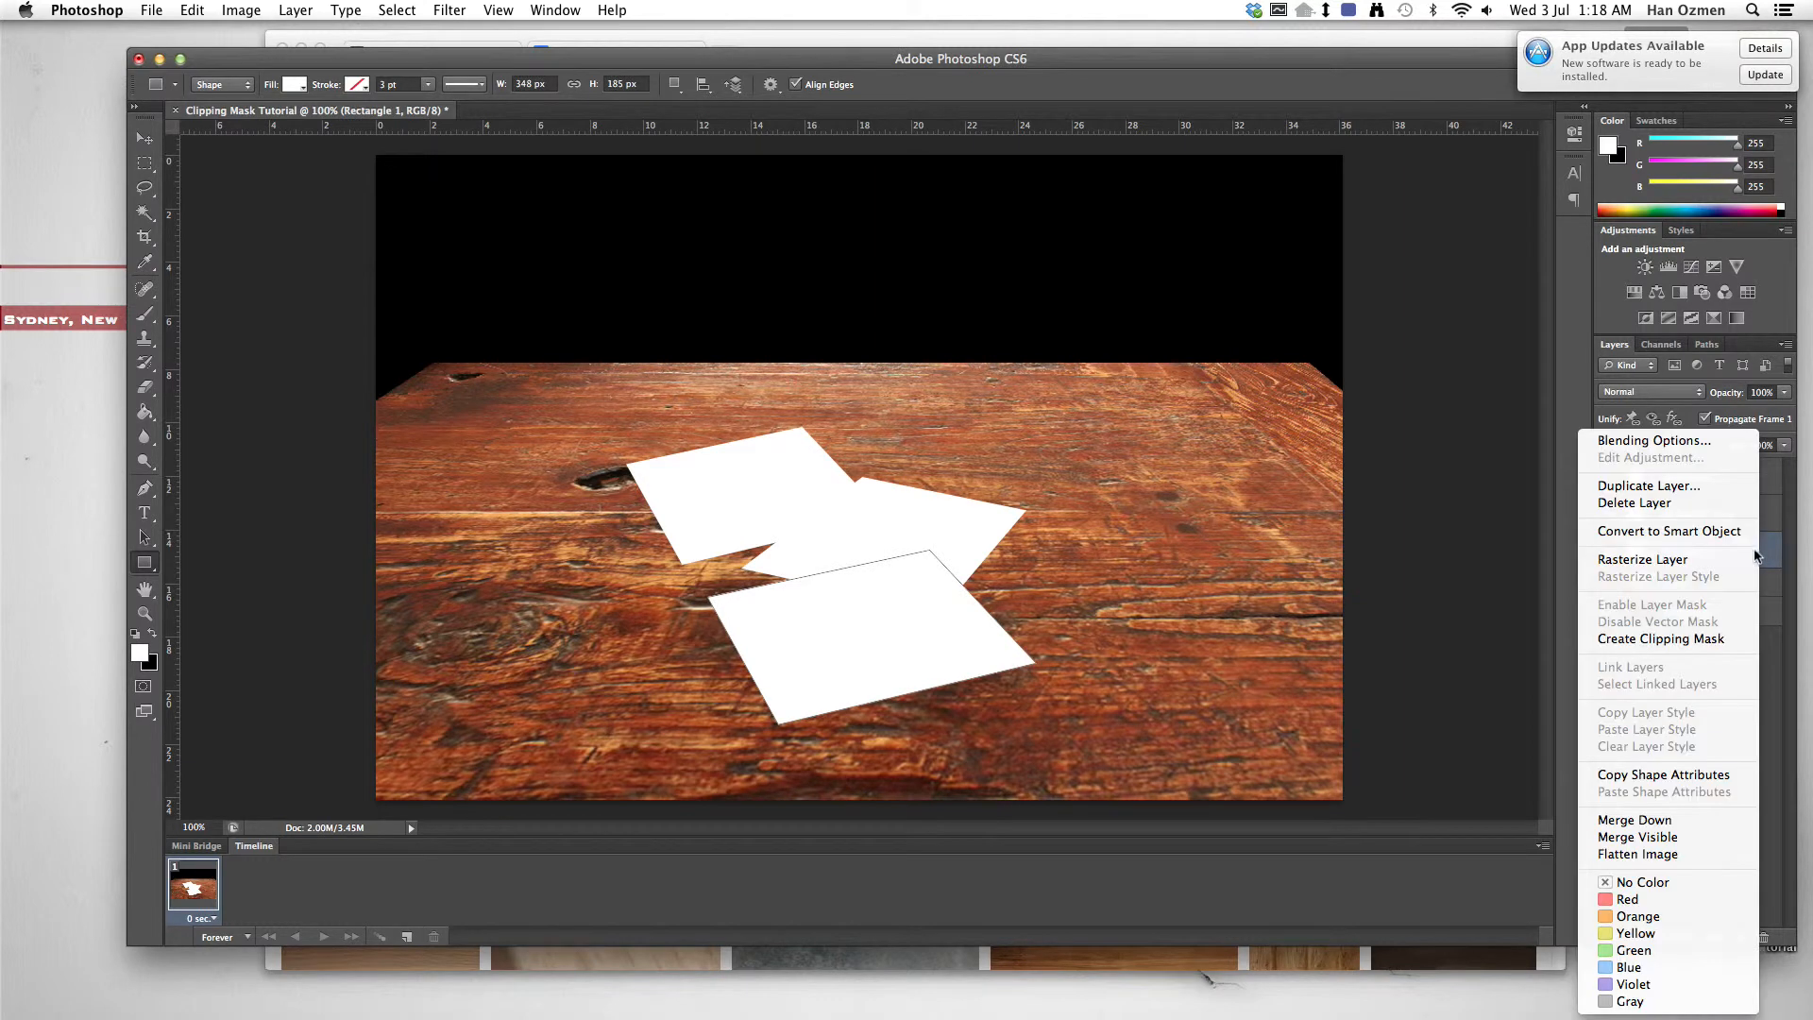
click(1677, 442)
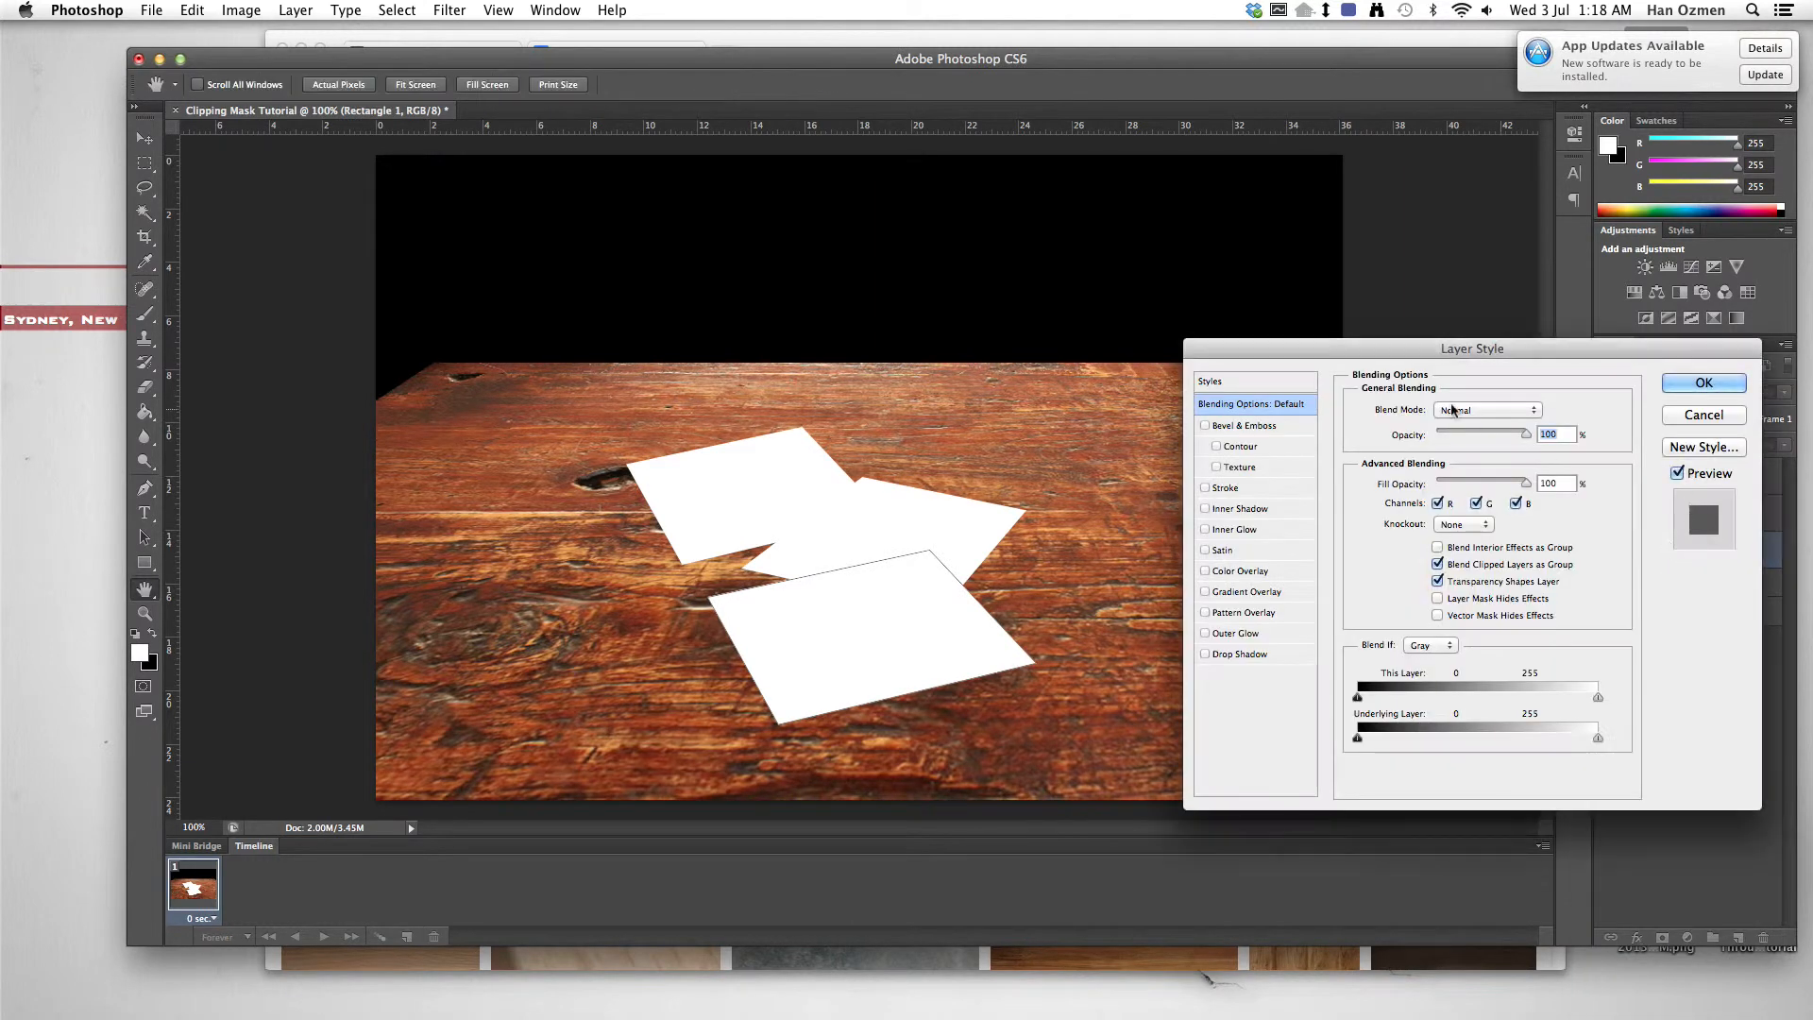
click(1242, 654)
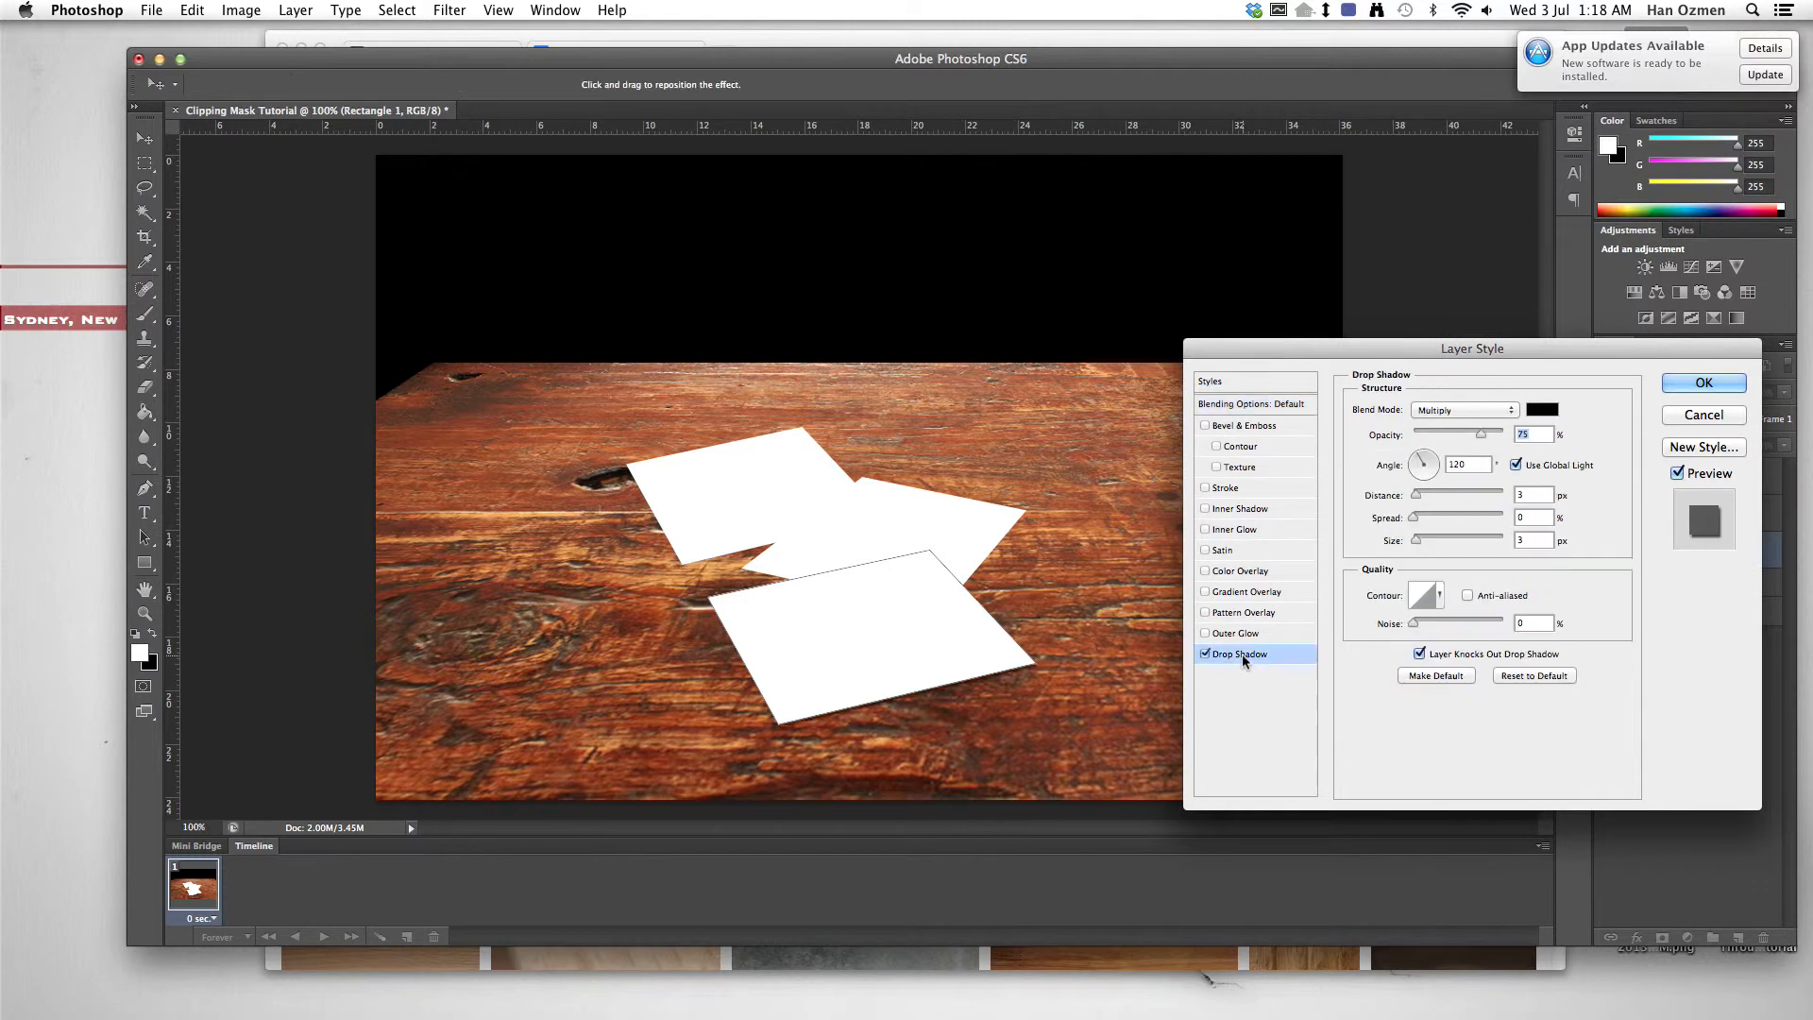
click(1701, 383)
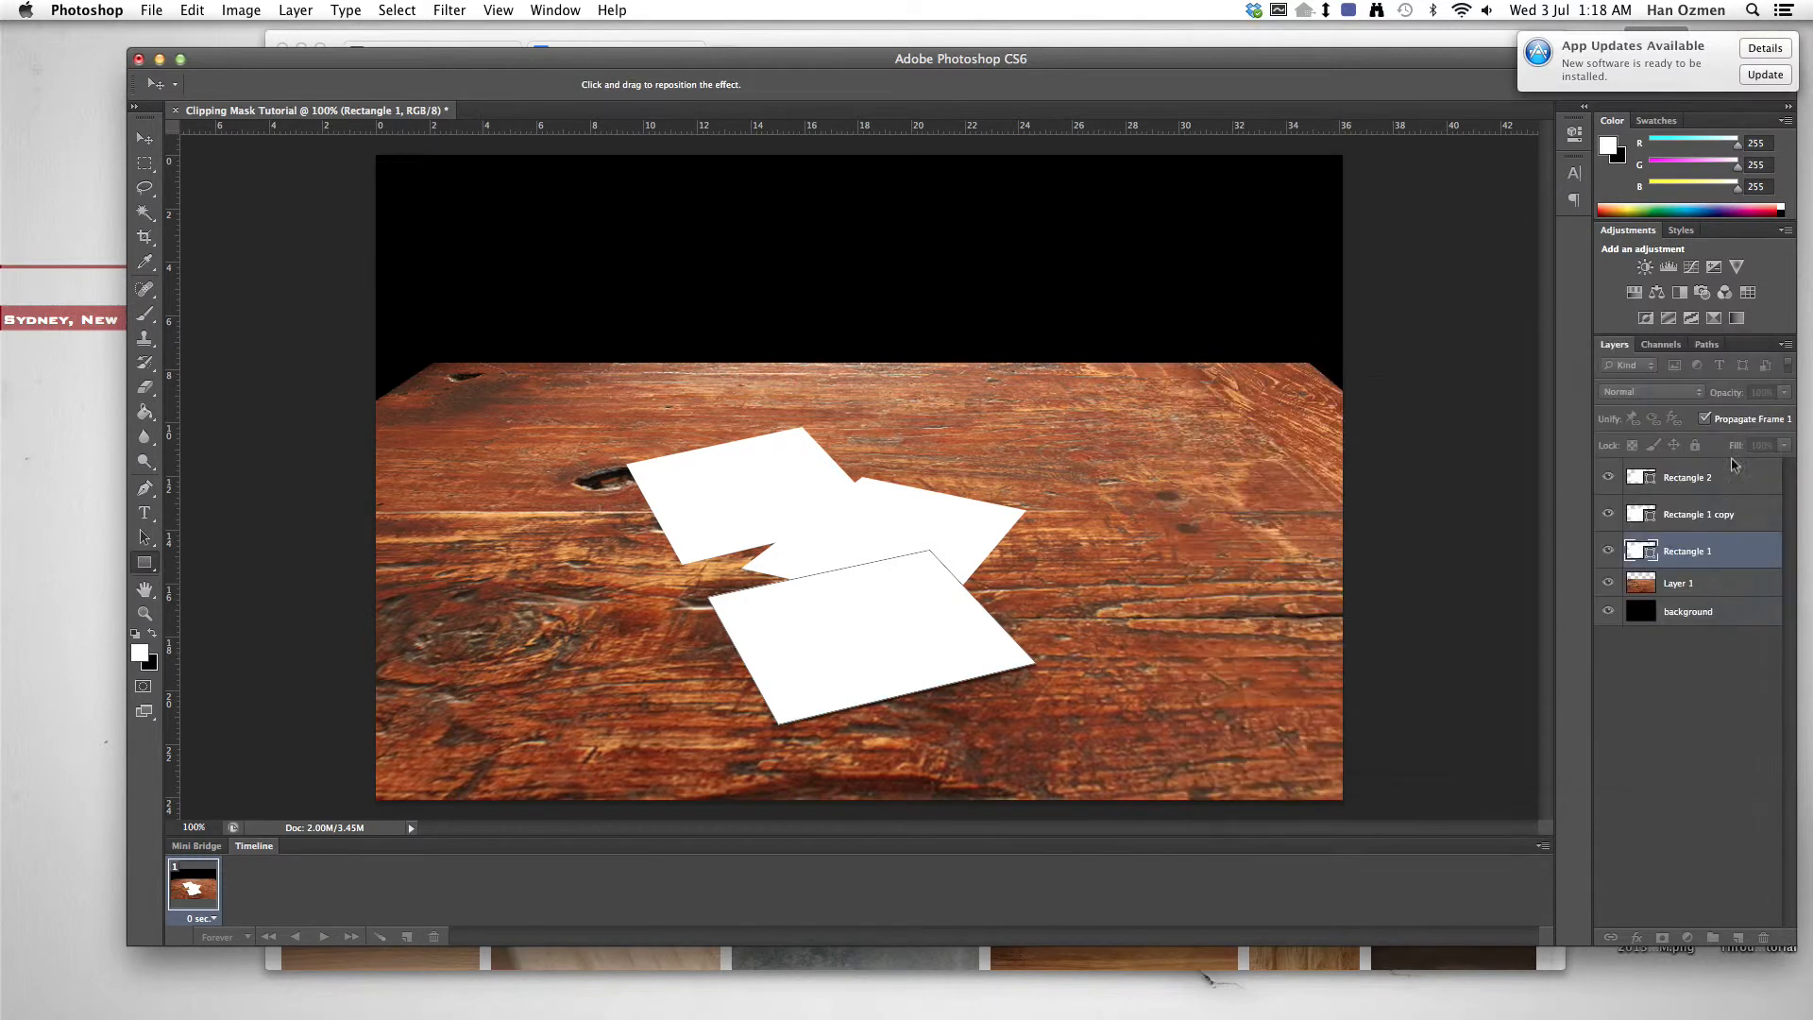
Step: Add a Drop Shadow with the default settings to the Rectangle 1 copy layer
right_click(1733, 514)
click(1654, 445)
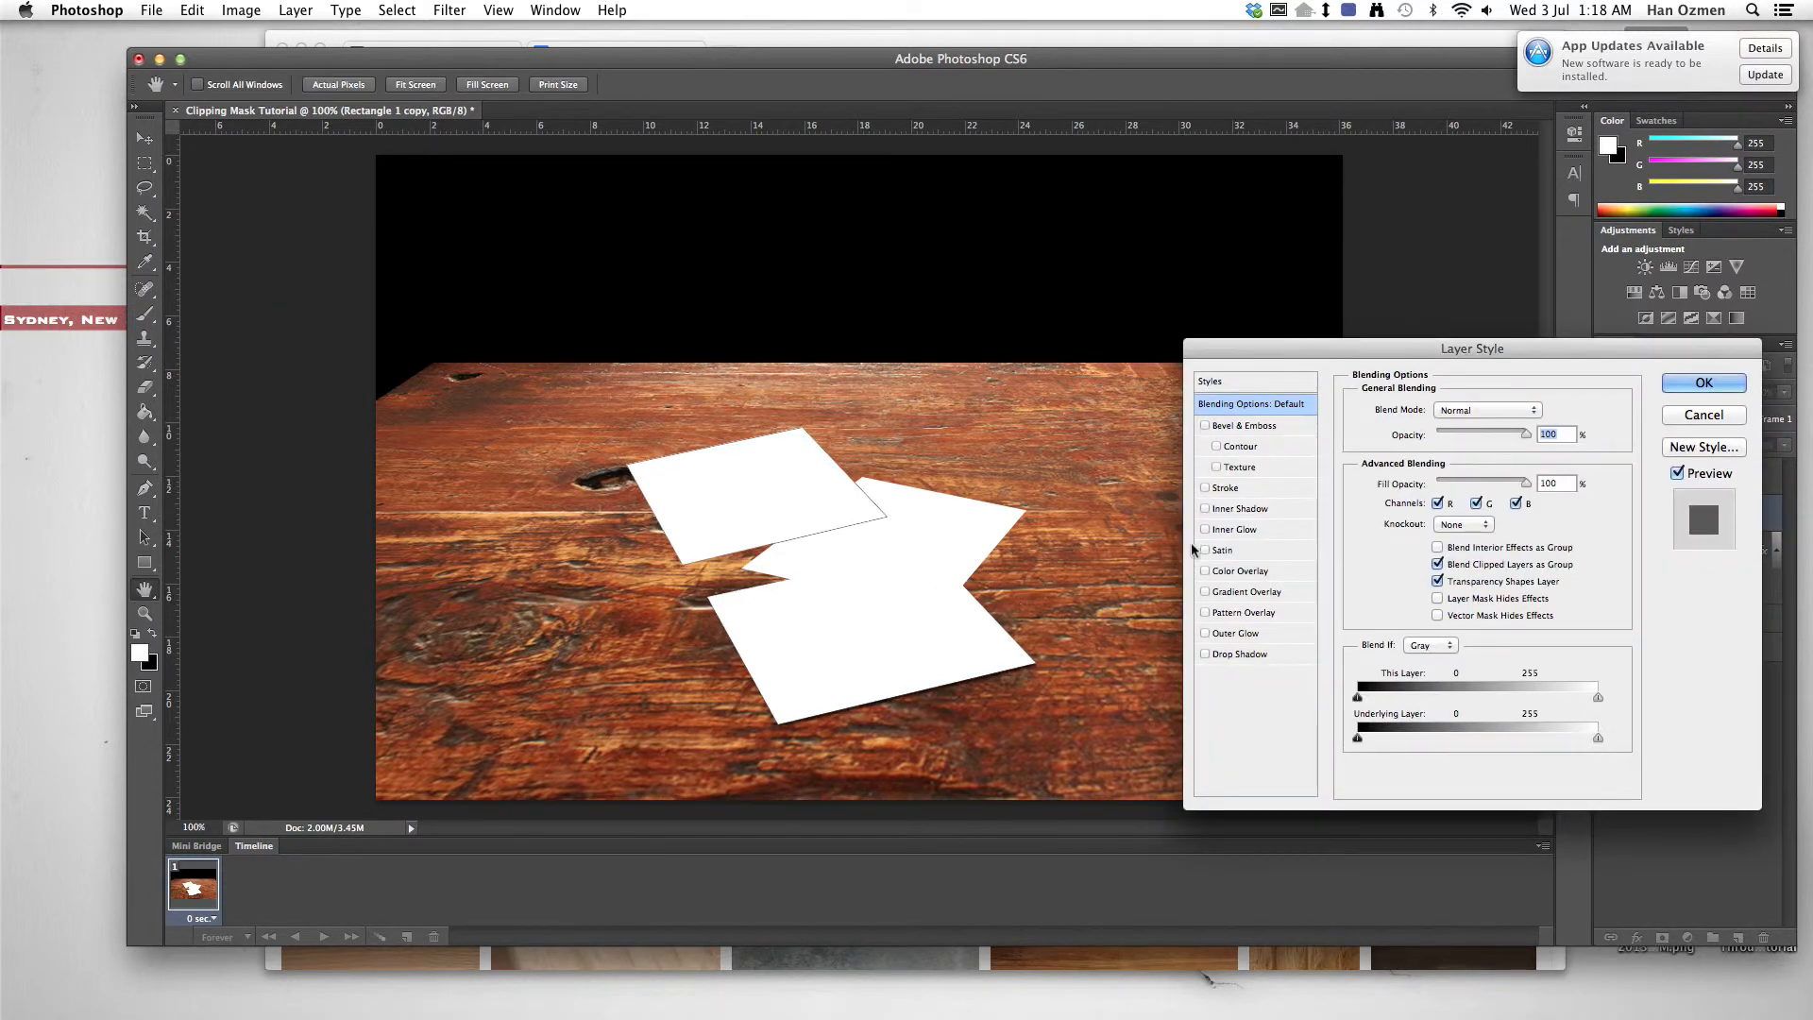
click(1242, 653)
click(1703, 382)
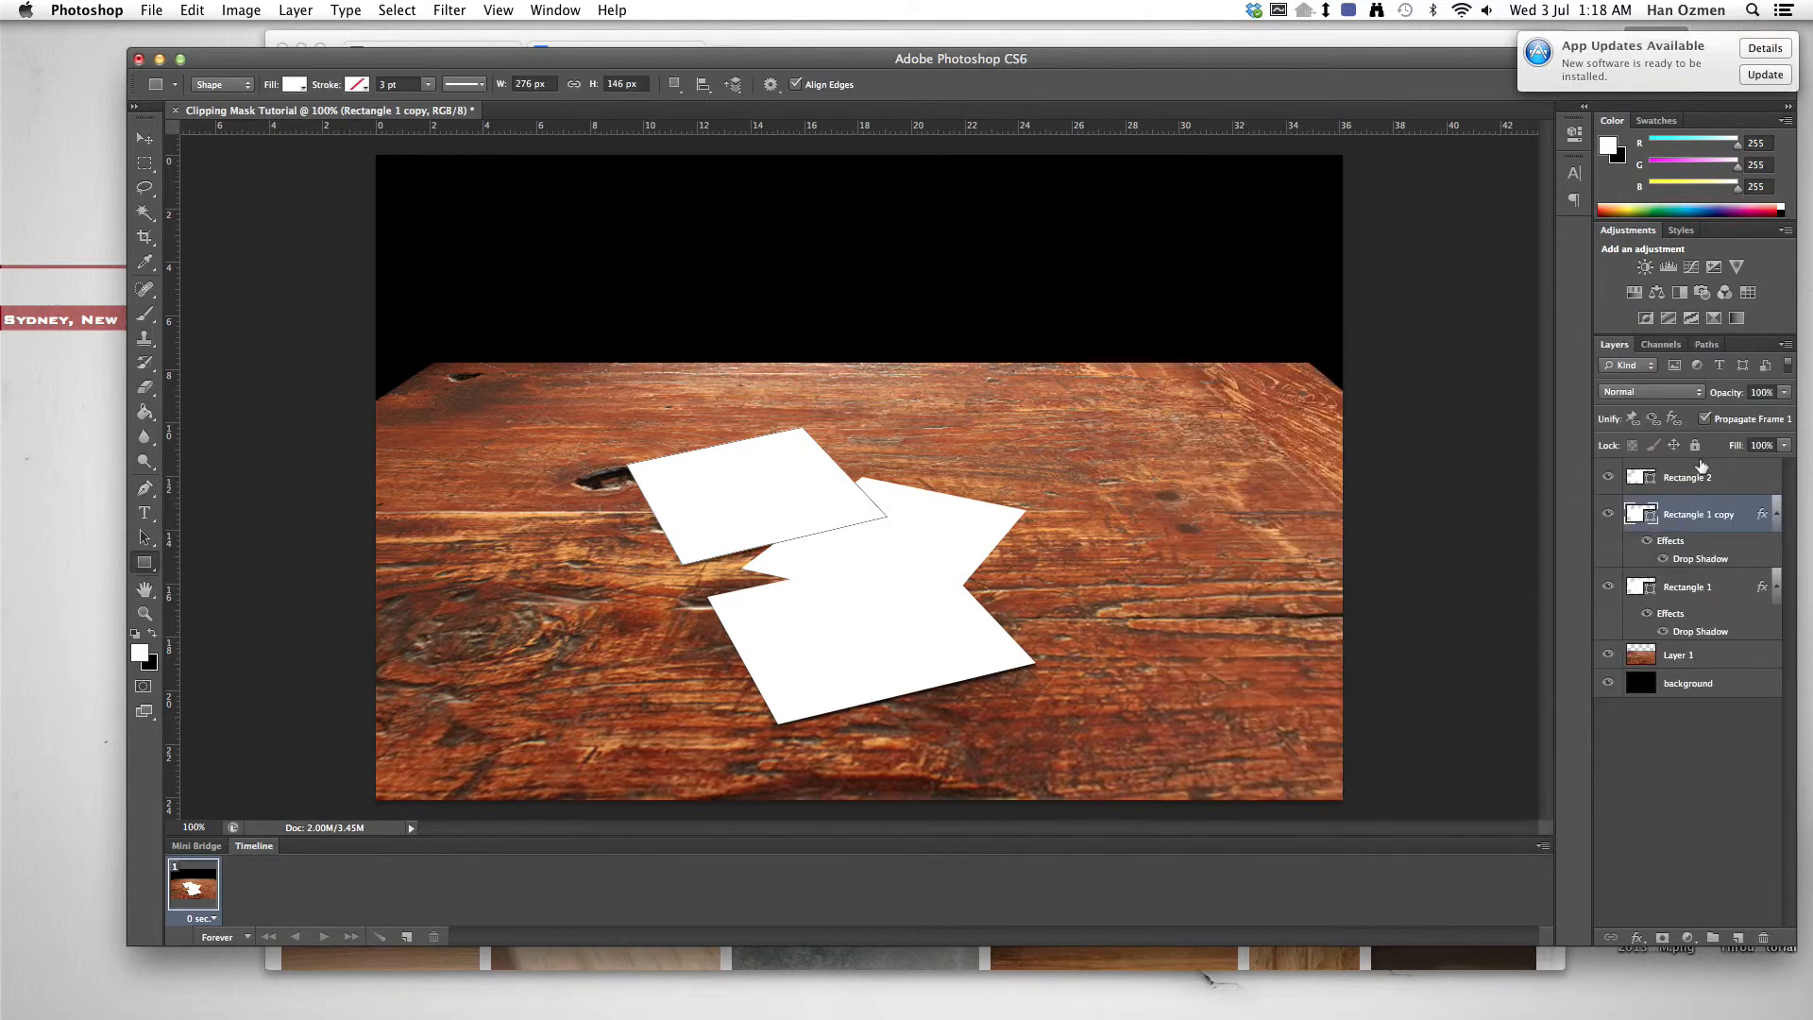
Step: Add a Drop Shadow with the default settings to the Rectangle 2 layer, then select the background layer
right_click(1721, 480)
click(1653, 432)
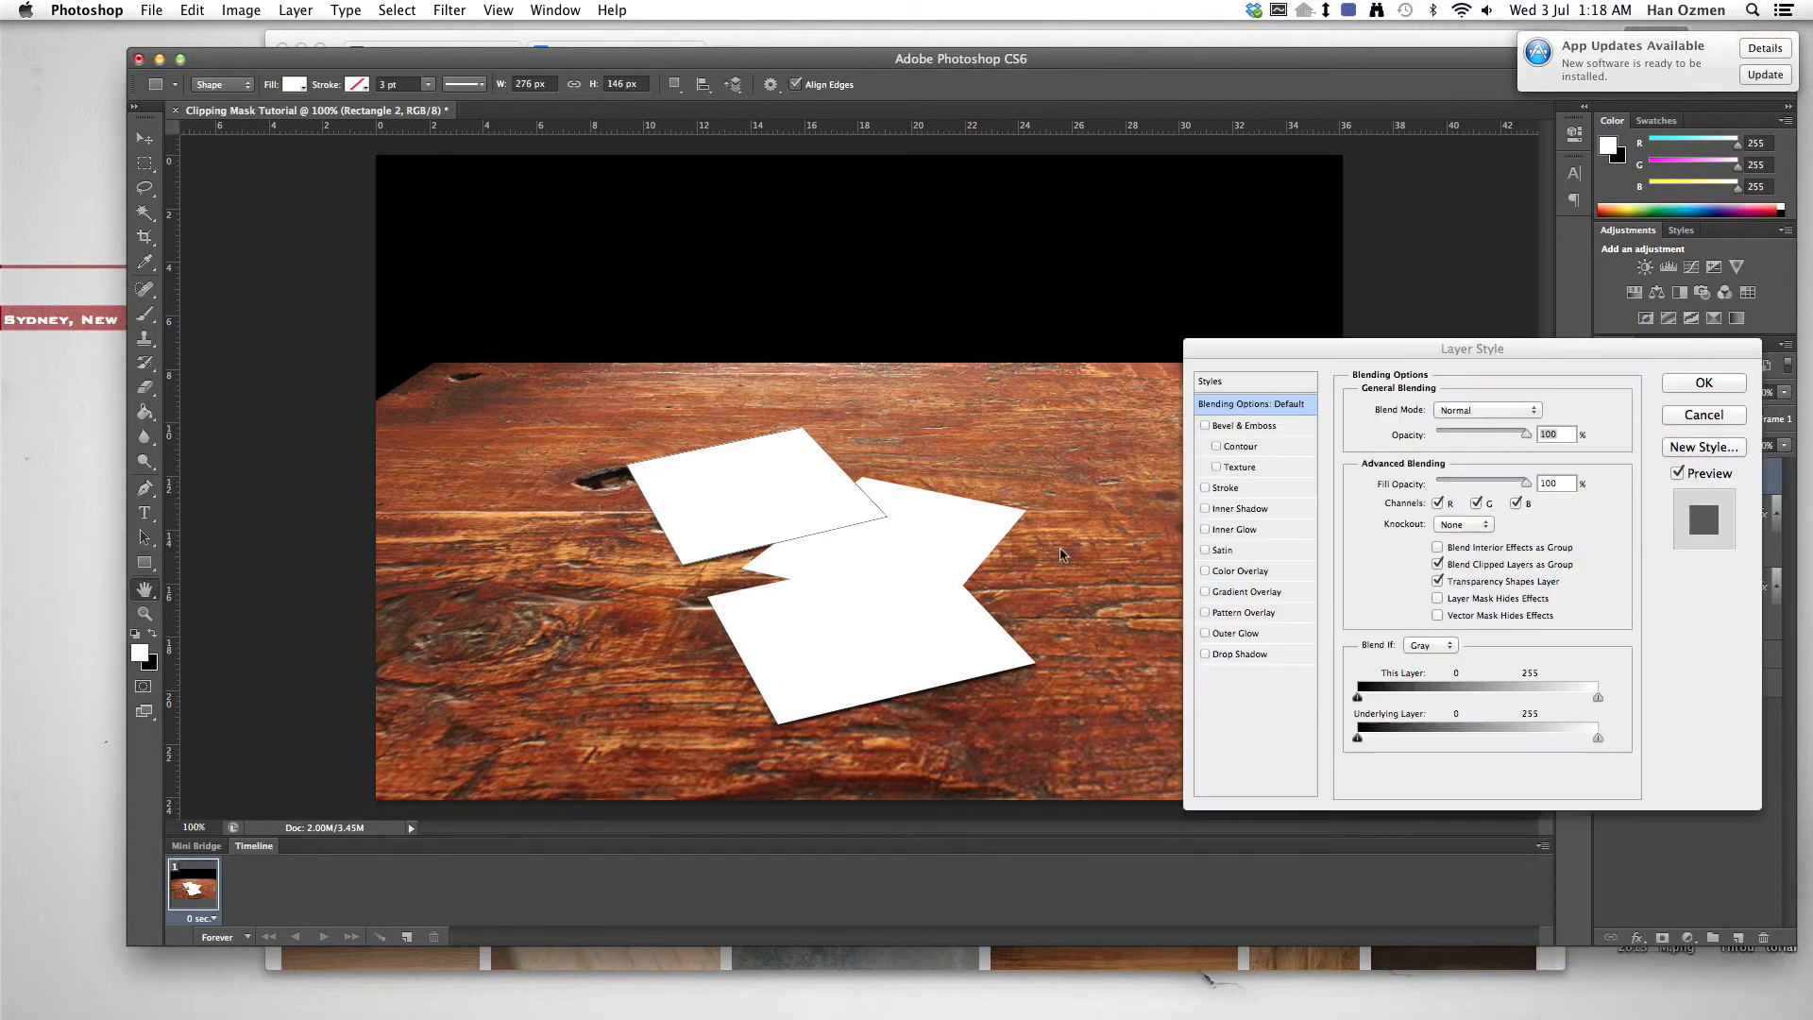
click(1245, 653)
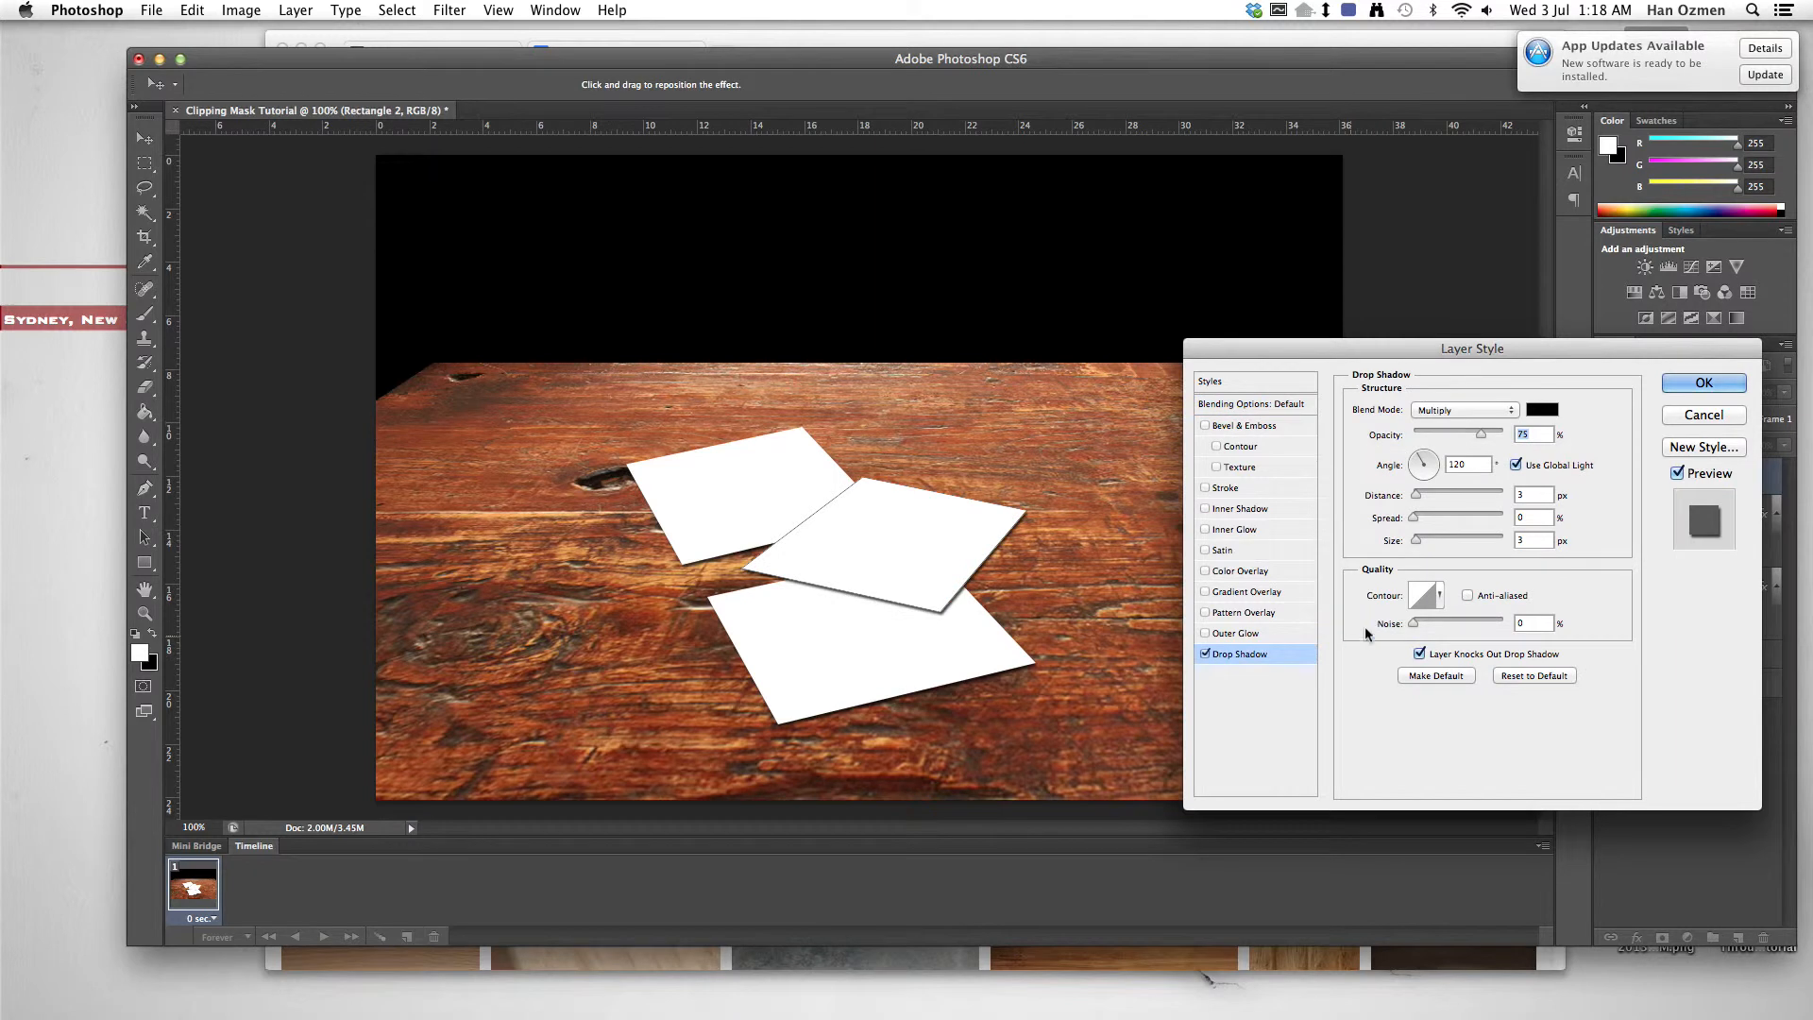
click(1689, 394)
click(1688, 718)
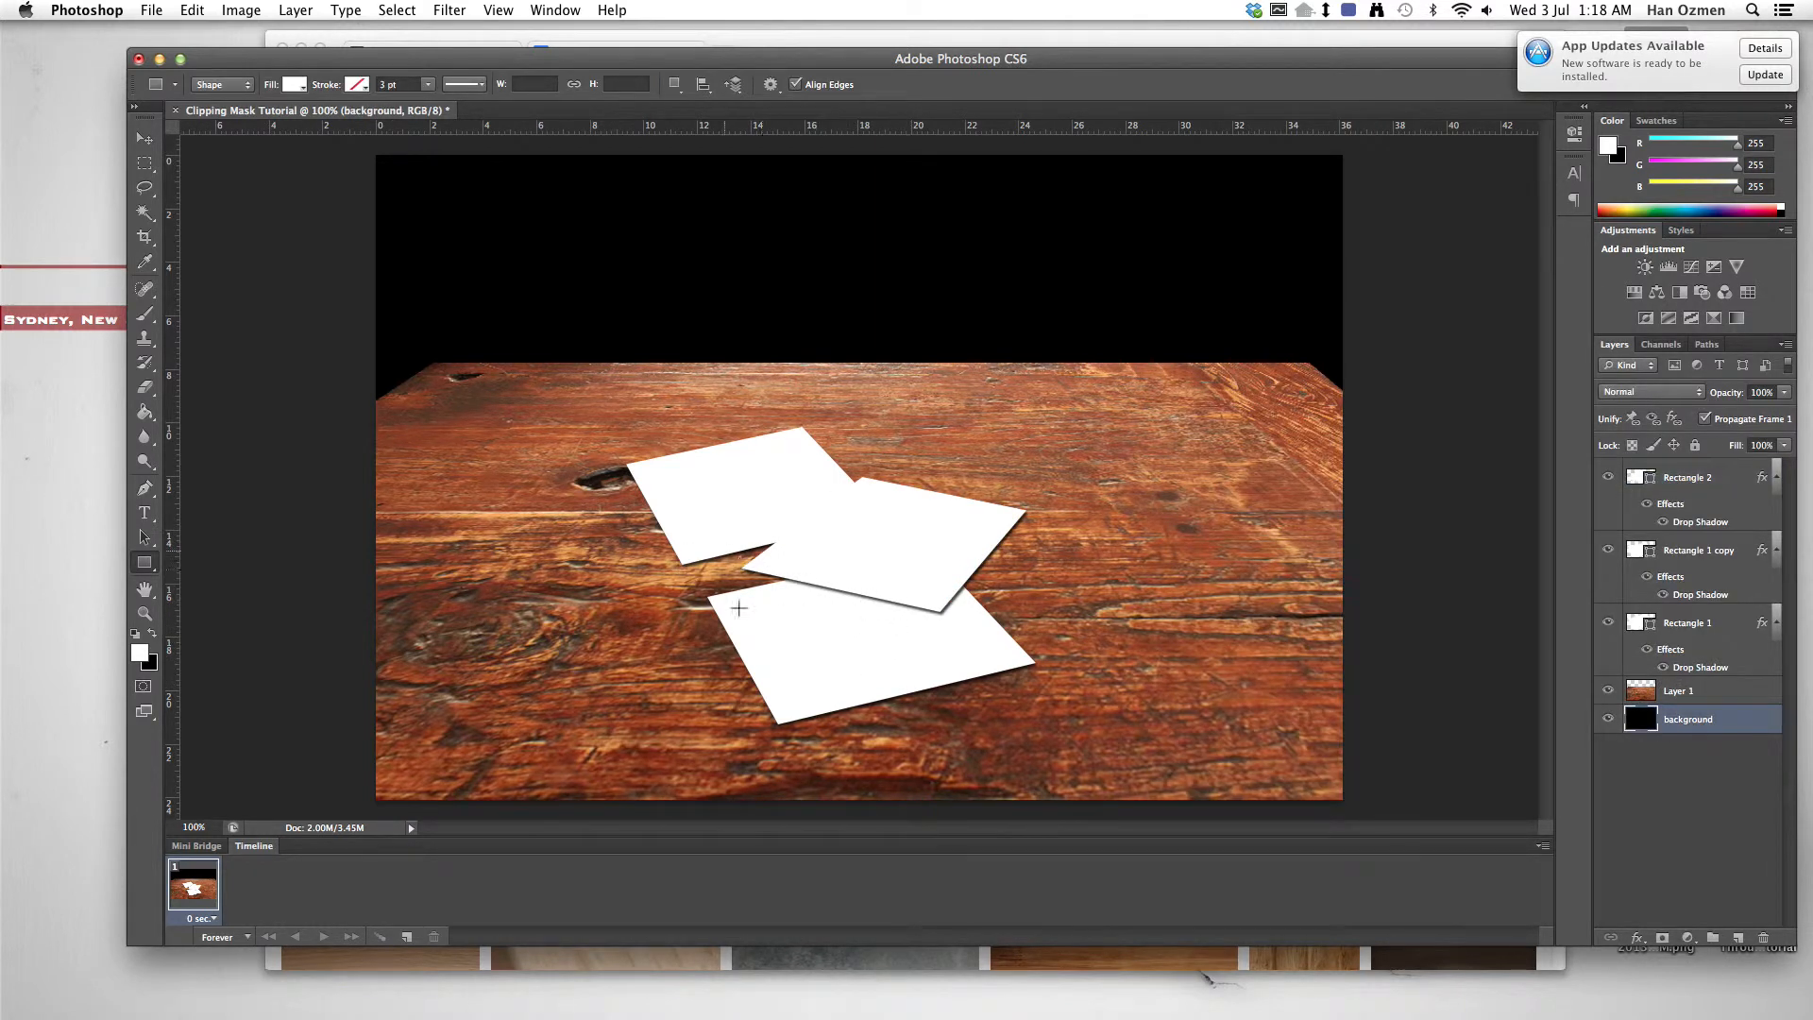
key(super+equal)
key(super+equal)
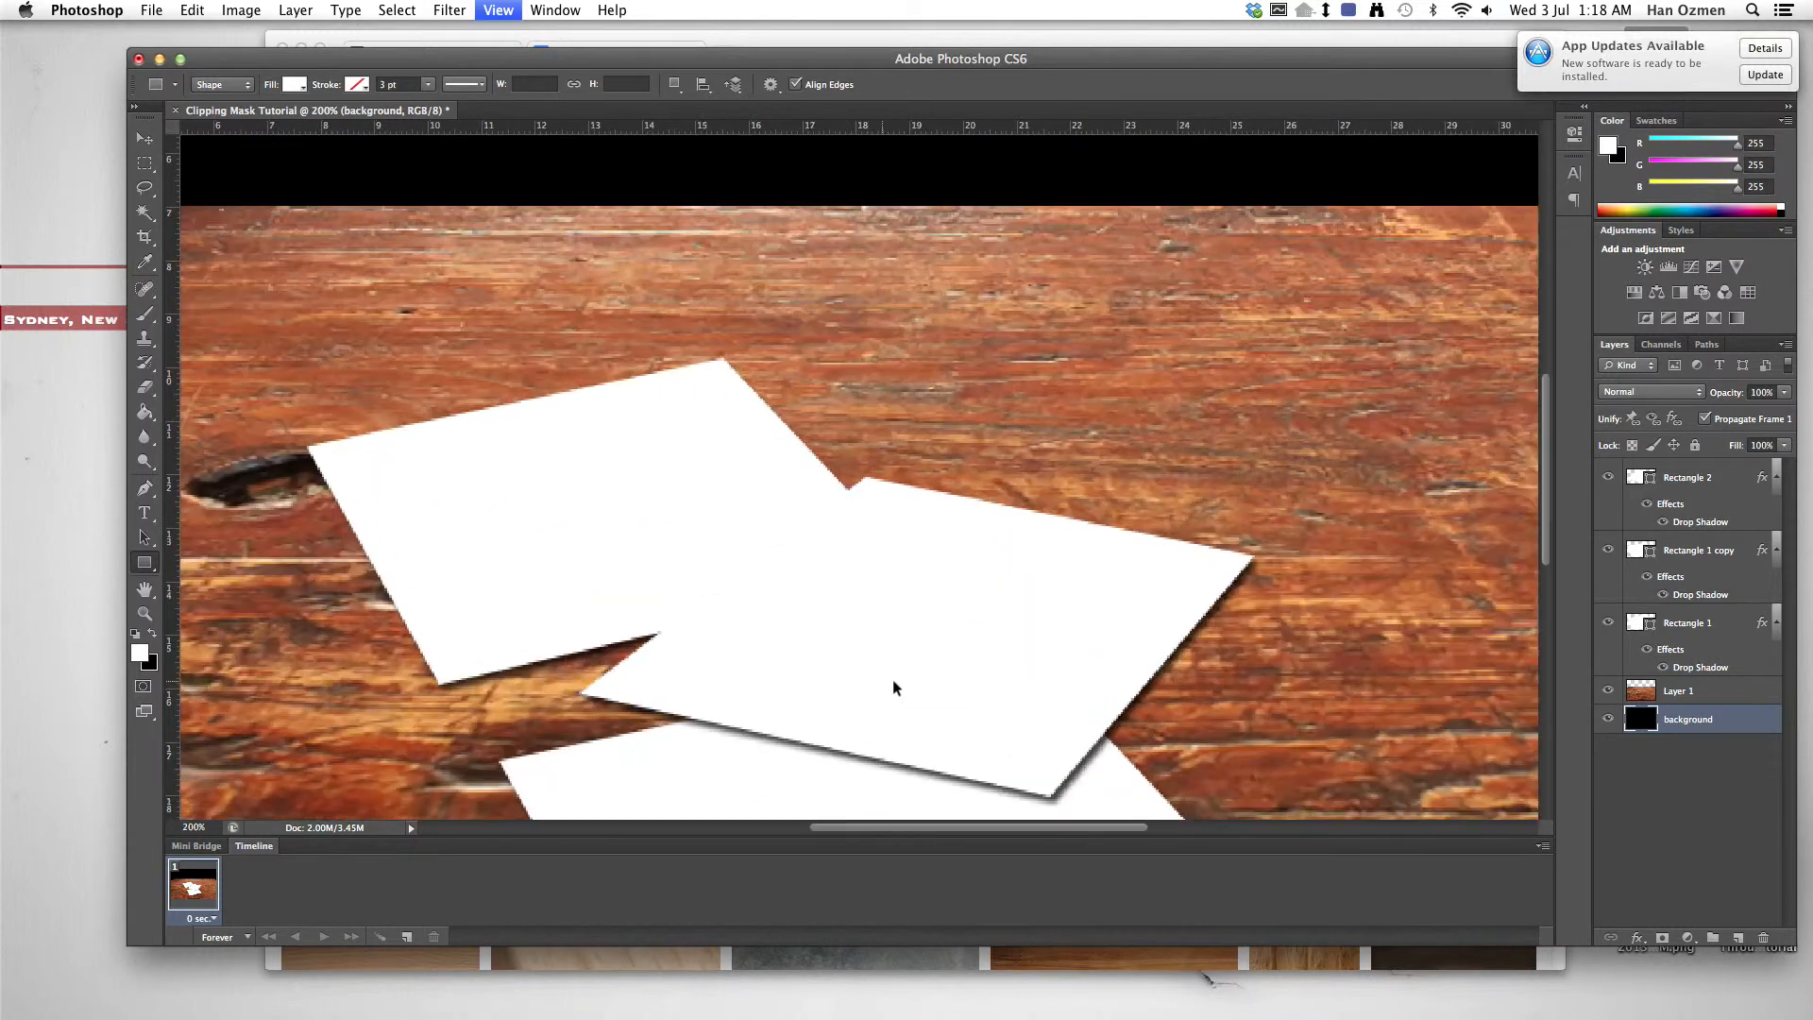
scroll(934, 647, down, 5)
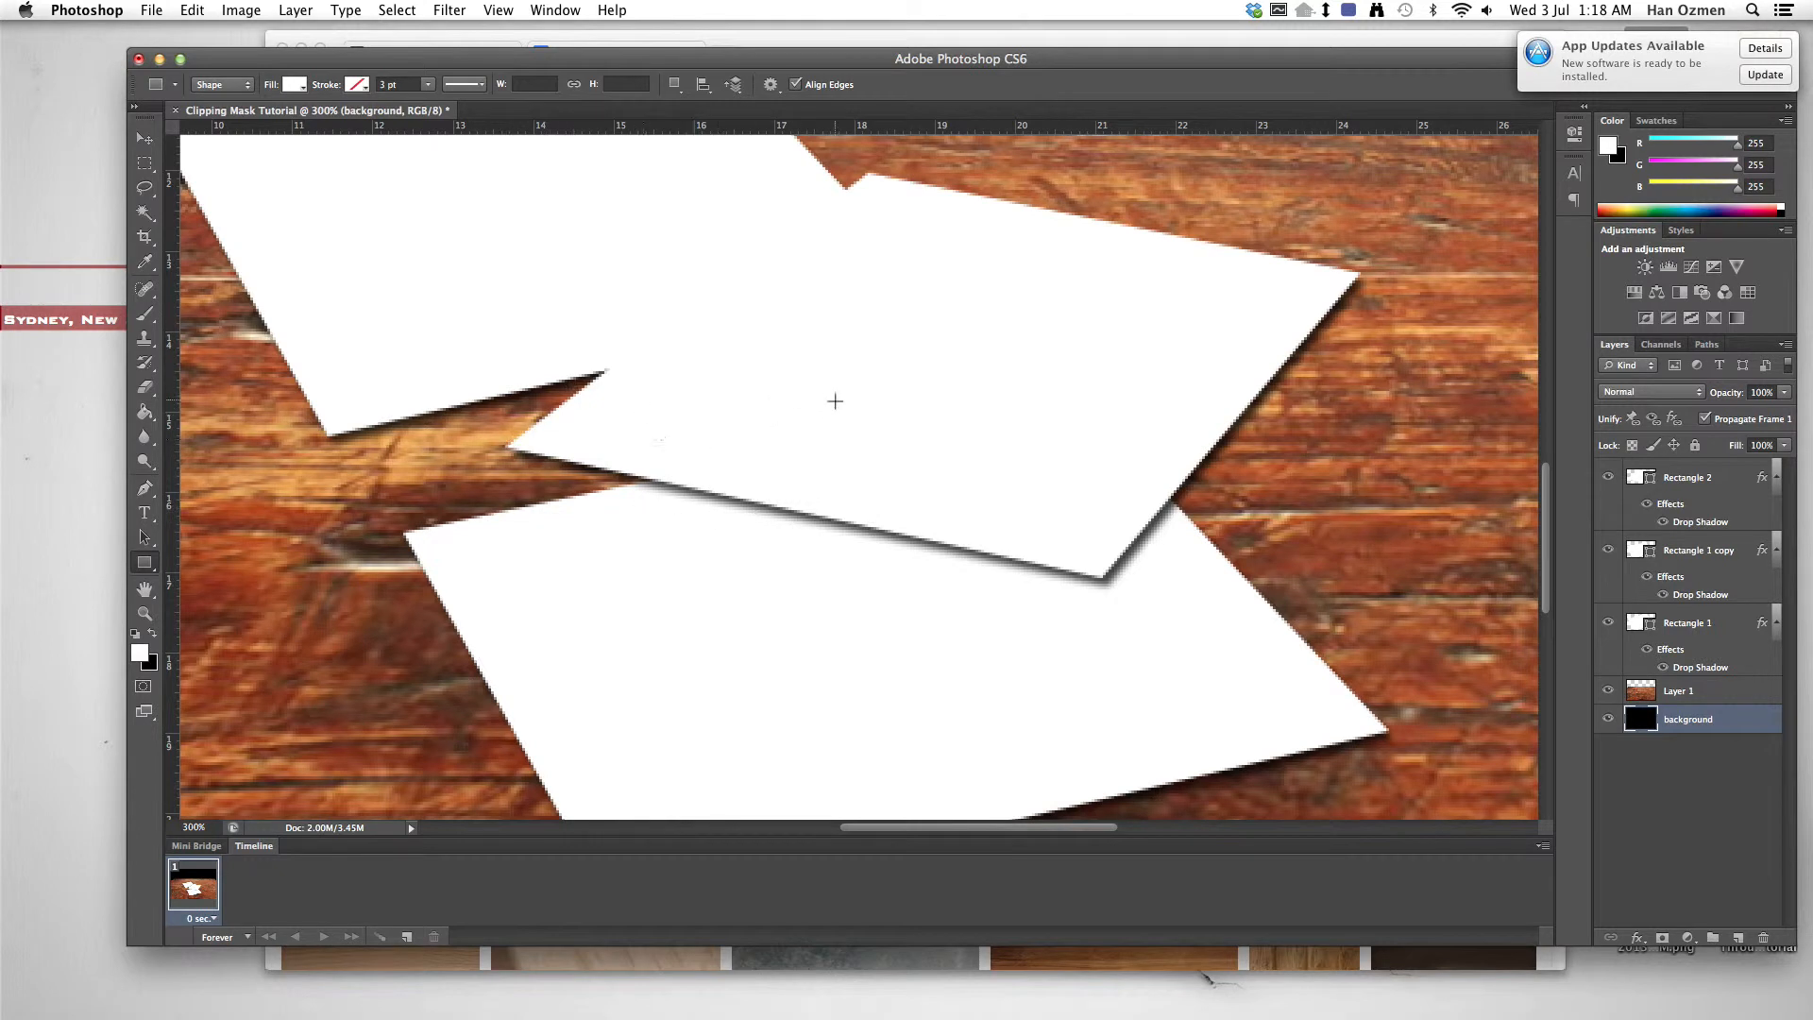
key(super+minus)
key(super+minus)
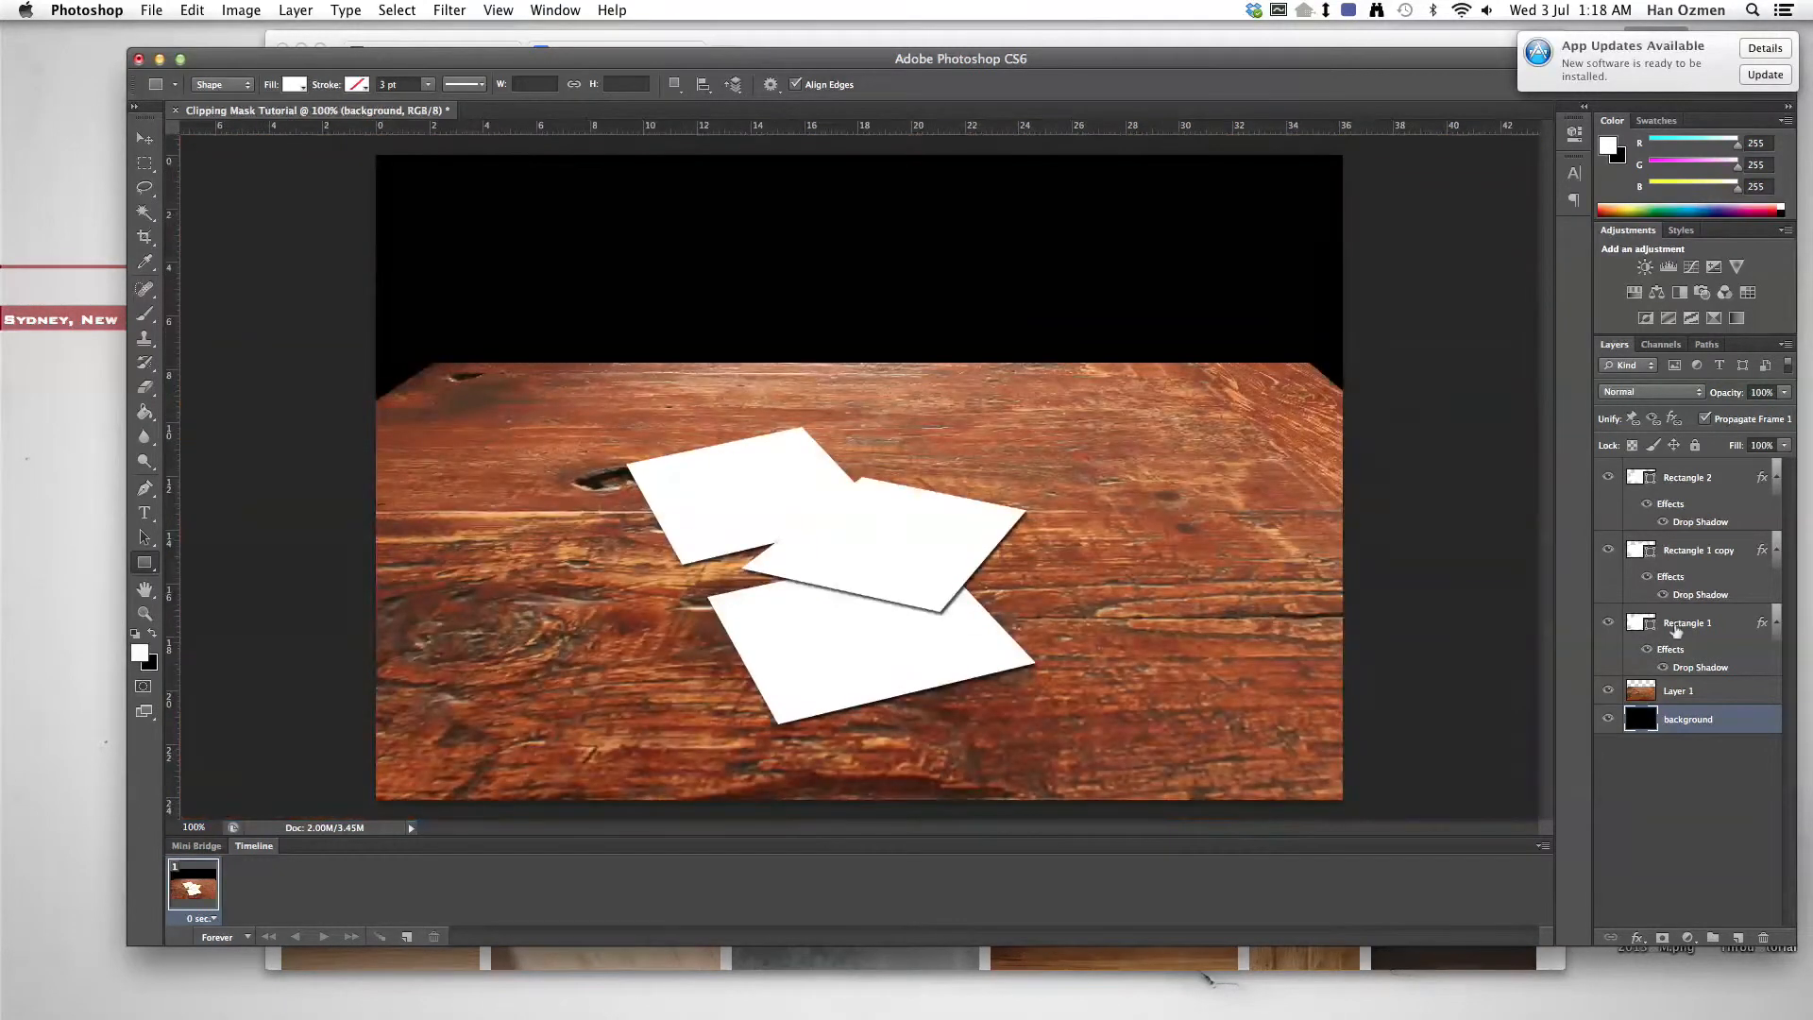
right_click(1695, 624)
click(1605, 440)
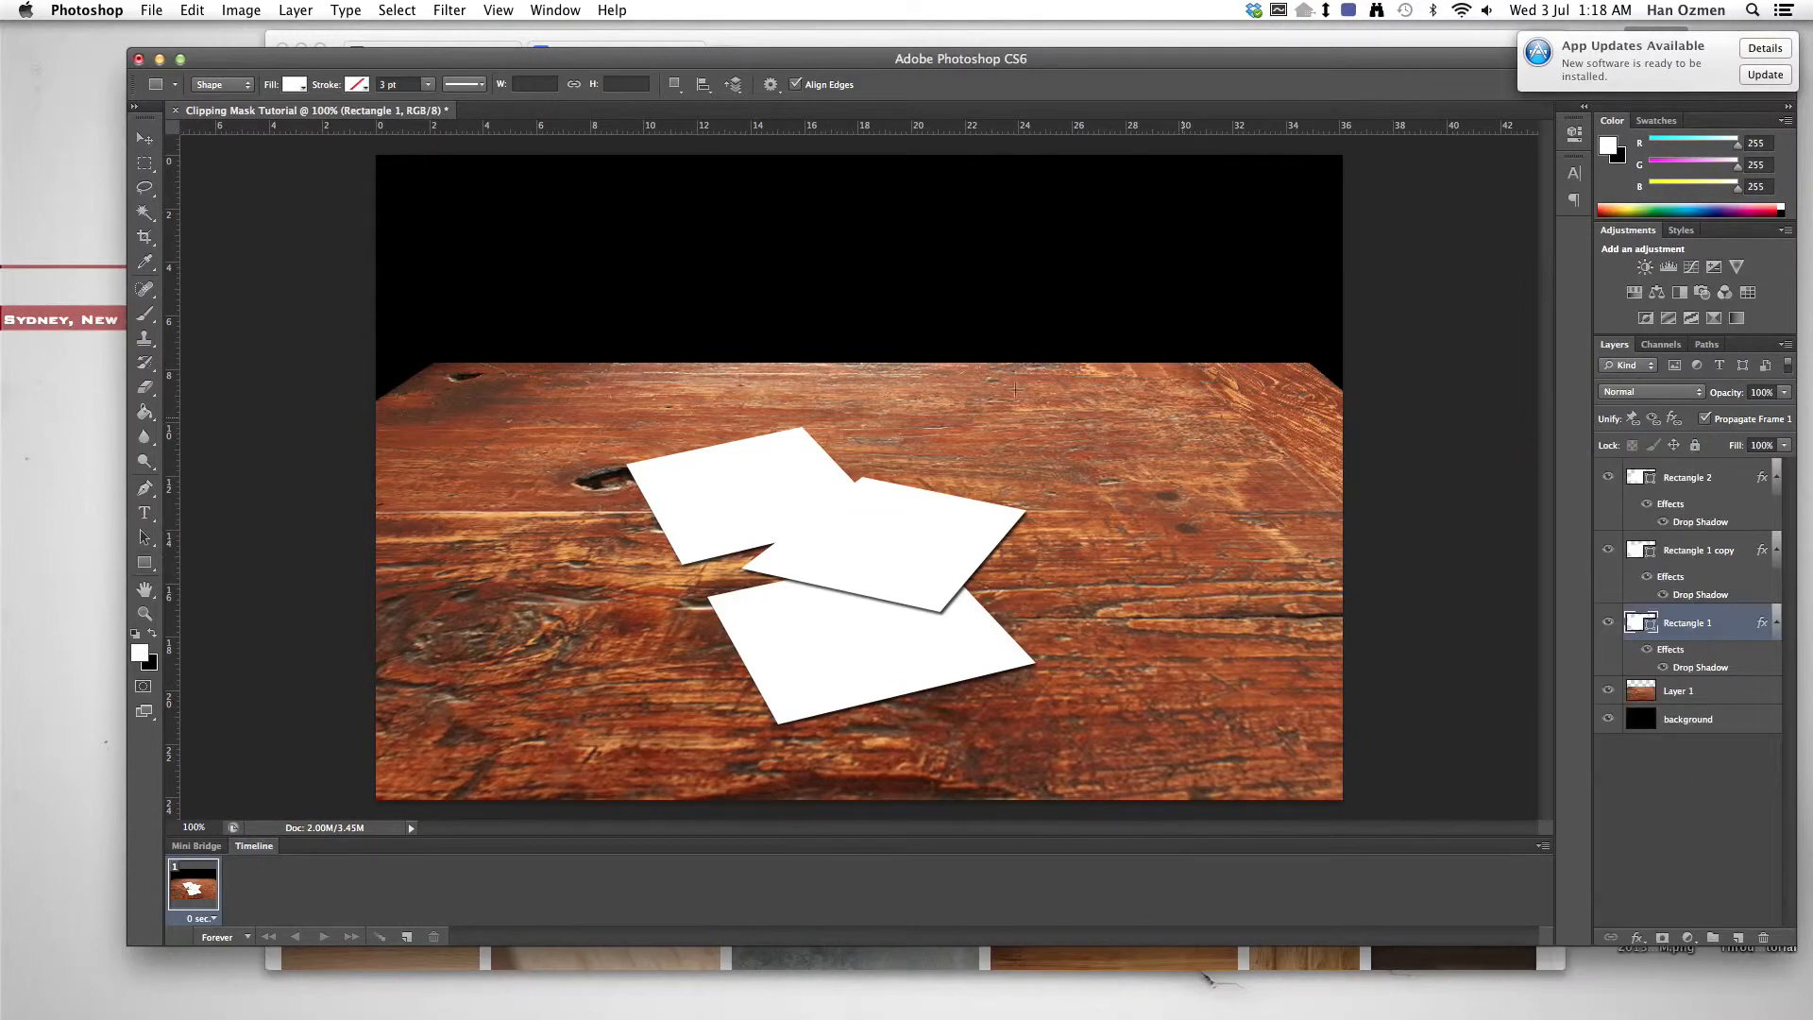
click(1238, 654)
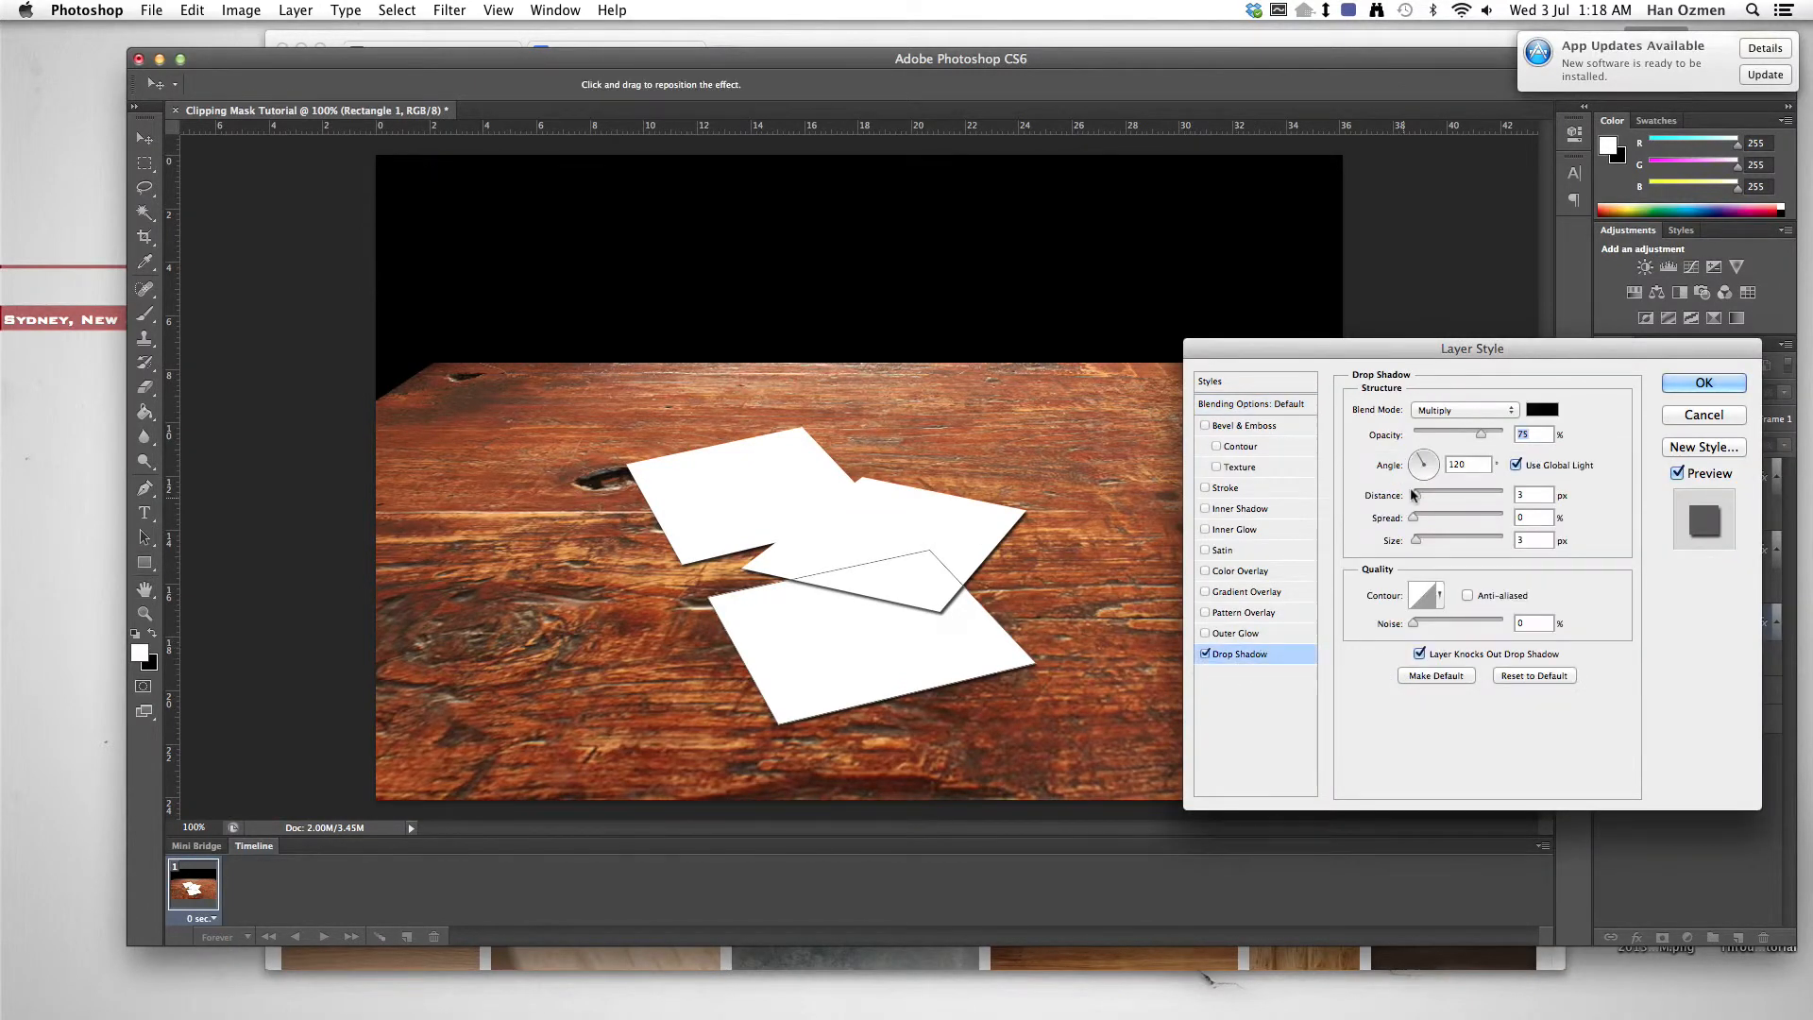
mouse_move(1479, 436)
mouse_down()
mouse_move(1442, 437)
mouse_move(1480, 437)
mouse_up()
click(1715, 417)
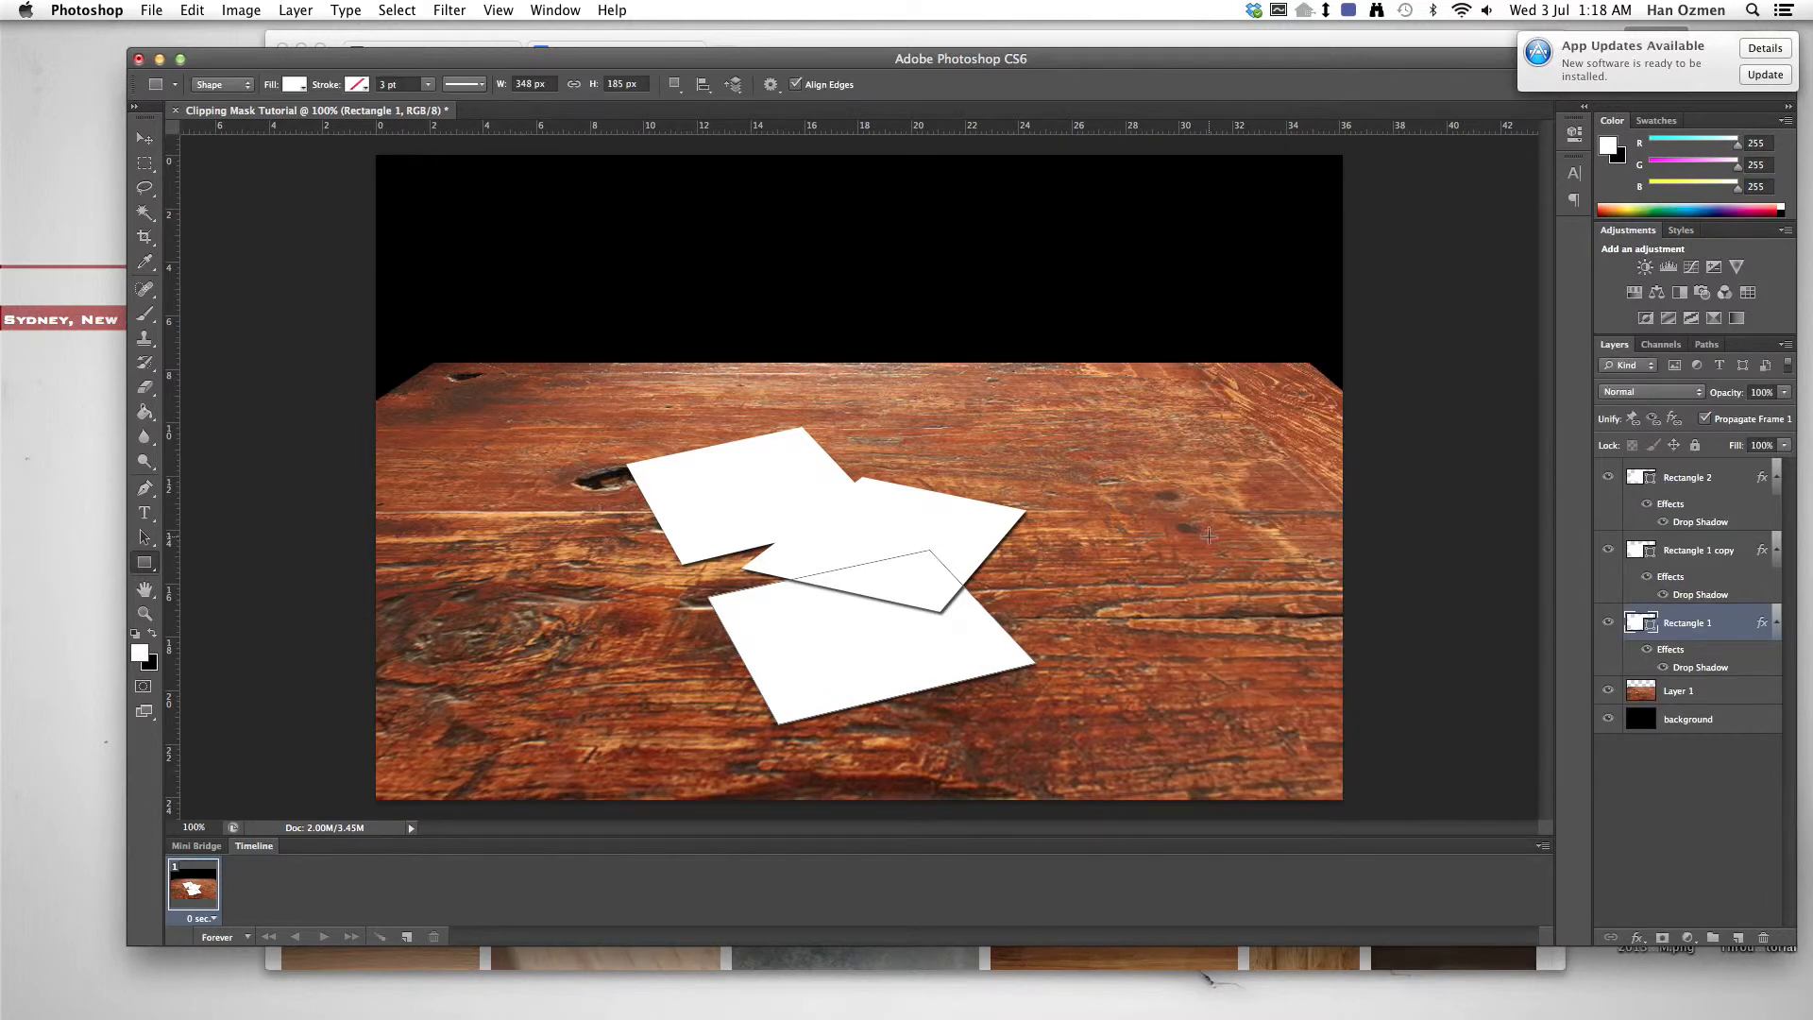
Step: Try the Rectangle 1 copy layer above Rectangle 2 in the layer stack
key(super+equal)
scroll(1218, 538, down, 3)
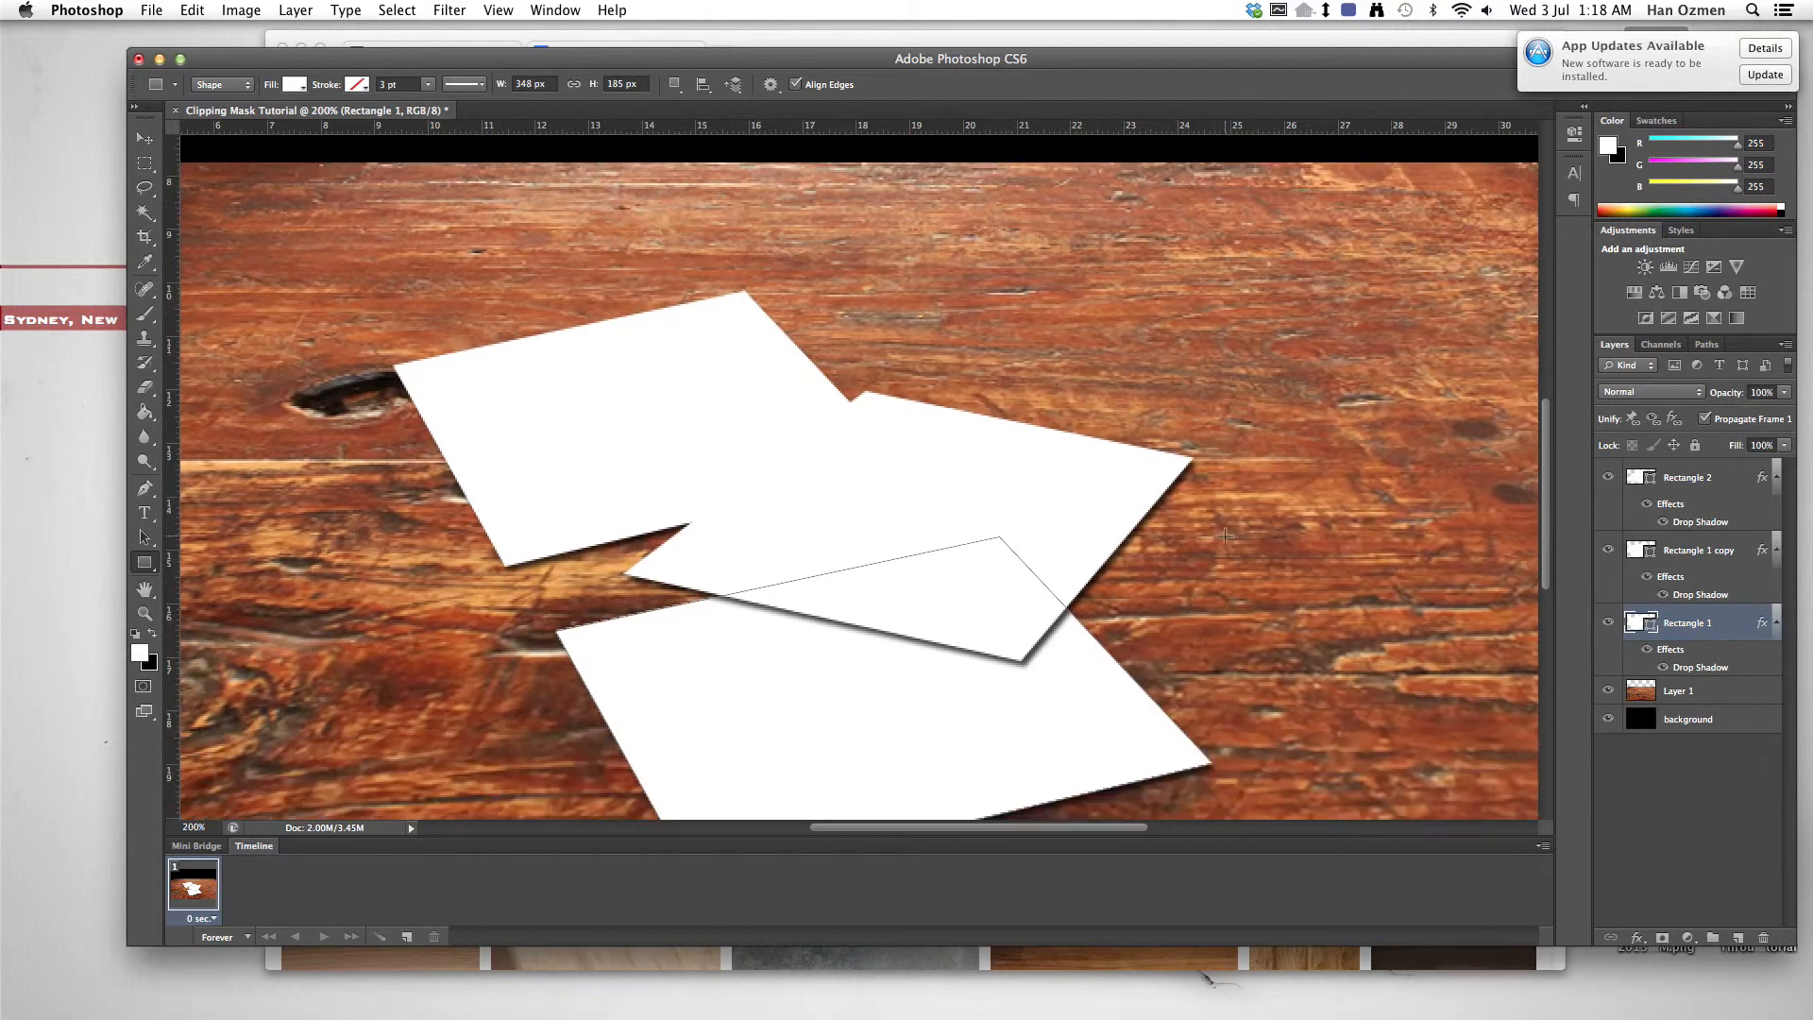
click(1690, 551)
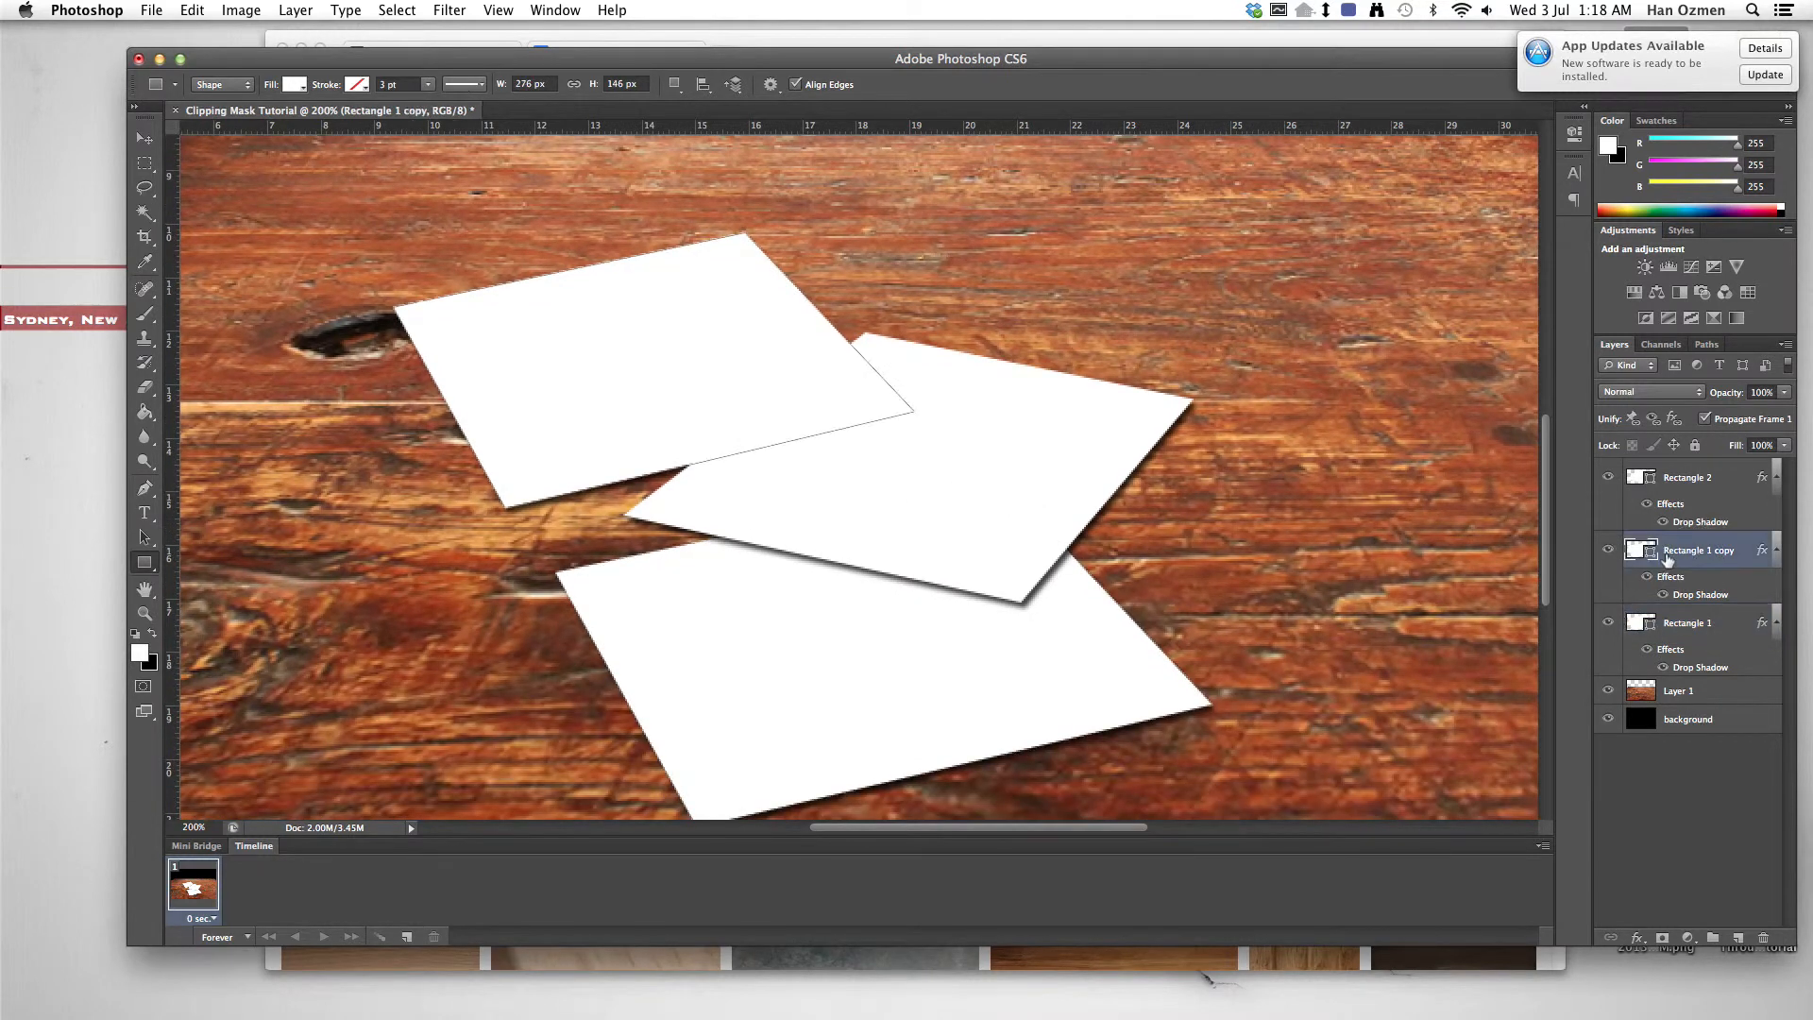
click(1608, 550)
click(1609, 552)
drag(1711, 552, 1714, 480)
click(1702, 720)
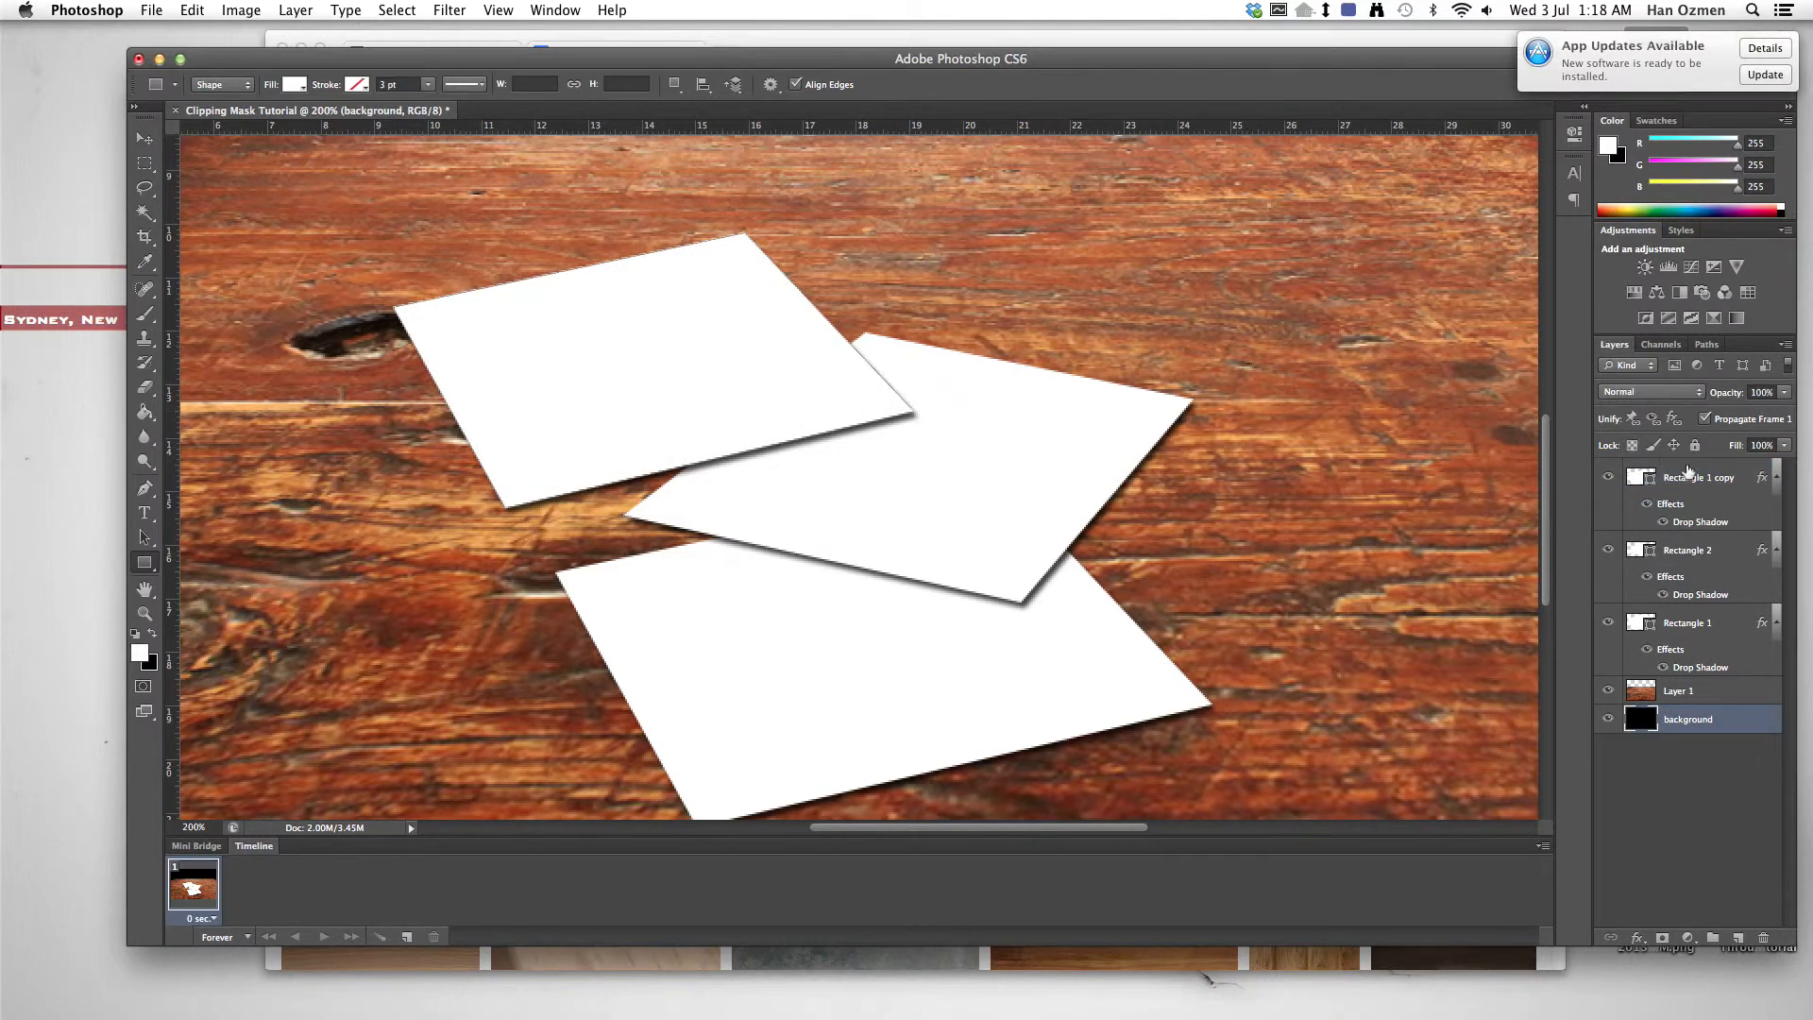
Step: Return the Rectangle 1 copy layer to its place between Rectangle 2 and Rectangle 1
click(1714, 499)
drag(1714, 501, 1712, 572)
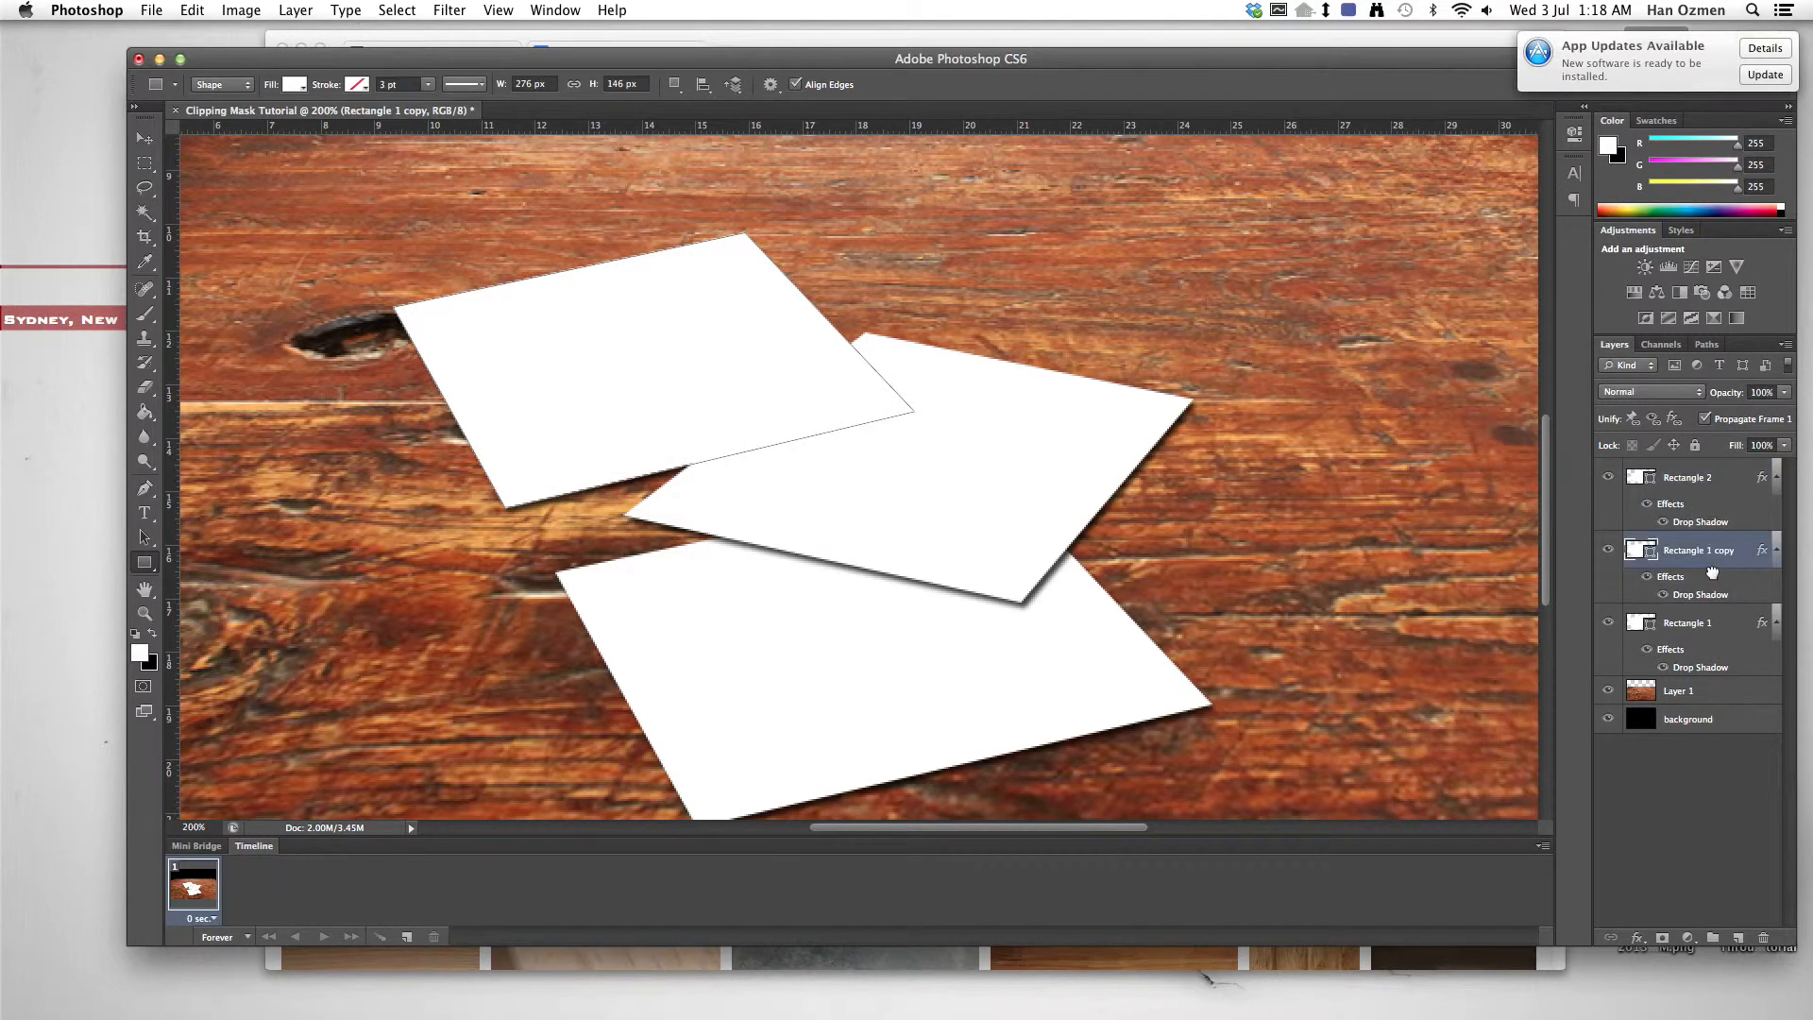
click(1710, 722)
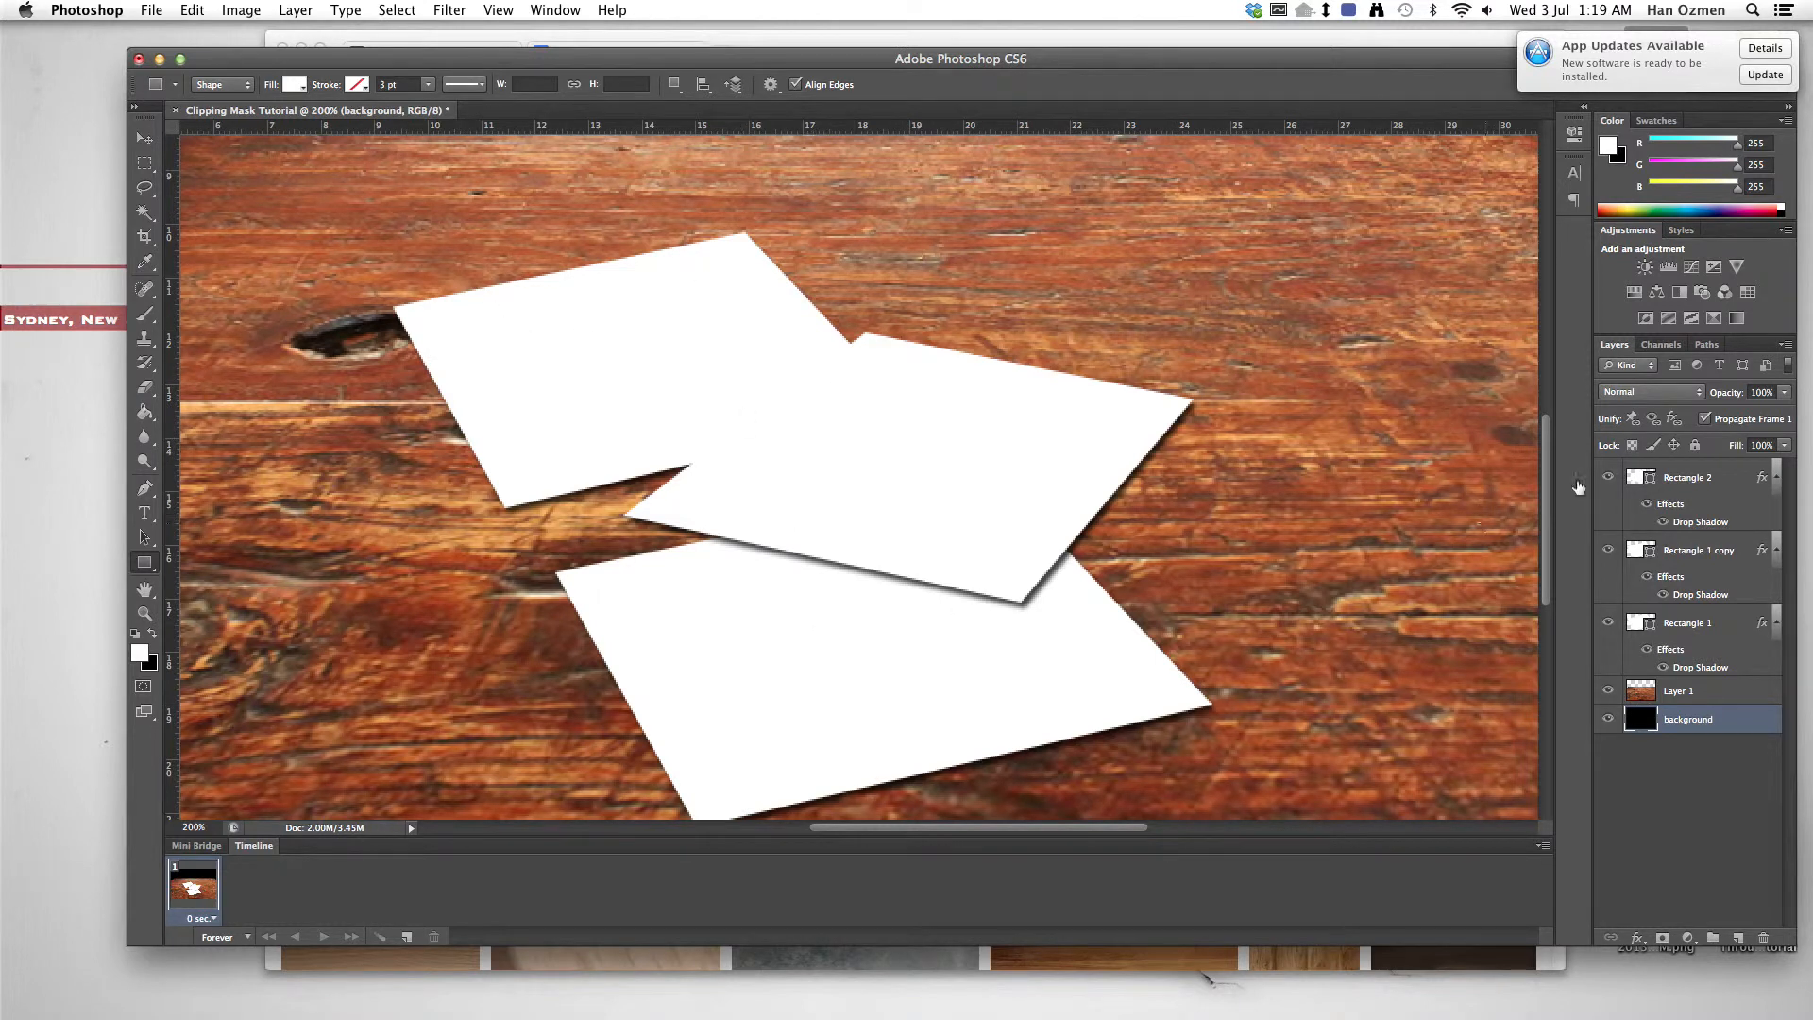
Step: Raise the Rectangle 1 copy layer to the top once more, then restore Rectangle 2 above it
click(1708, 557)
drag(1709, 557, 1690, 469)
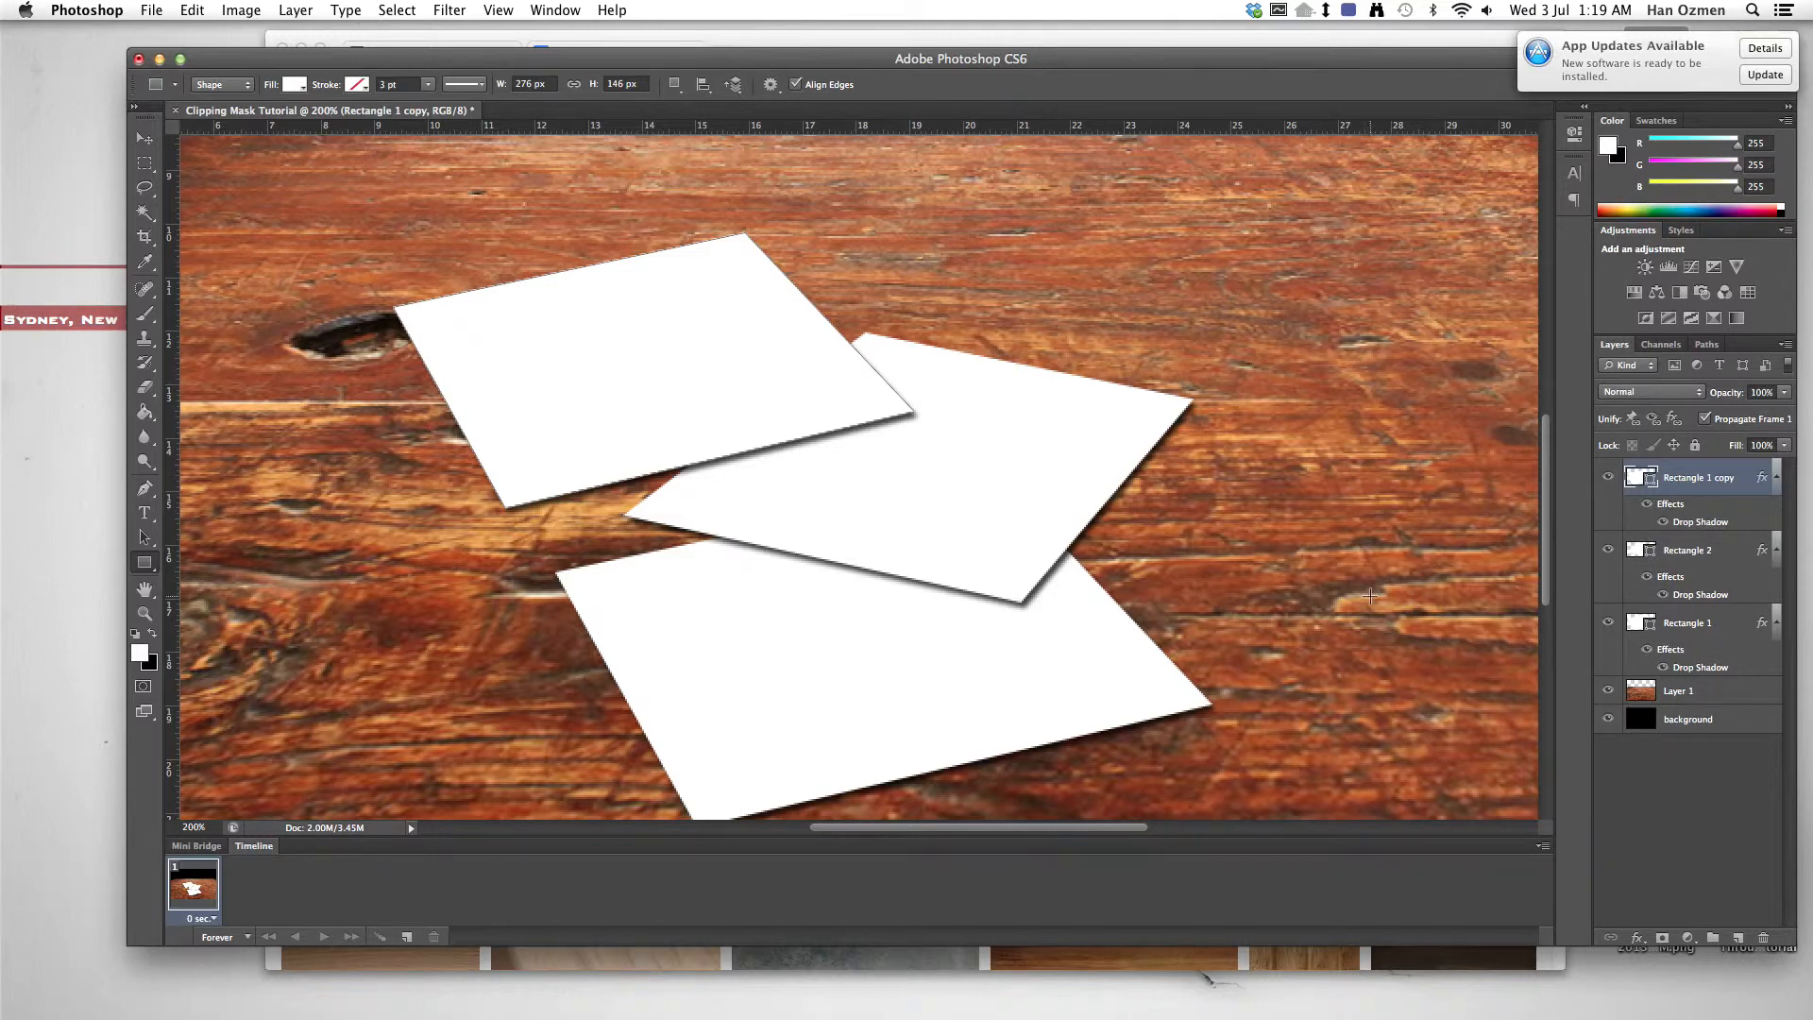
drag(1705, 549, 1733, 475)
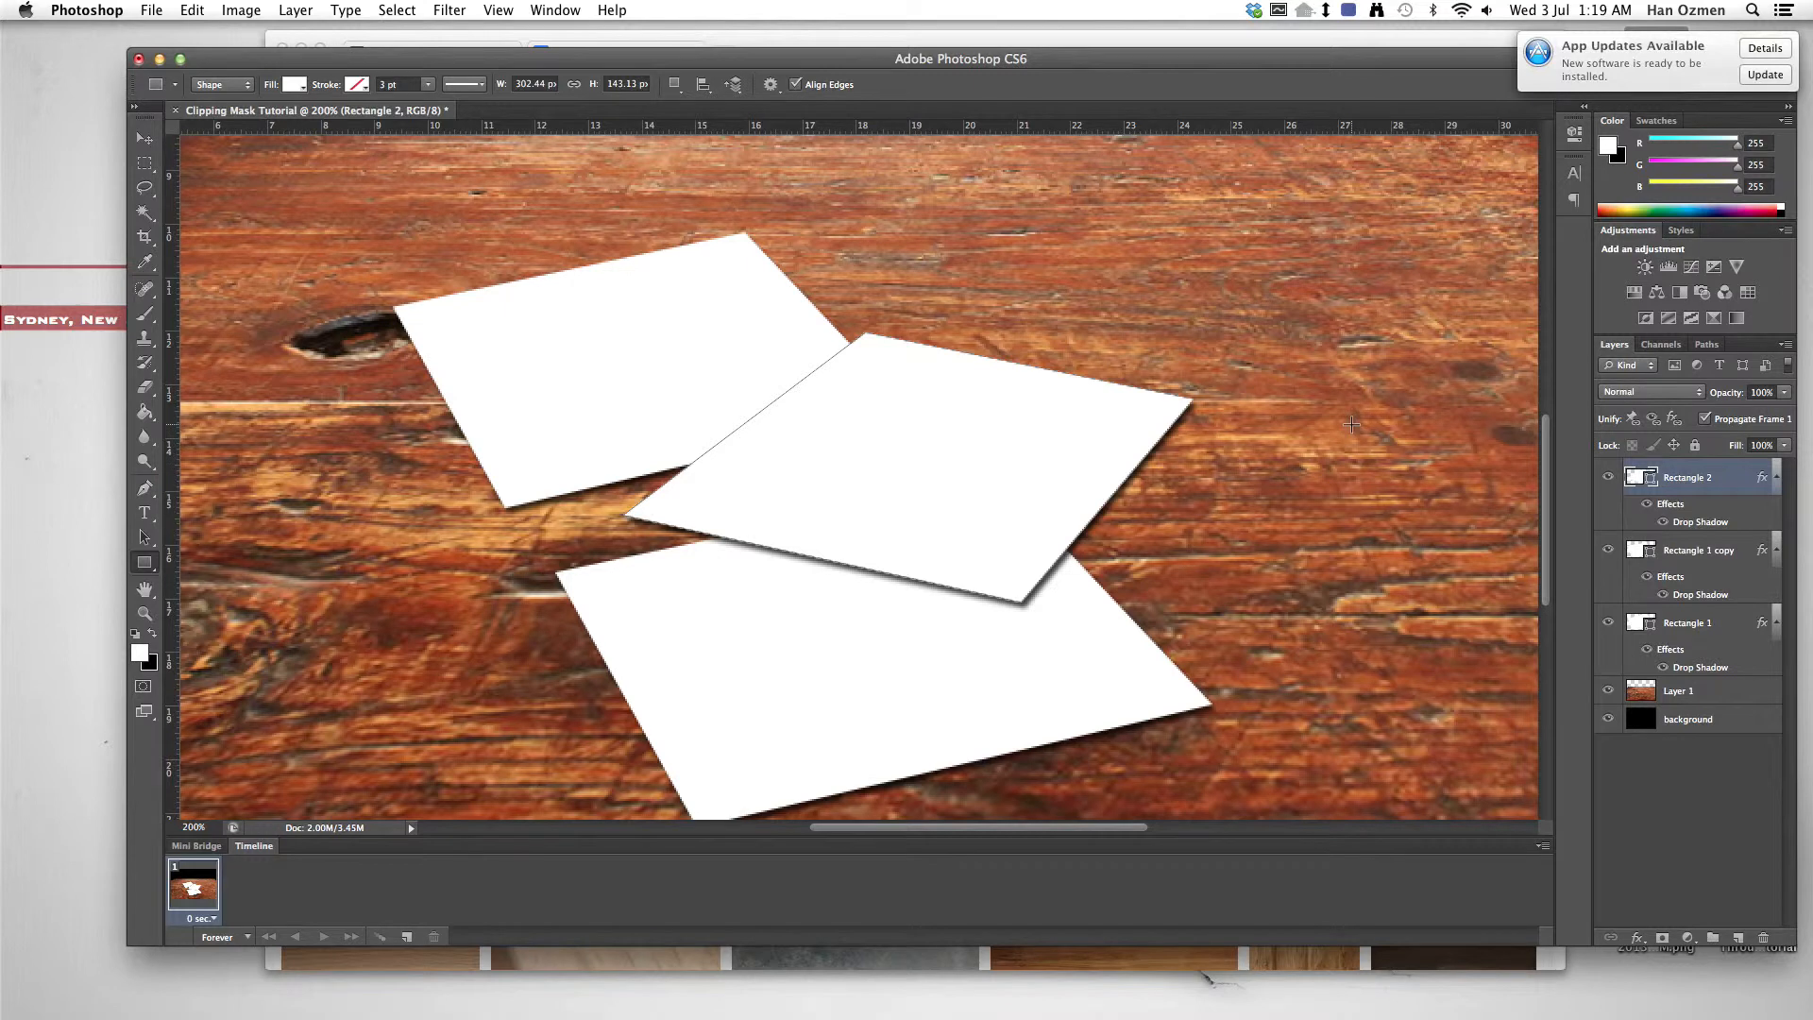
key(super+minus)
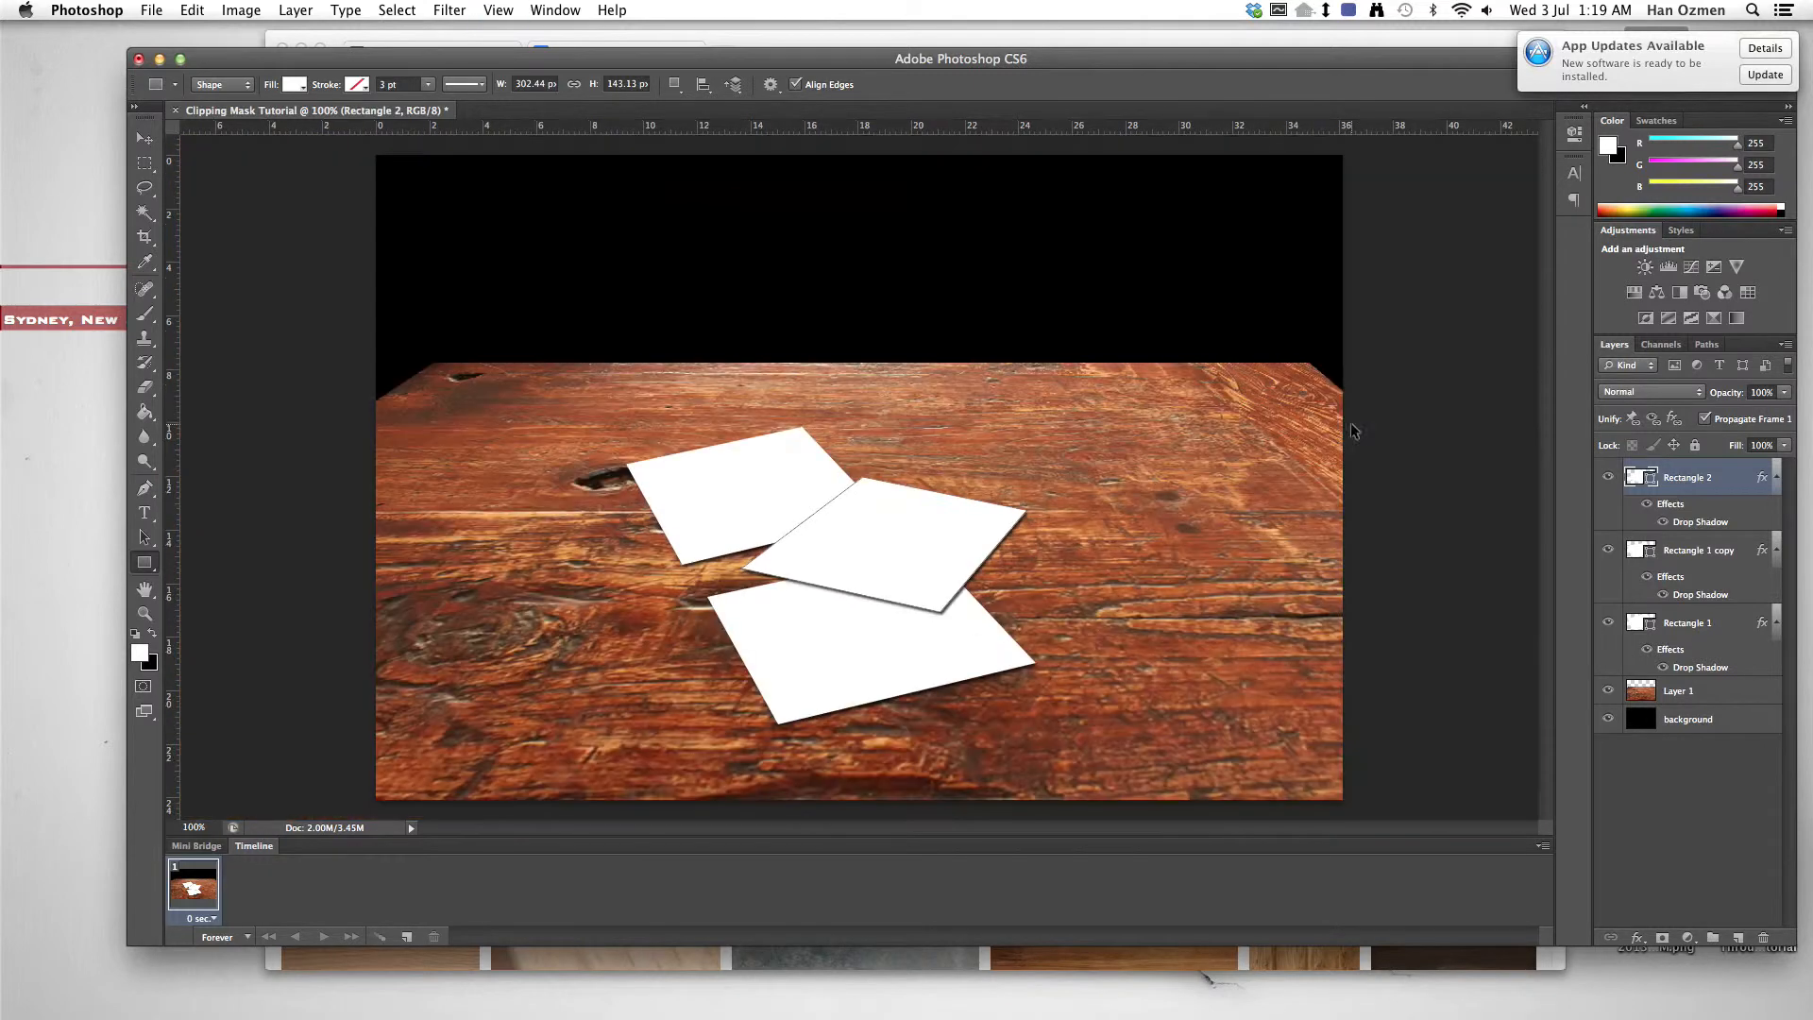
Step: Select the background layer, switch to Chrome and search Google Images for "car drawing"
click(1681, 717)
click(609, 968)
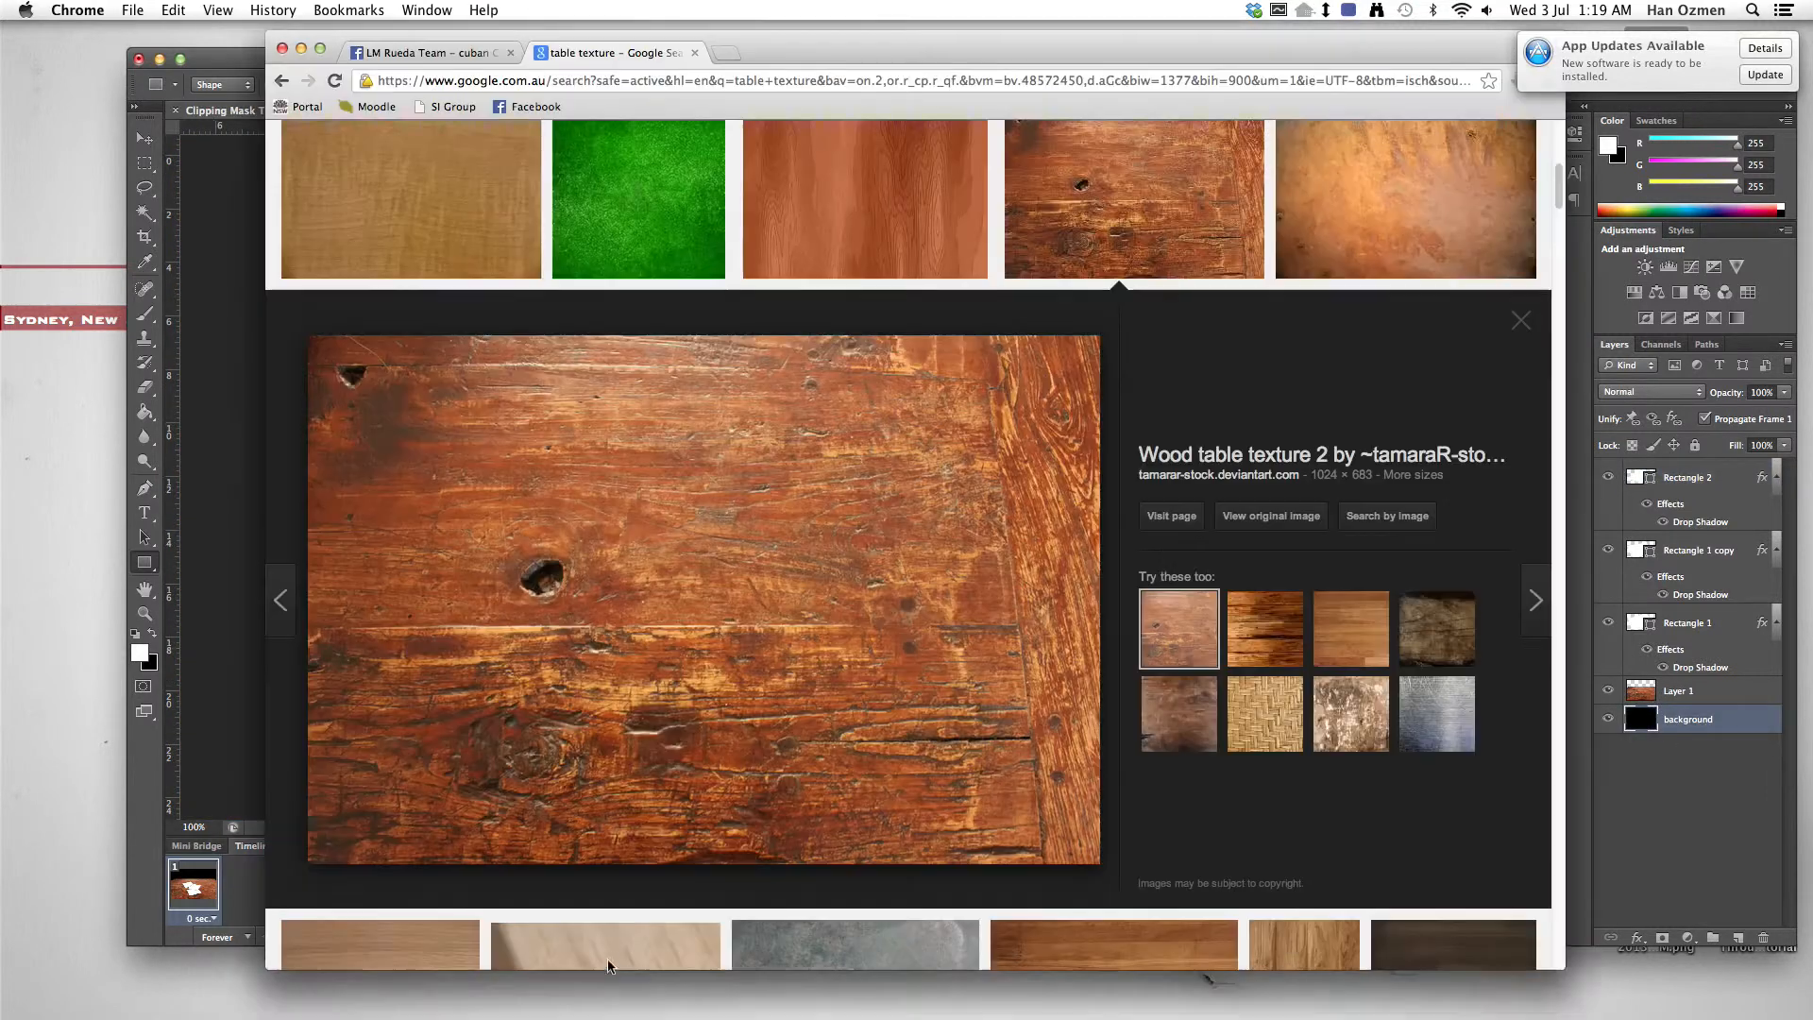
scroll(581, 381, up, 8)
click(515, 185)
key(super+a)
text(car drawing)
key(Return)
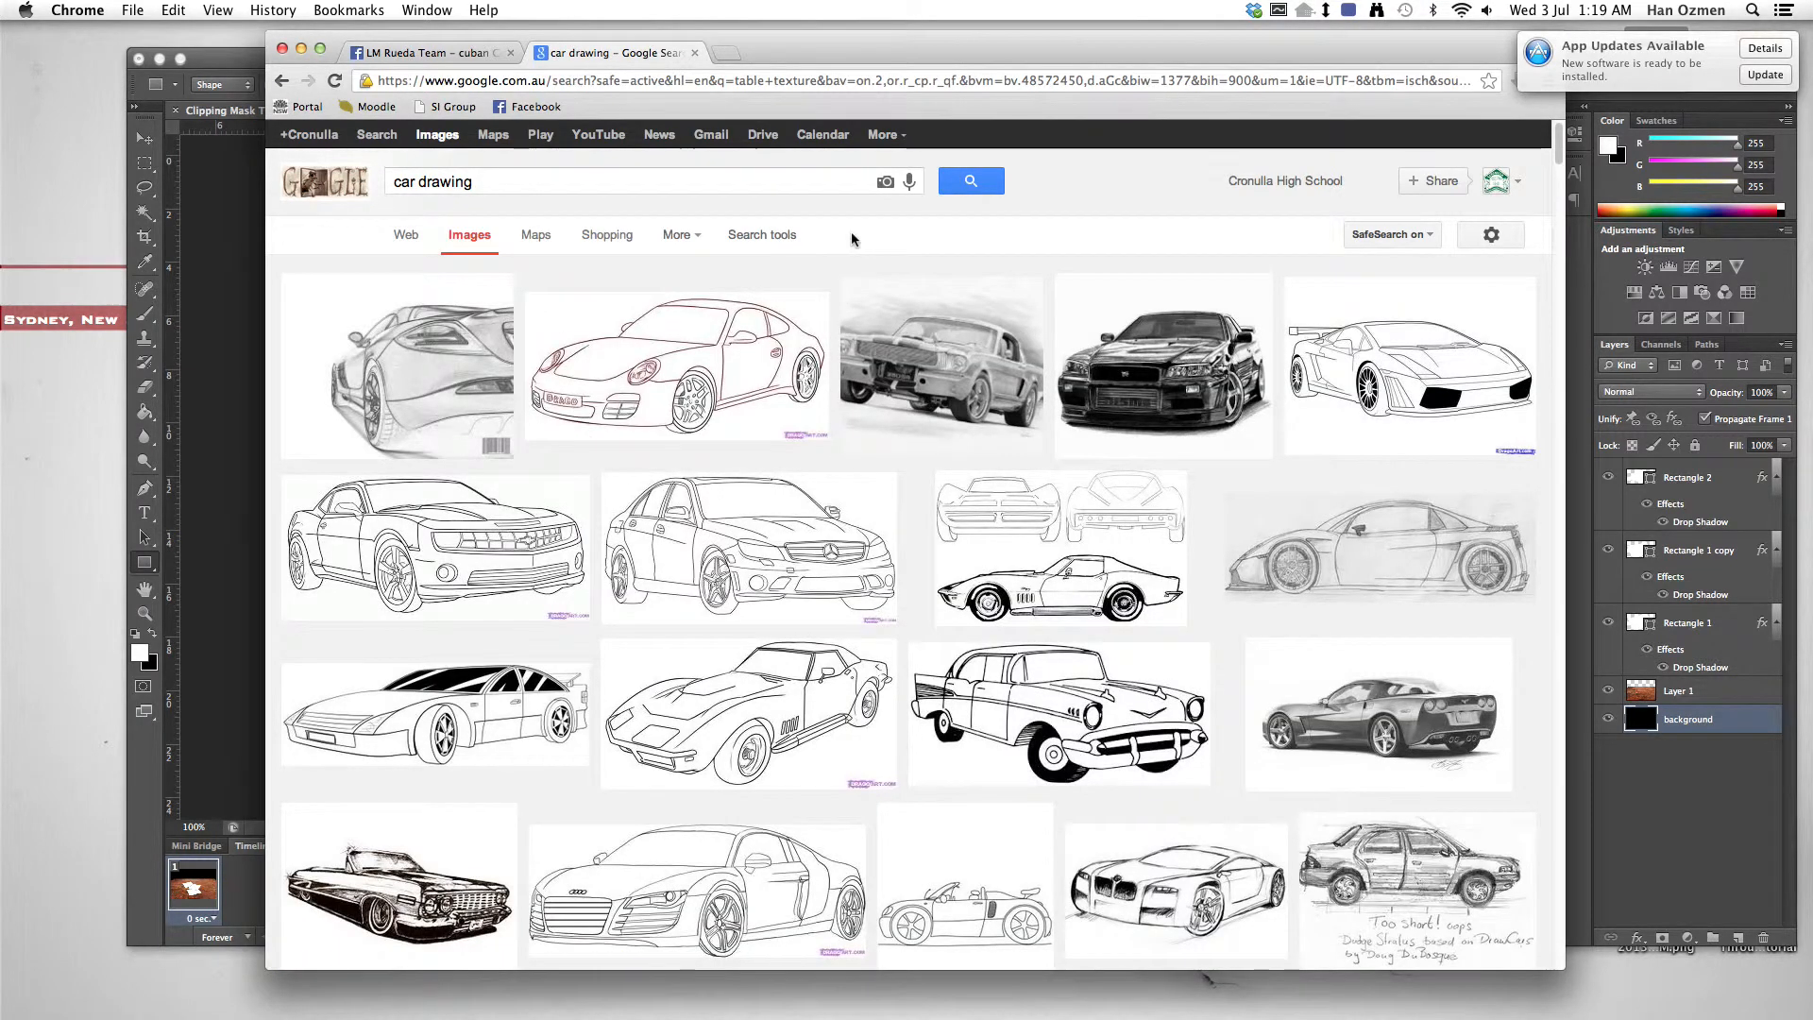
Step: Open the rear-view pencil sketch from worldfuturecar.blogspot.com and copy its image
scroll(863, 236, down, 2)
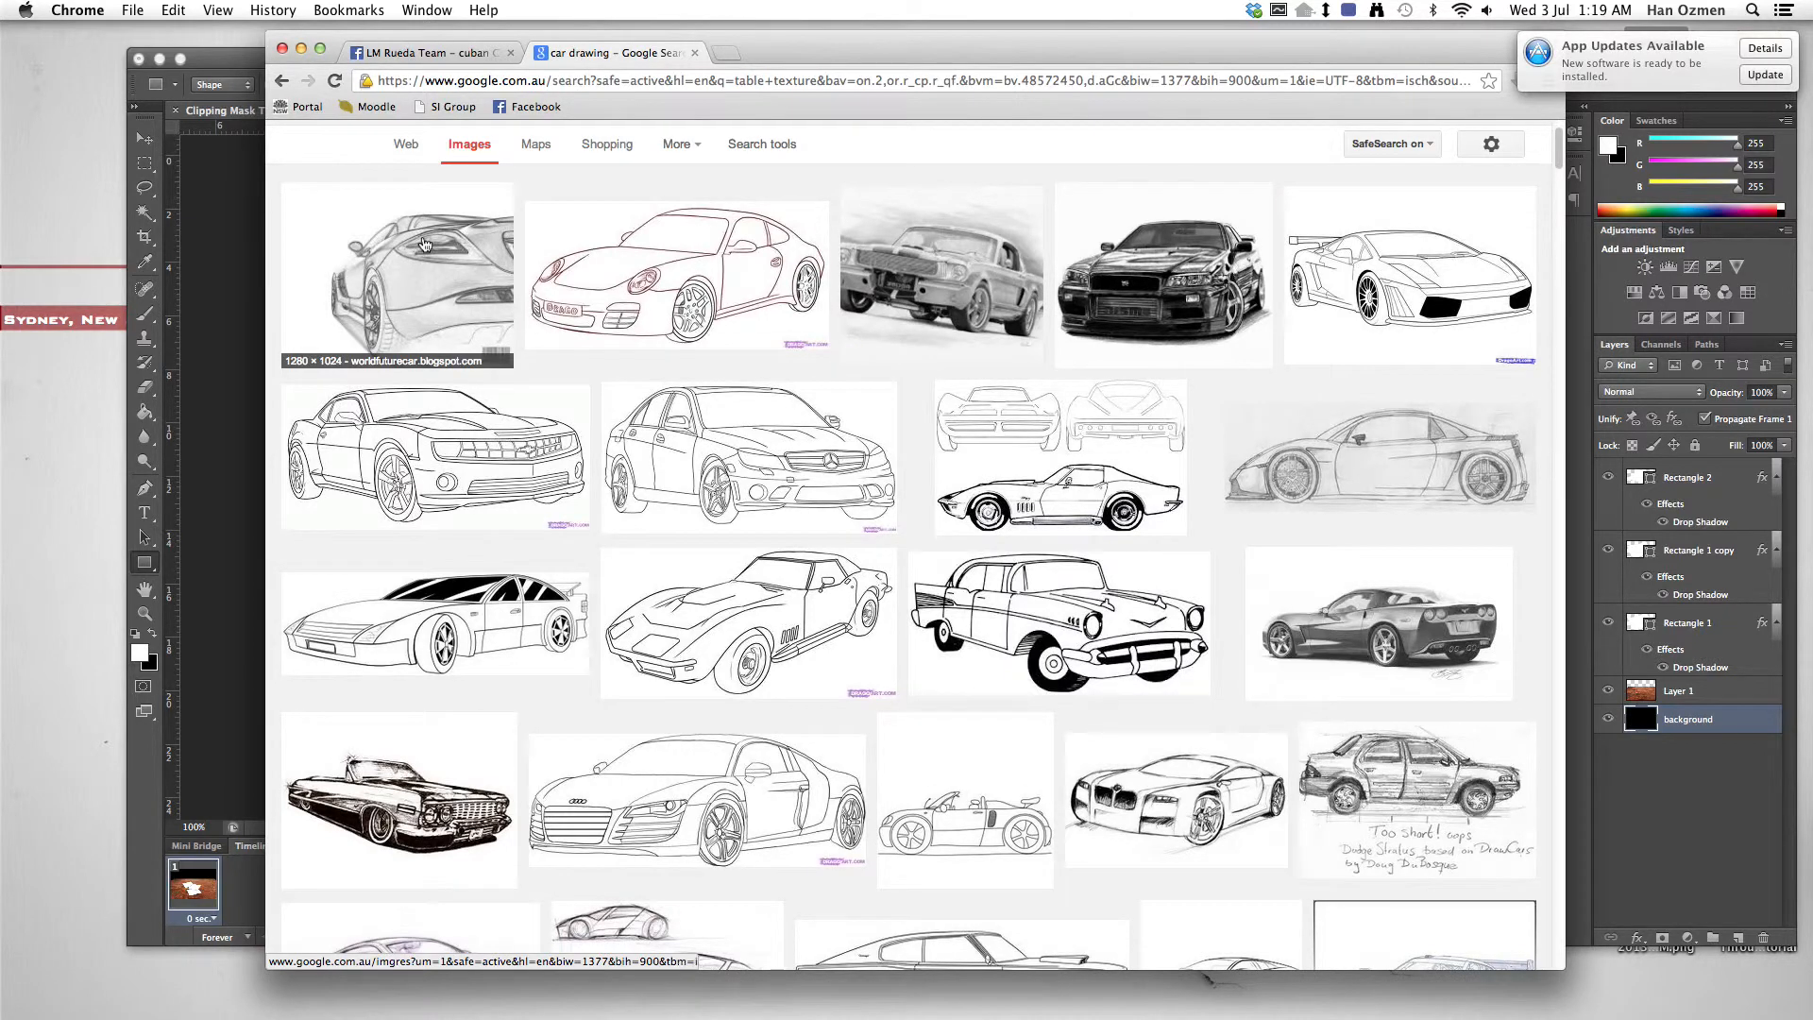
click(425, 246)
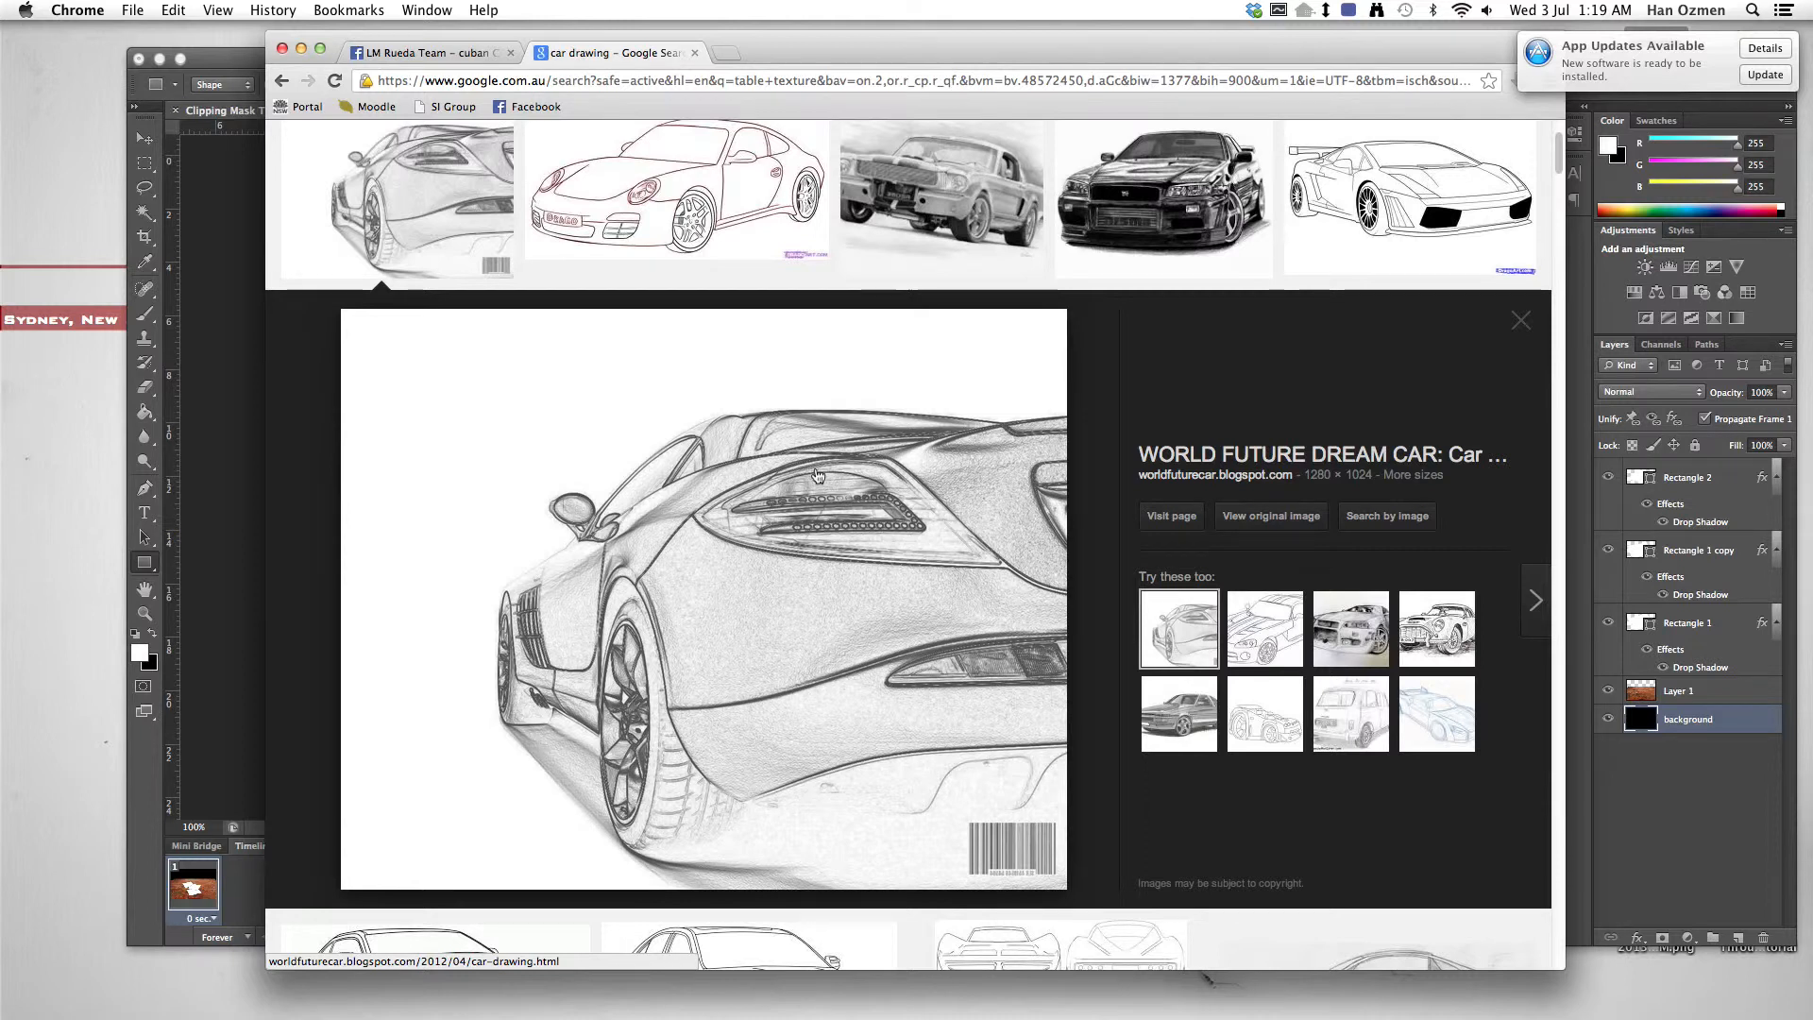
right_click(817, 473)
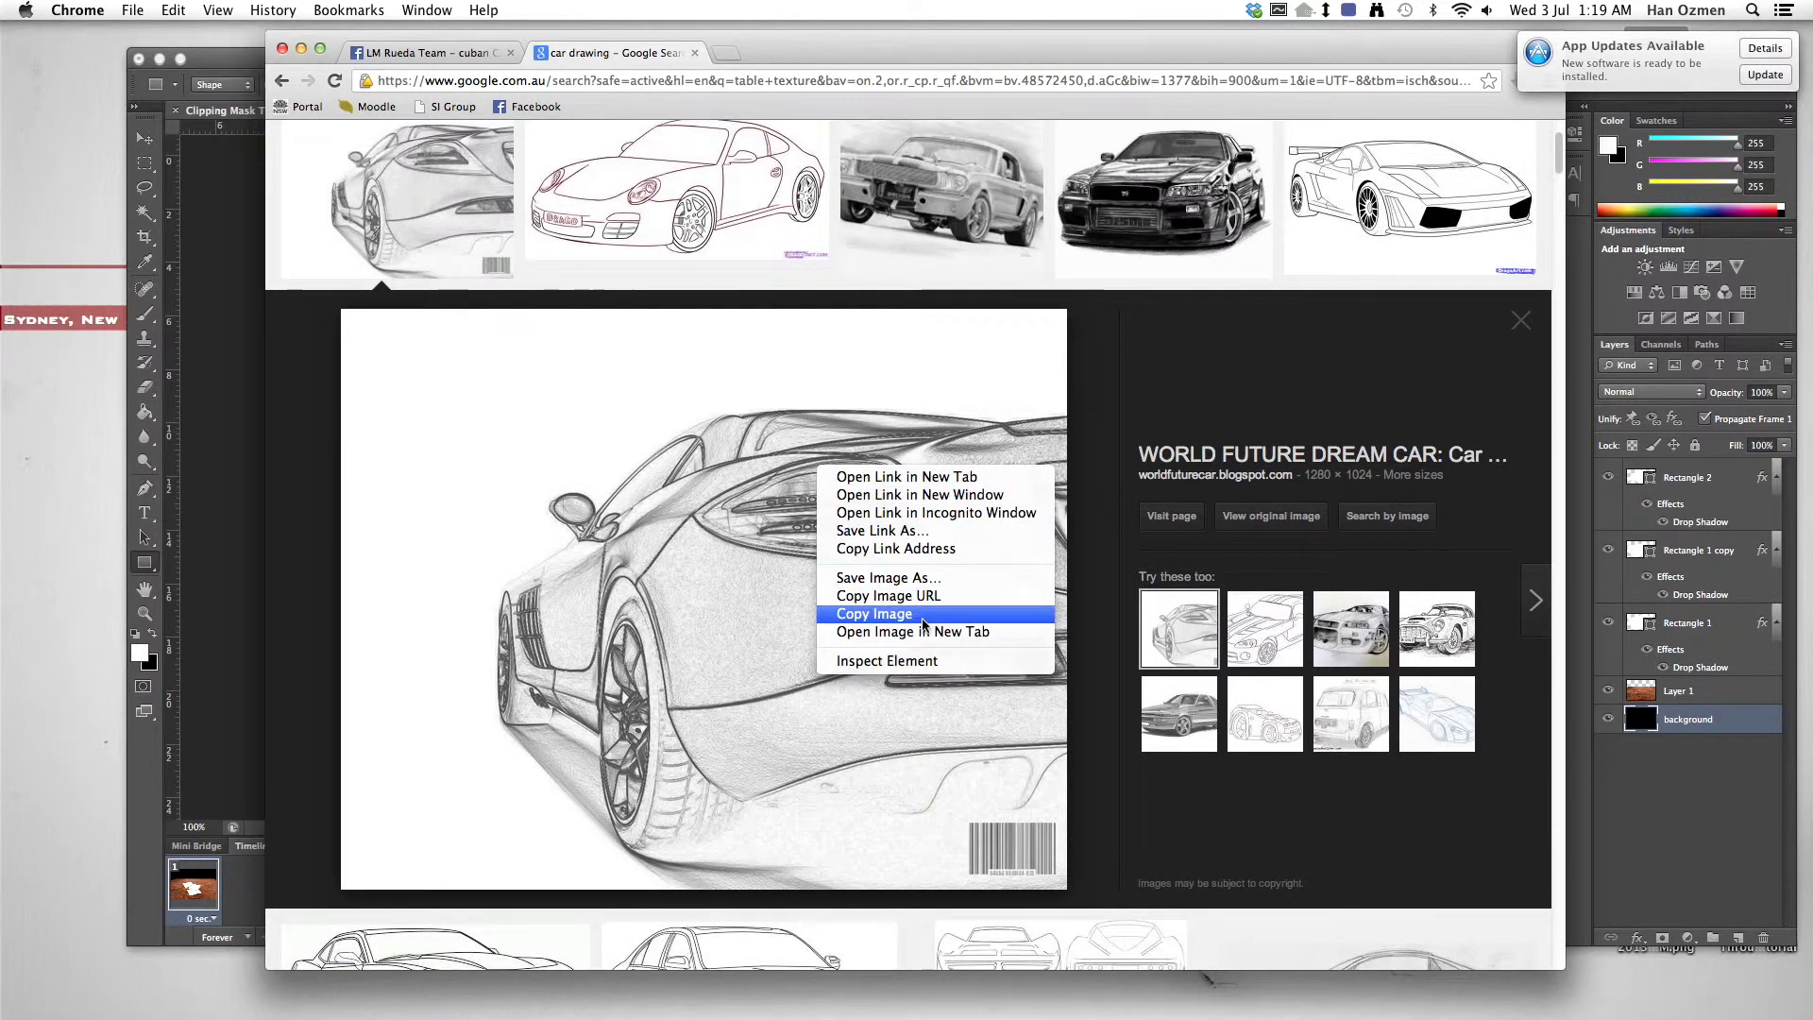
click(887, 613)
Step: Switch back to Photoshop, paste the car sketch as a new layer and move it to the top of the stack
click(223, 457)
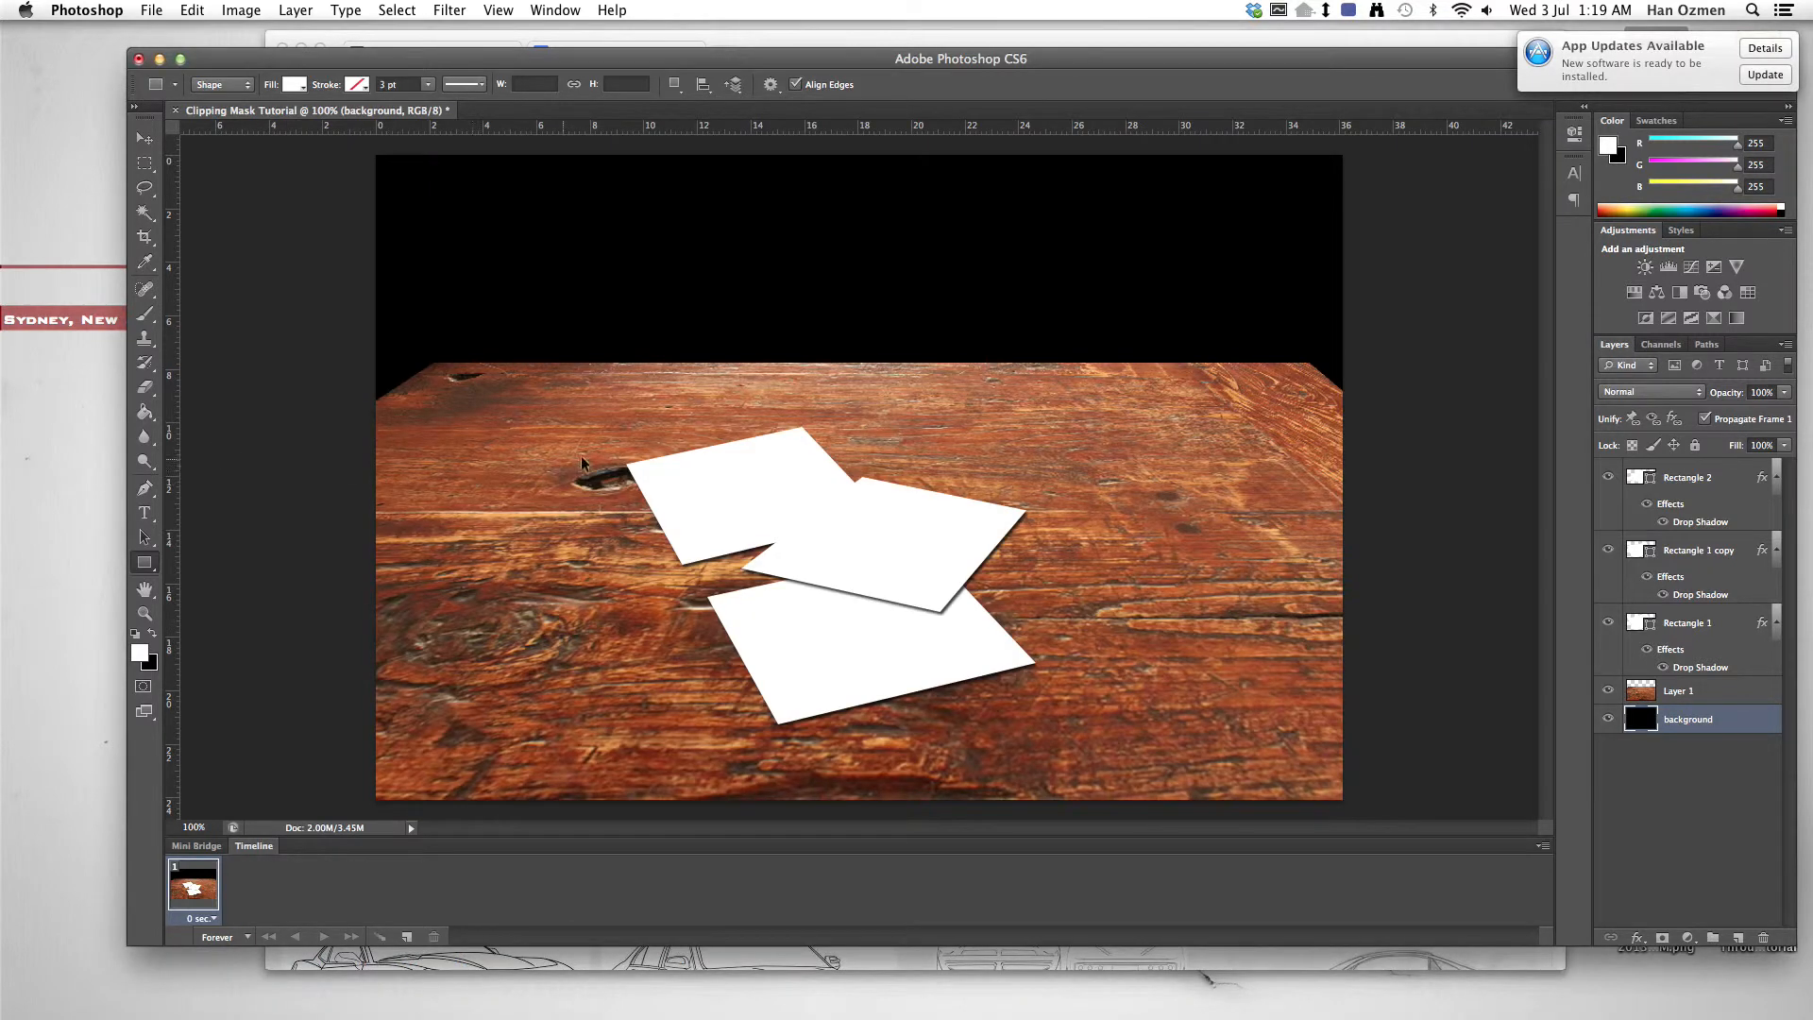
key(super+v)
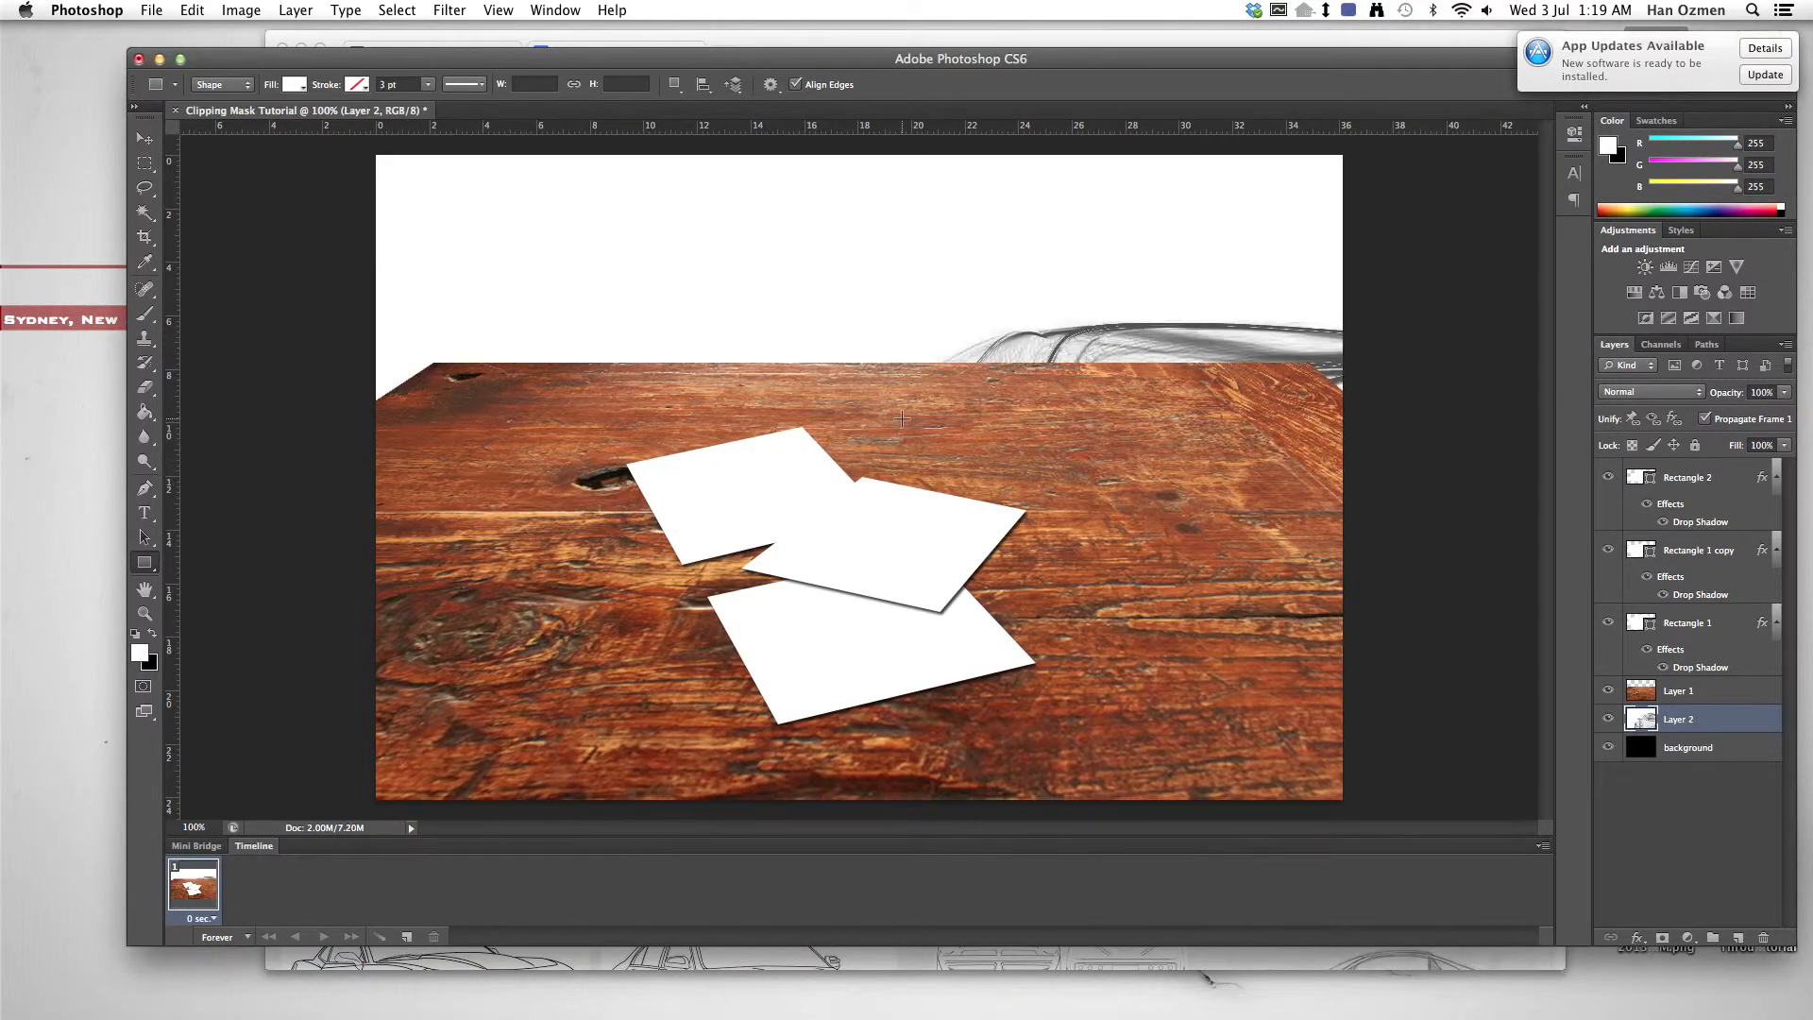
key(super+minus)
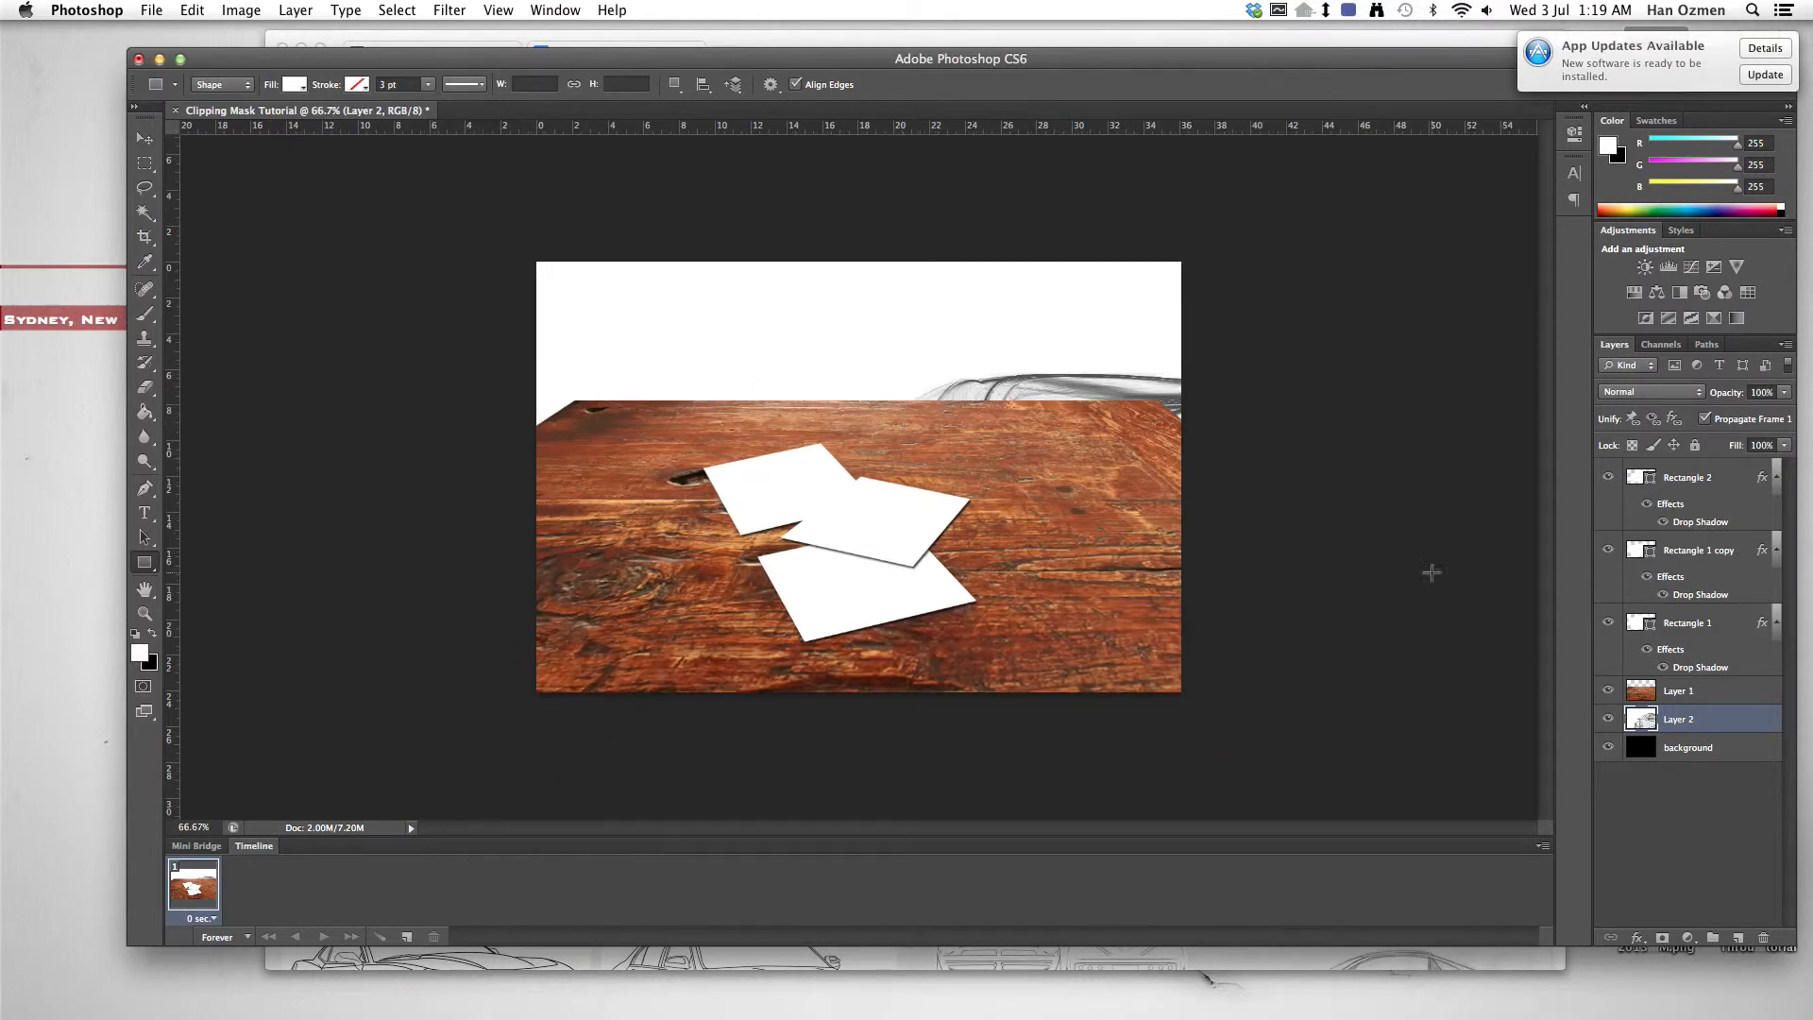
drag(1700, 719, 1726, 478)
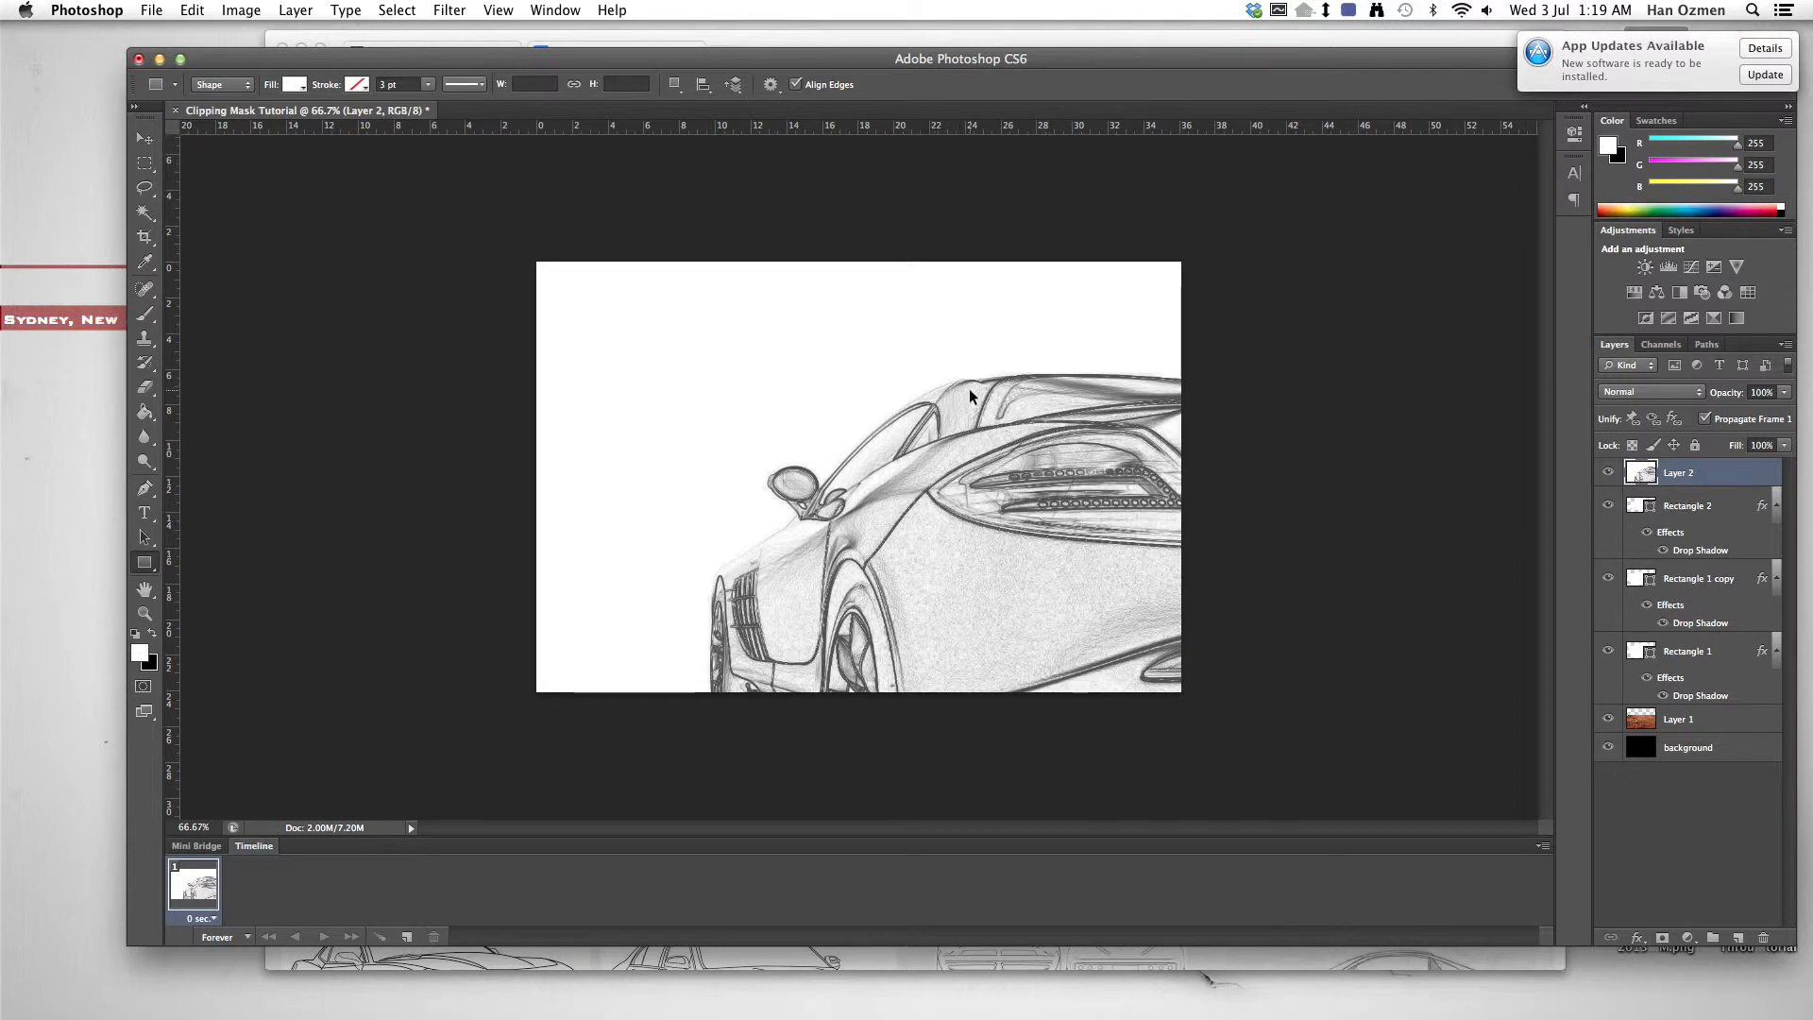
Step: Scale the car sketch down to fit within the canvas, position it over the three sheets and apply the transform
key(ctrl+t)
drag(534, 264, 838, 493)
drag(1023, 566, 756, 342)
drag(592, 290, 676, 356)
drag(1081, 429, 956, 542)
key(Return)
key(u)
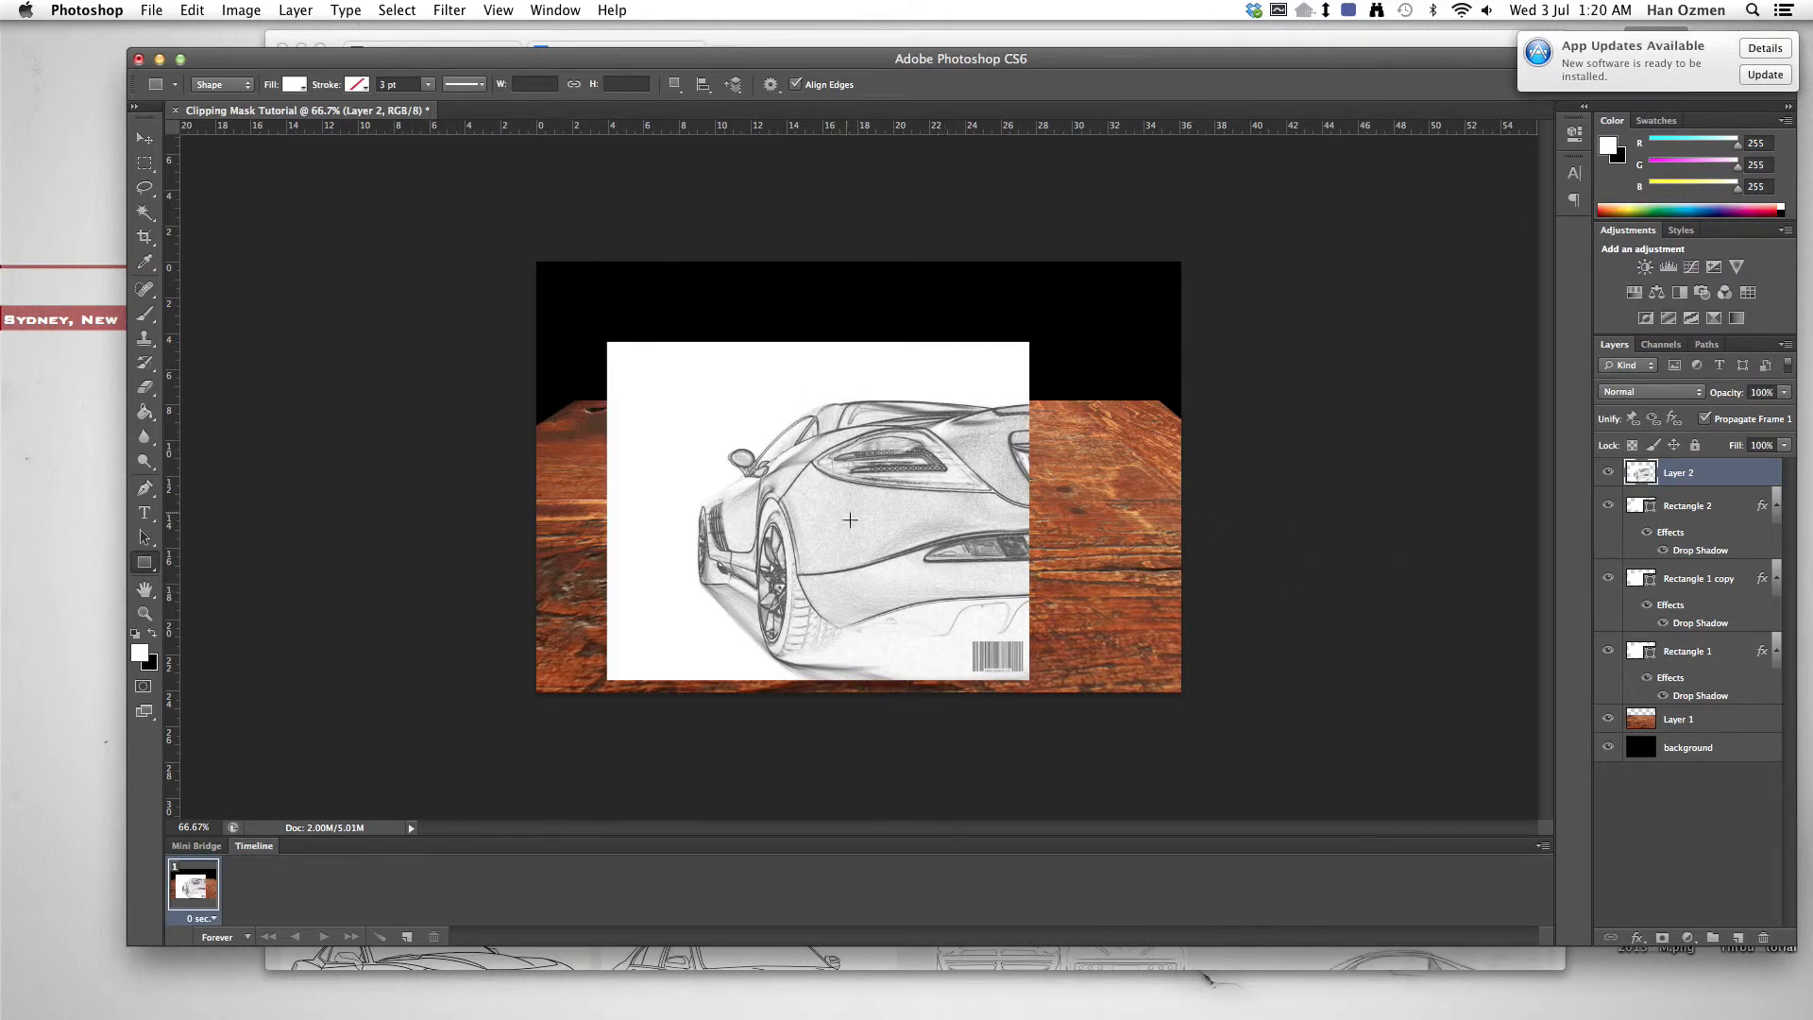
Step: Hide the car sketch on Layer 2 and merge the Rectangle 2, Rectangle 1 copy and Rectangle 1 shapes into one layer
click(1609, 473)
click(1673, 510)
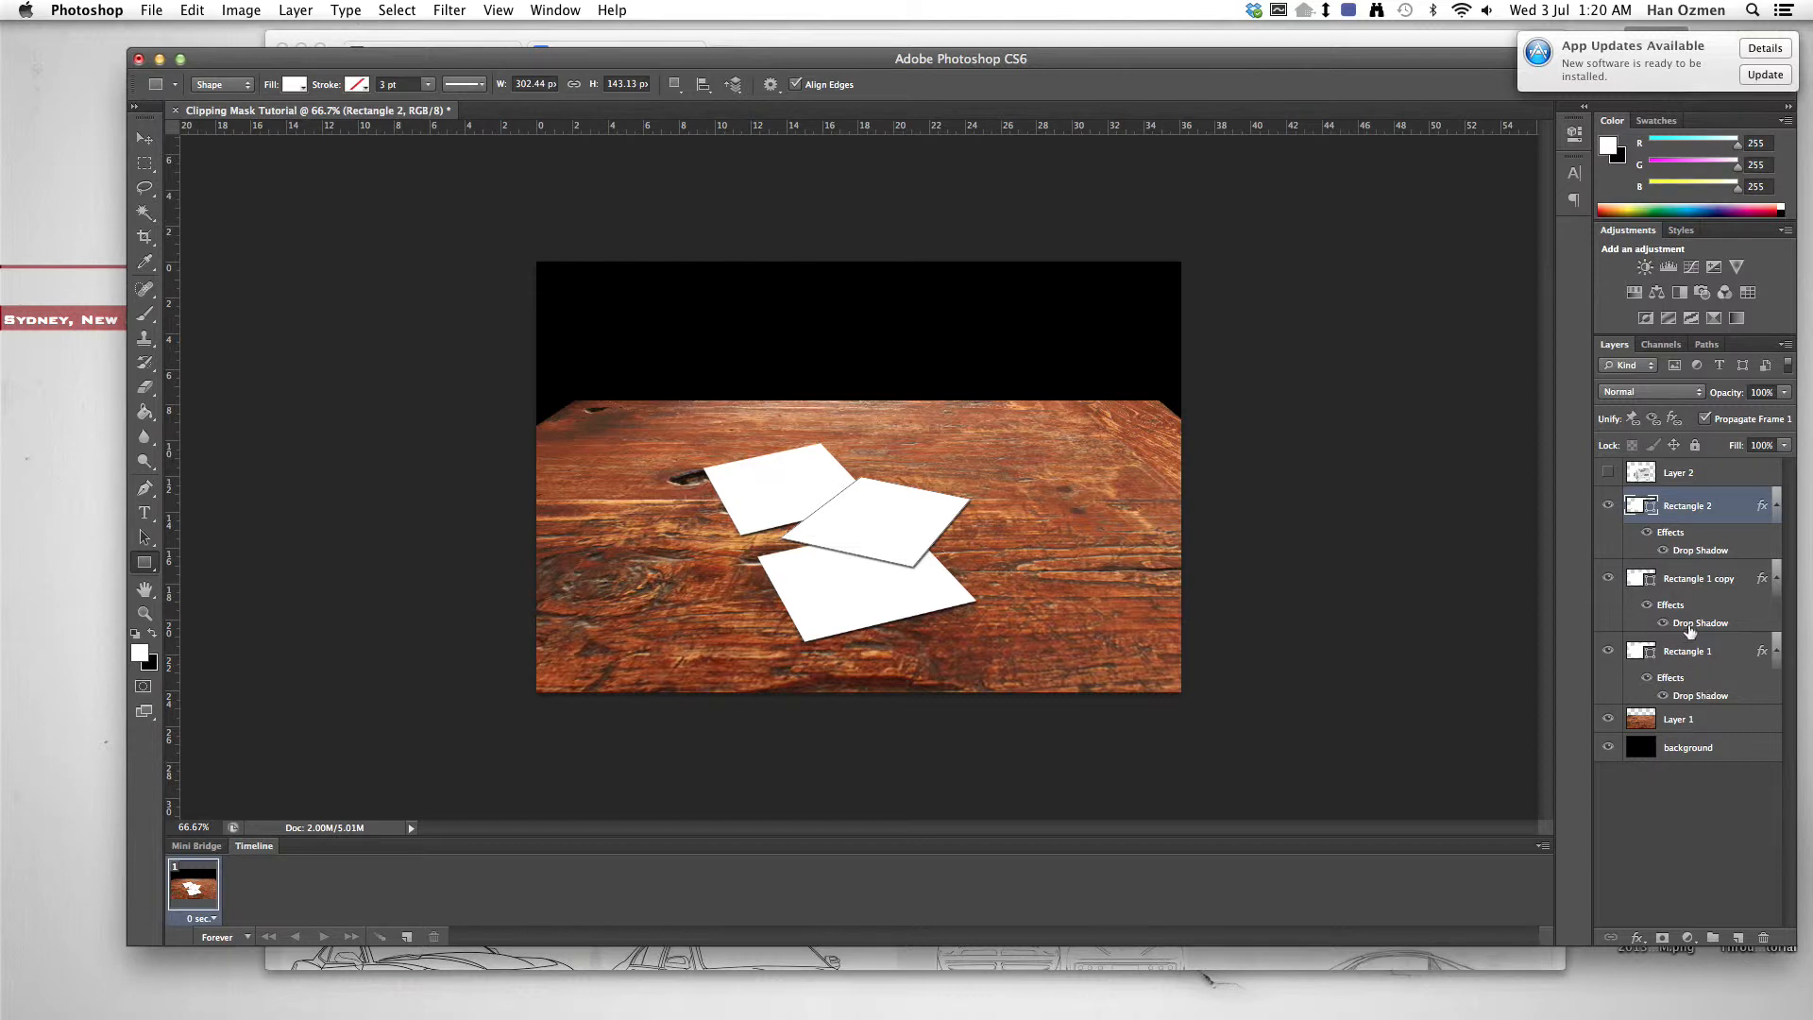
key(super+equal)
key(super+equal)
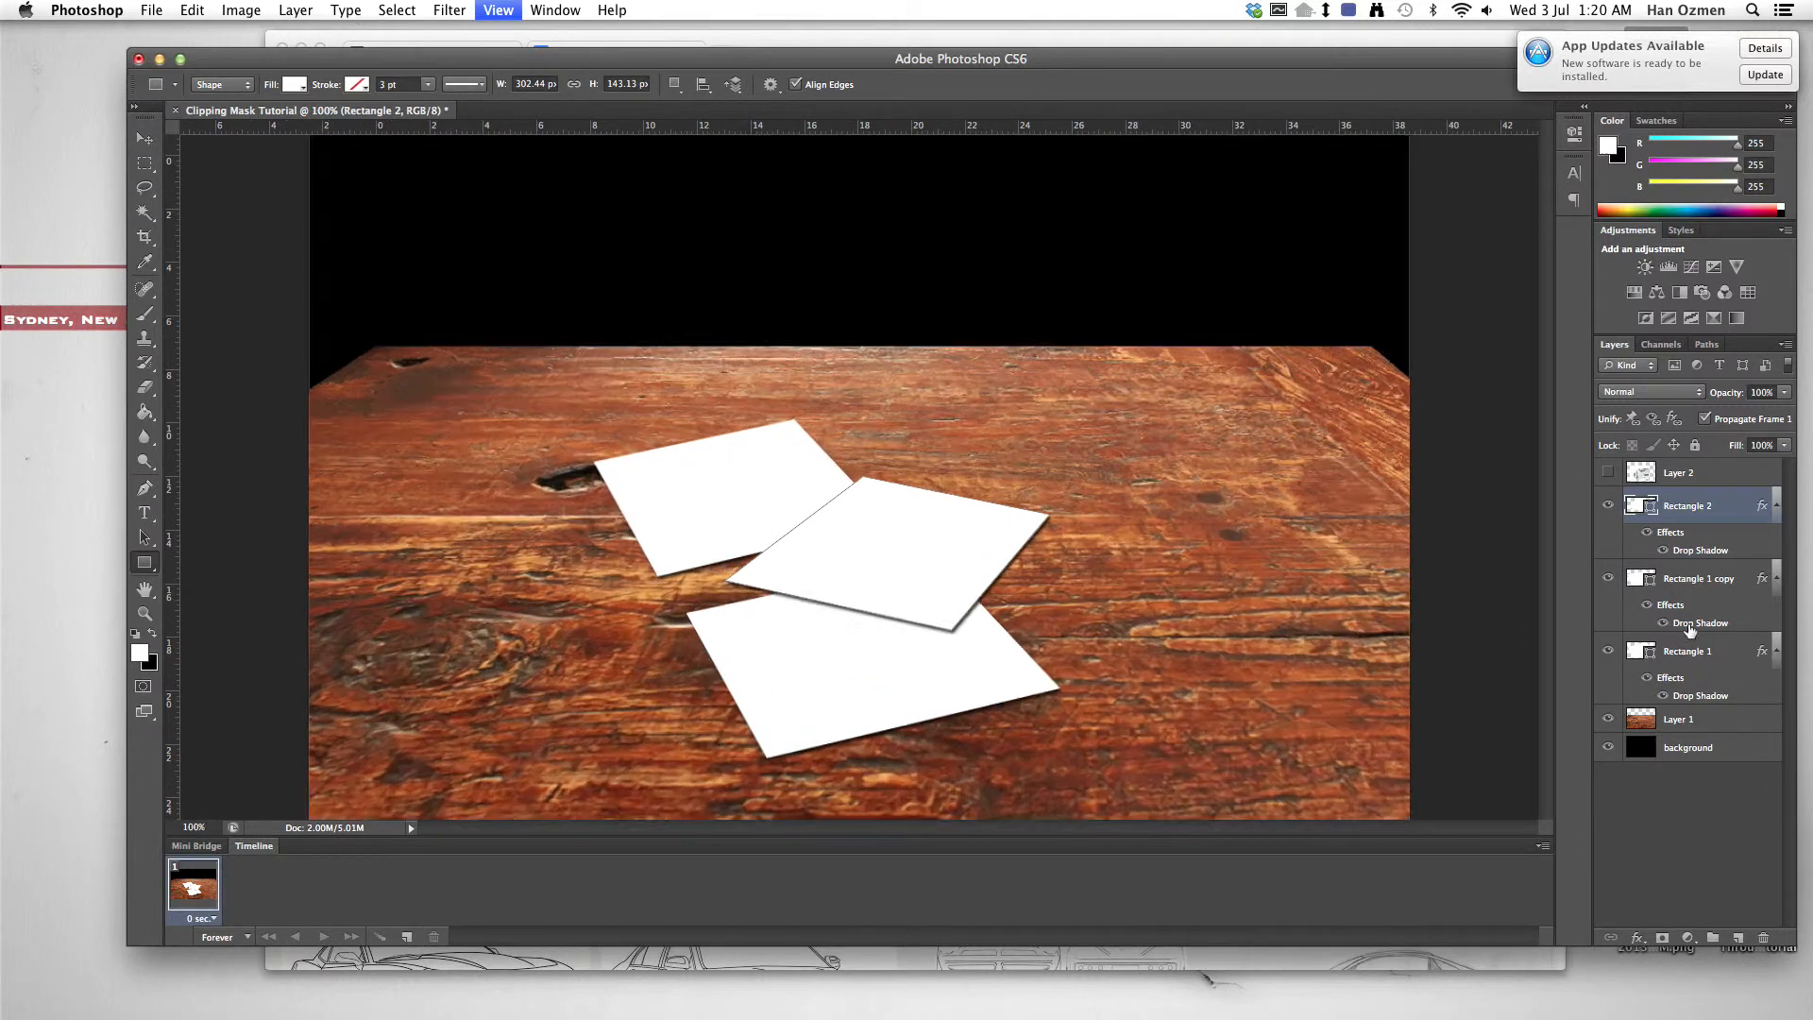
scroll(1246, 616, down, 5)
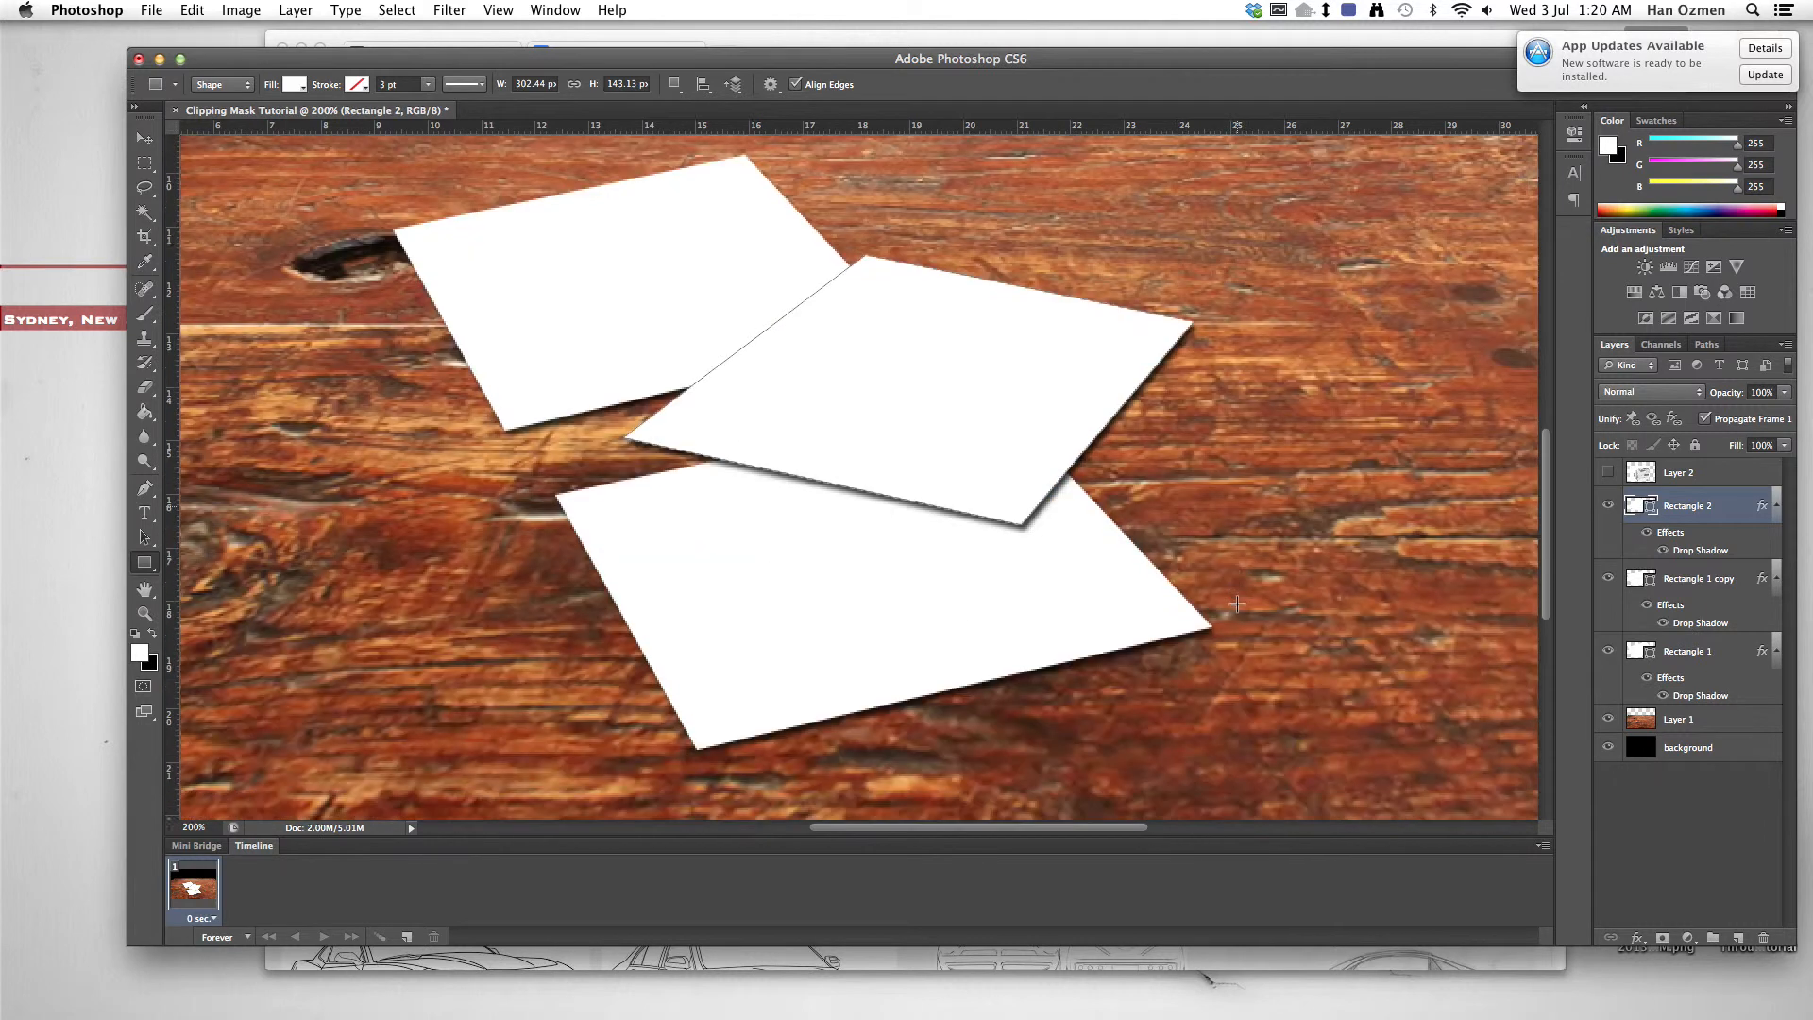
shift+click(1699, 656)
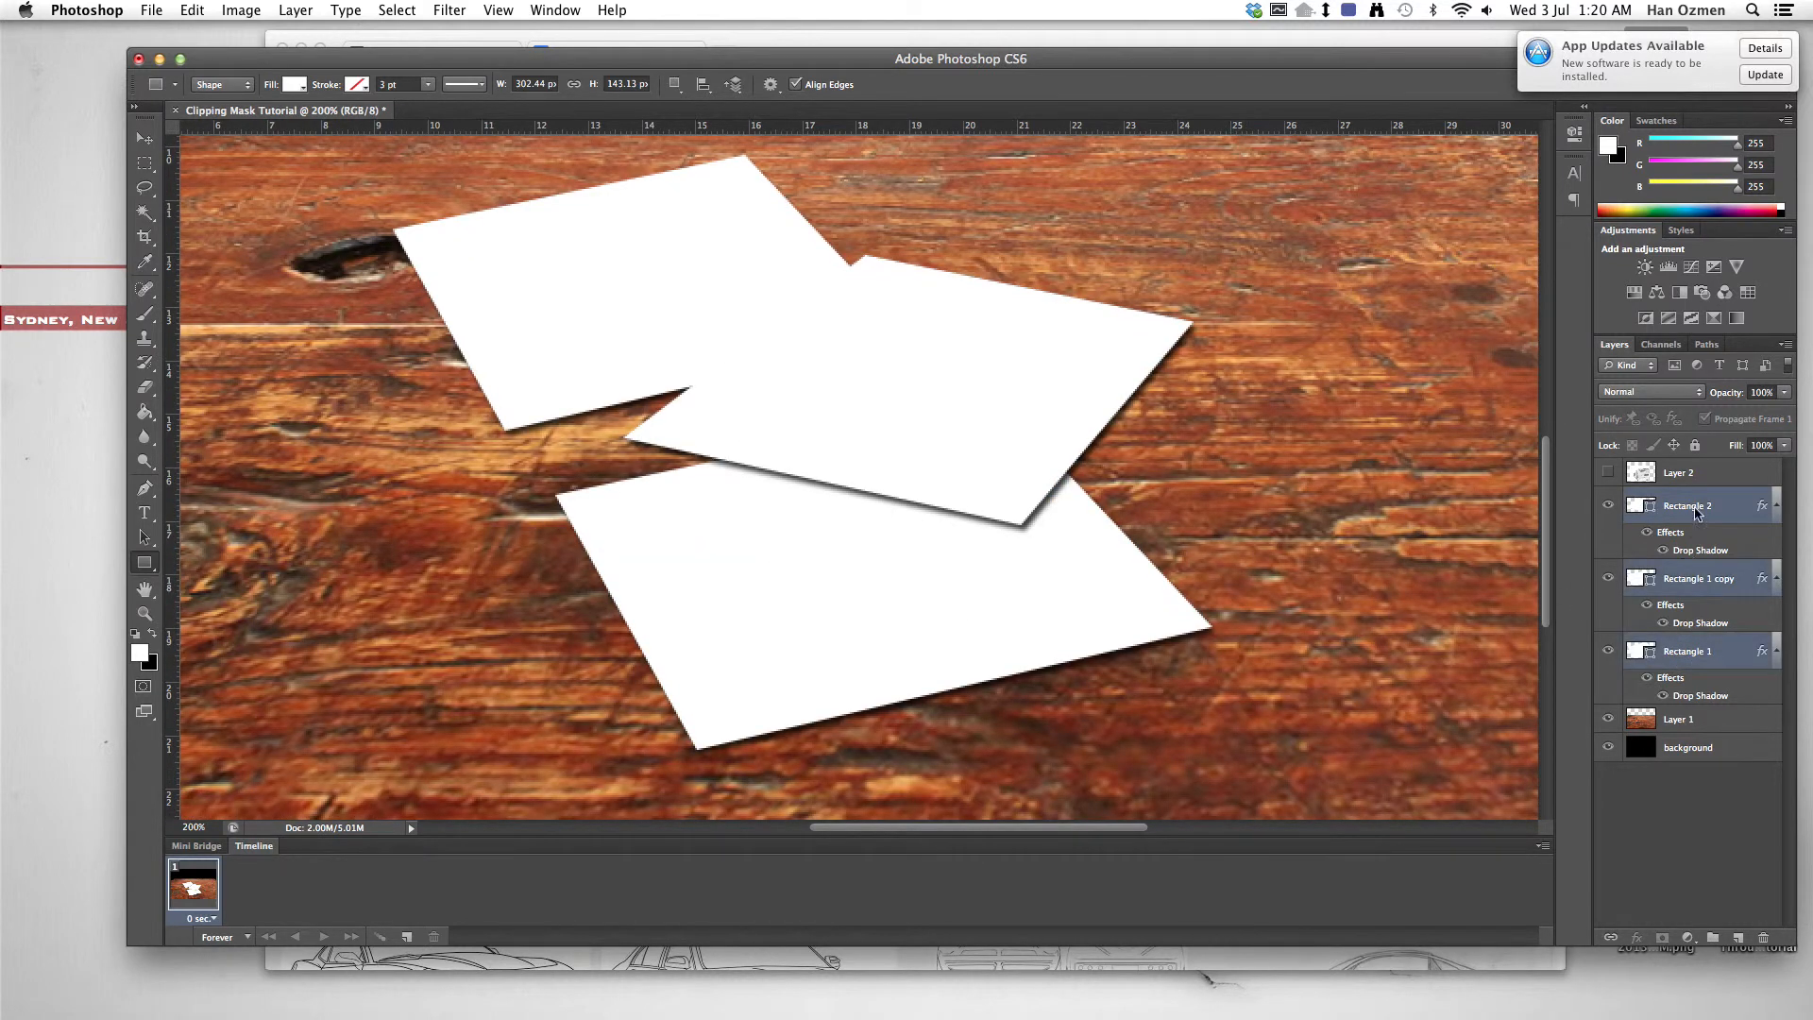
right_click(1697, 516)
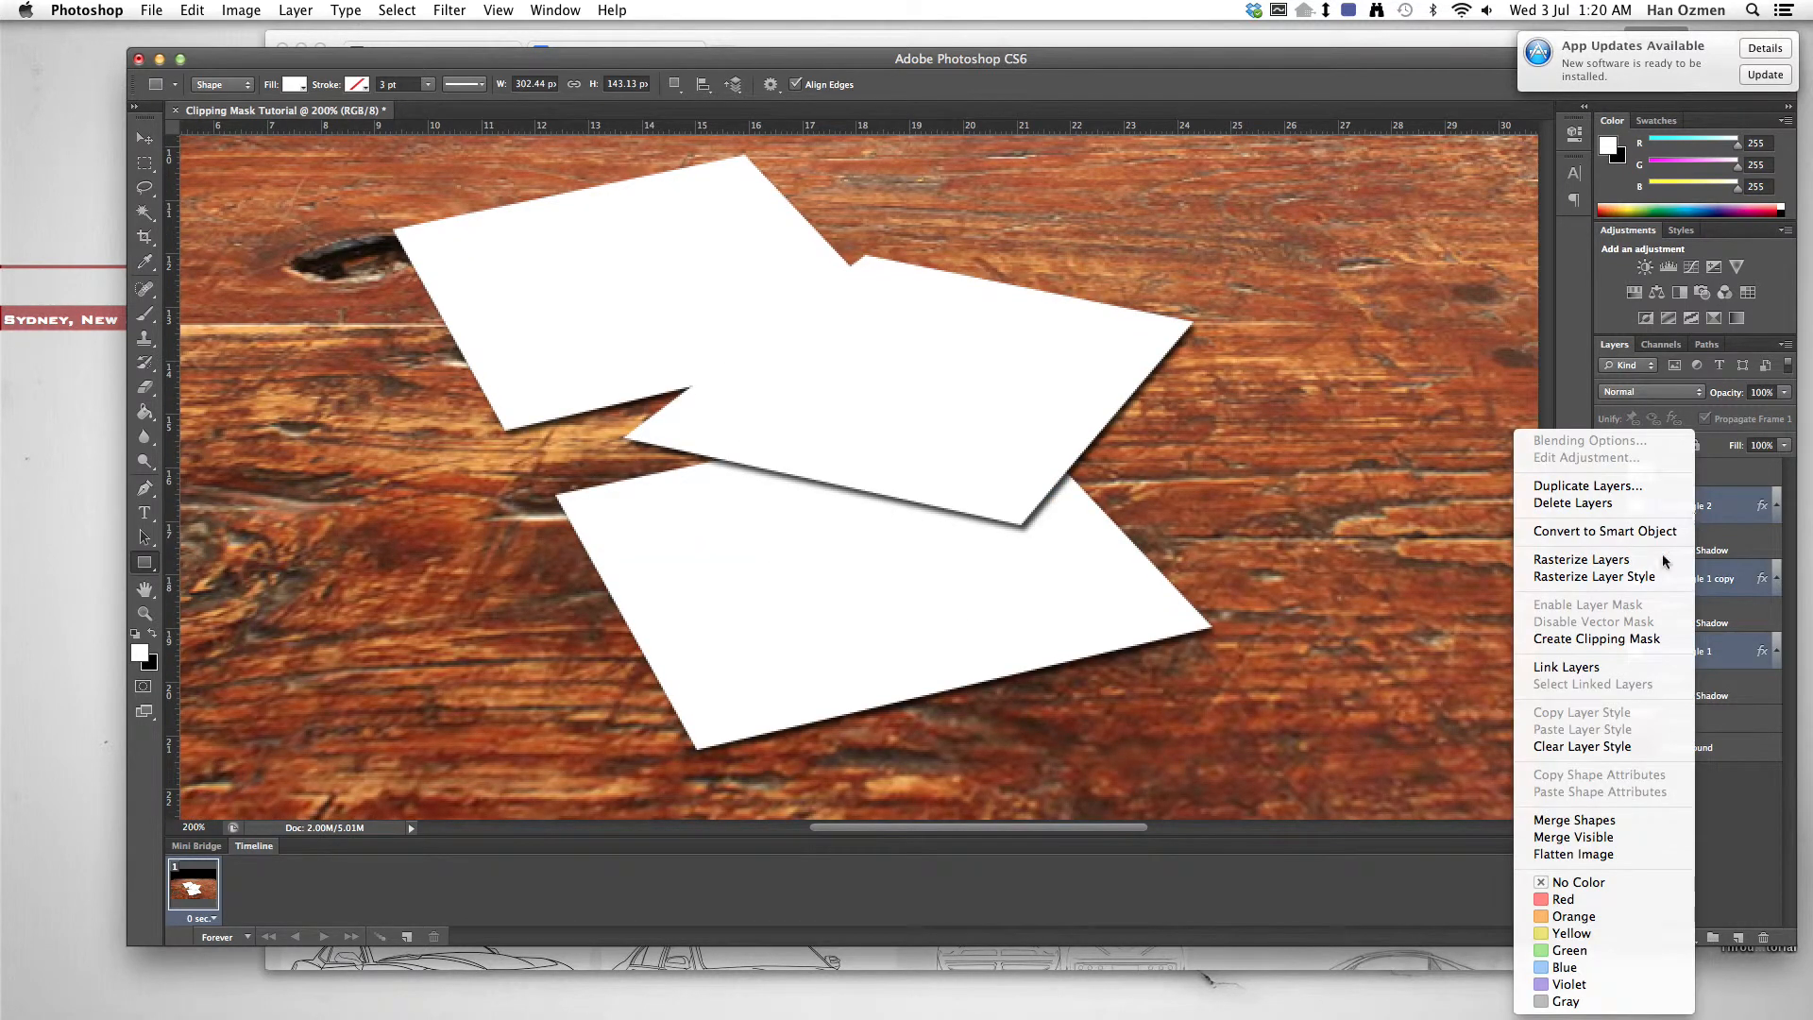
click(1603, 820)
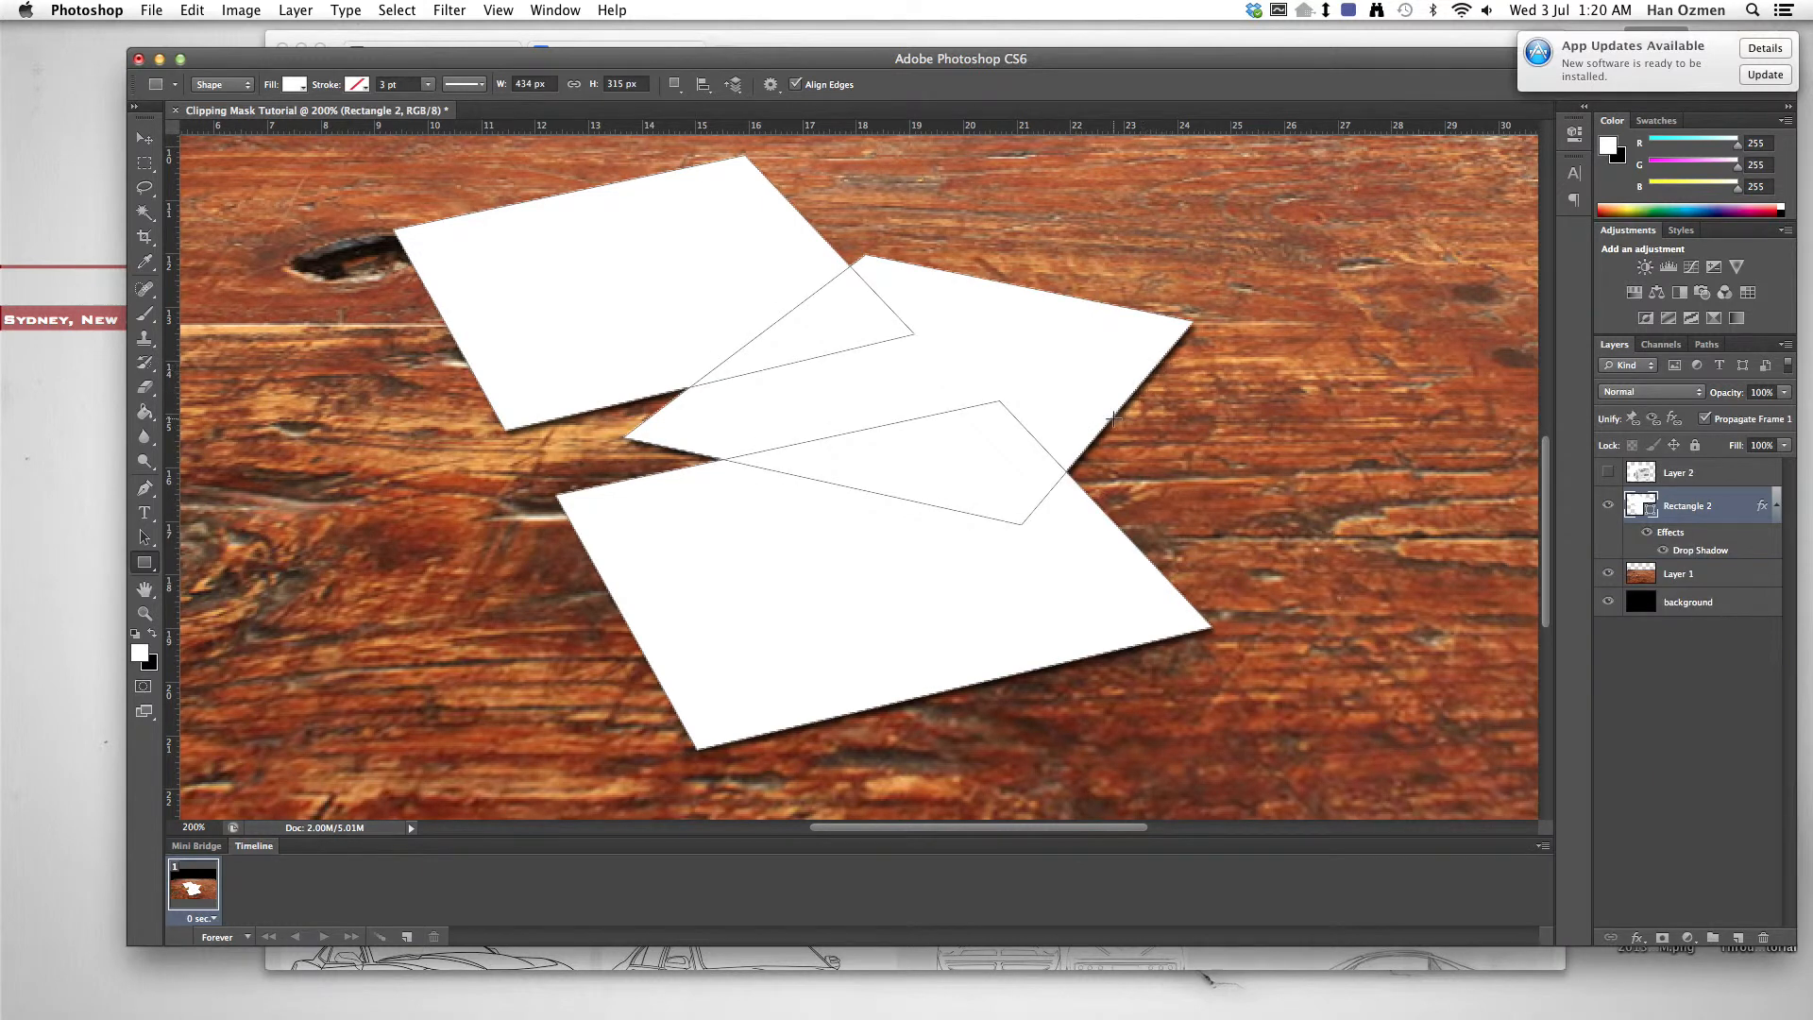
Step: Undo the merge of the three rectangle shapes
click(1700, 602)
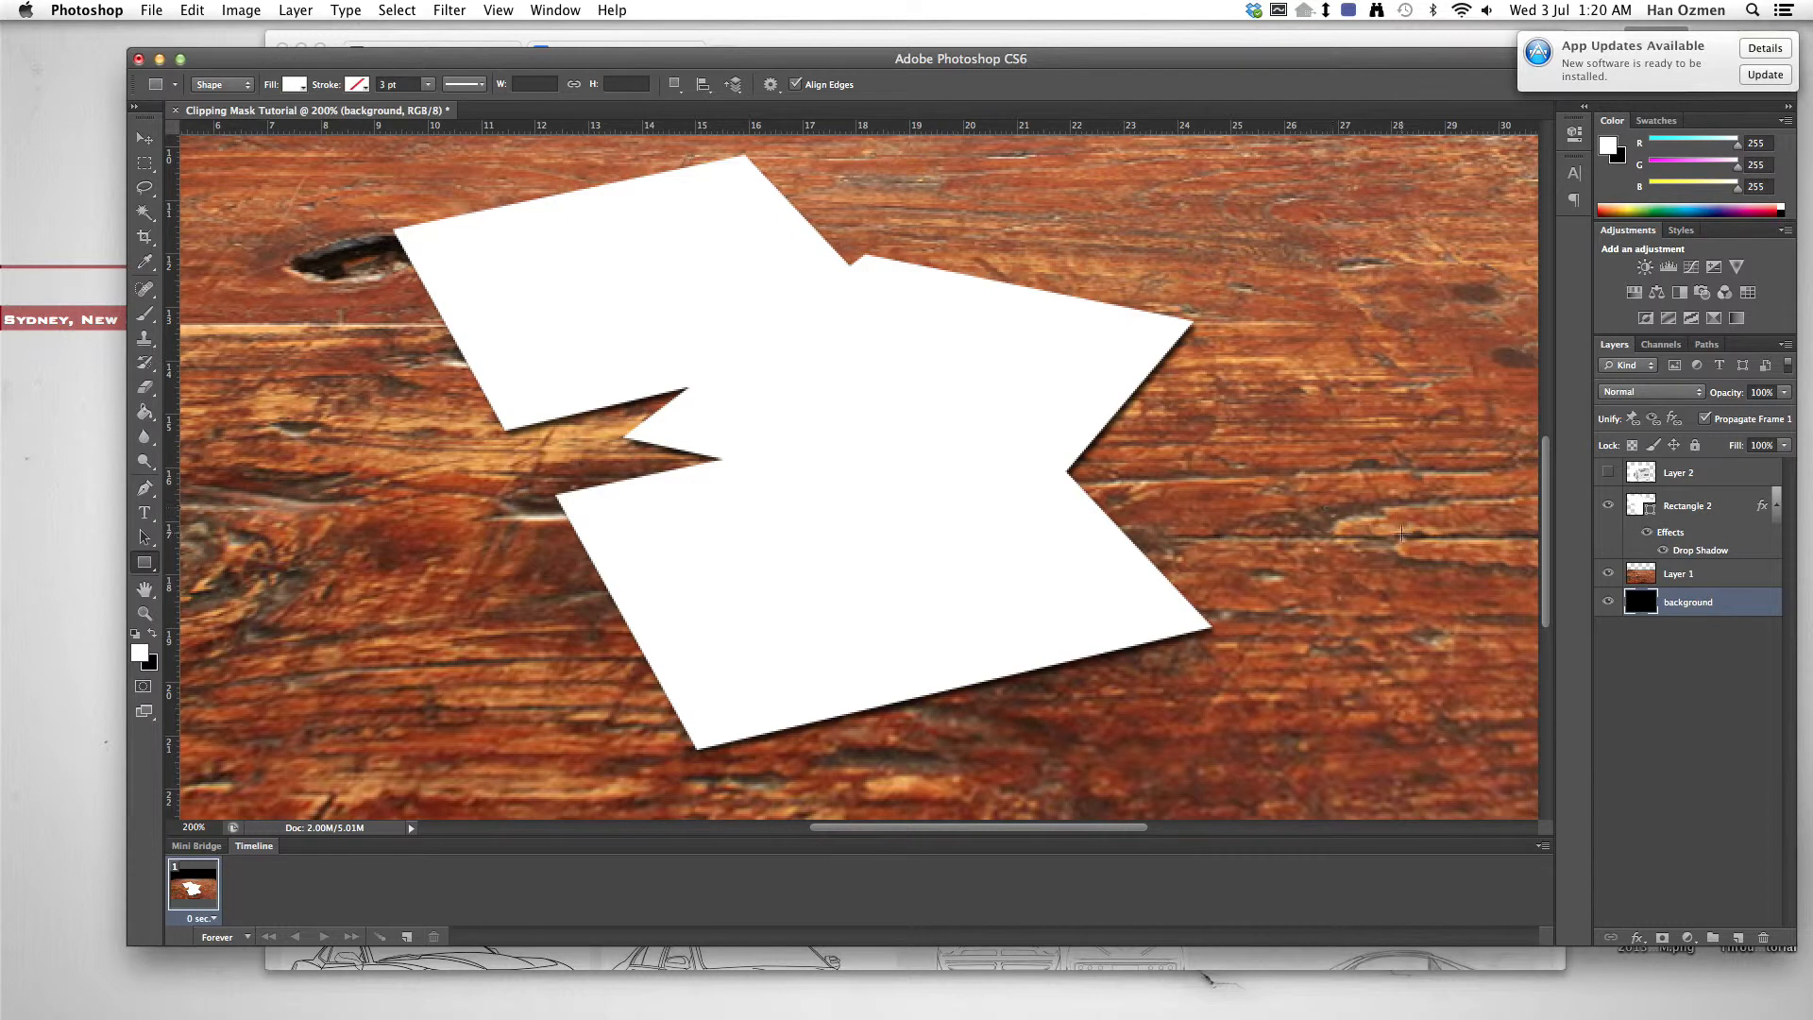
key(super+z)
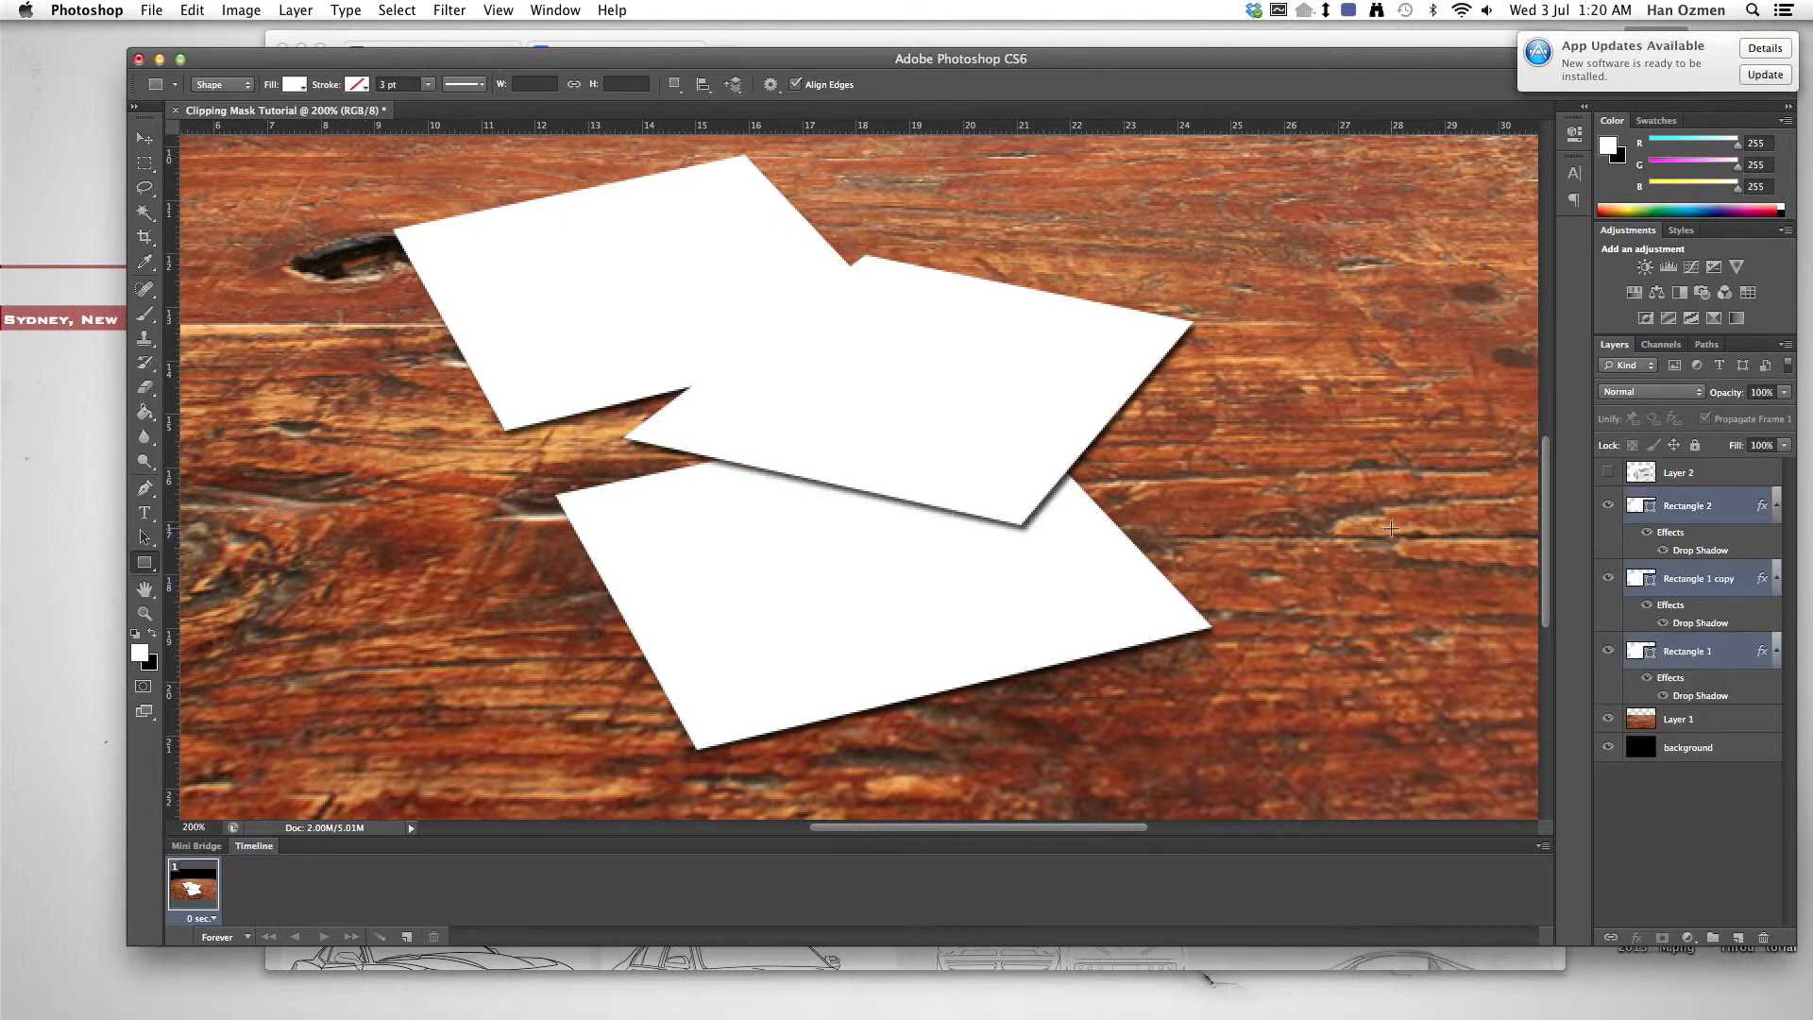
Step: Add an empty layer directly beneath each of the Rectangle 2, Rectangle 1 copy and Rectangle 1 shape layers
click(1704, 581)
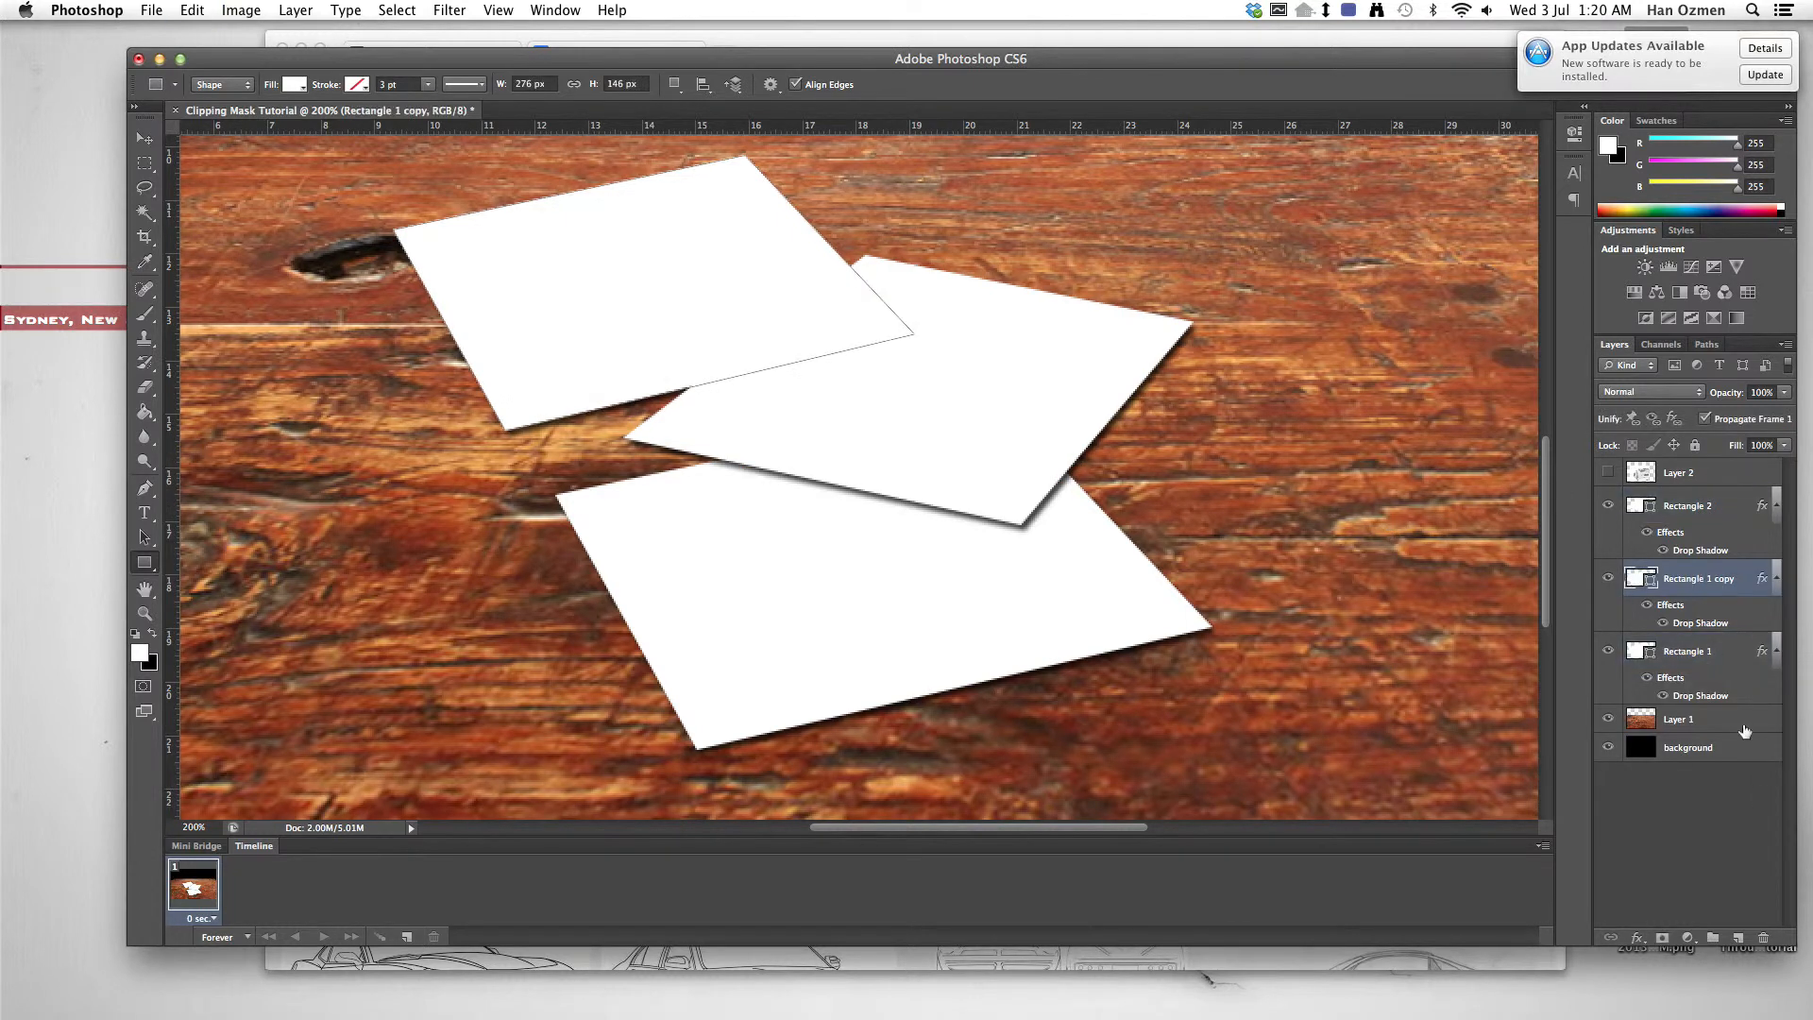
click(1737, 938)
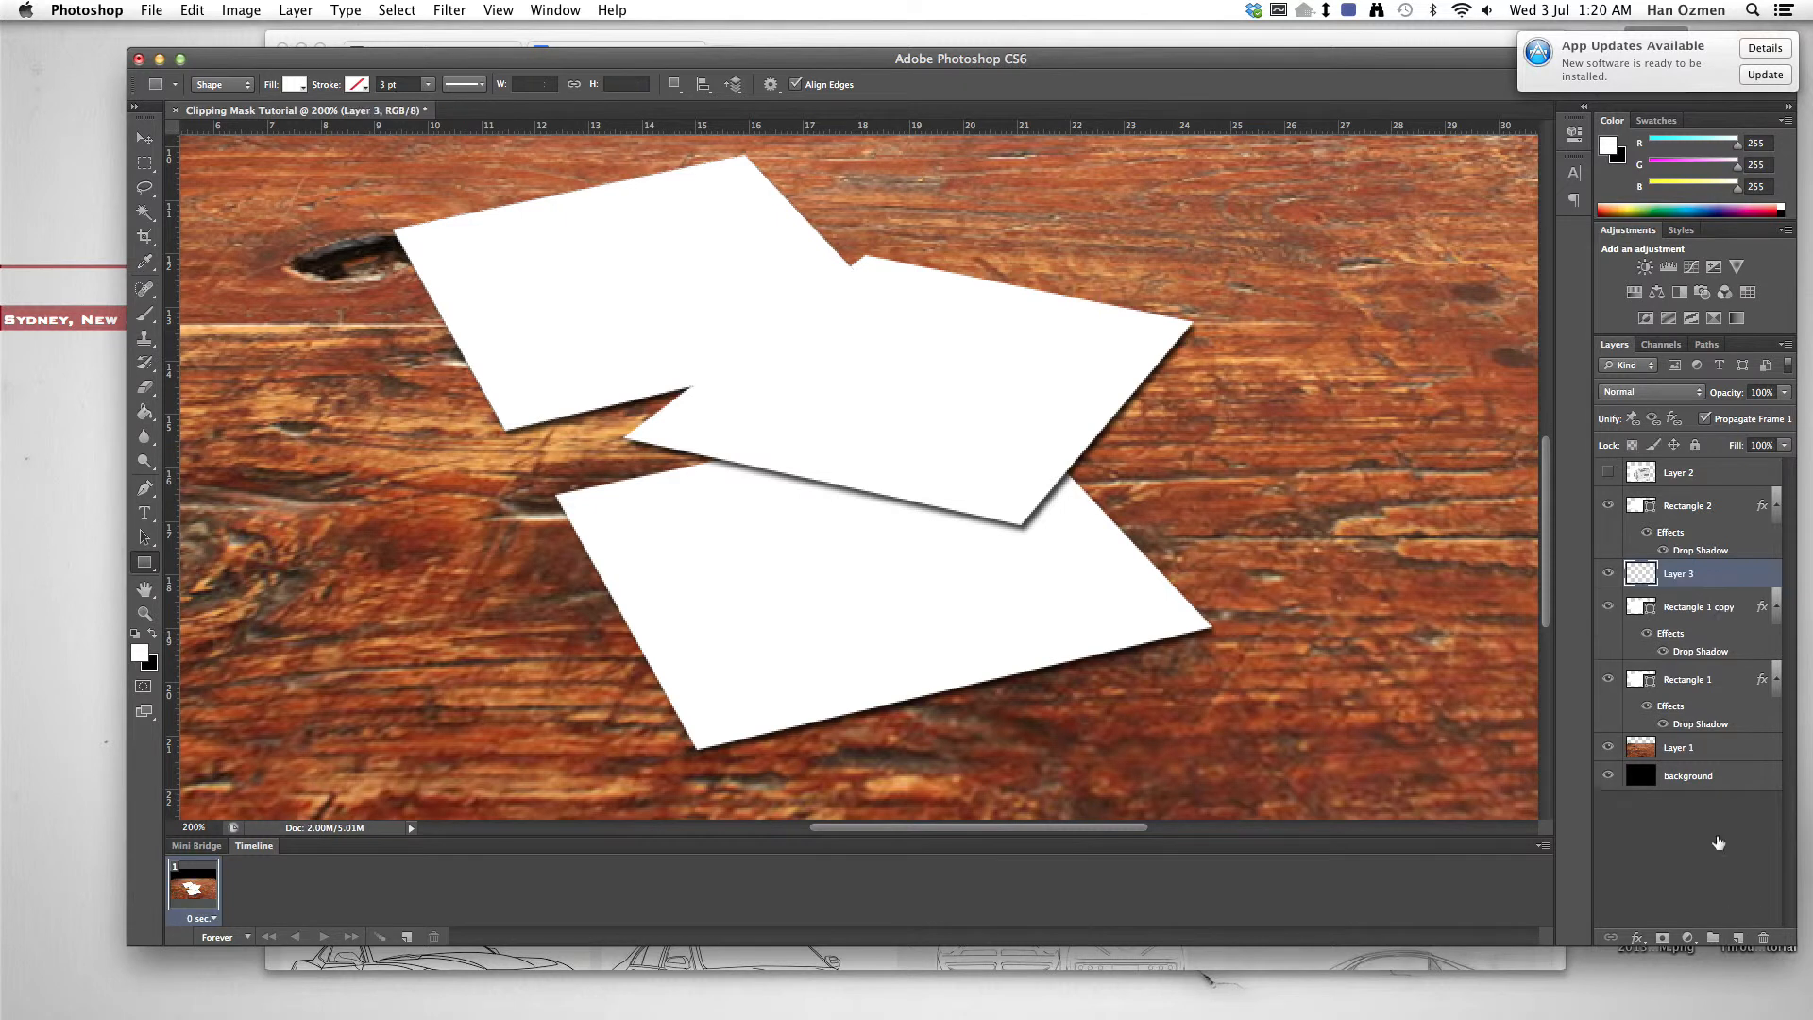
click(1708, 680)
click(1737, 937)
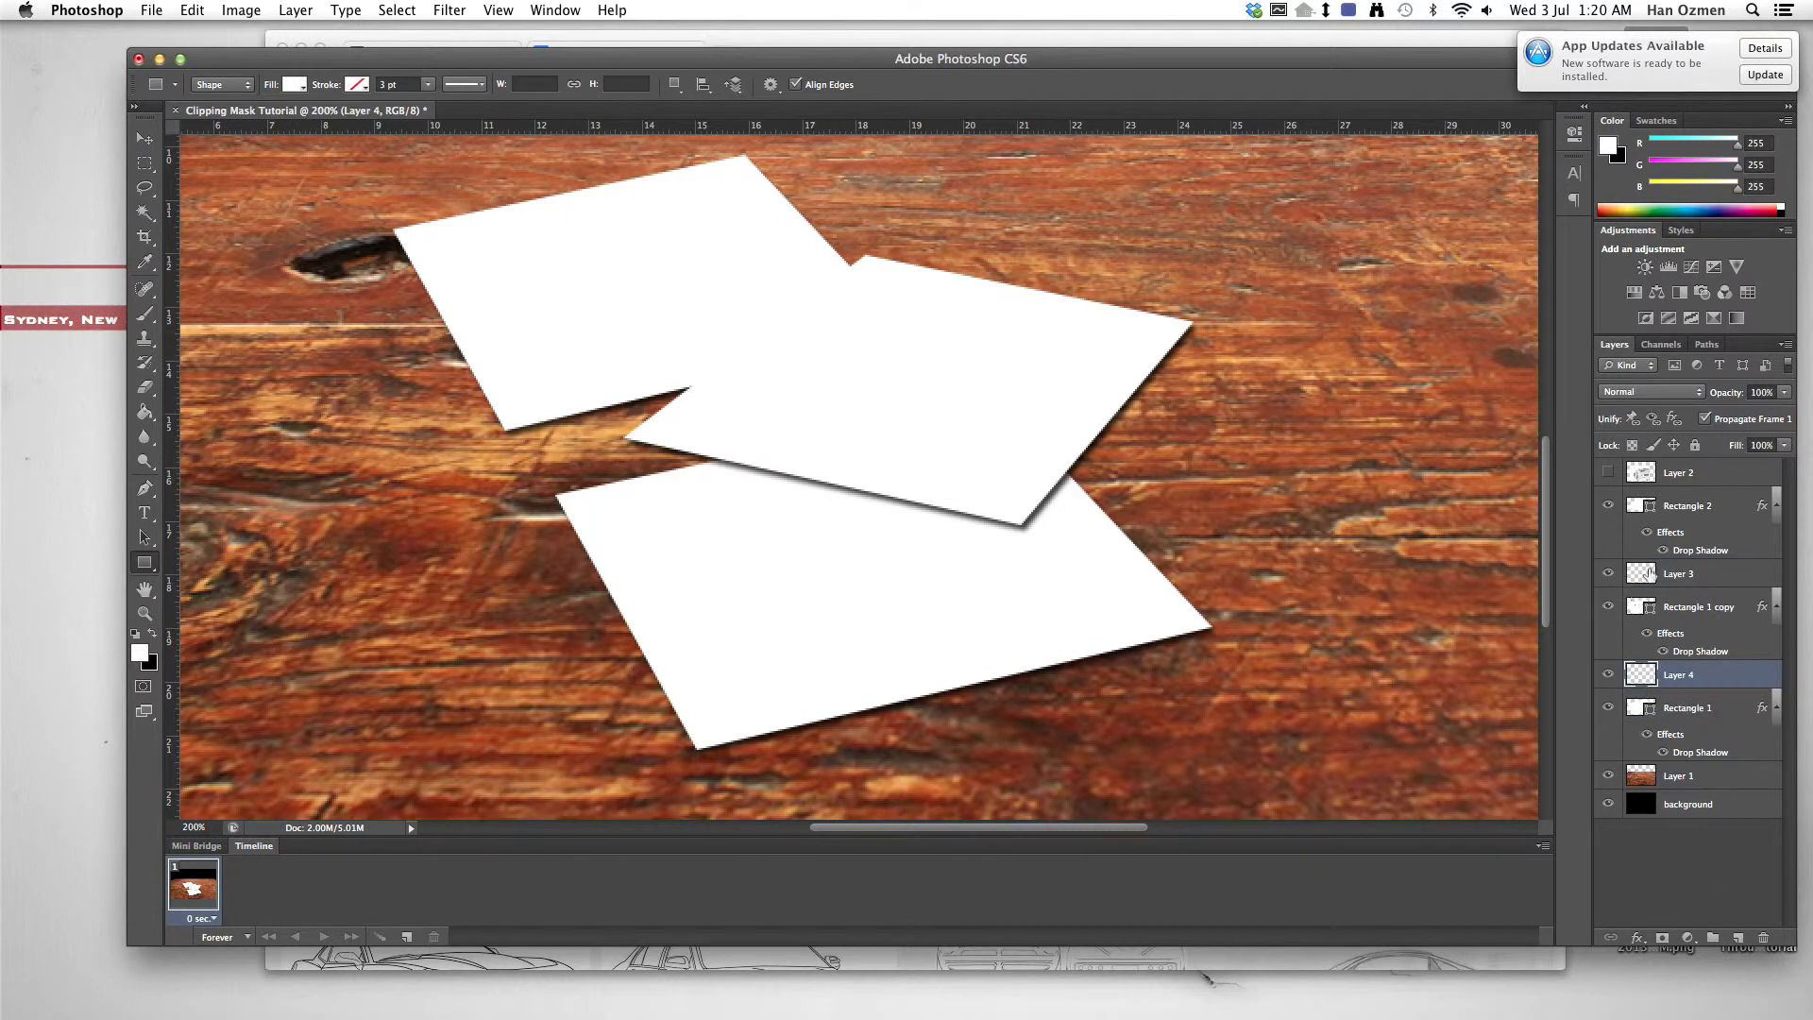
click(1622, 576)
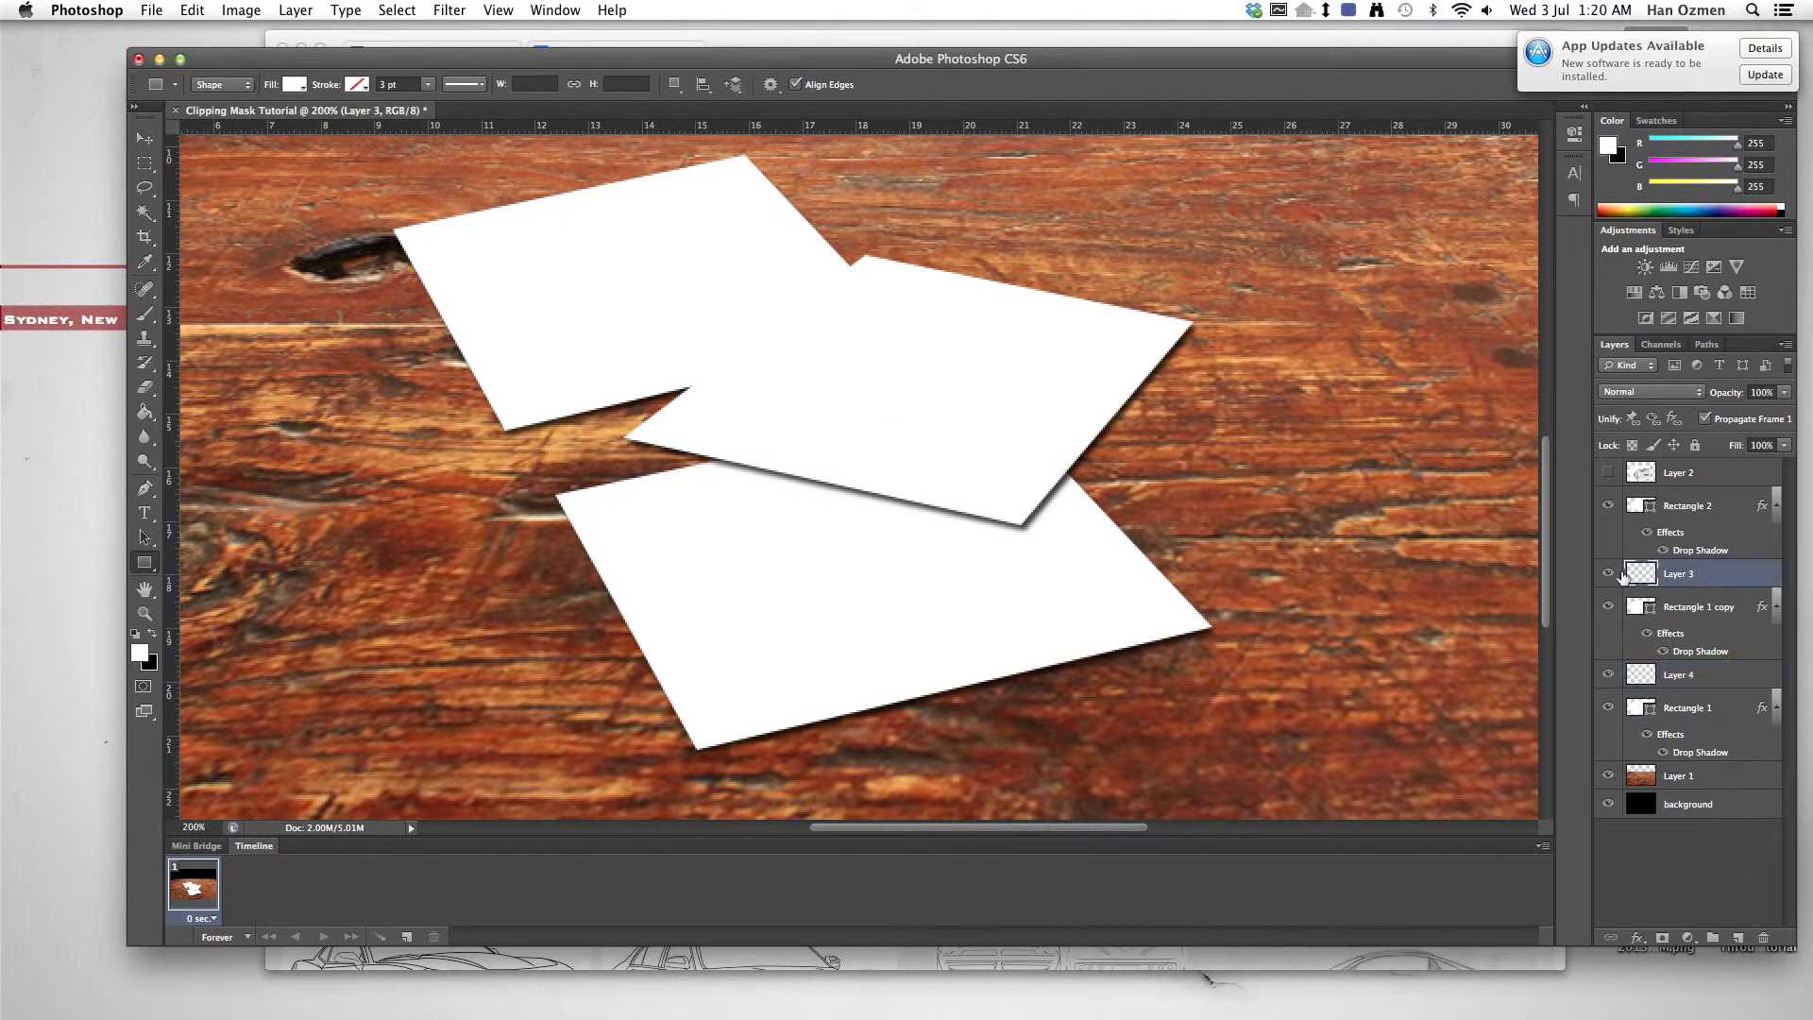
click(1700, 775)
click(1737, 937)
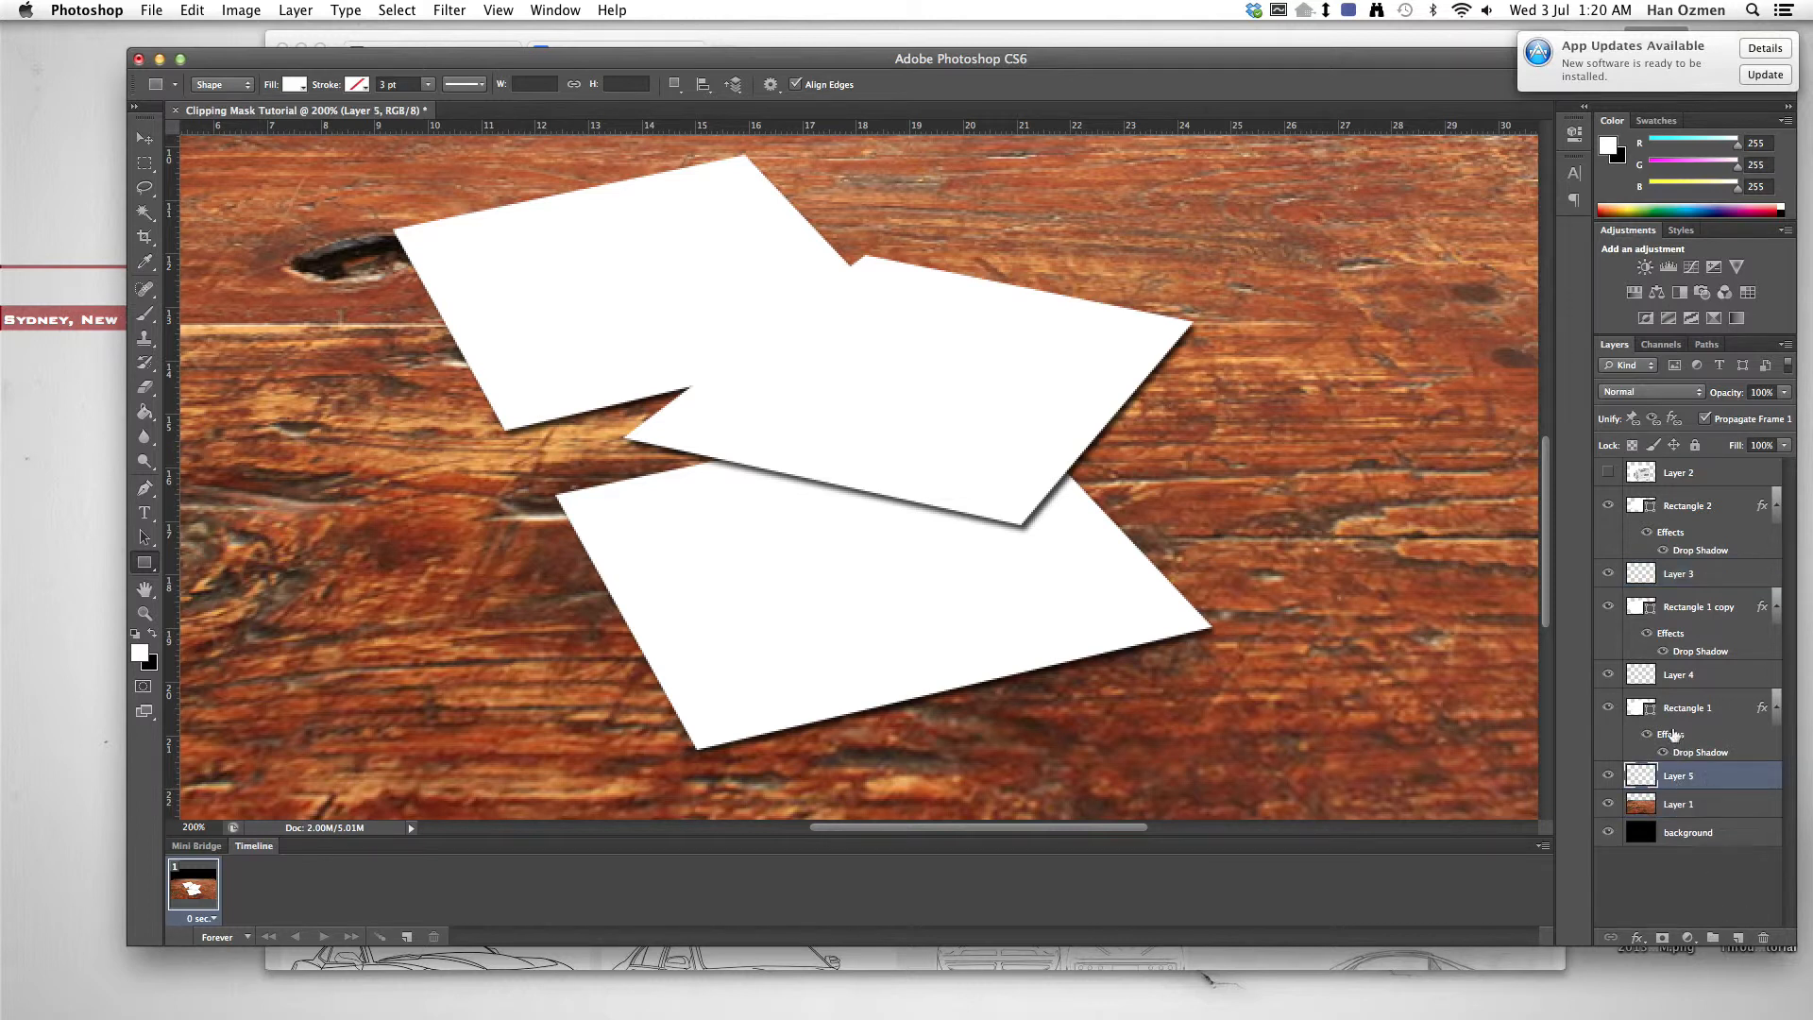
Step: Merge each rectangle with the empty layer beneath it: Rectangle 2 with Layer 3, Rectangle 1 copy with Layer 4, and Rectangle 1 with Layer 5
click(1700, 515)
shift+click(1719, 573)
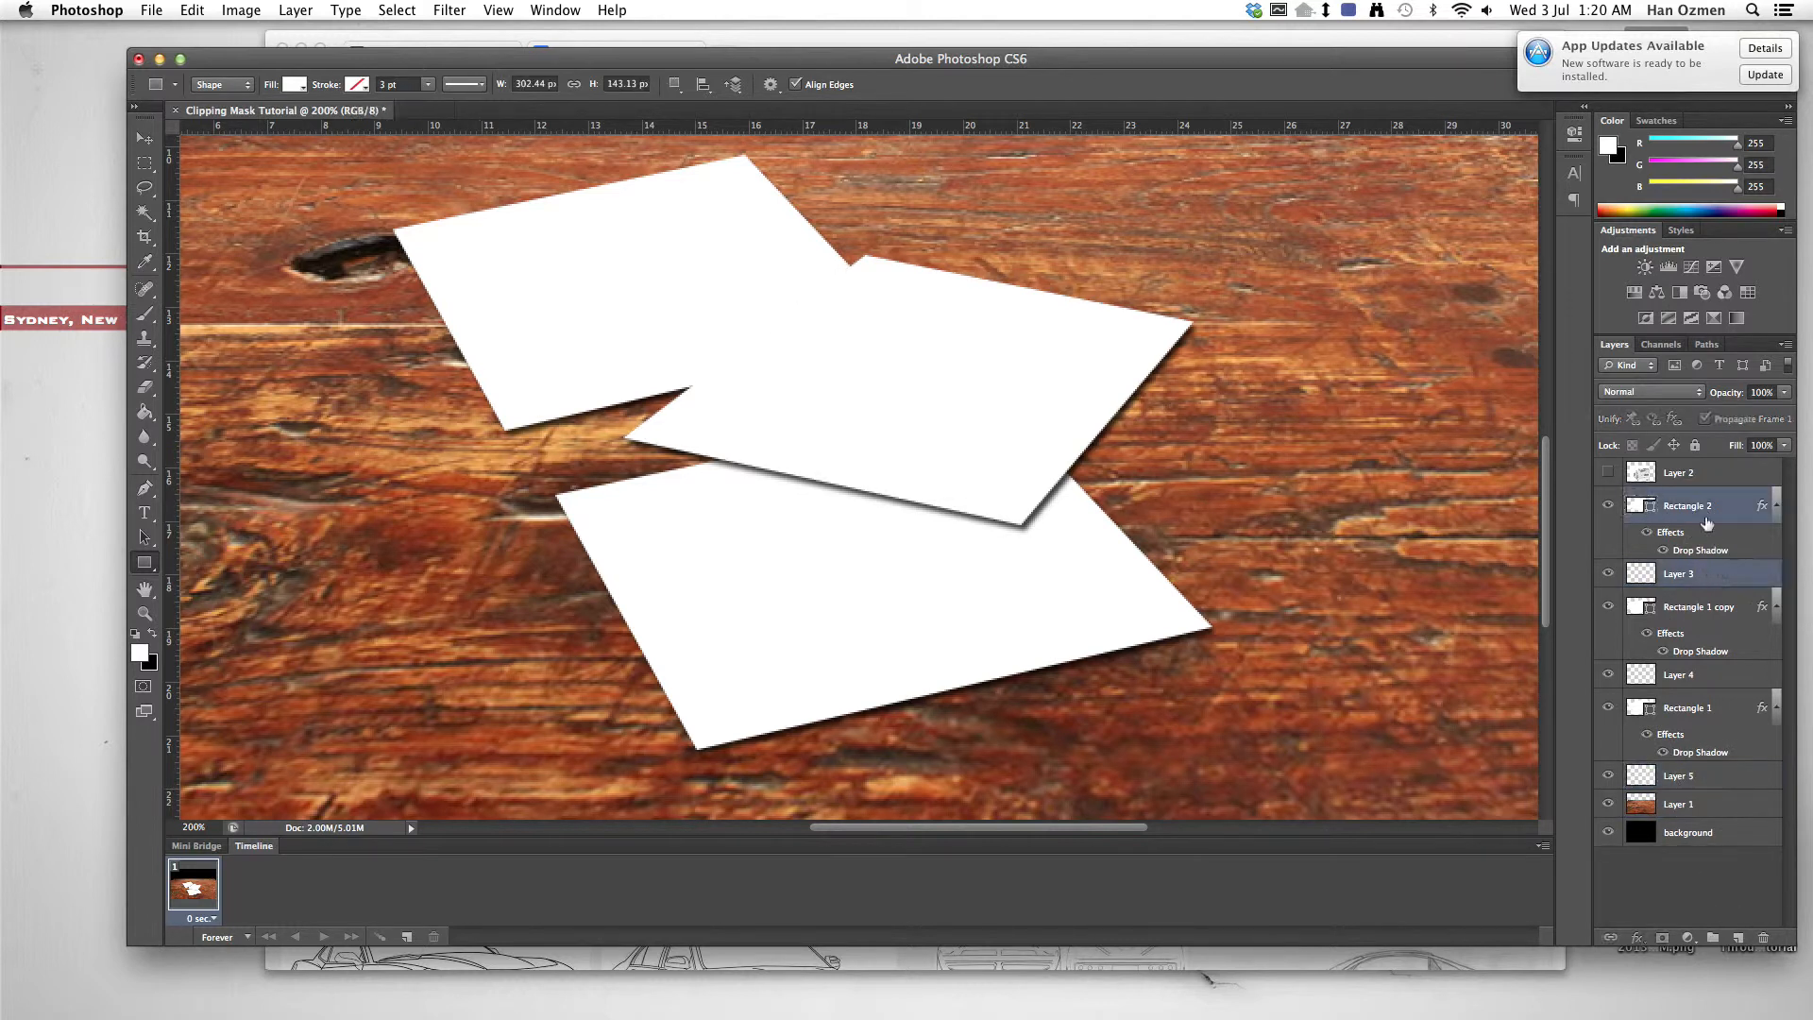
right_click(1706, 505)
click(1639, 819)
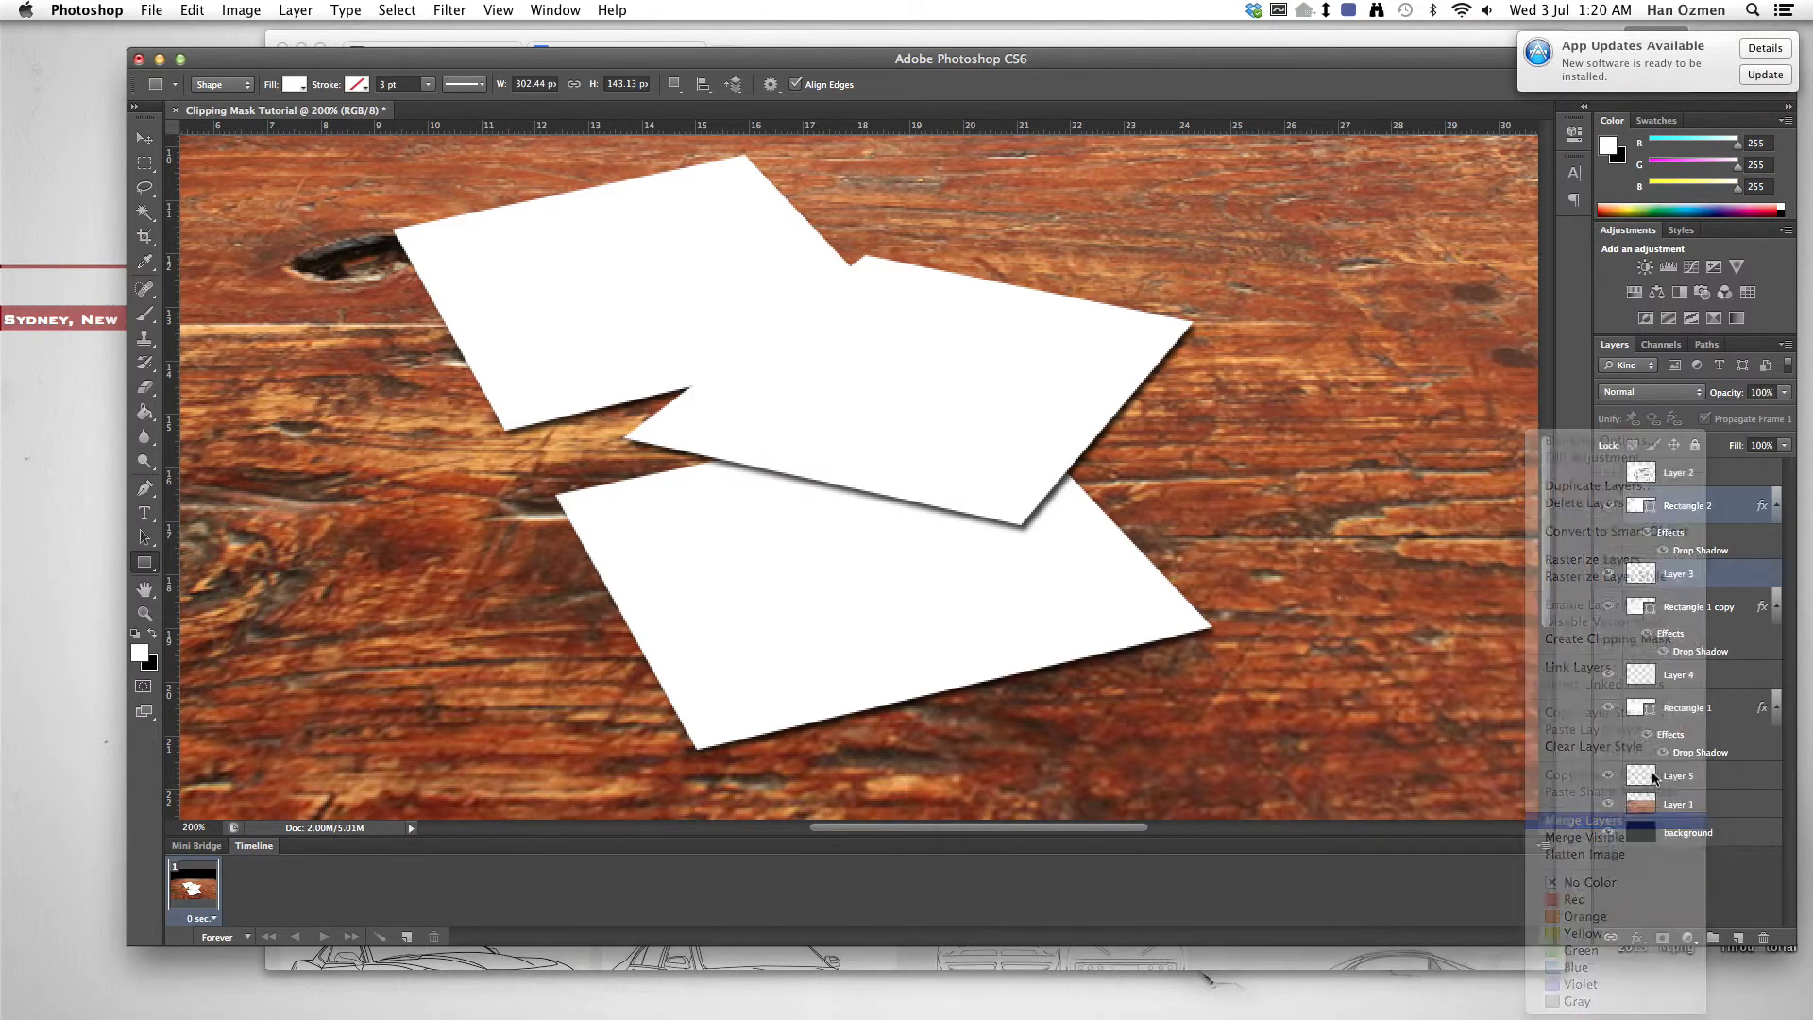
click(1704, 534)
shift+click(1704, 601)
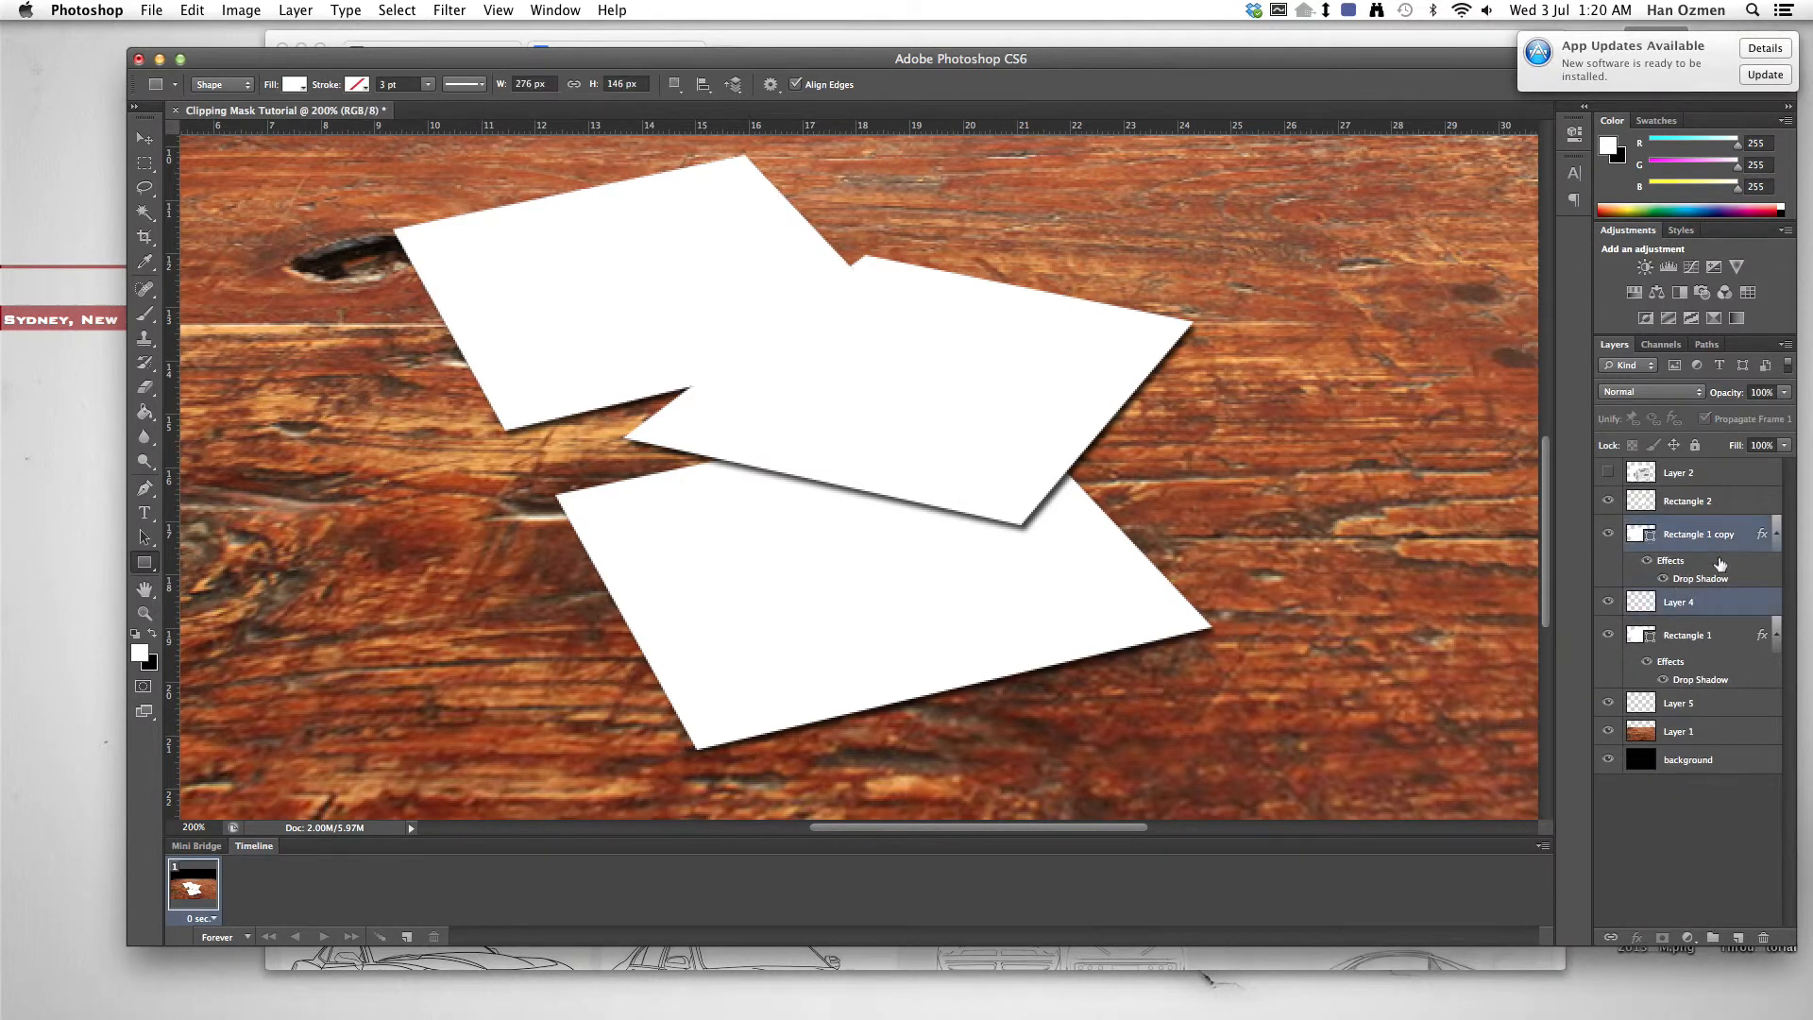
right_click(1718, 546)
click(1626, 820)
click(1700, 567)
shift+click(1709, 629)
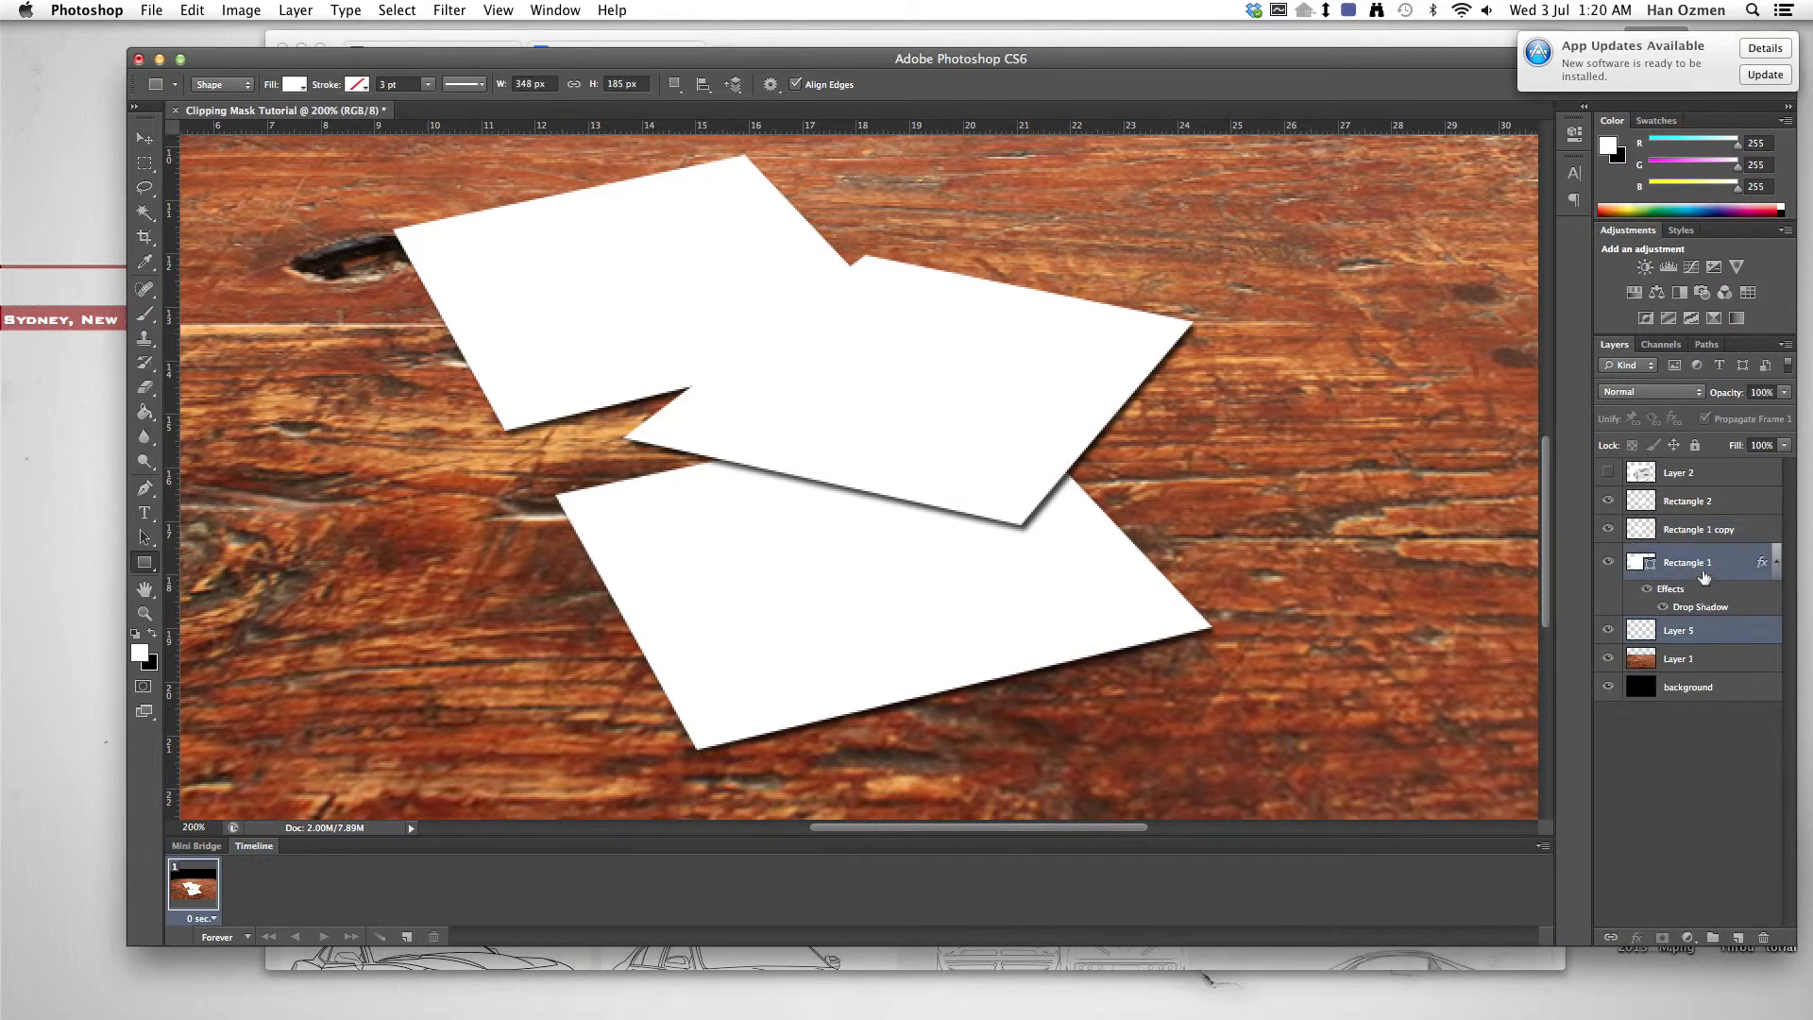
right_click(1705, 573)
click(1647, 821)
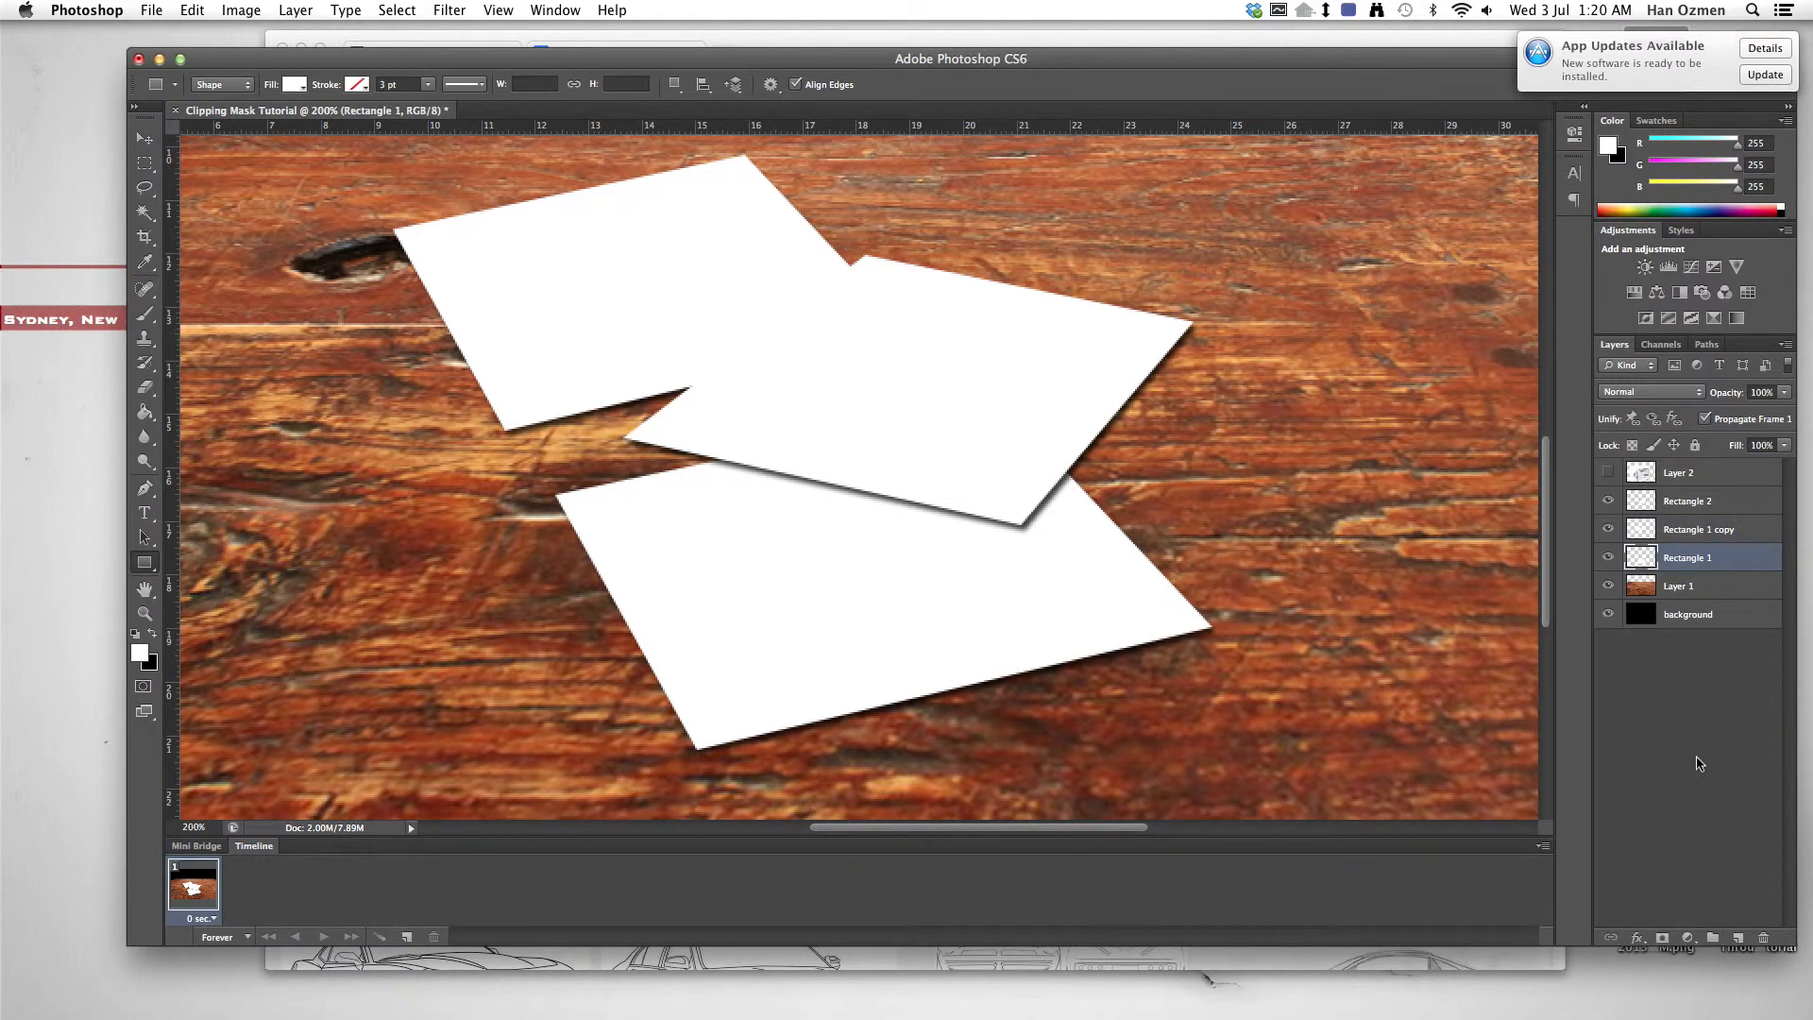
Step: Merge the Rectangle 1, Rectangle 1 copy and Rectangle 2 layers into a single layer
click(1698, 652)
click(1686, 559)
shift+click(1722, 512)
right_click(1688, 507)
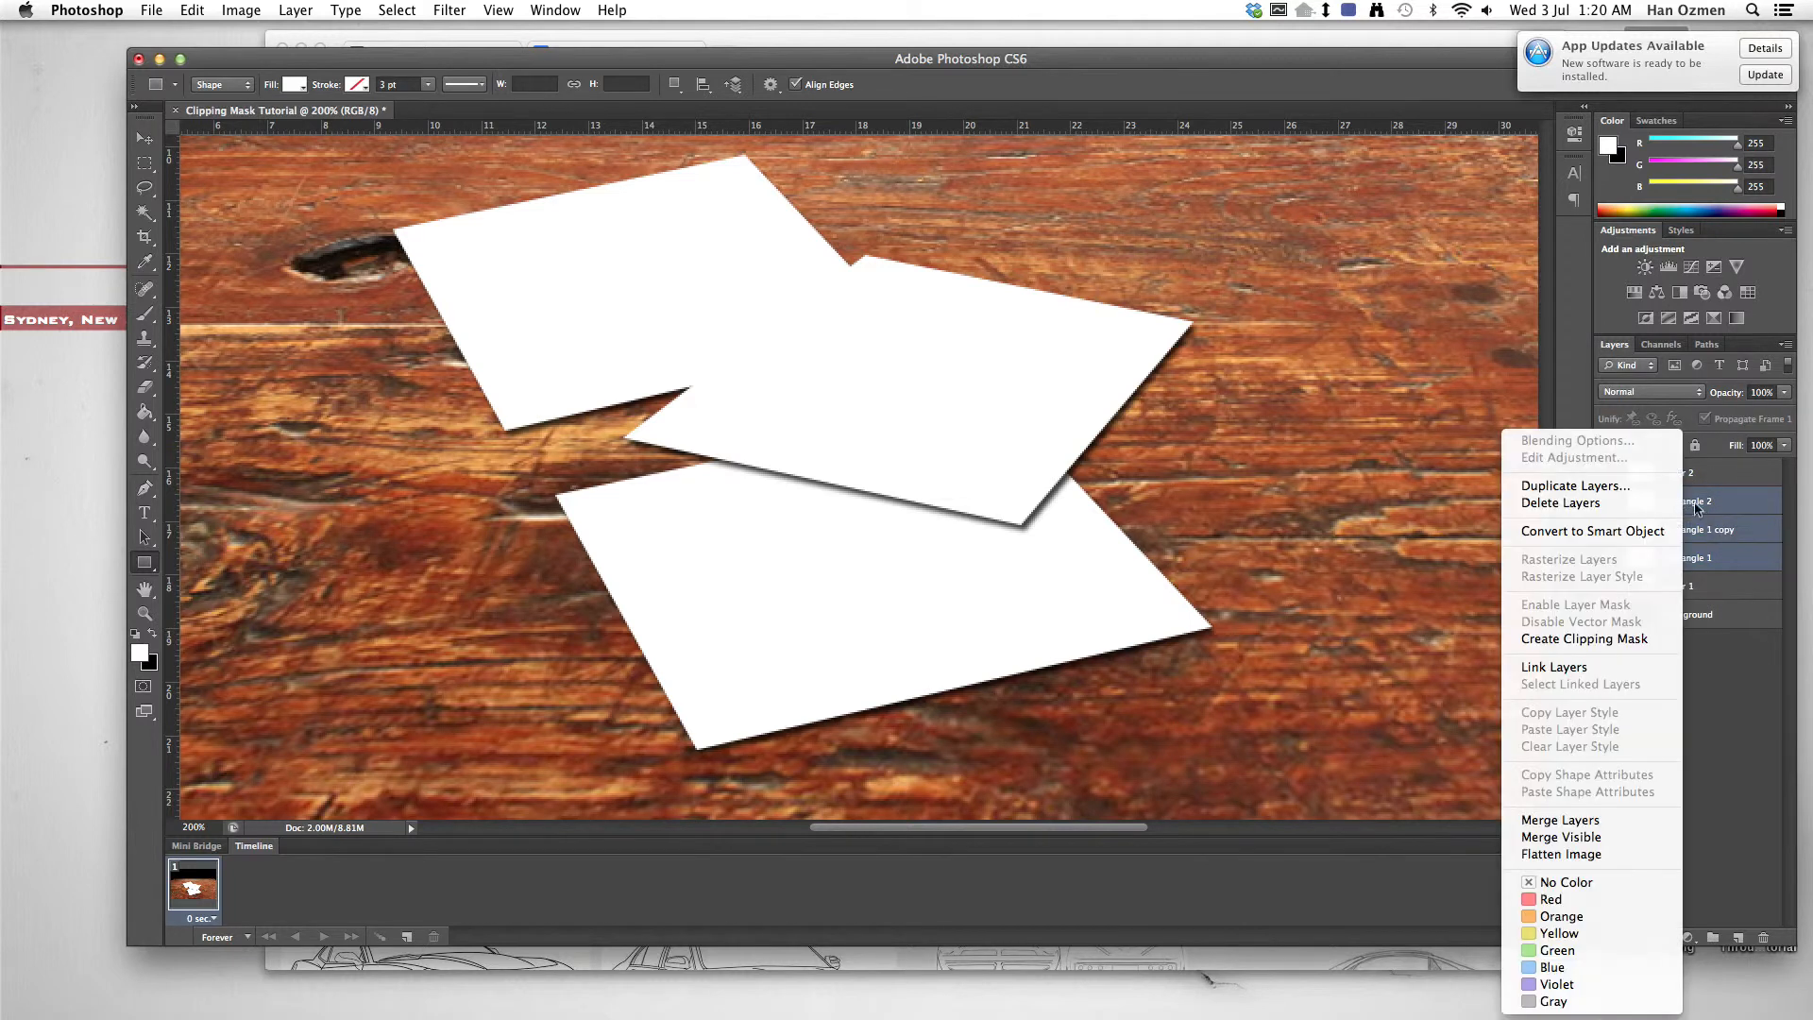
click(1586, 821)
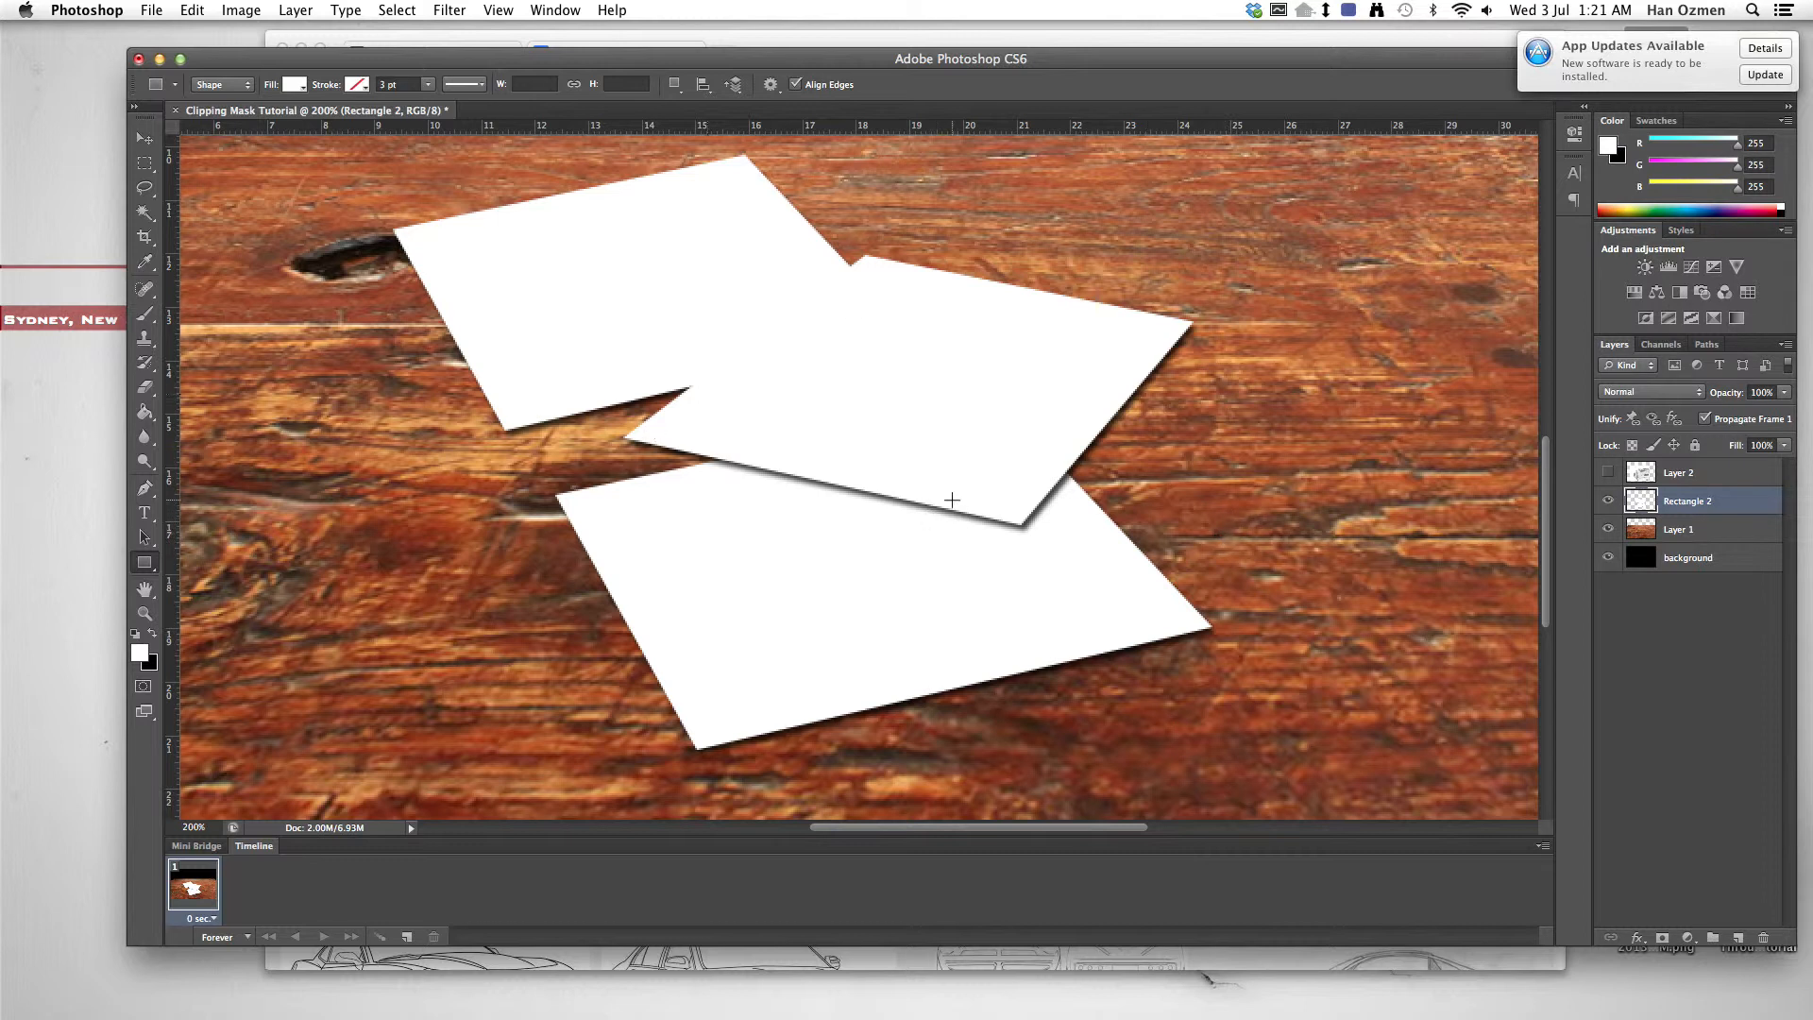
Step: Show the hidden car sketch and make its Layer 2 the active layer
key(super+minus)
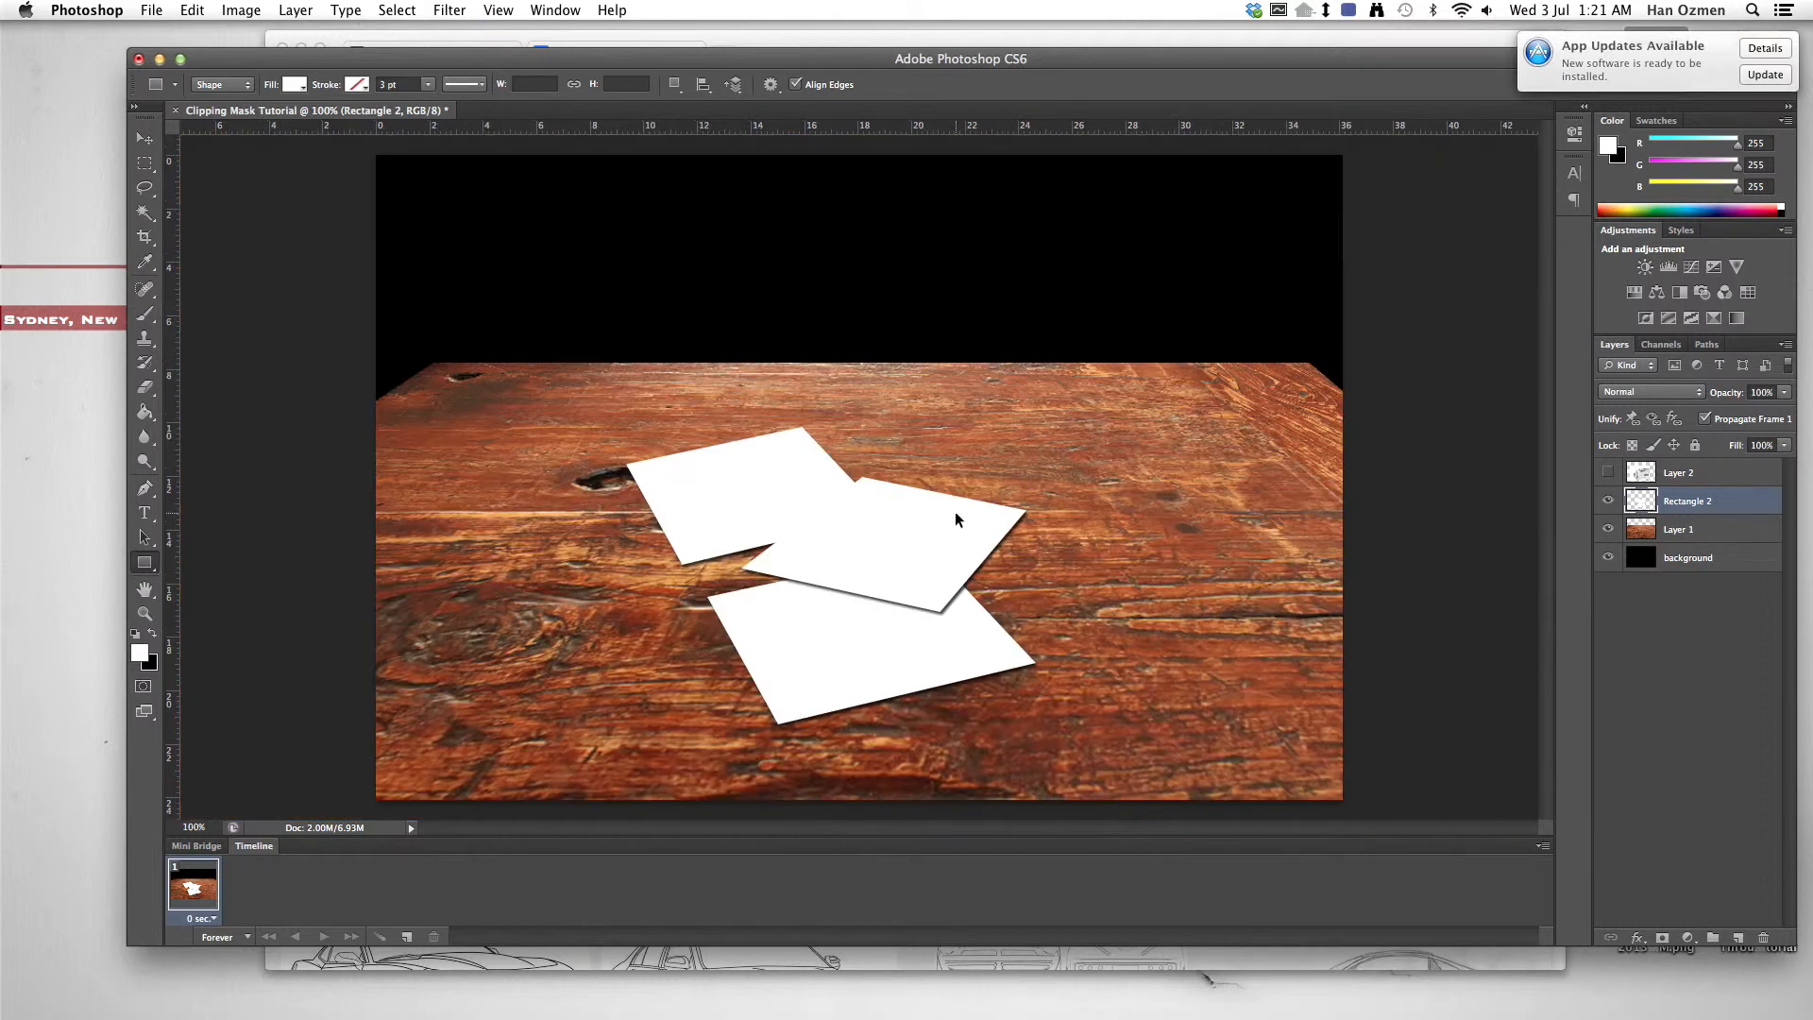
click(1609, 473)
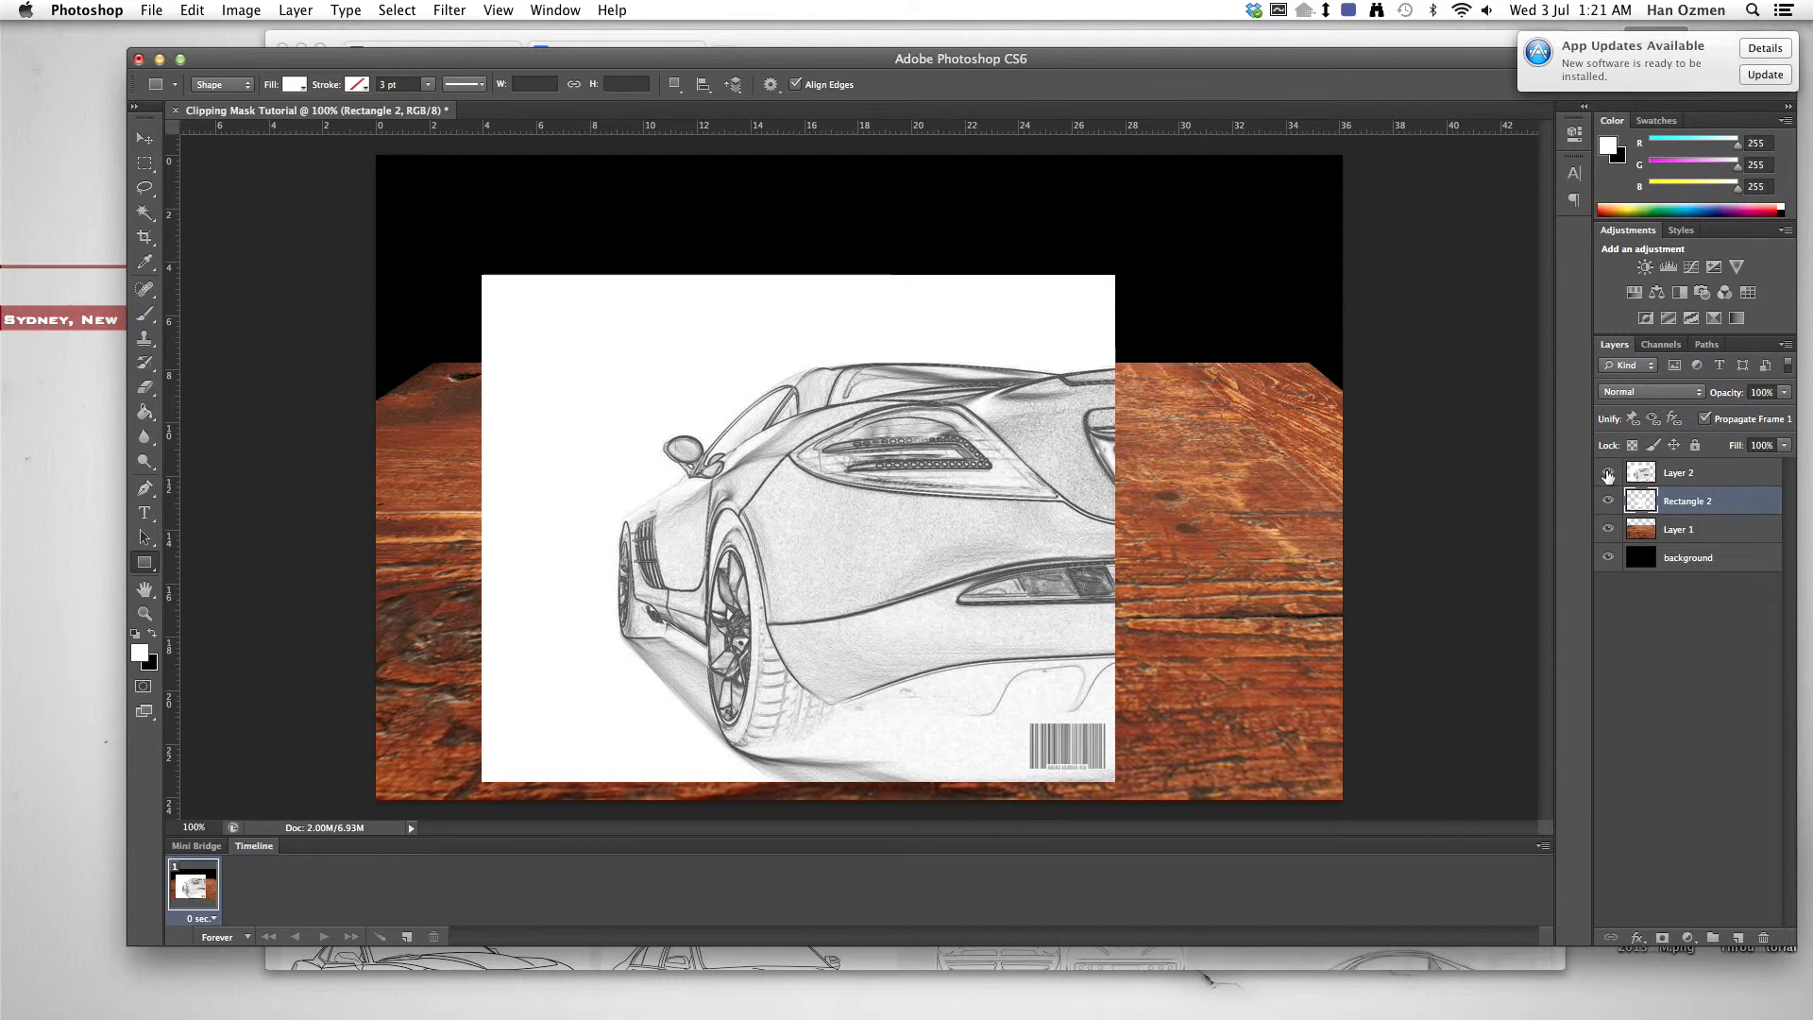
click(1690, 473)
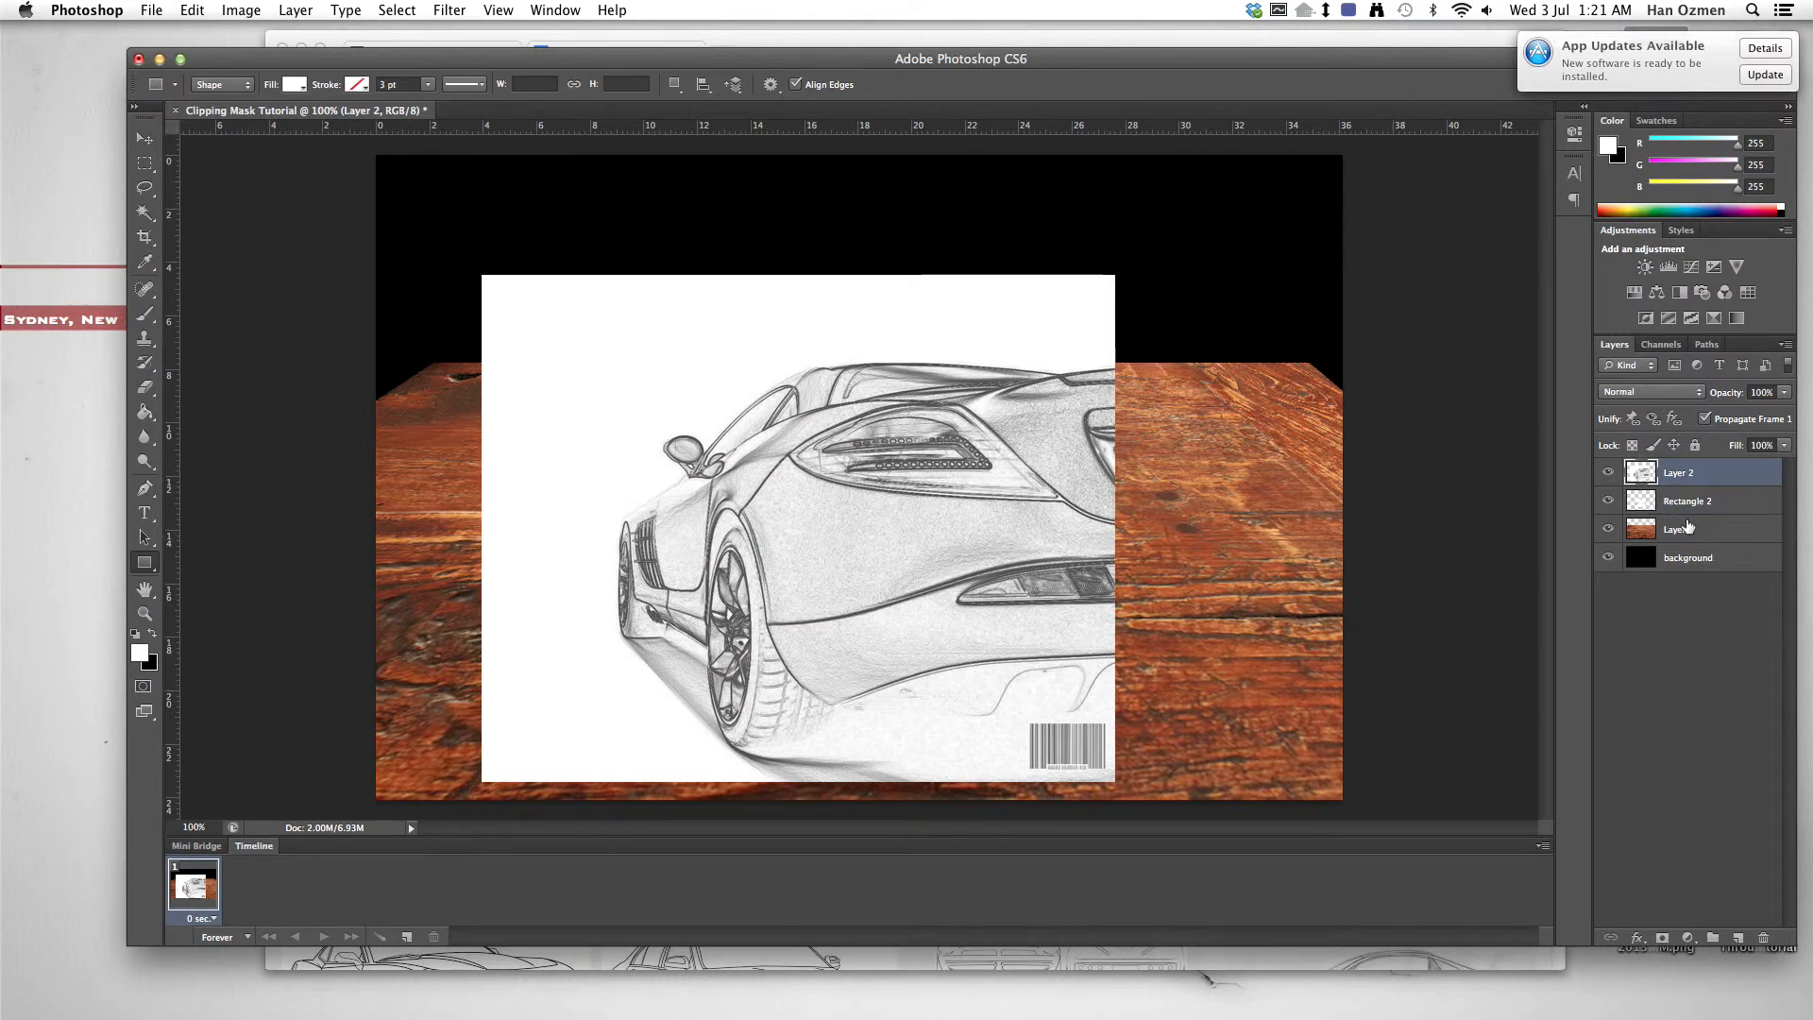
Step: Try the Multiply blending mode on Layer 2 and set it back to Normal
click(1671, 392)
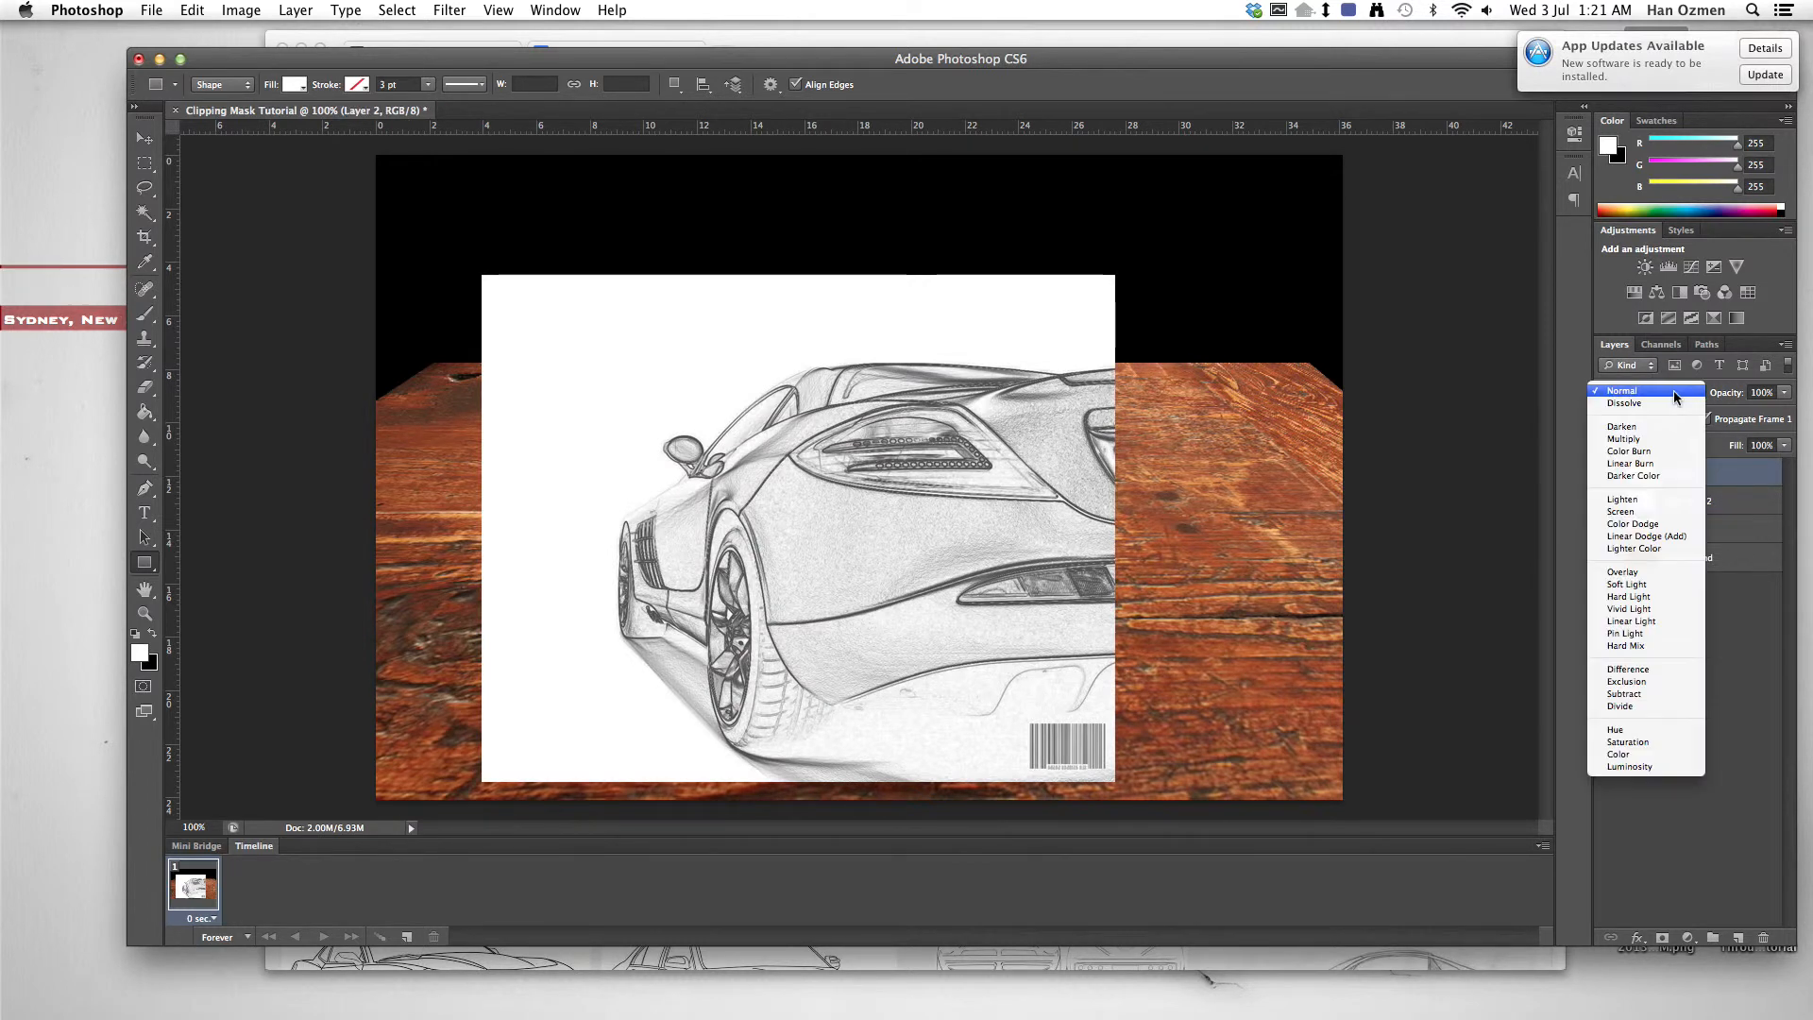
click(1659, 440)
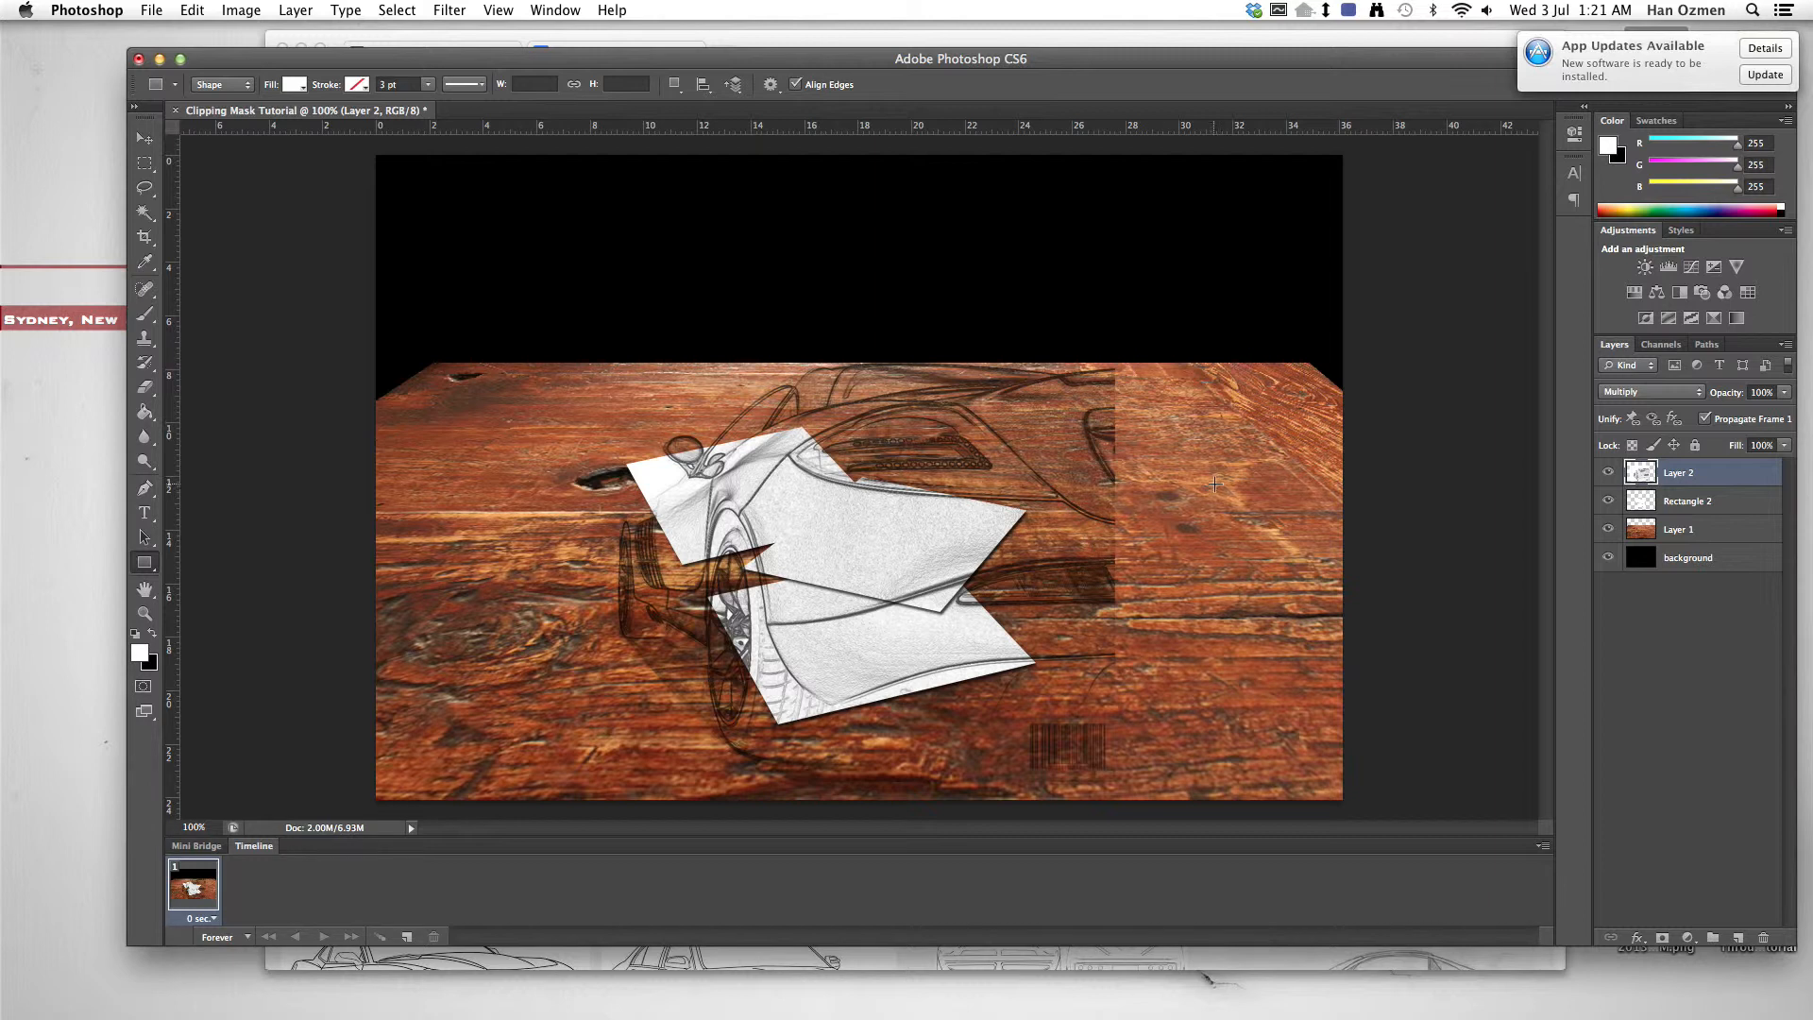
click(1200, 959)
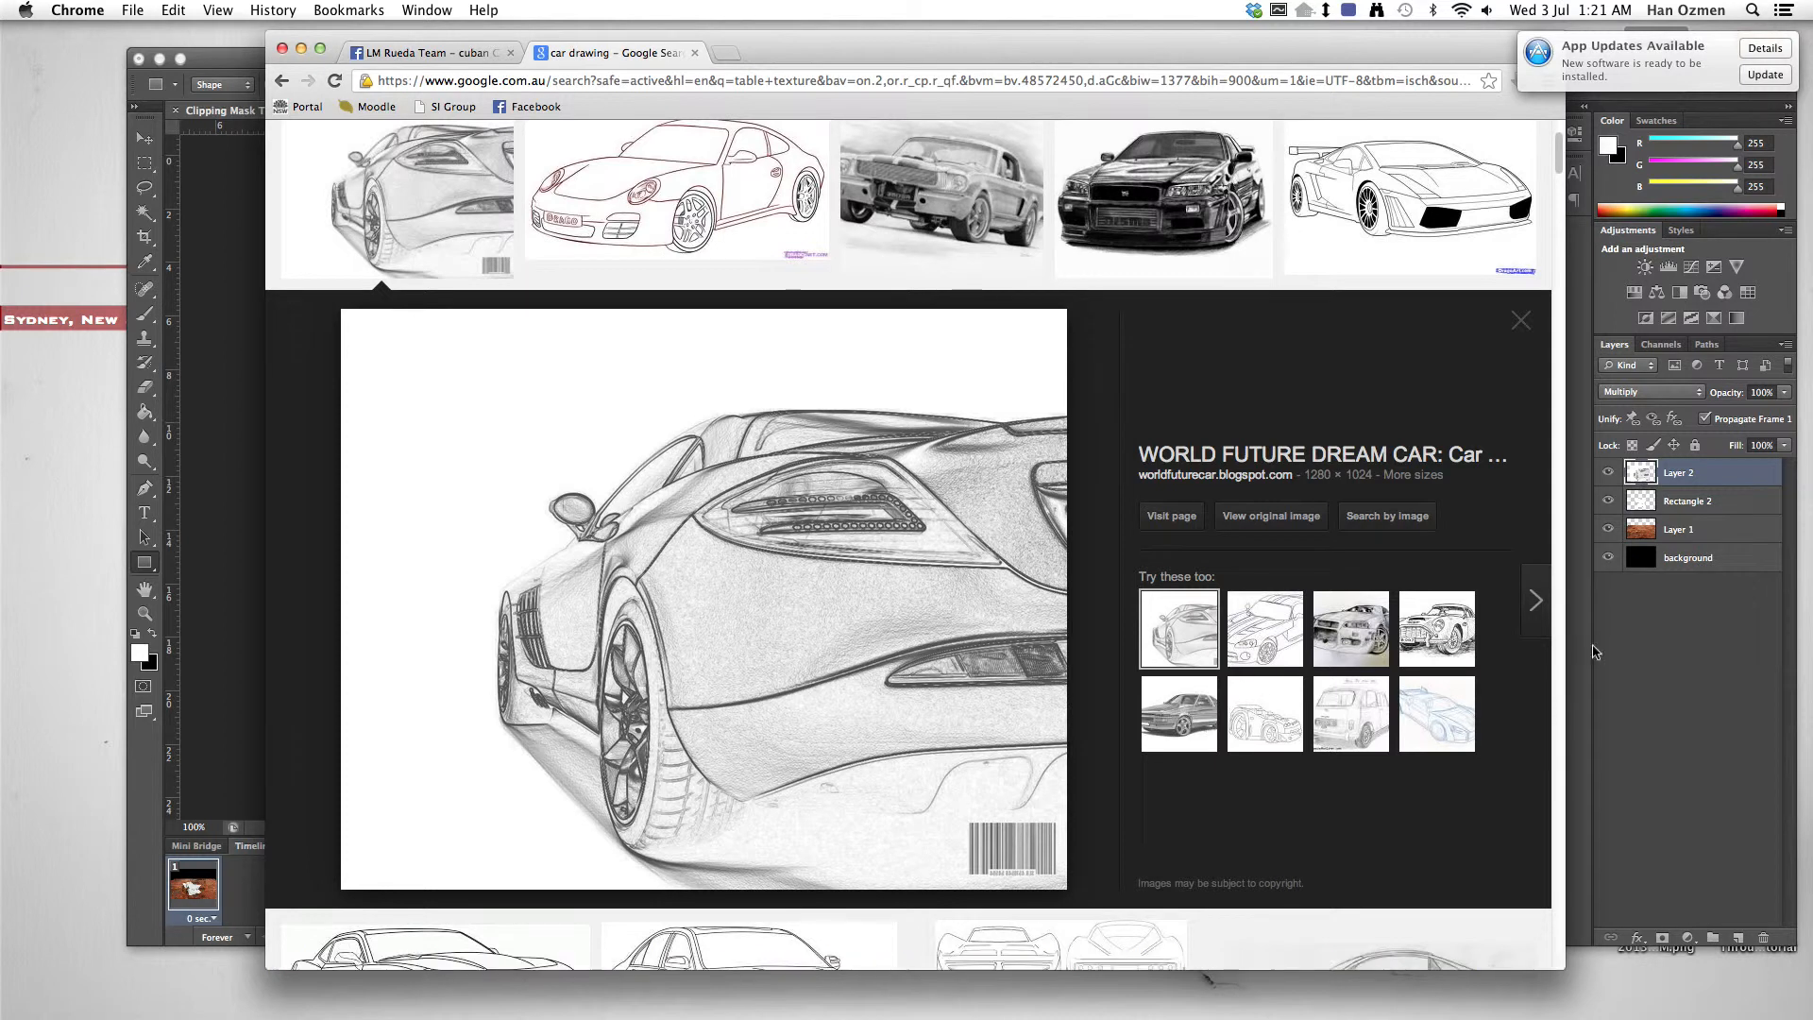
click(1673, 652)
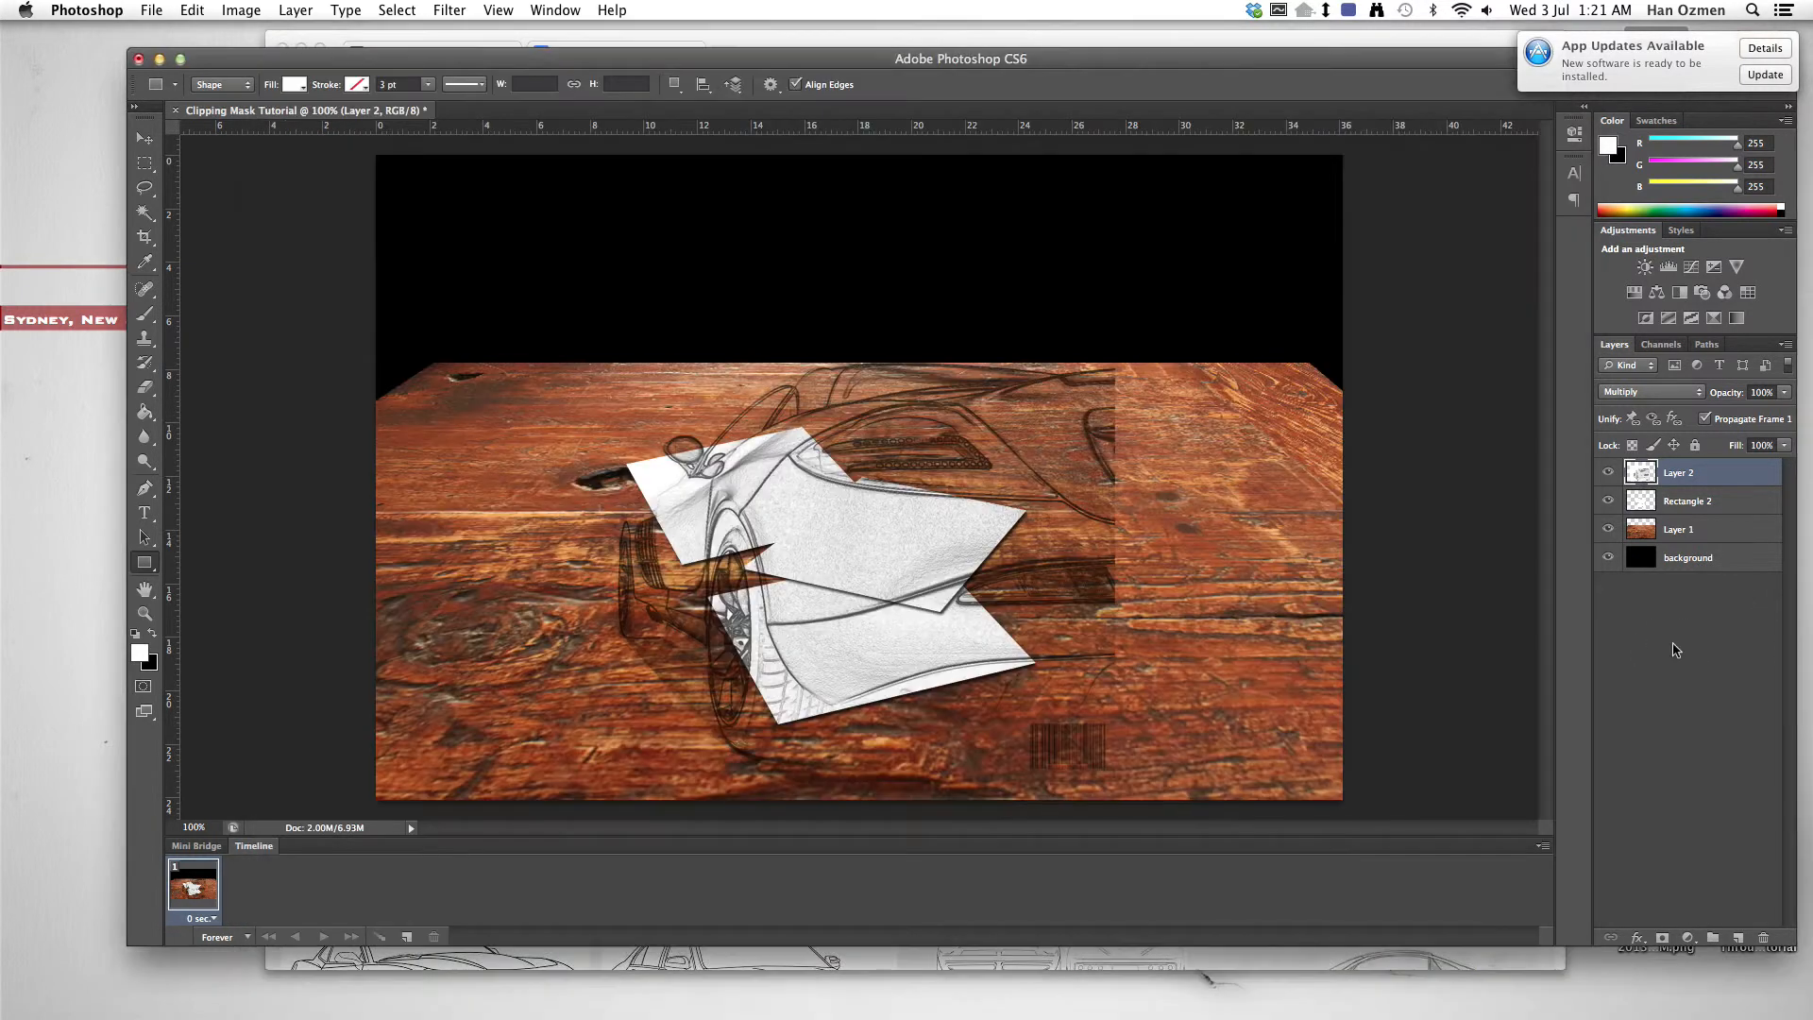
click(1653, 394)
click(1647, 346)
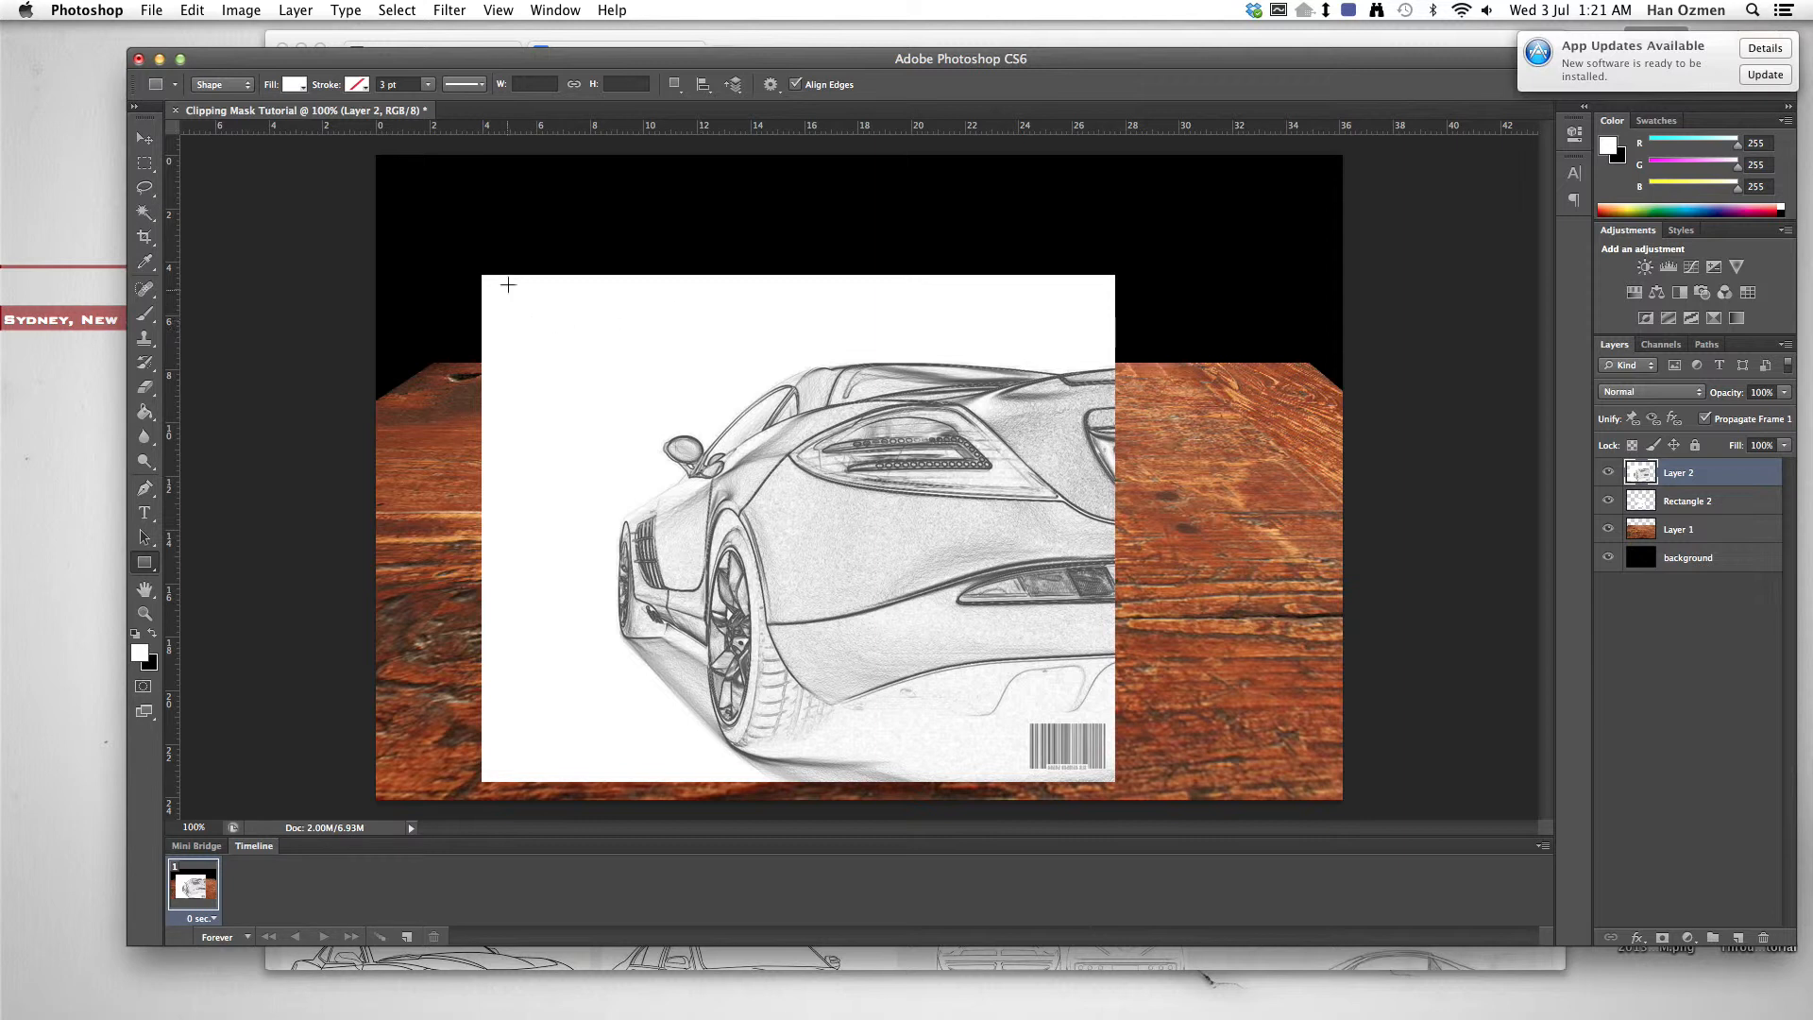
Step: Create a clipping mask from Layer 2 onto the merged paper sheets in Normal blending mode
click(145, 163)
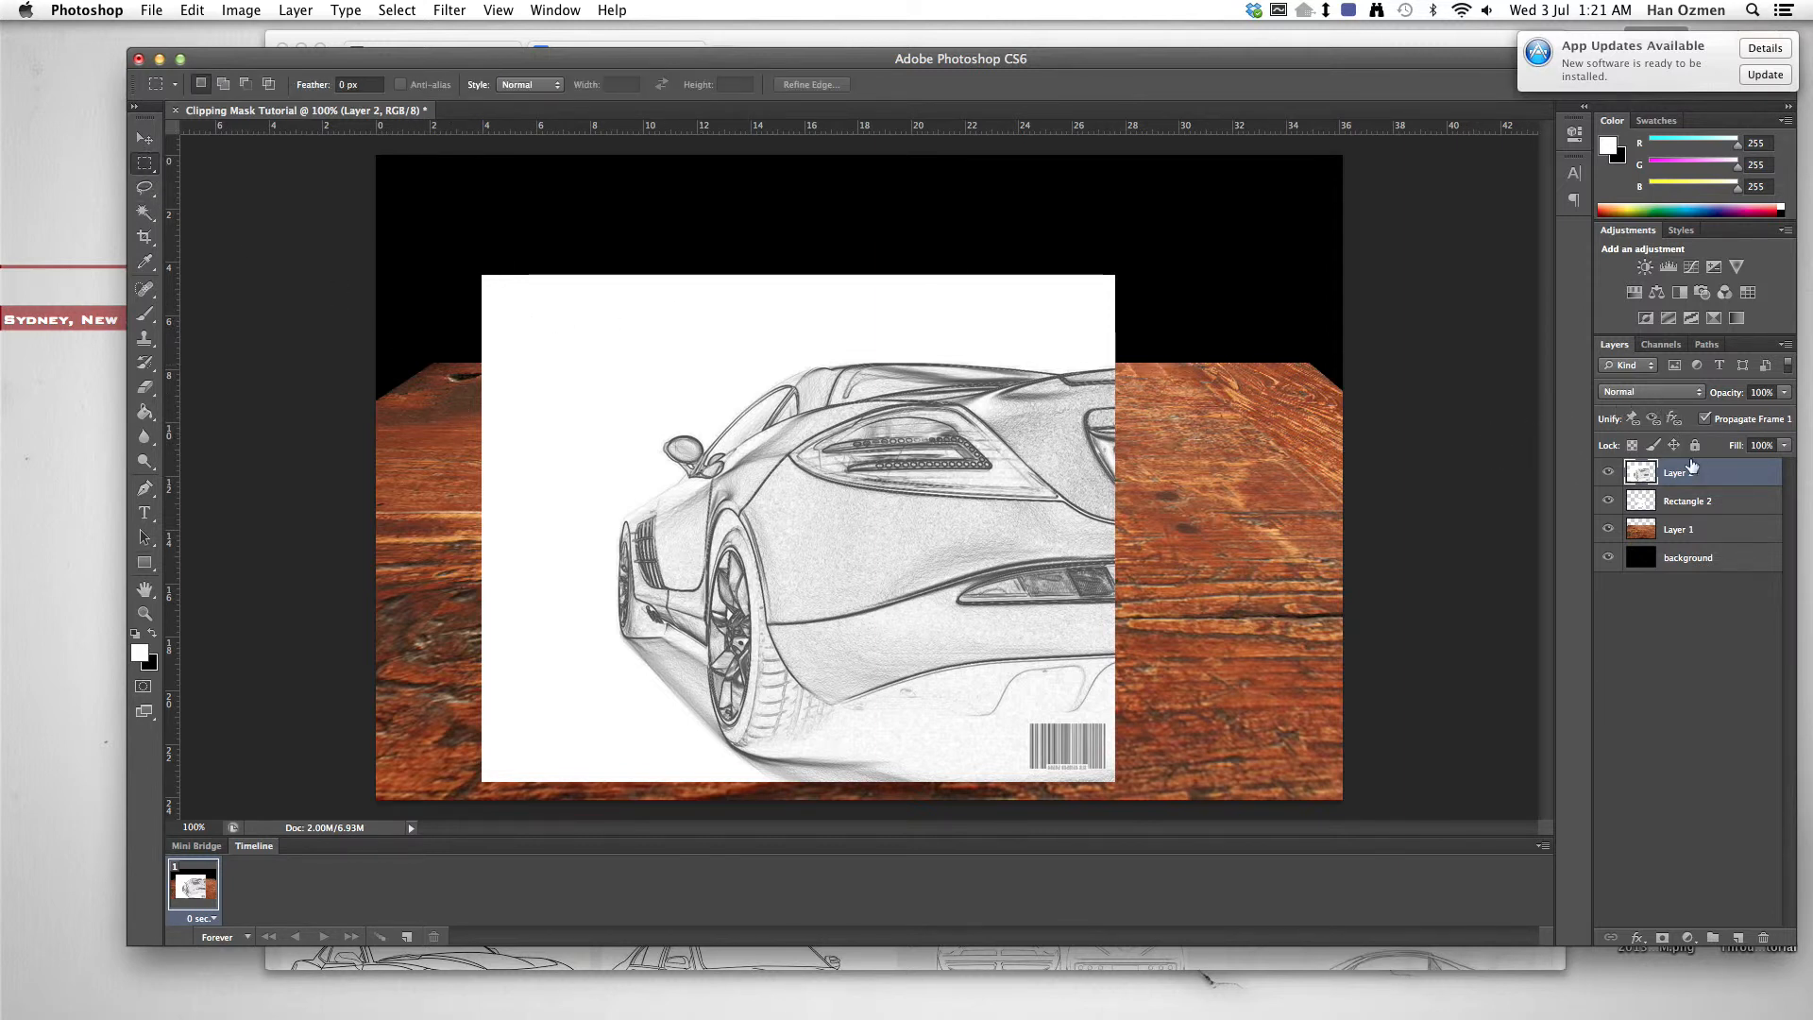
right_click(1685, 474)
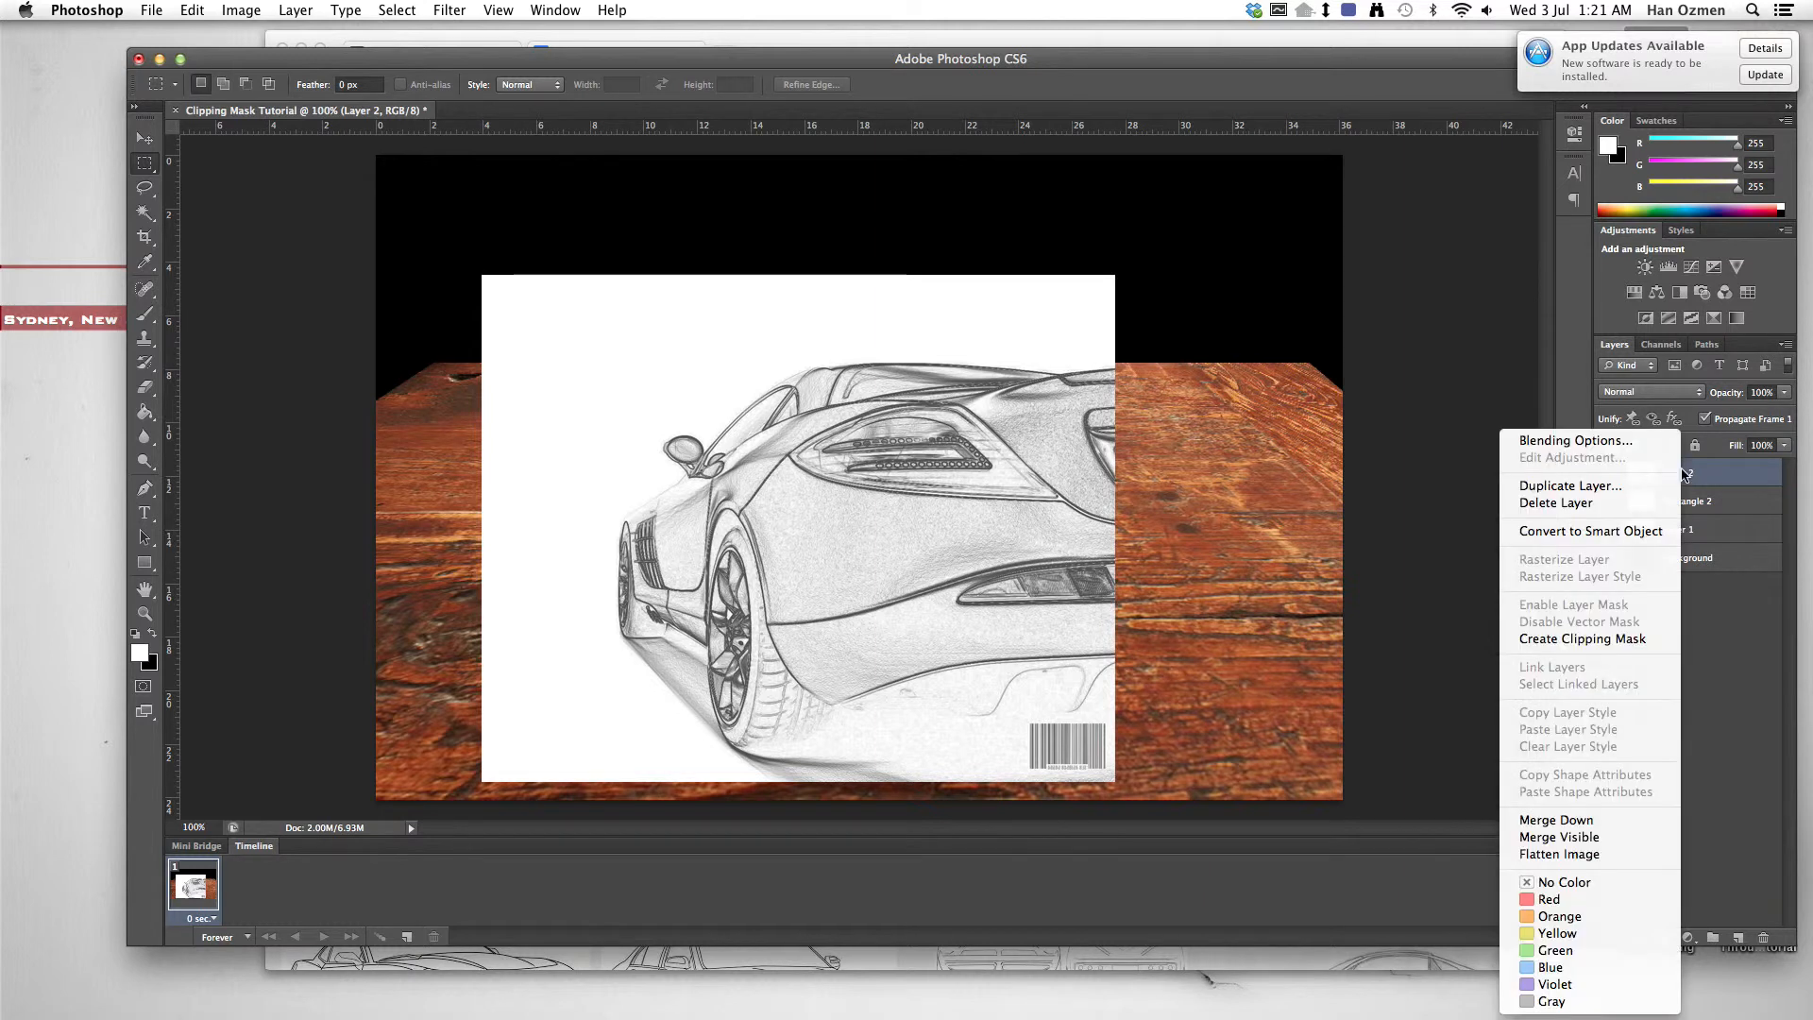
click(1628, 638)
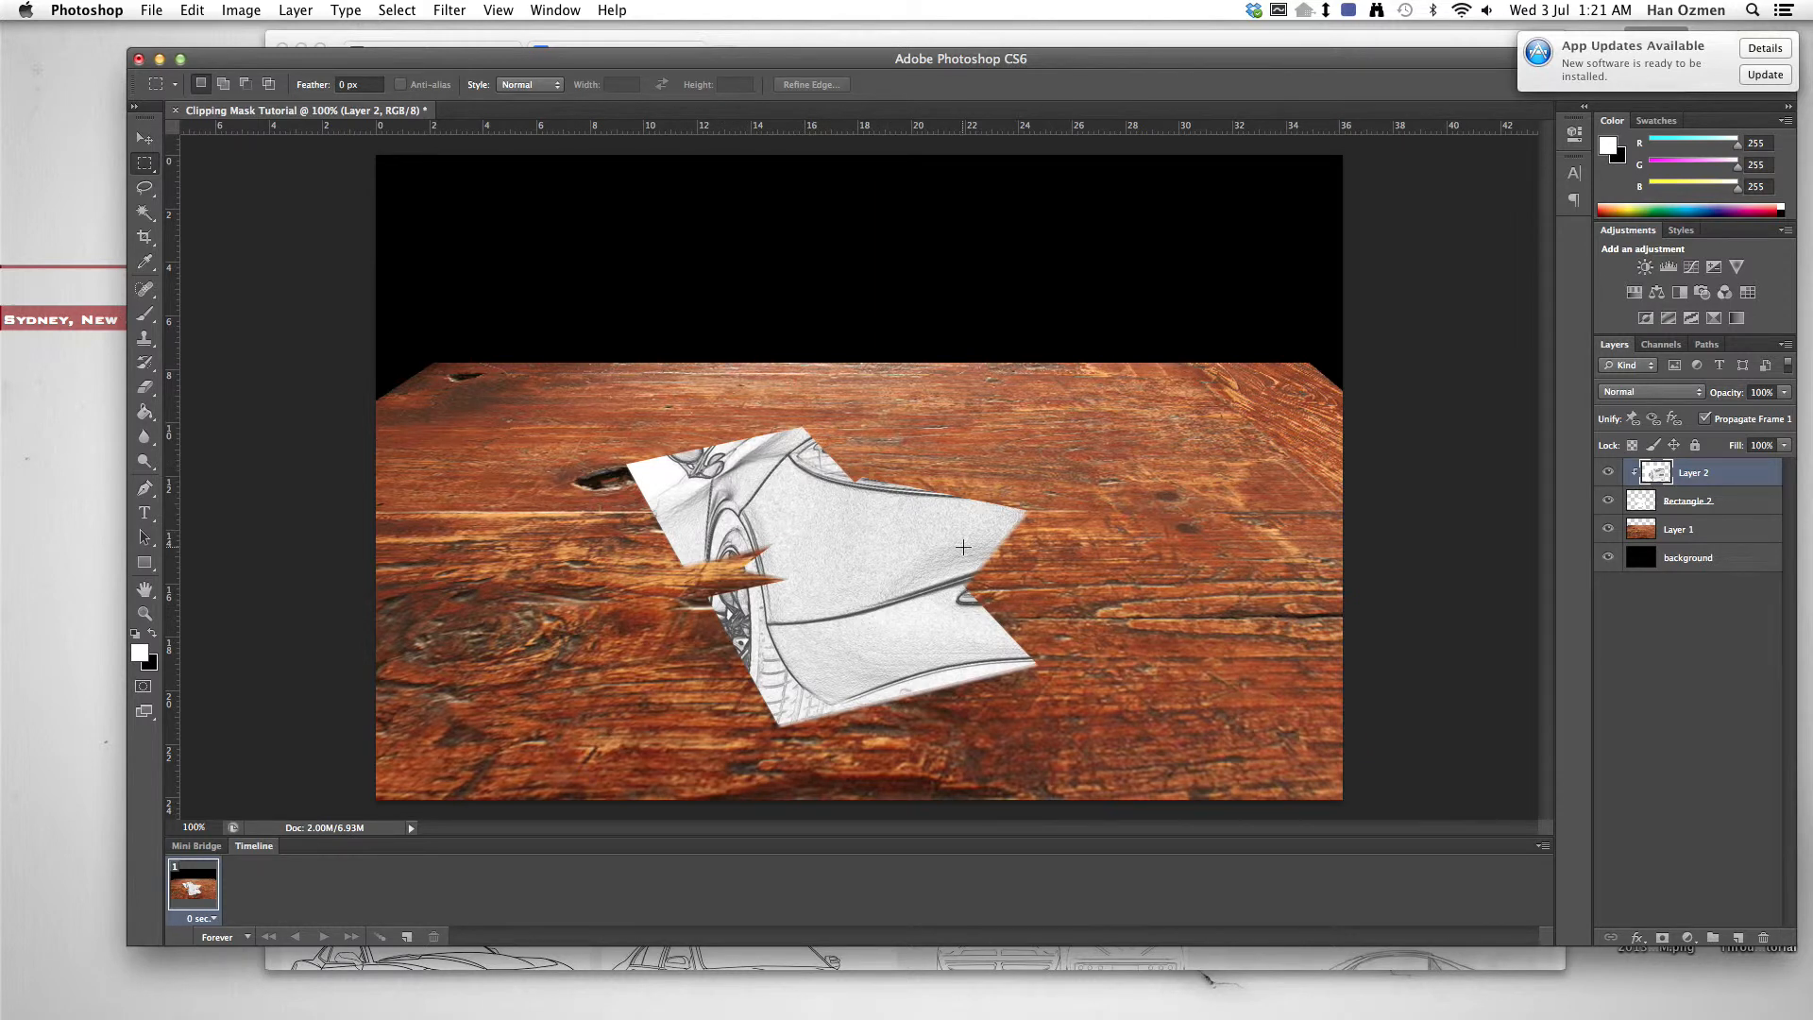
Step: Scale down the clipped car sketch, reposition it over the paper sheets and apply the transform
key(super+t)
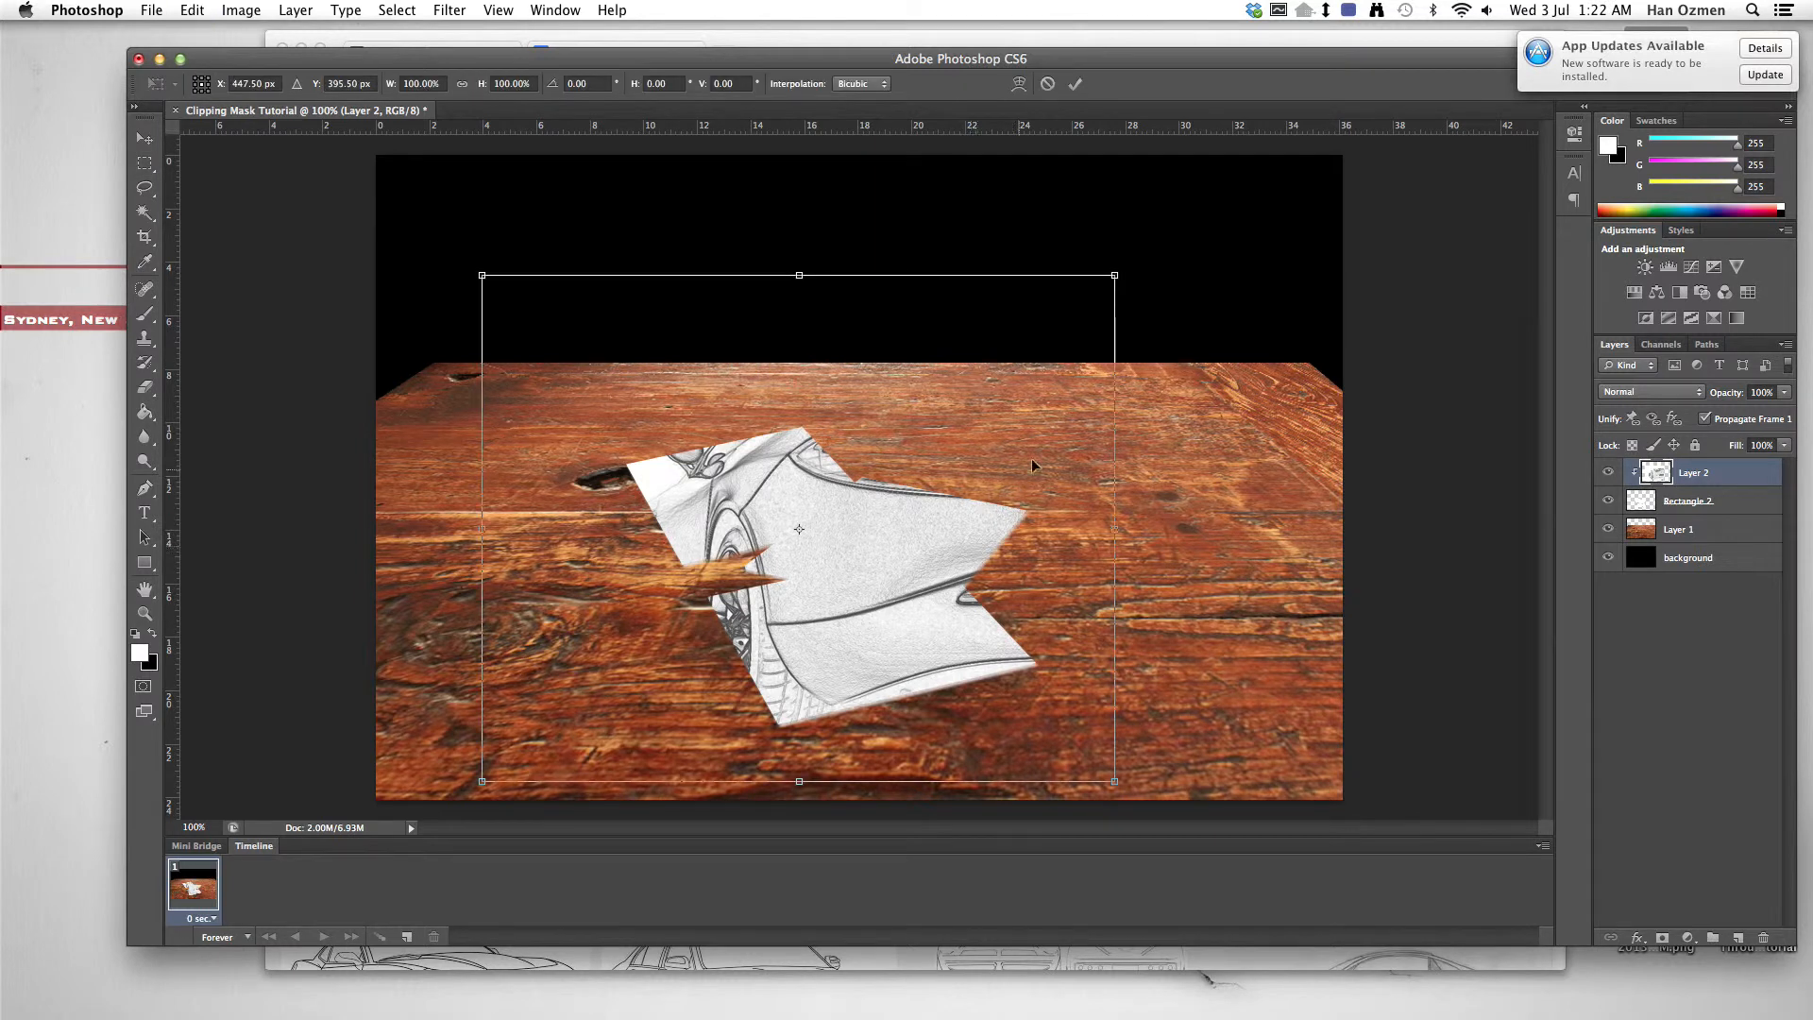
drag(1112, 278, 972, 412)
drag(882, 529, 974, 510)
drag(1050, 366, 1006, 411)
mouse_move(970, 552)
mouse_down()
mouse_move(989, 550)
mouse_move(955, 542)
mouse_move(971, 531)
mouse_move(975, 556)
mouse_up()
key(Return)
key(m)
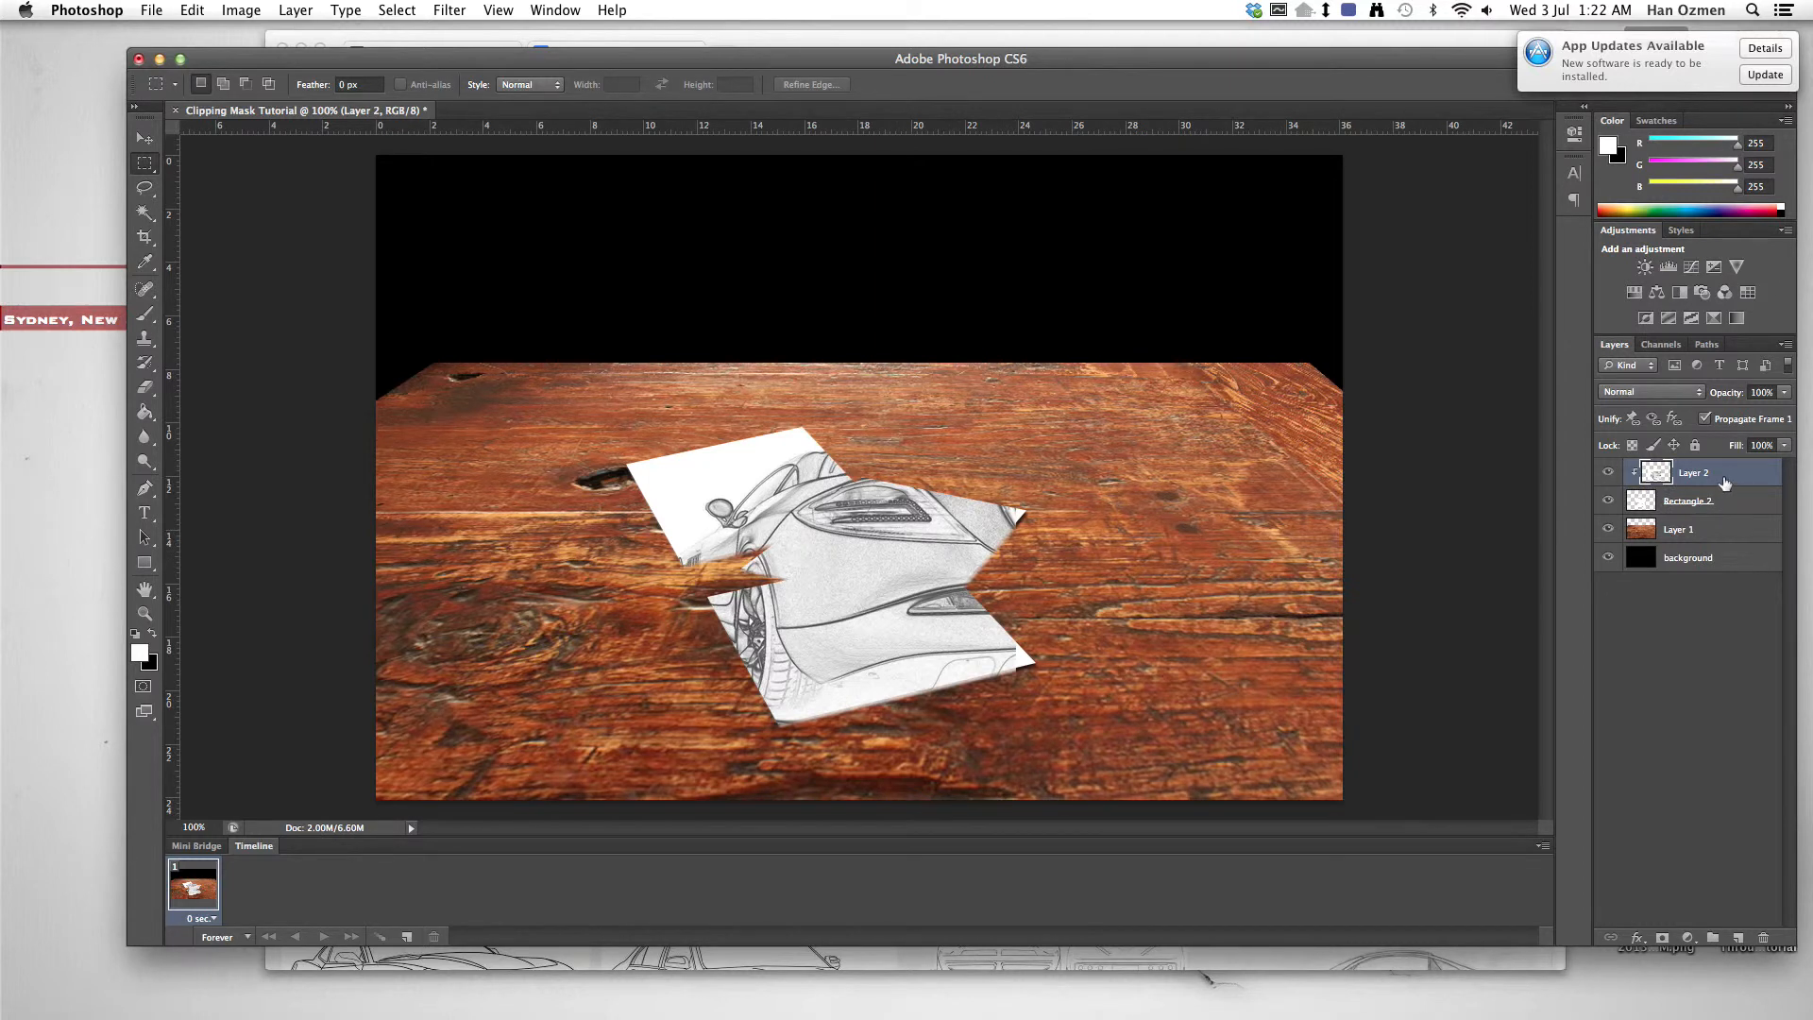
Step: Undo the transform and the clipping mask on the car sketch layer
key(super+z)
key(super+z)
key(super+z)
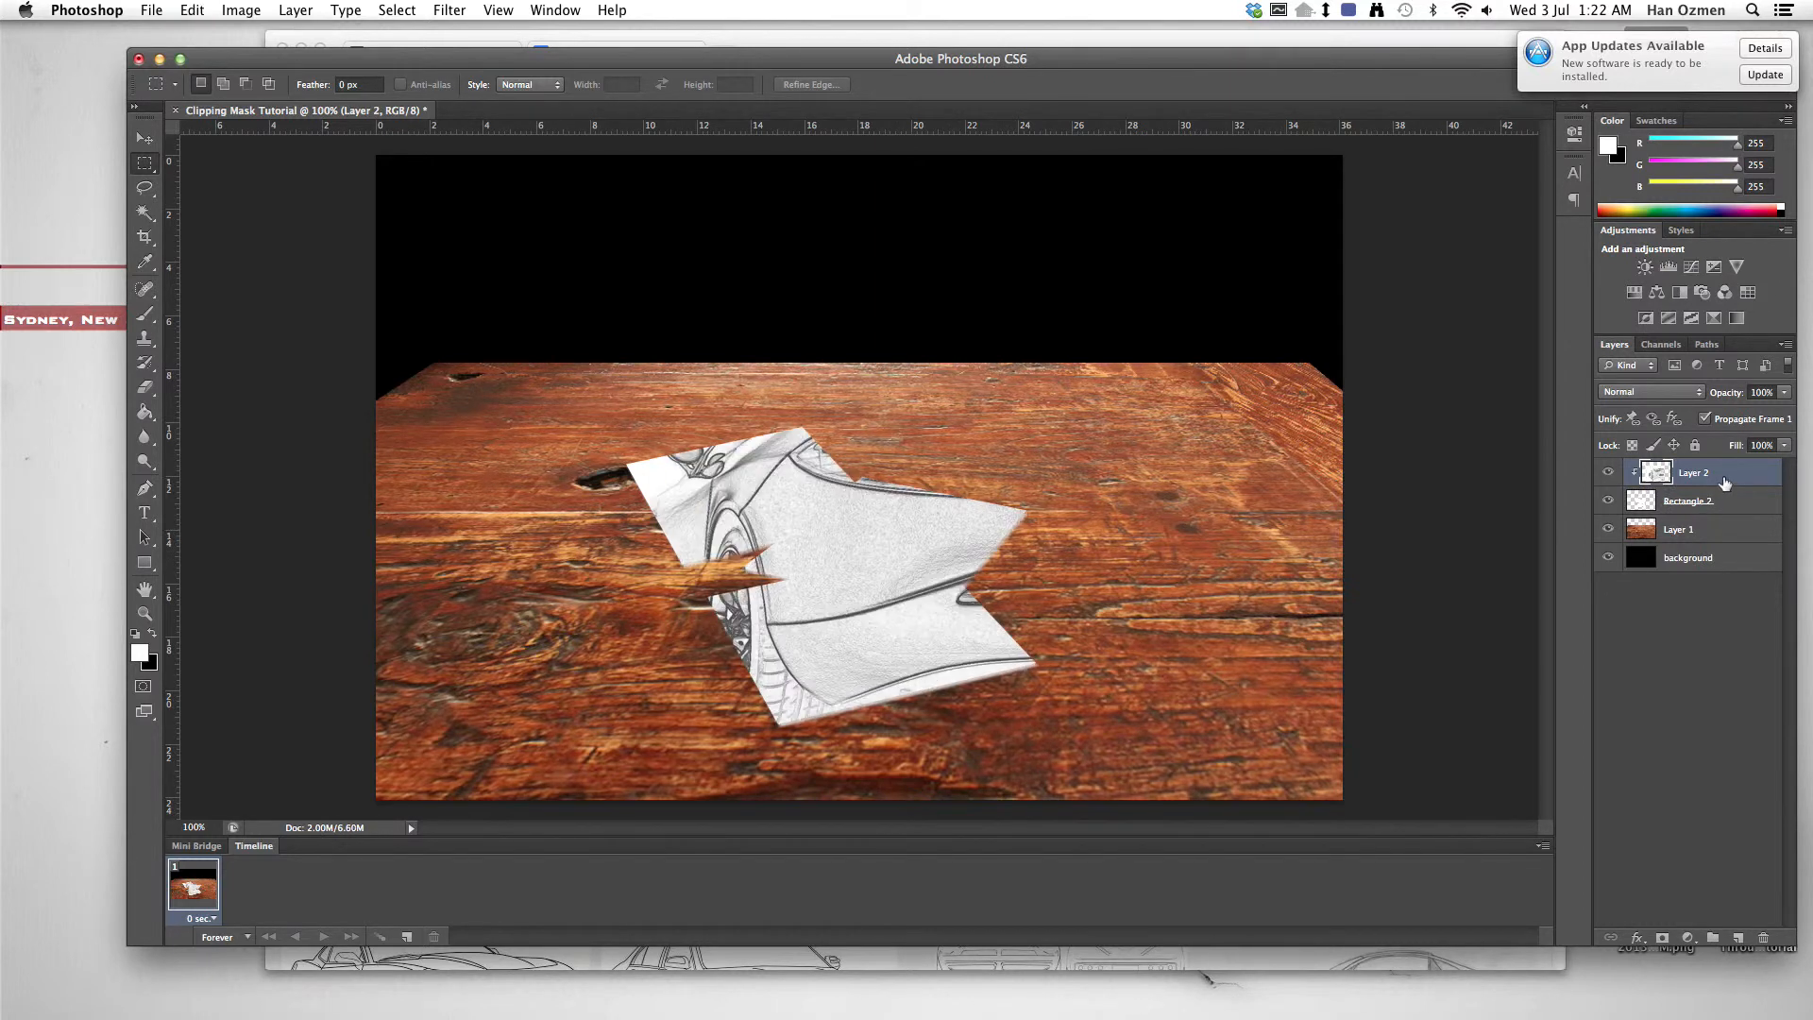
key(alt+super+z)
key(alt+super+z)
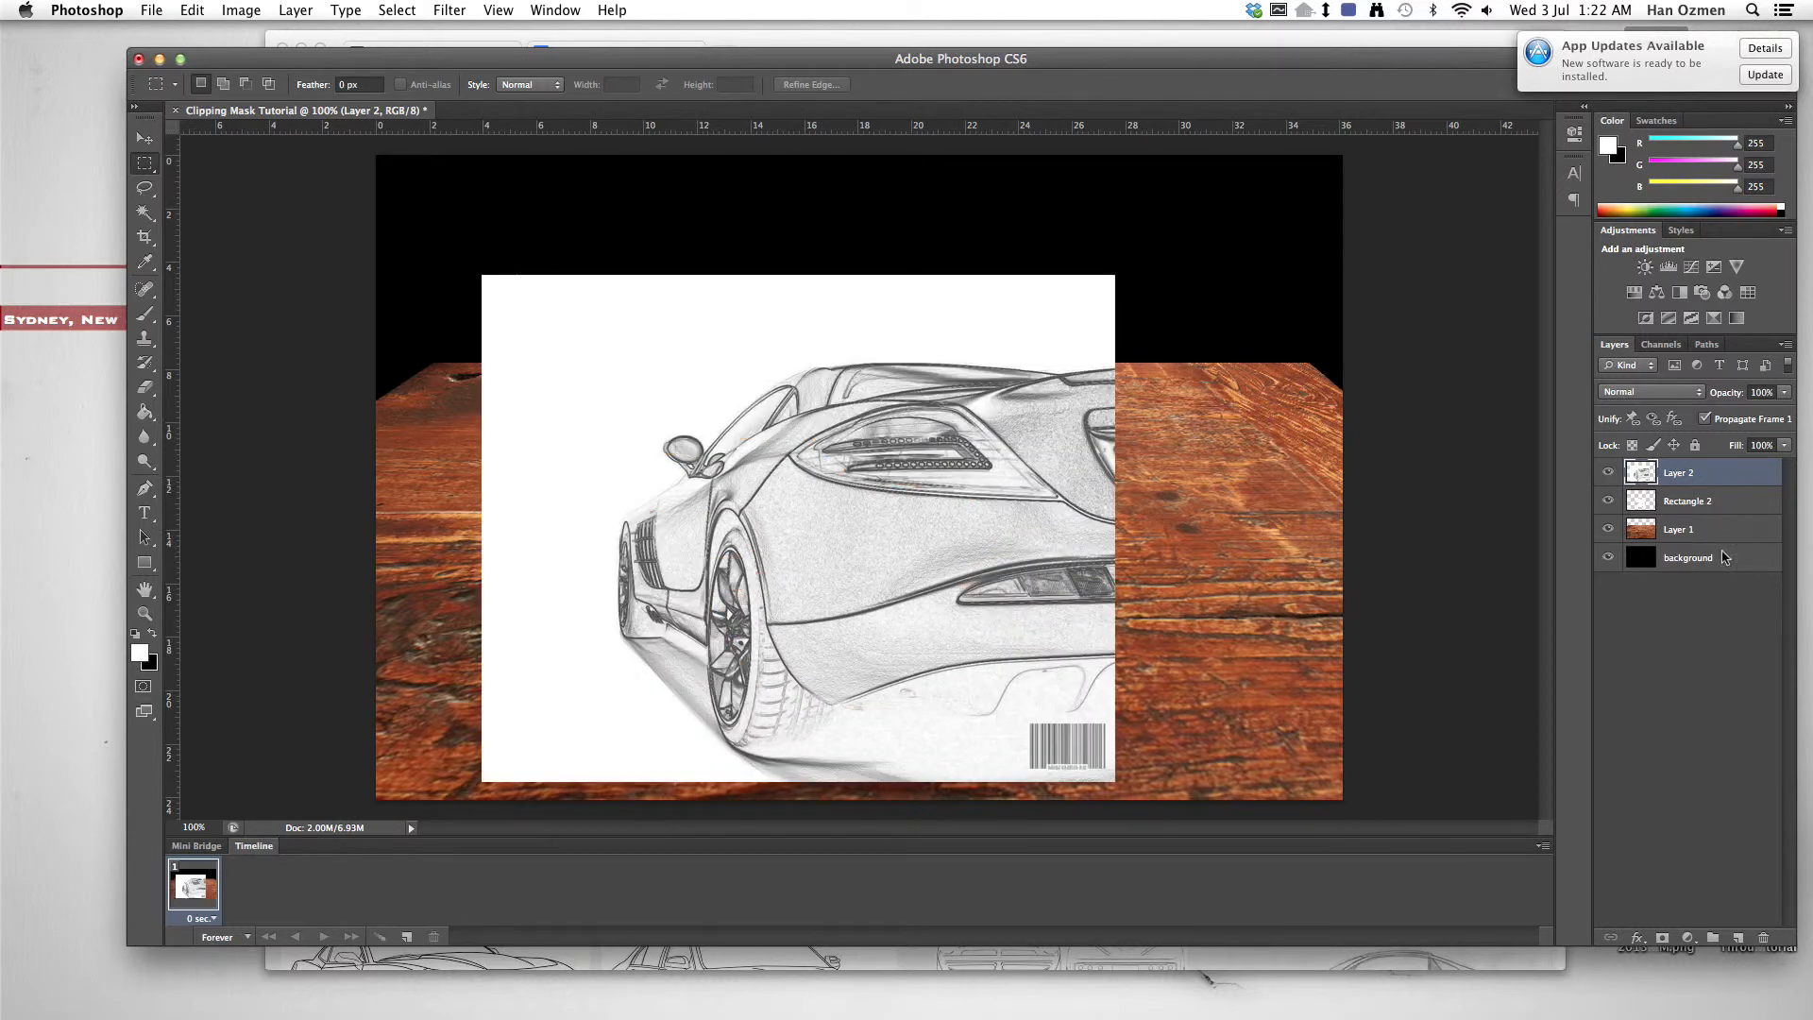
Step: Set Layer 2's blending mode to Multiply and create a clipping mask from it onto the merged Rectangle 2 layer
click(1704, 501)
click(1697, 473)
click(1676, 392)
click(1212, 446)
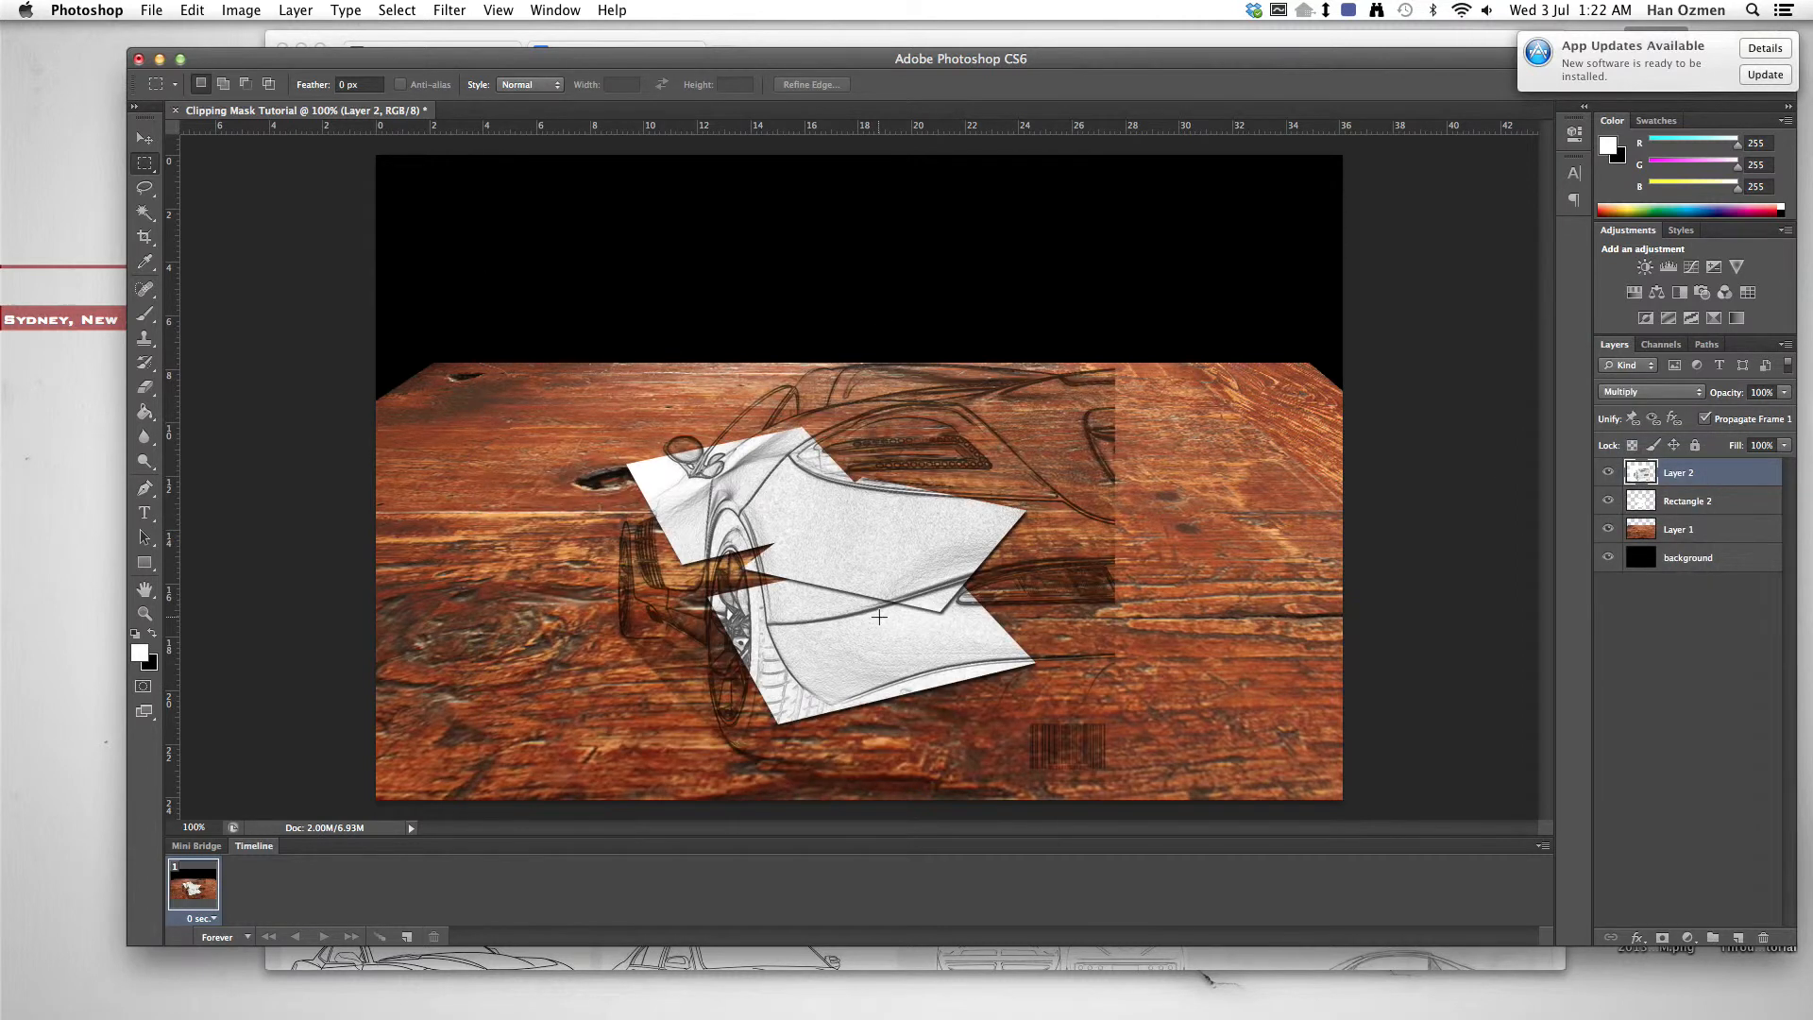
right_click(1703, 487)
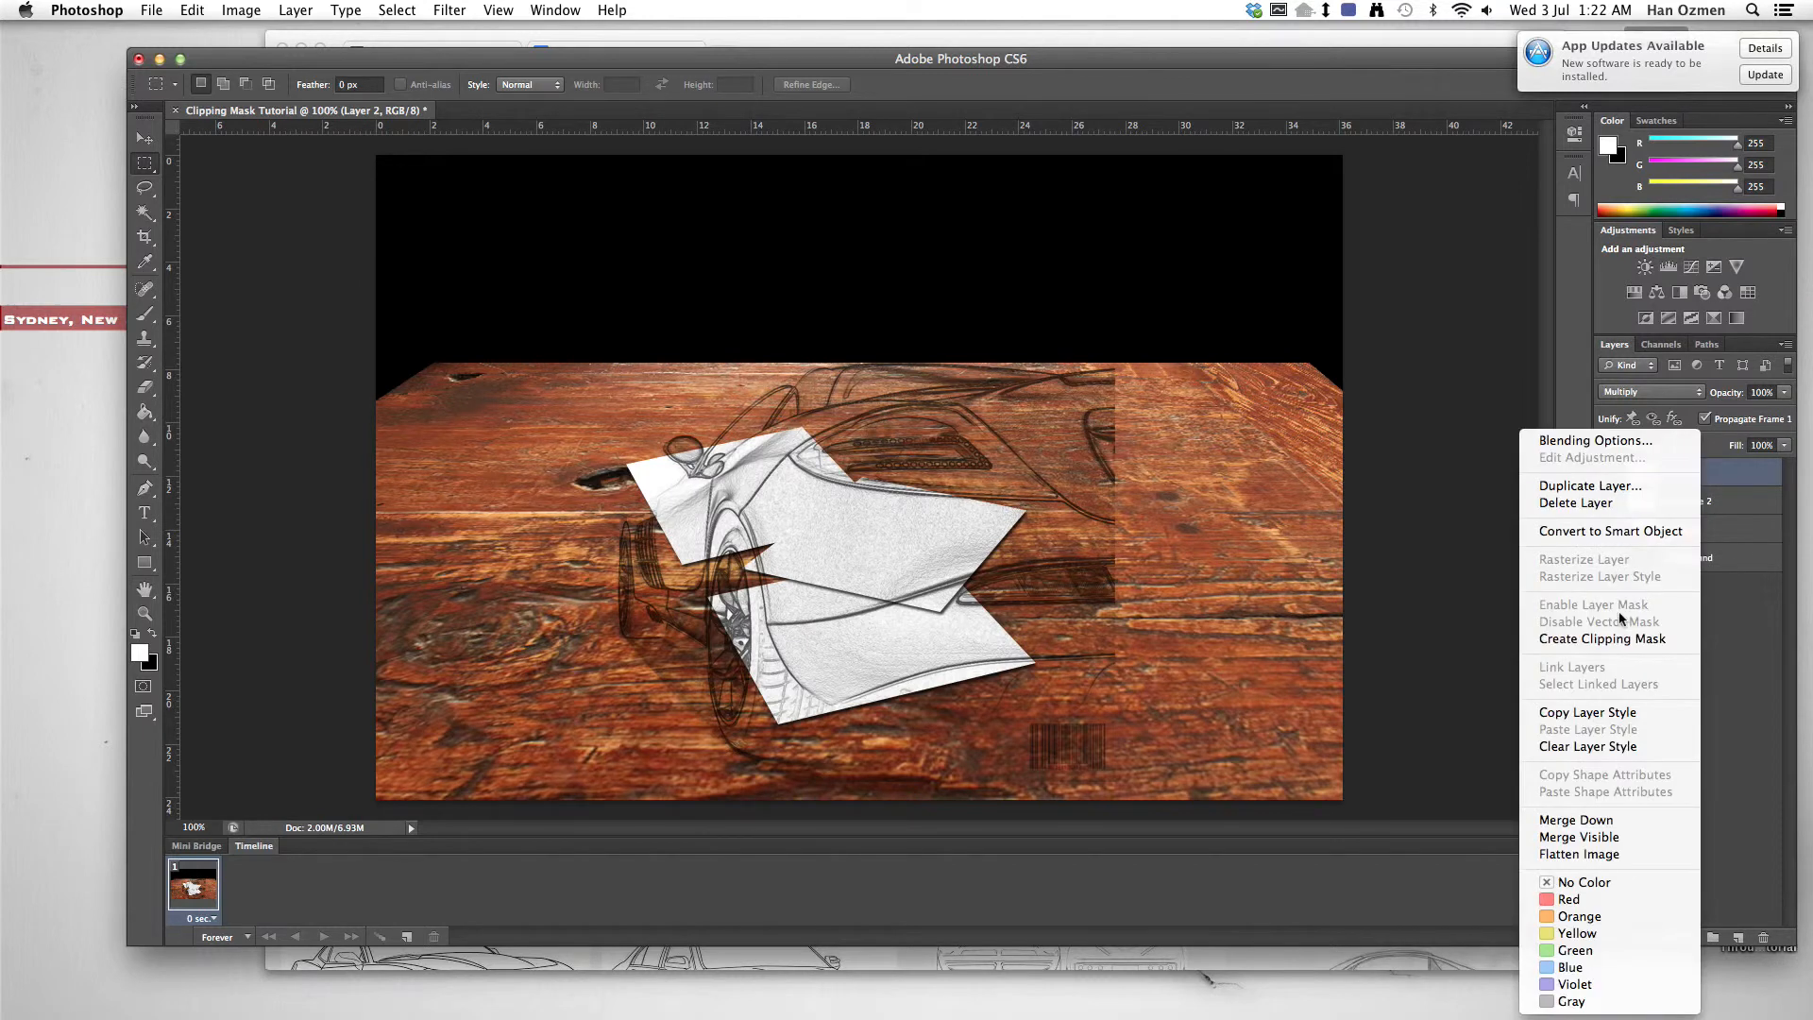
click(1629, 639)
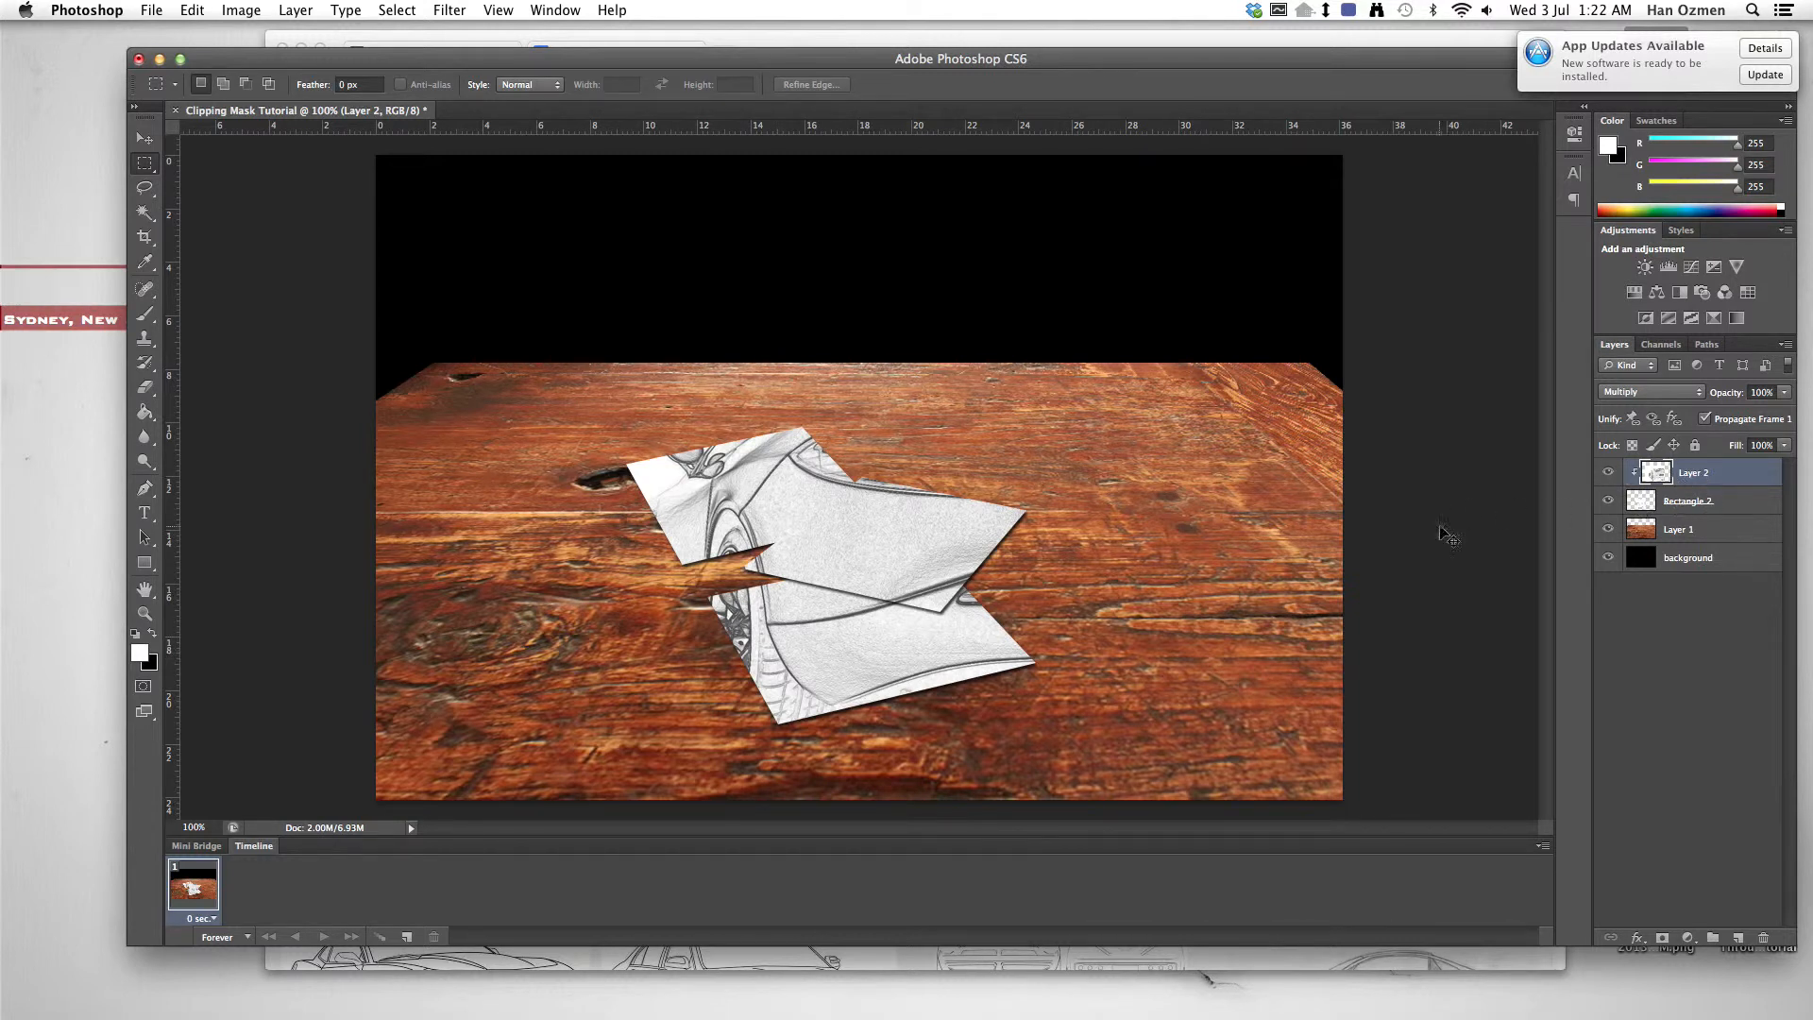
Step: Scale the clipped car sketch to about 73%, position it across the three paper sheets and apply the transform
key(super+t)
drag(1114, 275, 961, 431)
drag(908, 535, 993, 517)
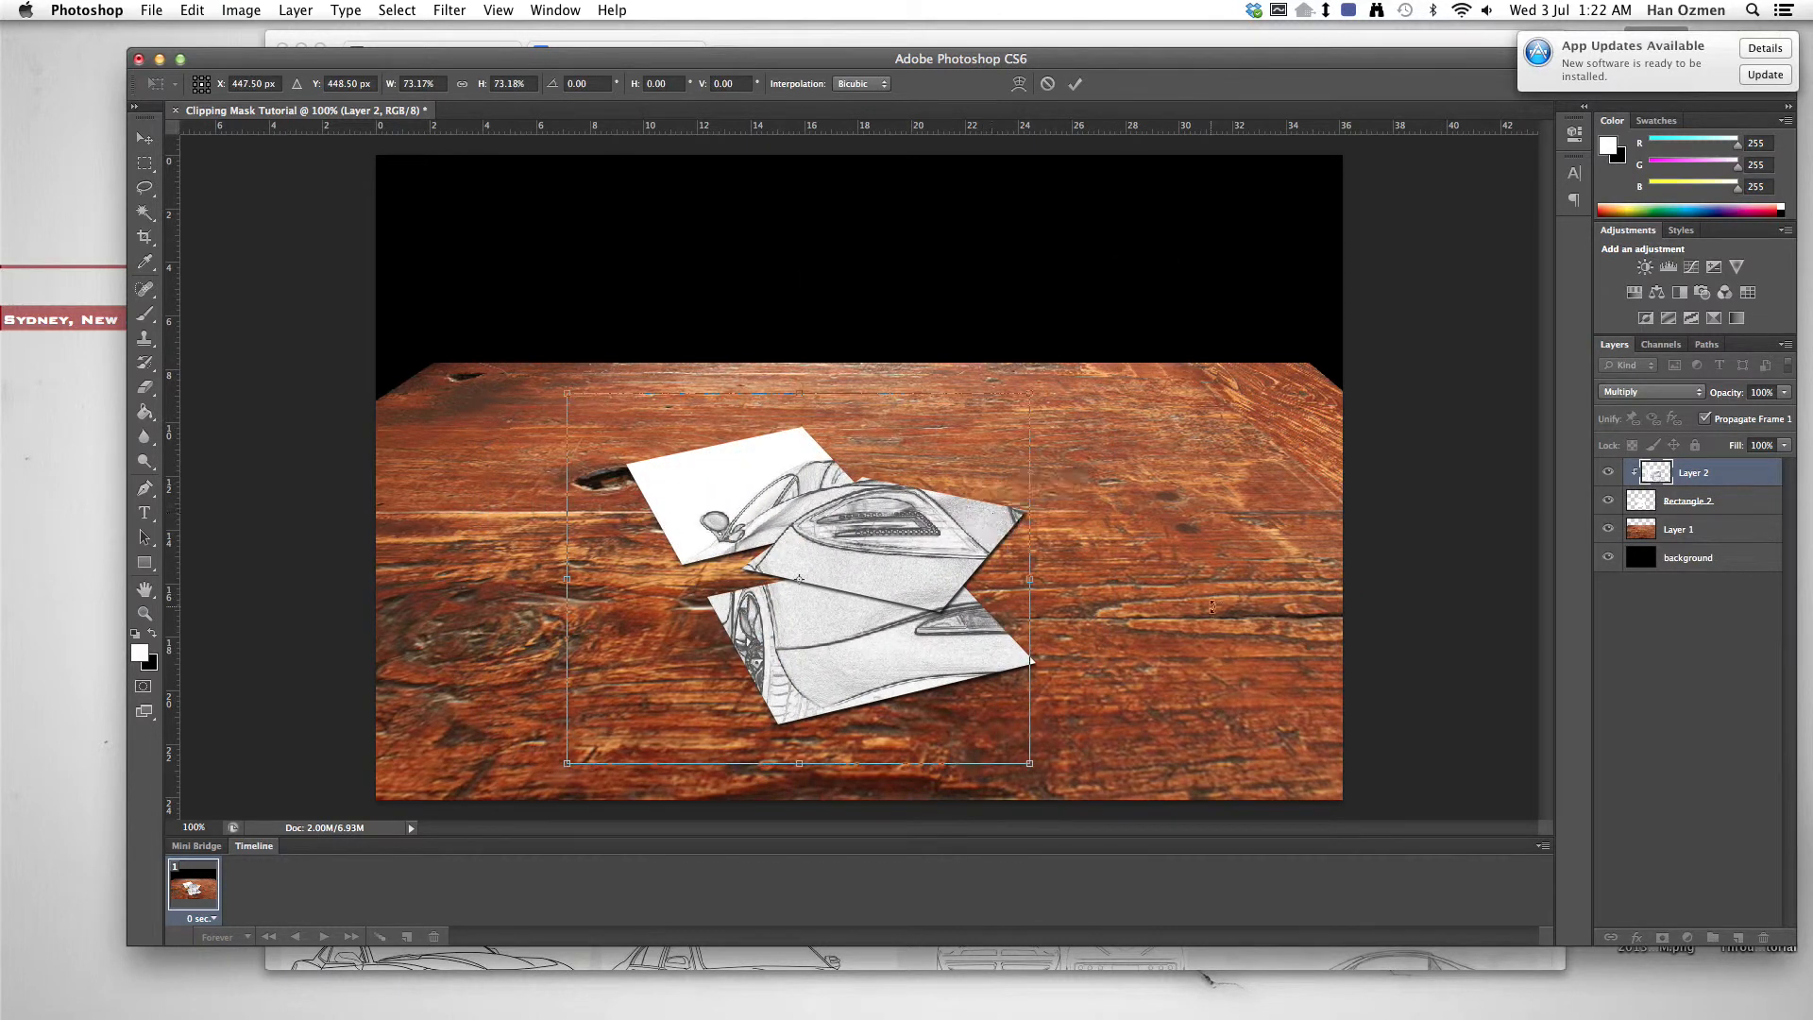
key(Return)
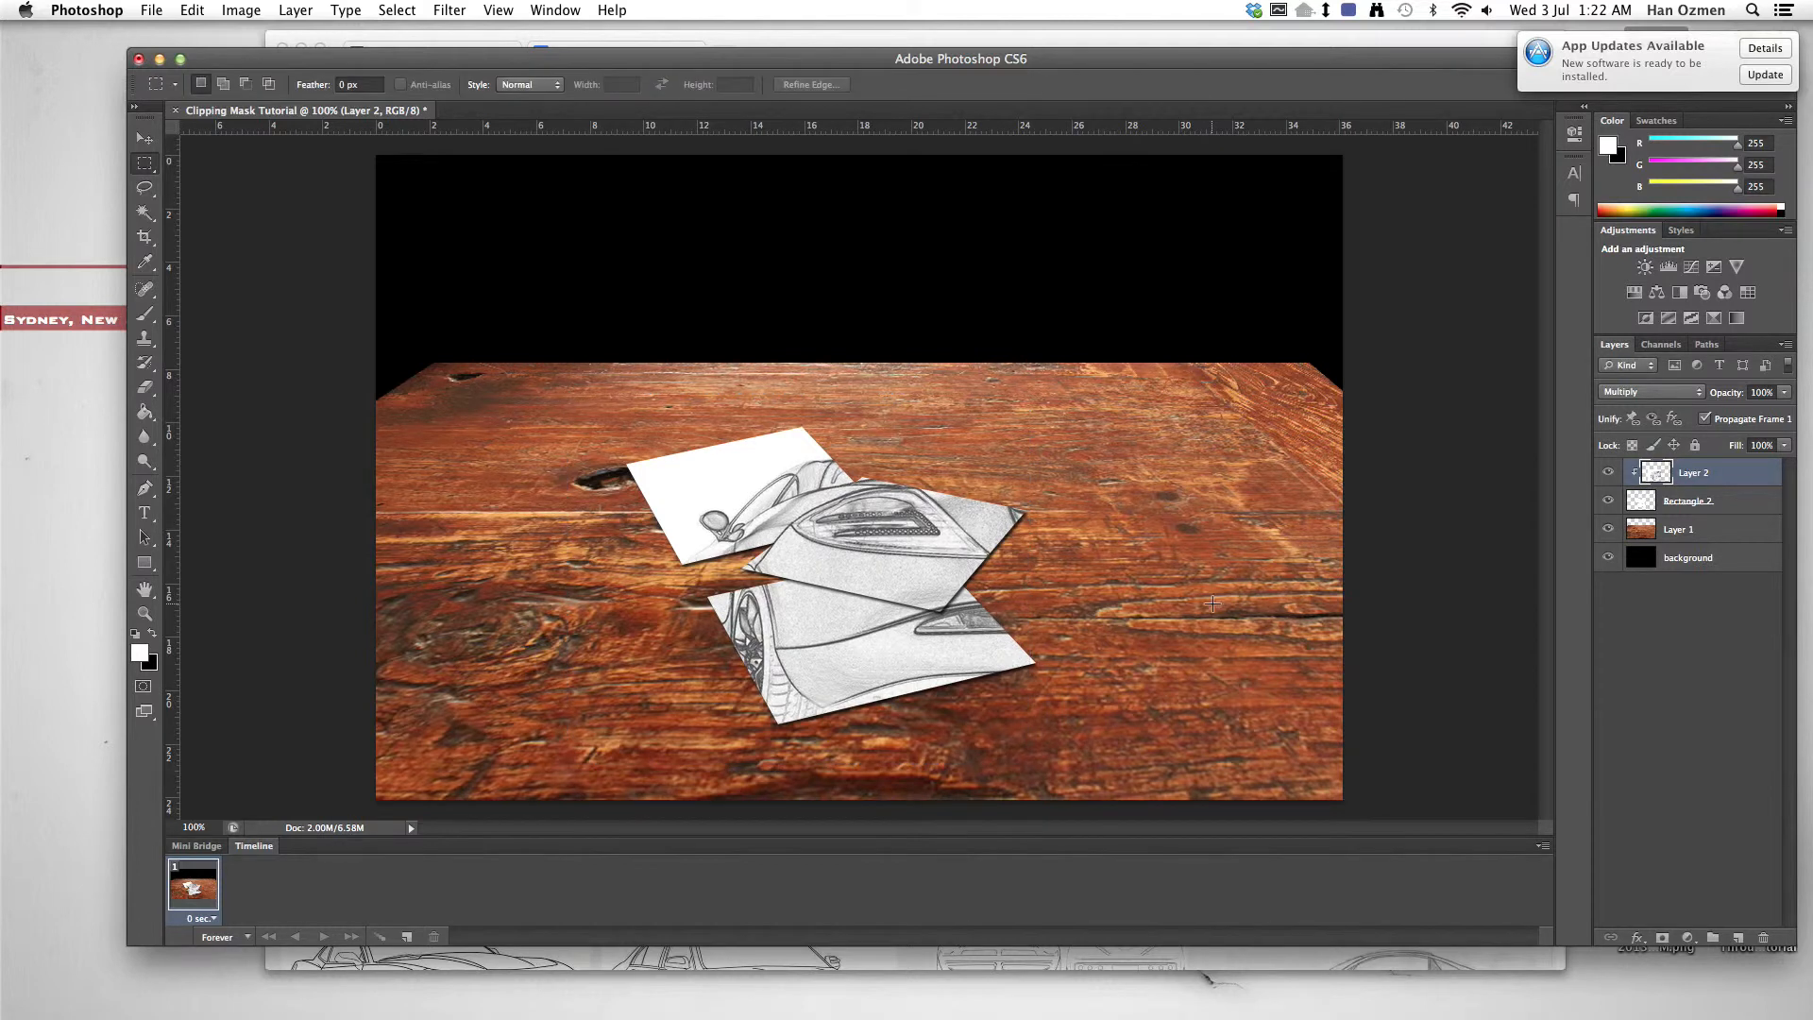
key(super+plus)
key(super+plus)
key(super+minus)
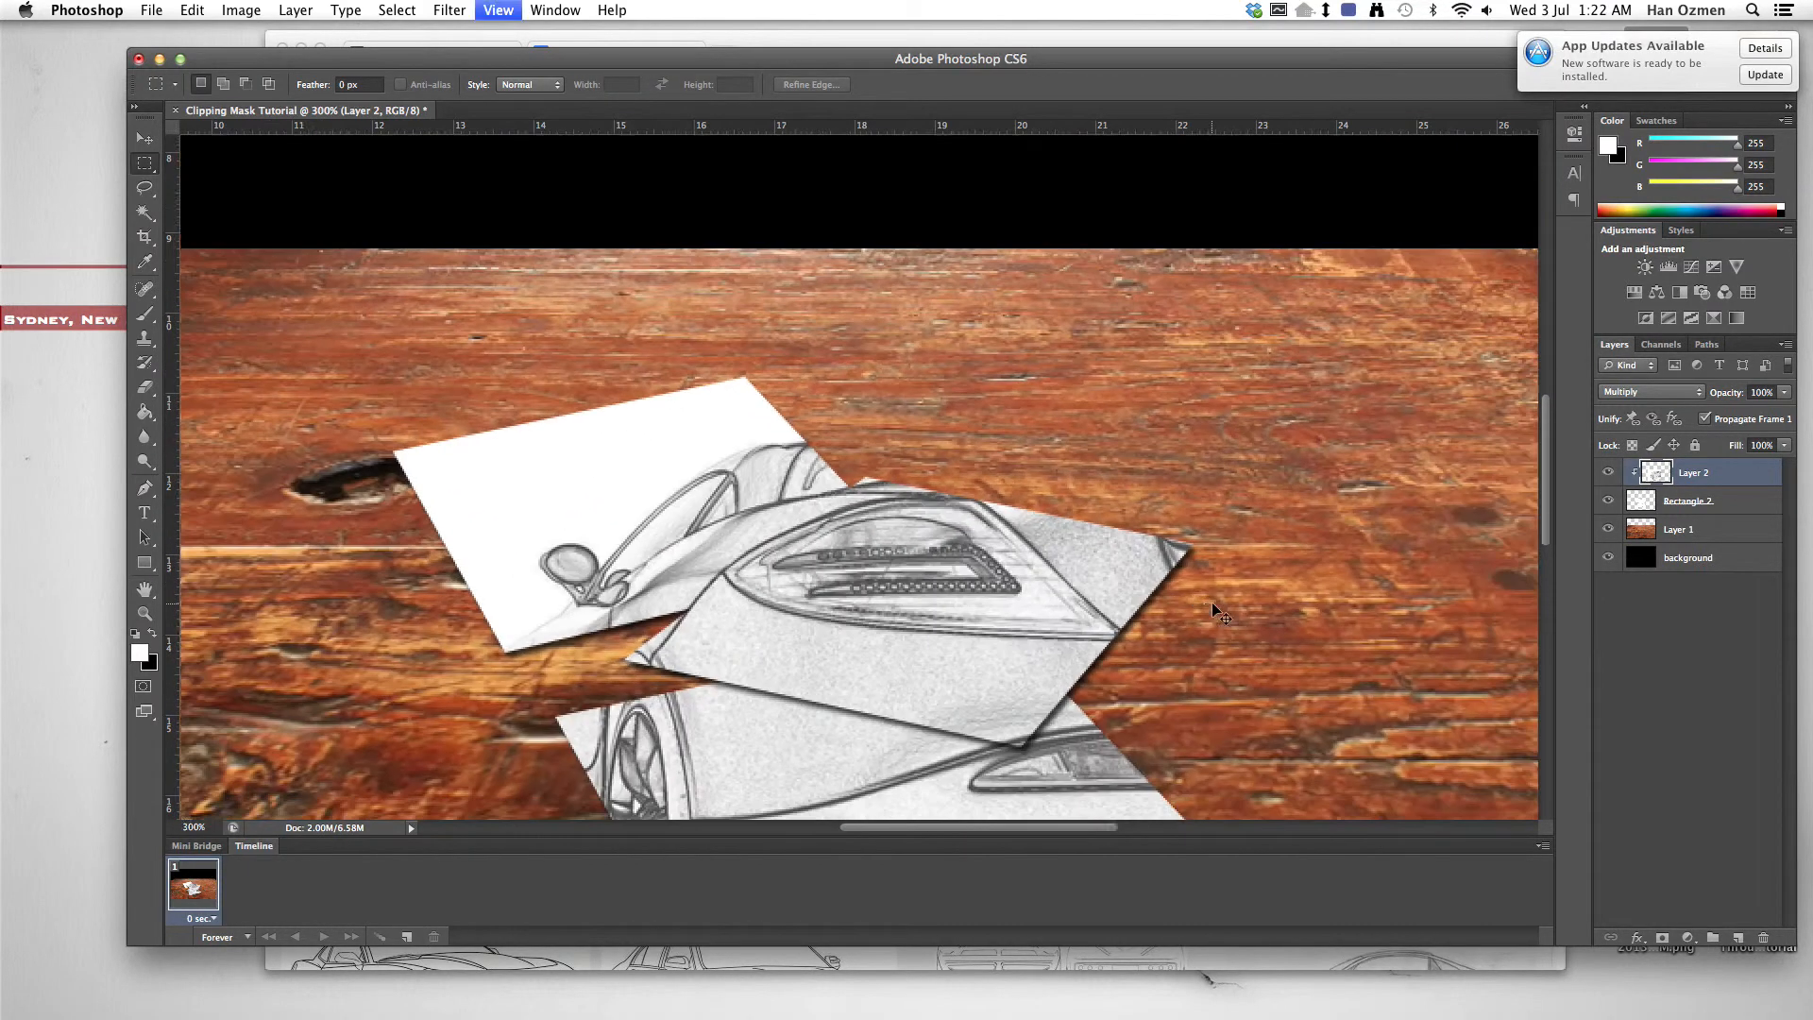
Step: Switch to Chrome and search Google Images for "pencil"
scroll(1213, 603, down, 5)
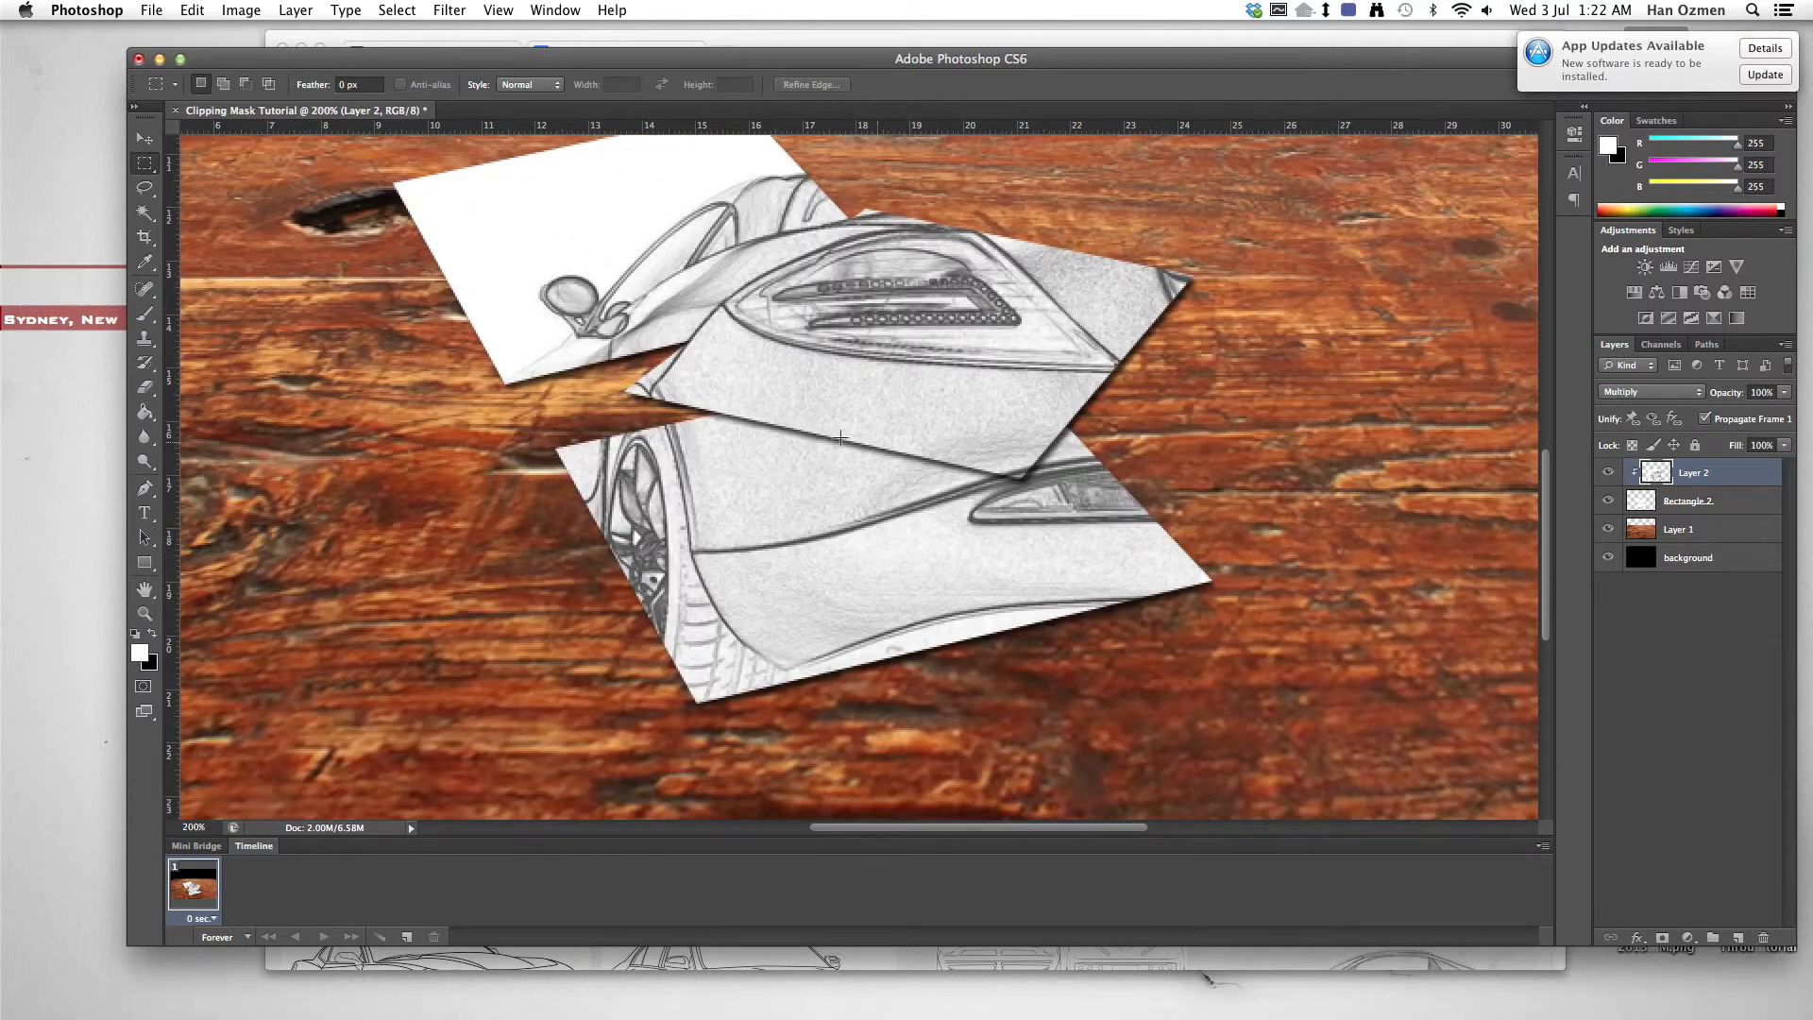
scroll(1036, 305, up, 1)
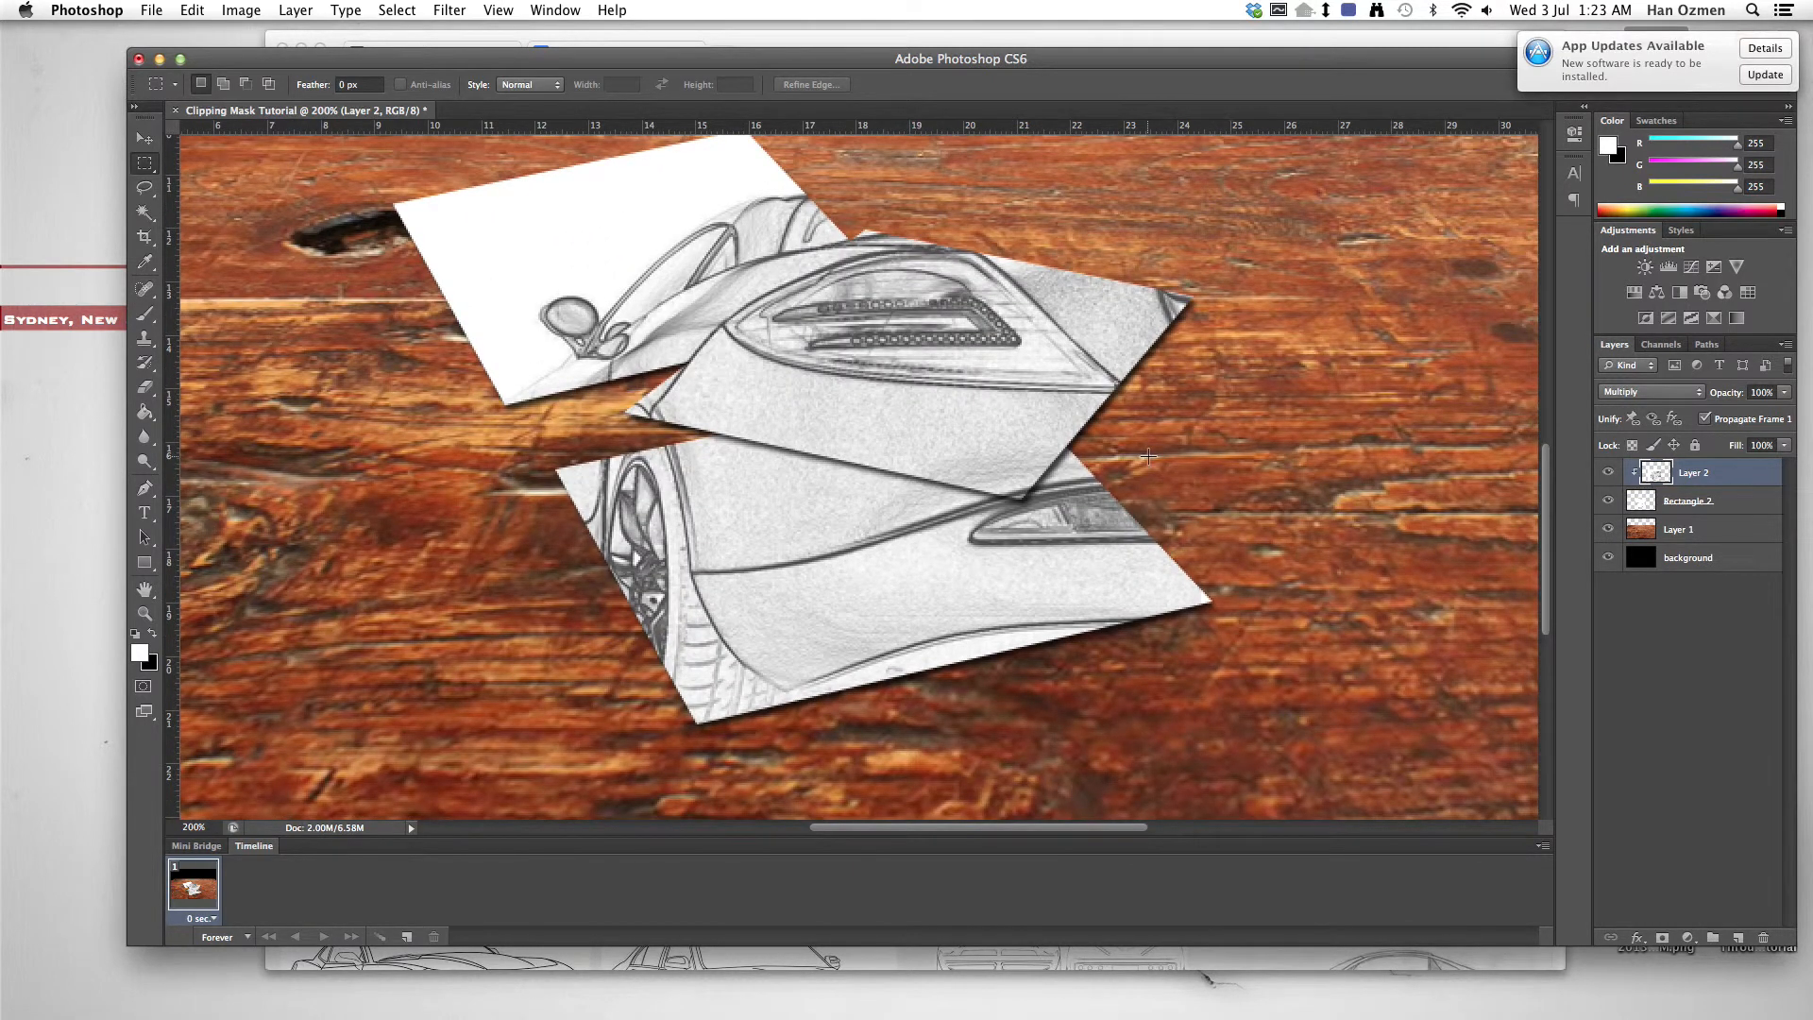
key(super+minus)
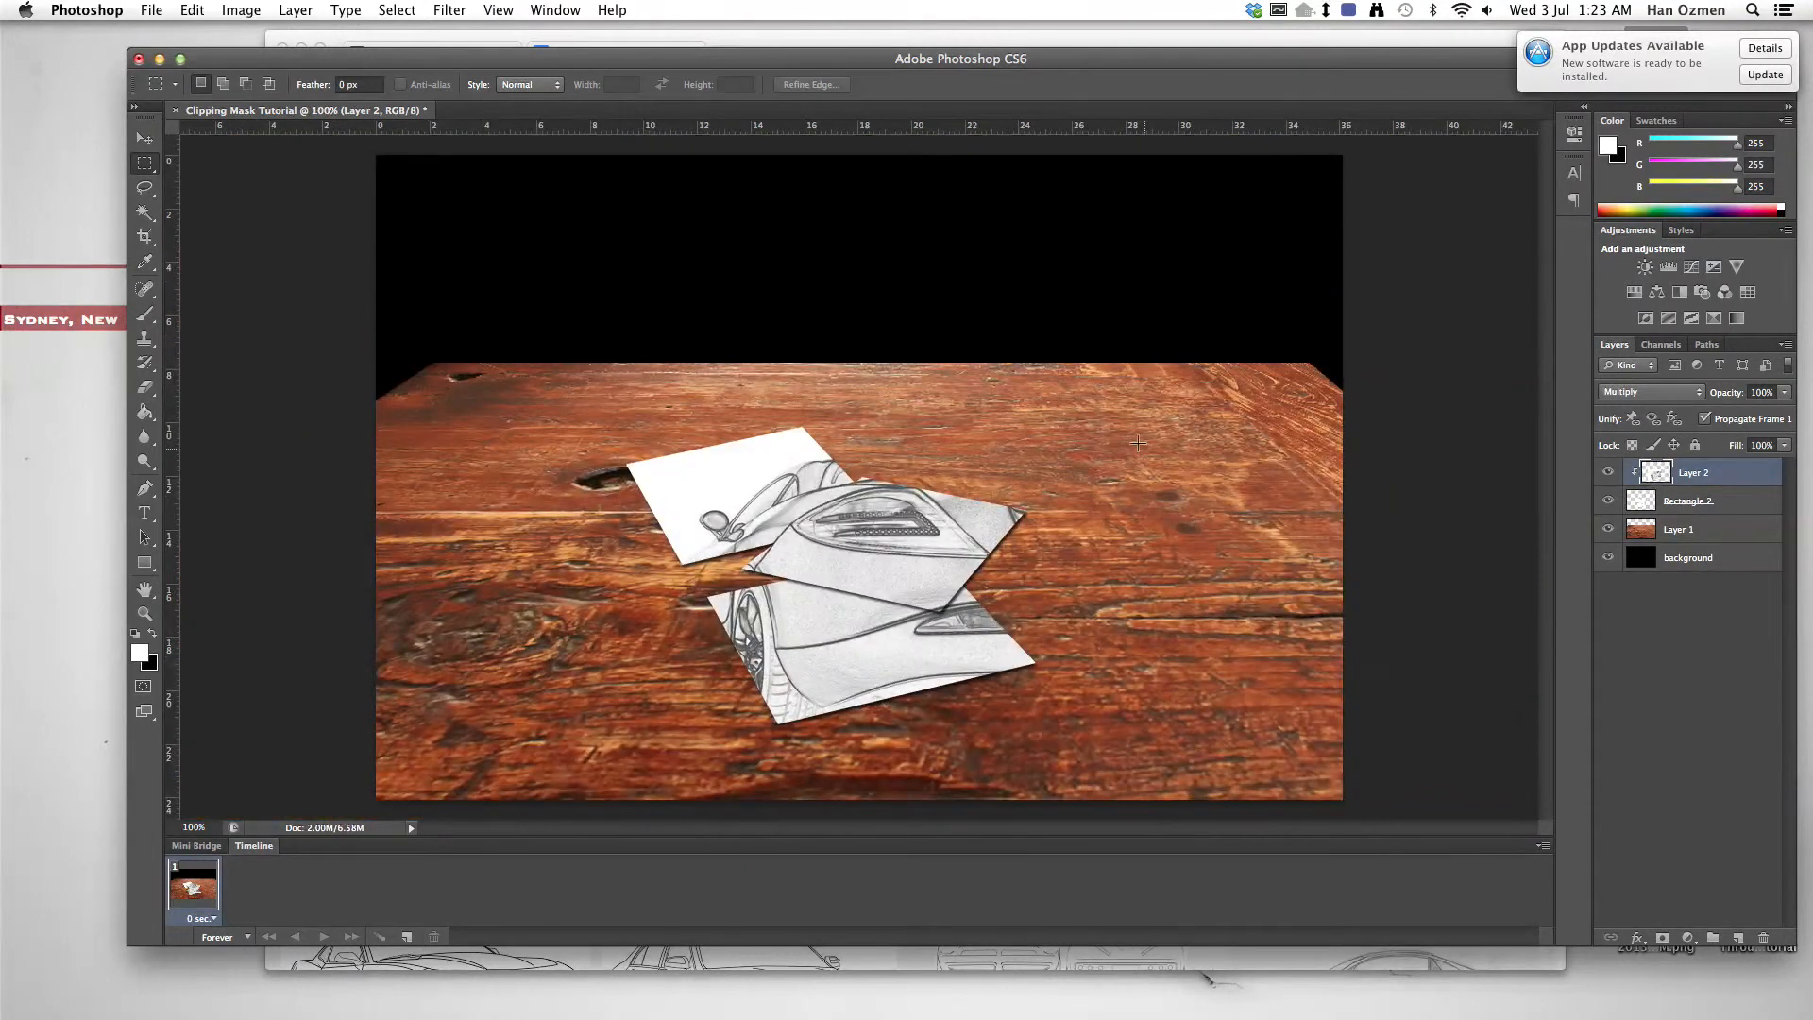
click(842, 956)
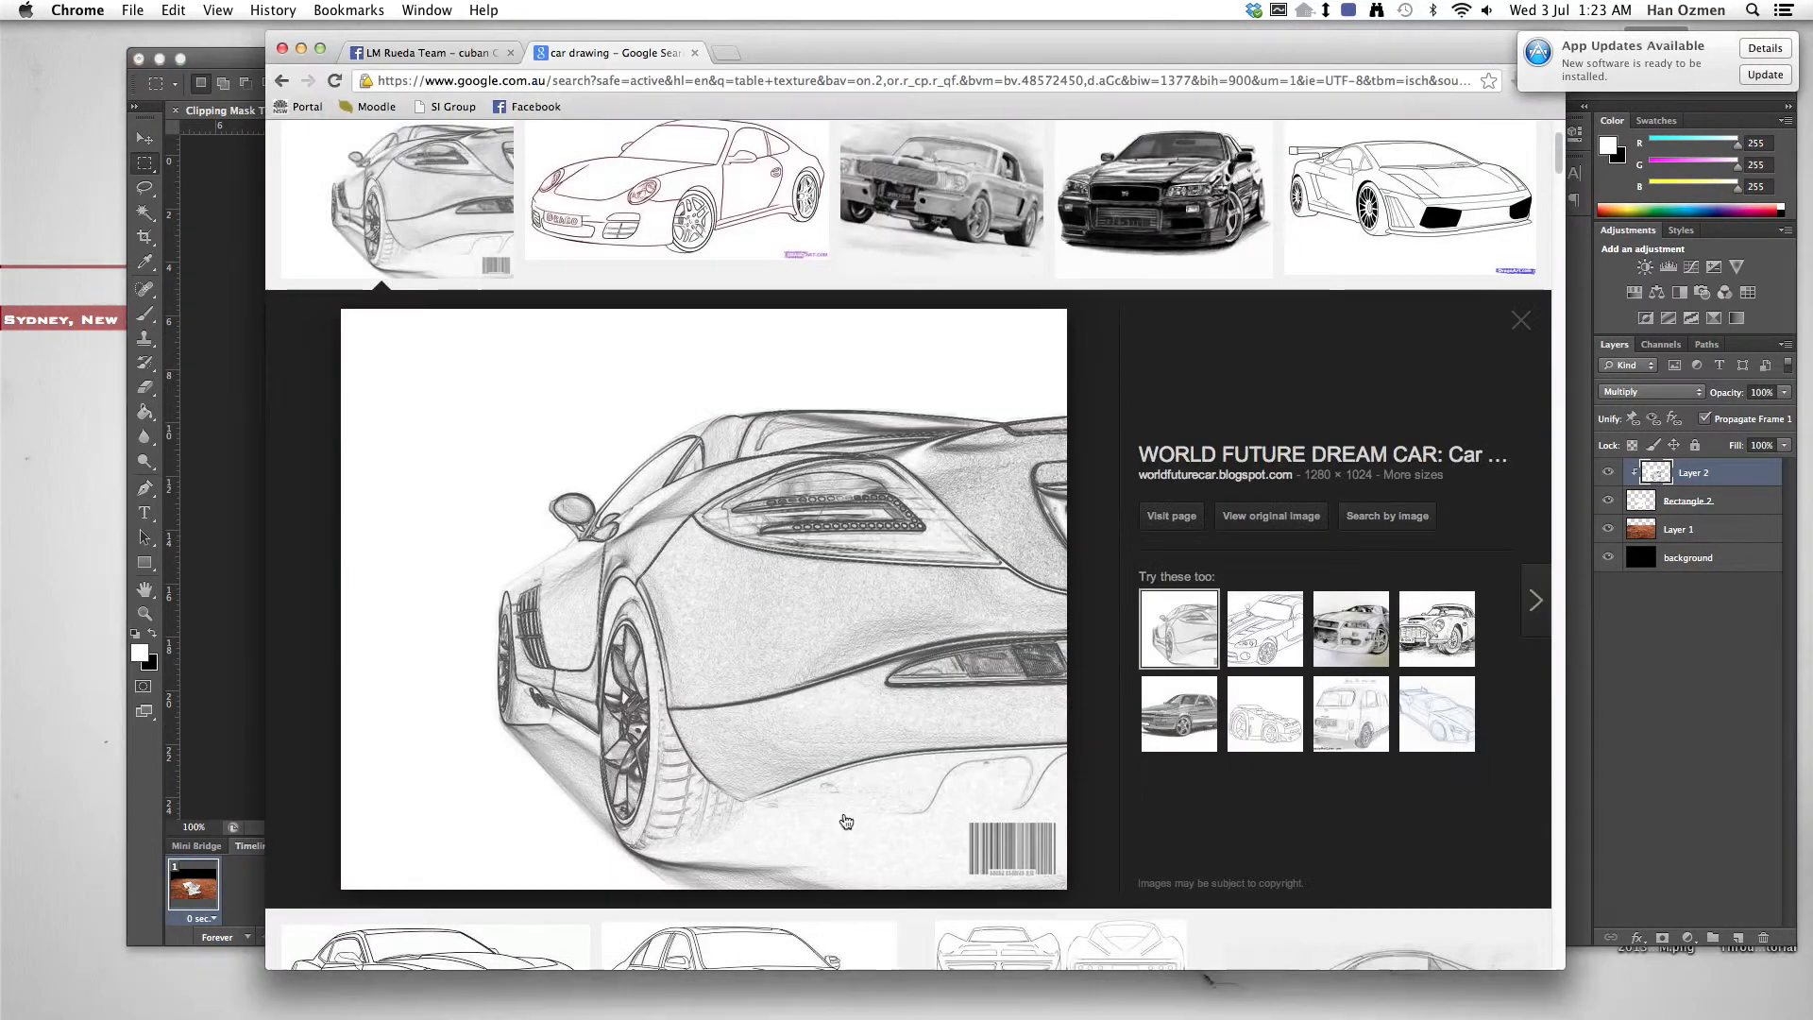
scroll(749, 405, up, 3)
double_click(492, 184)
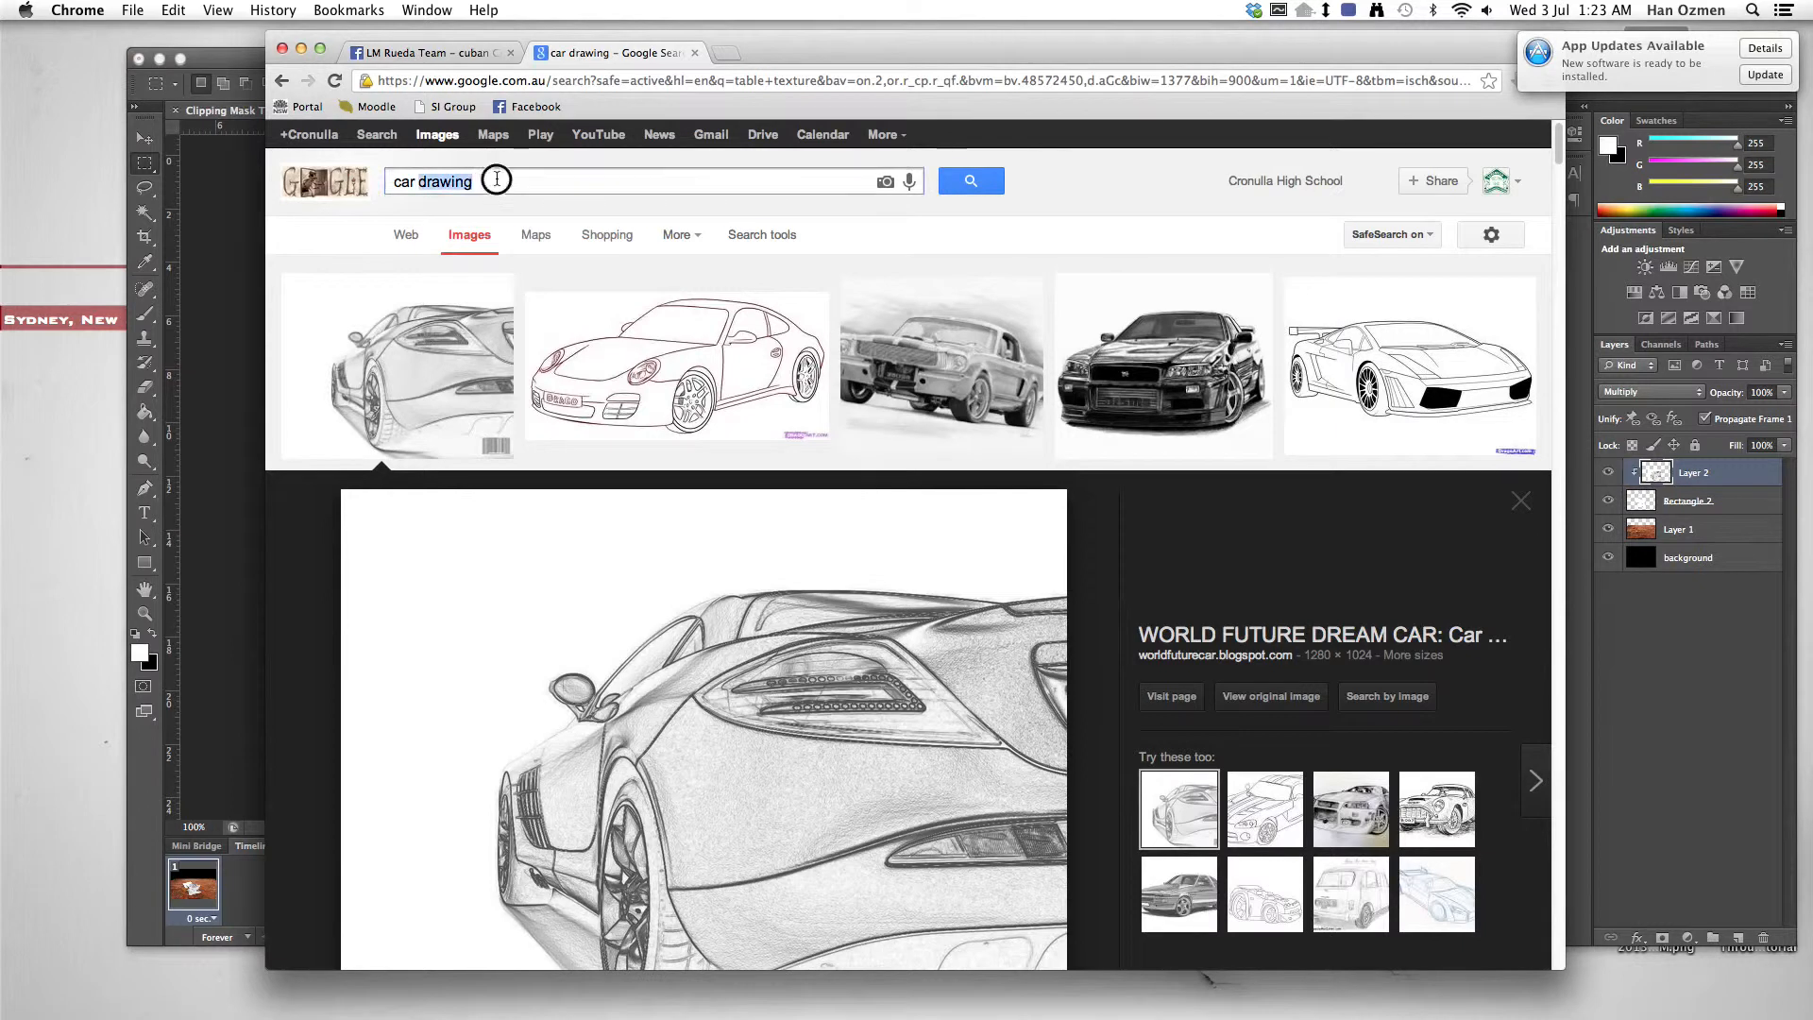
triple_click(497, 180)
text(pencil)
key(Return)
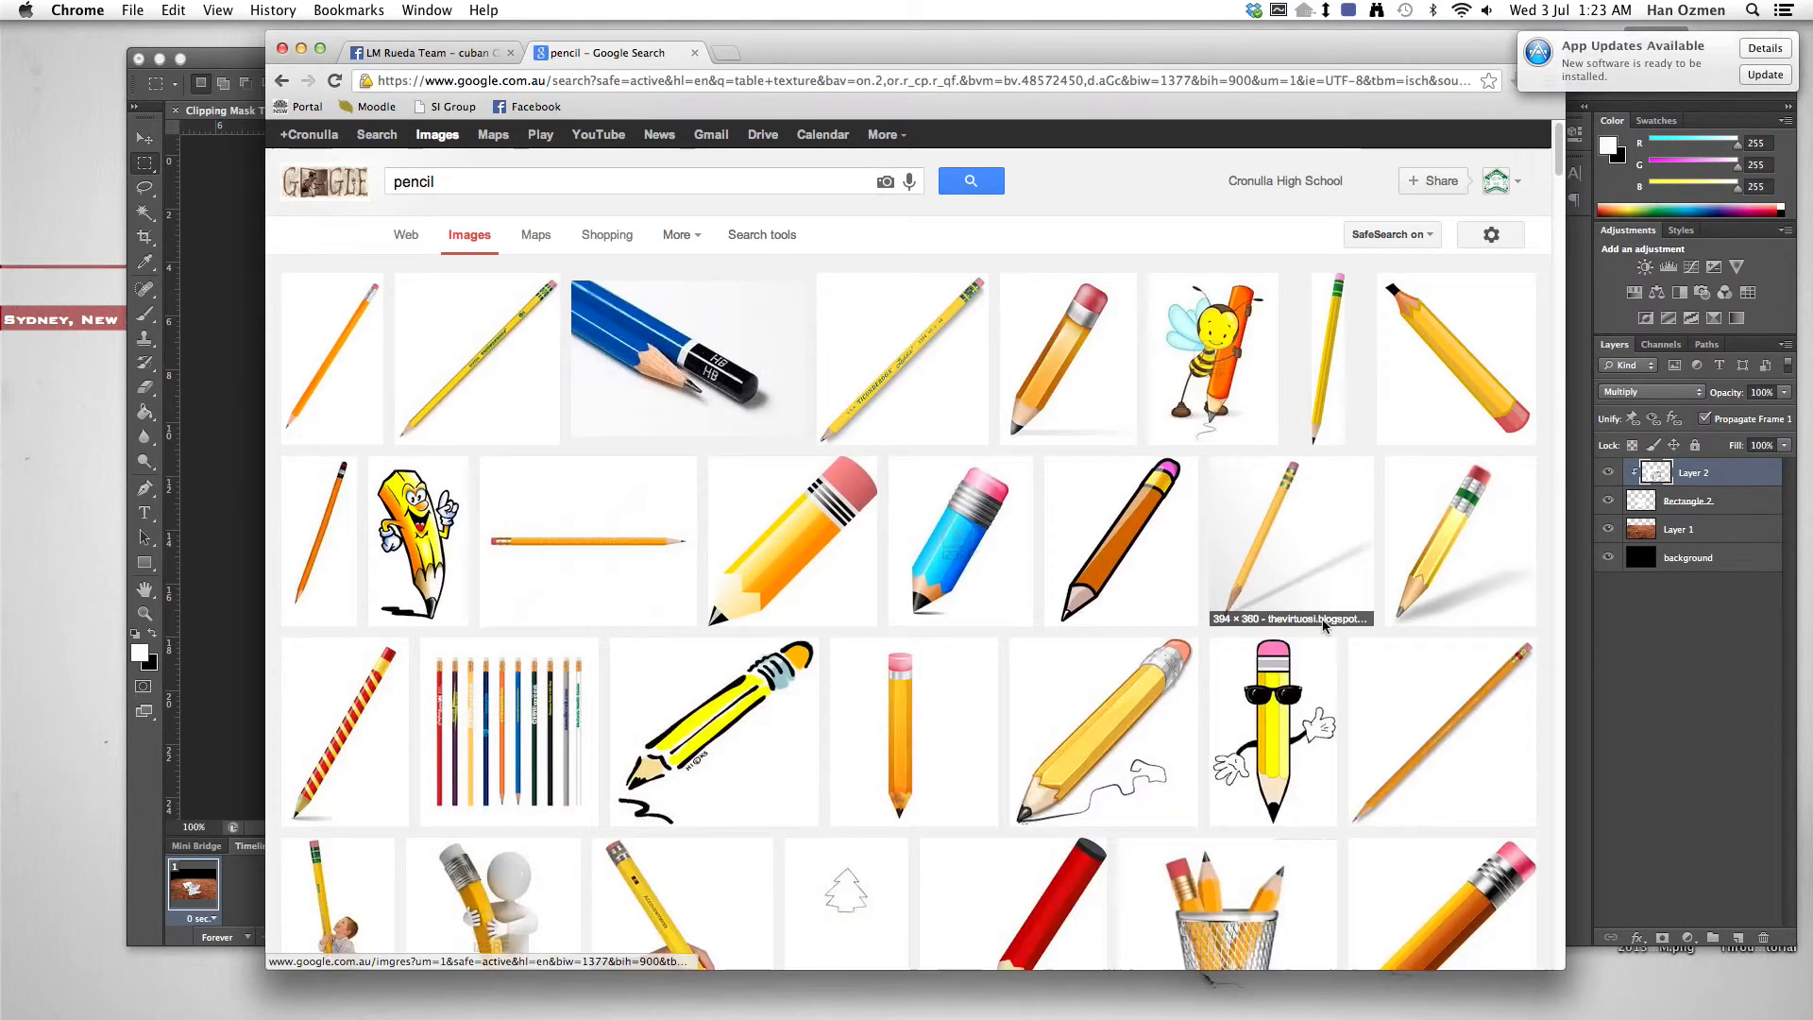
Step: Copy the diagonal orange pencil image from battellemedia.com and paste it into the Clipping Mask Tutorial document in Photoshop
click(1430, 717)
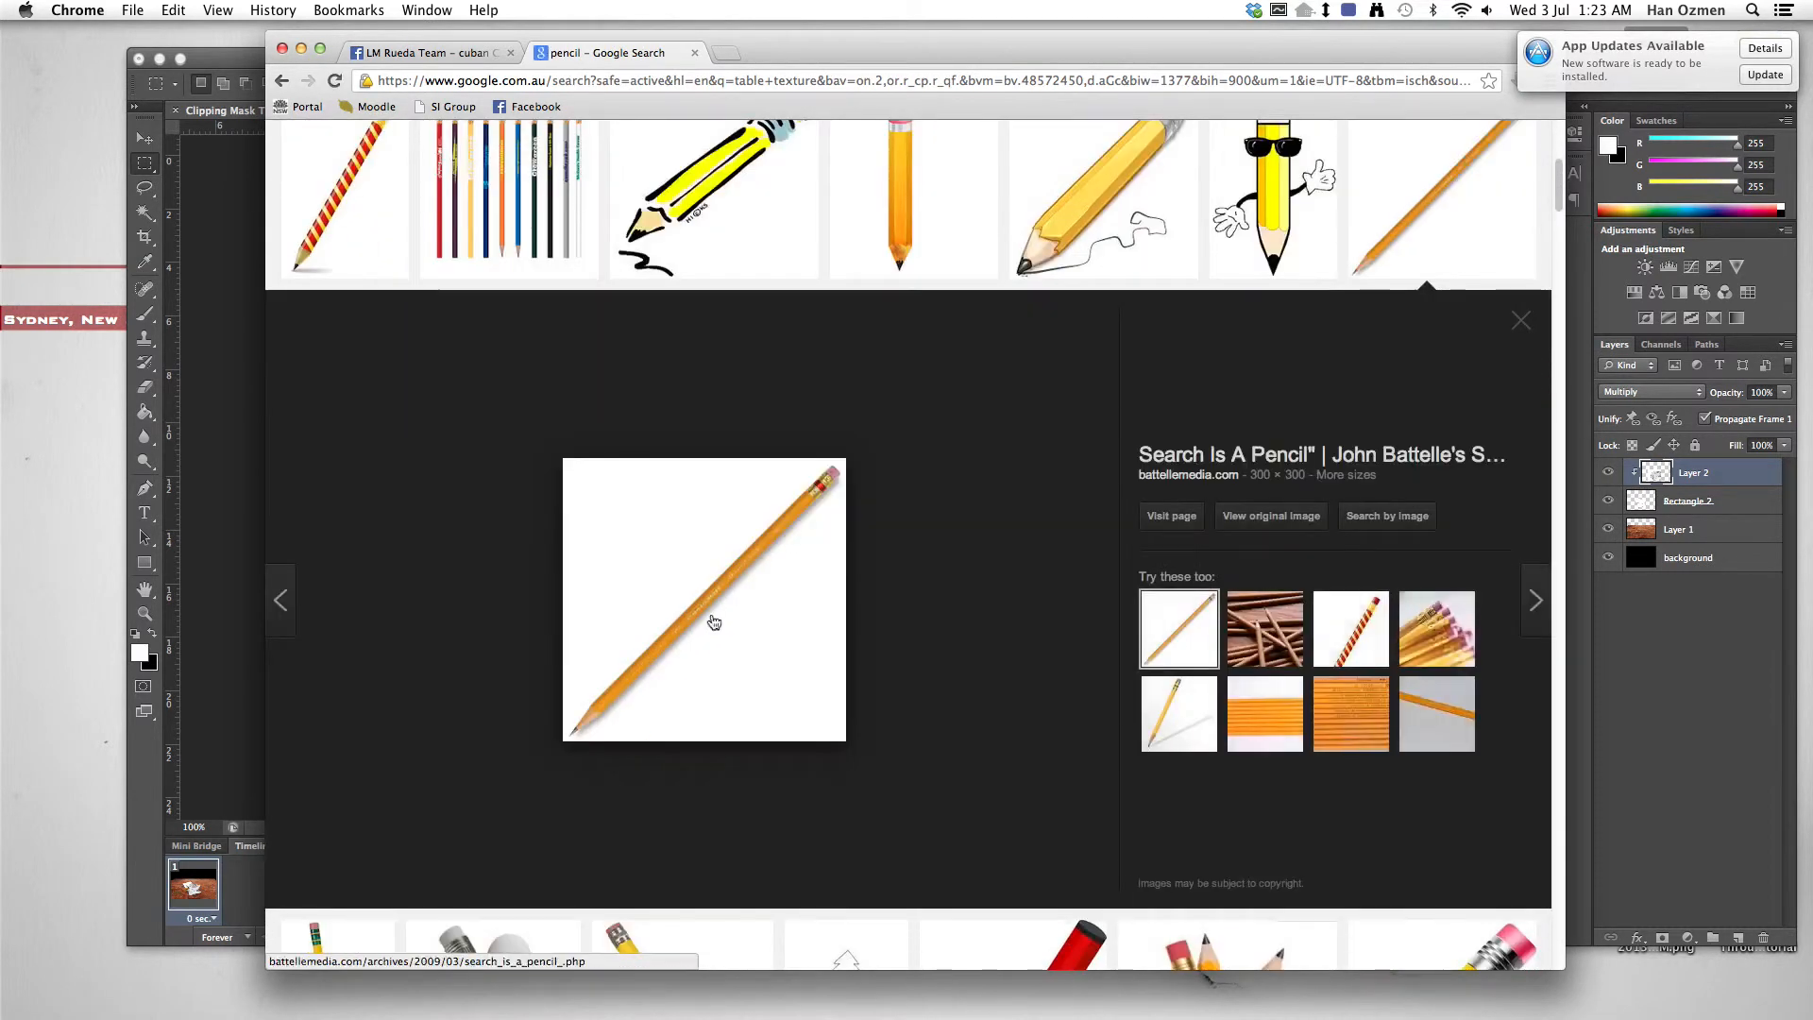
right_click(713, 530)
click(789, 676)
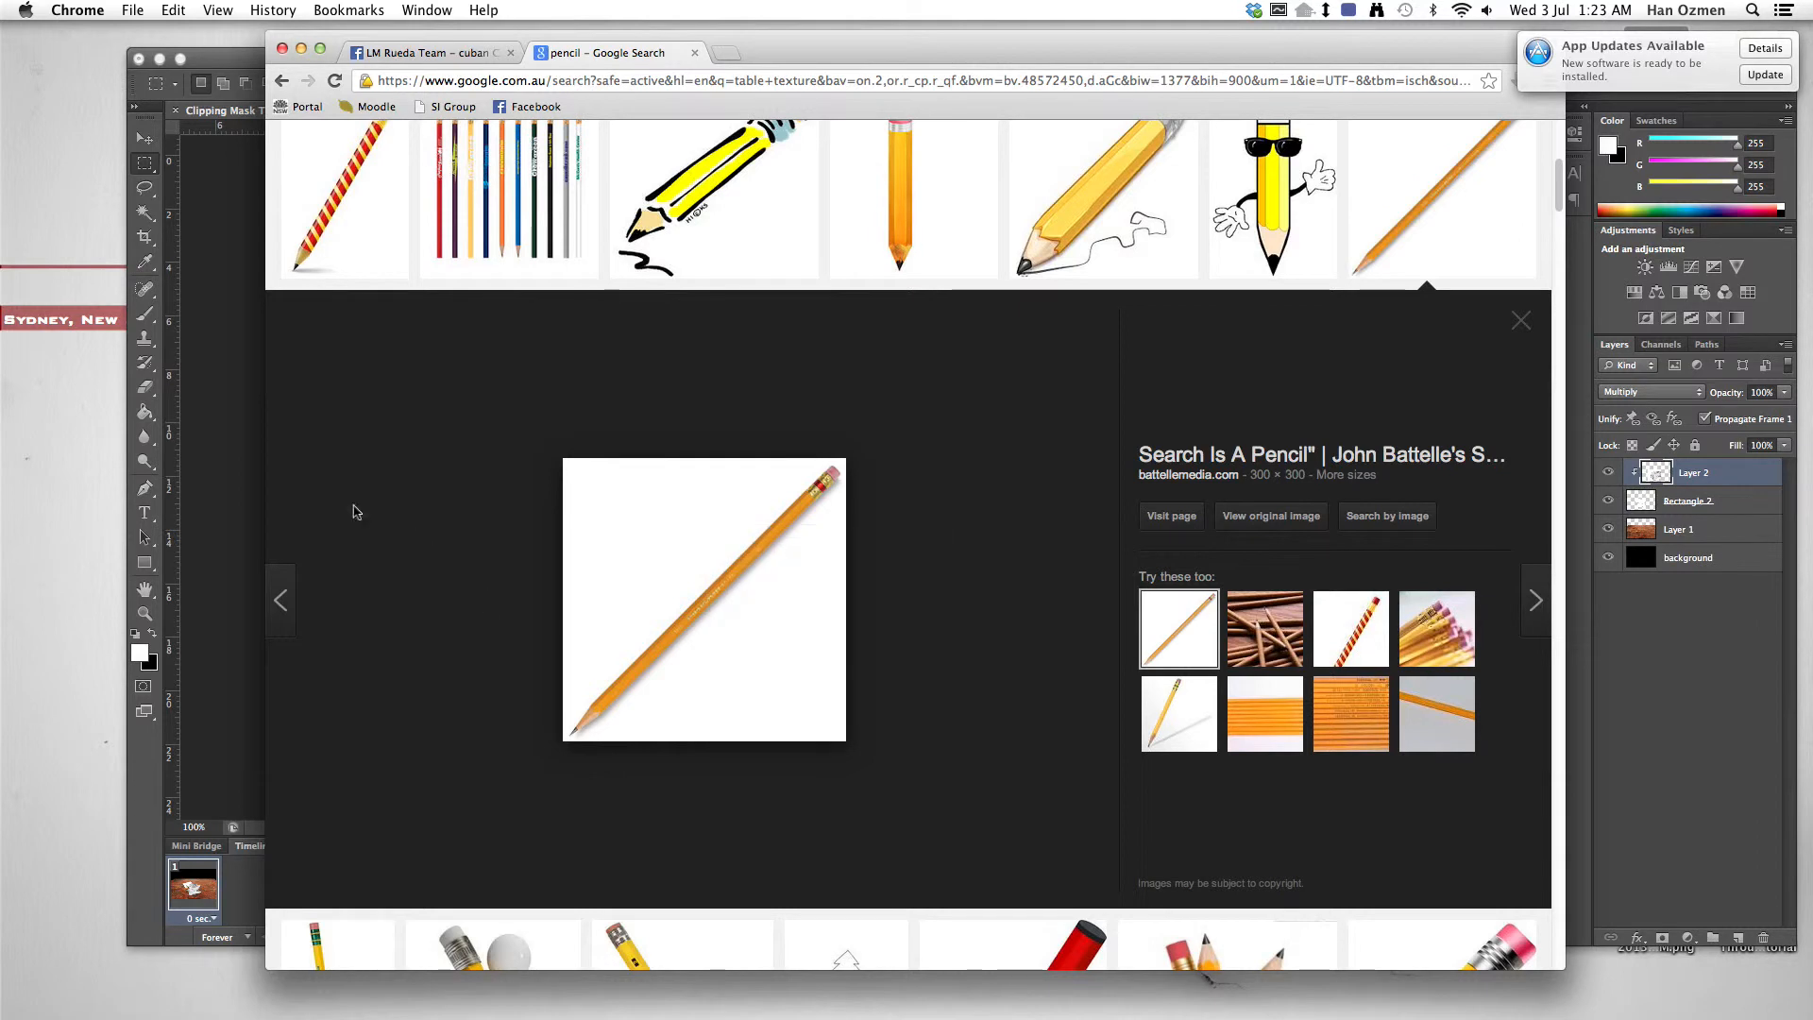
click(222, 442)
key(super+v)
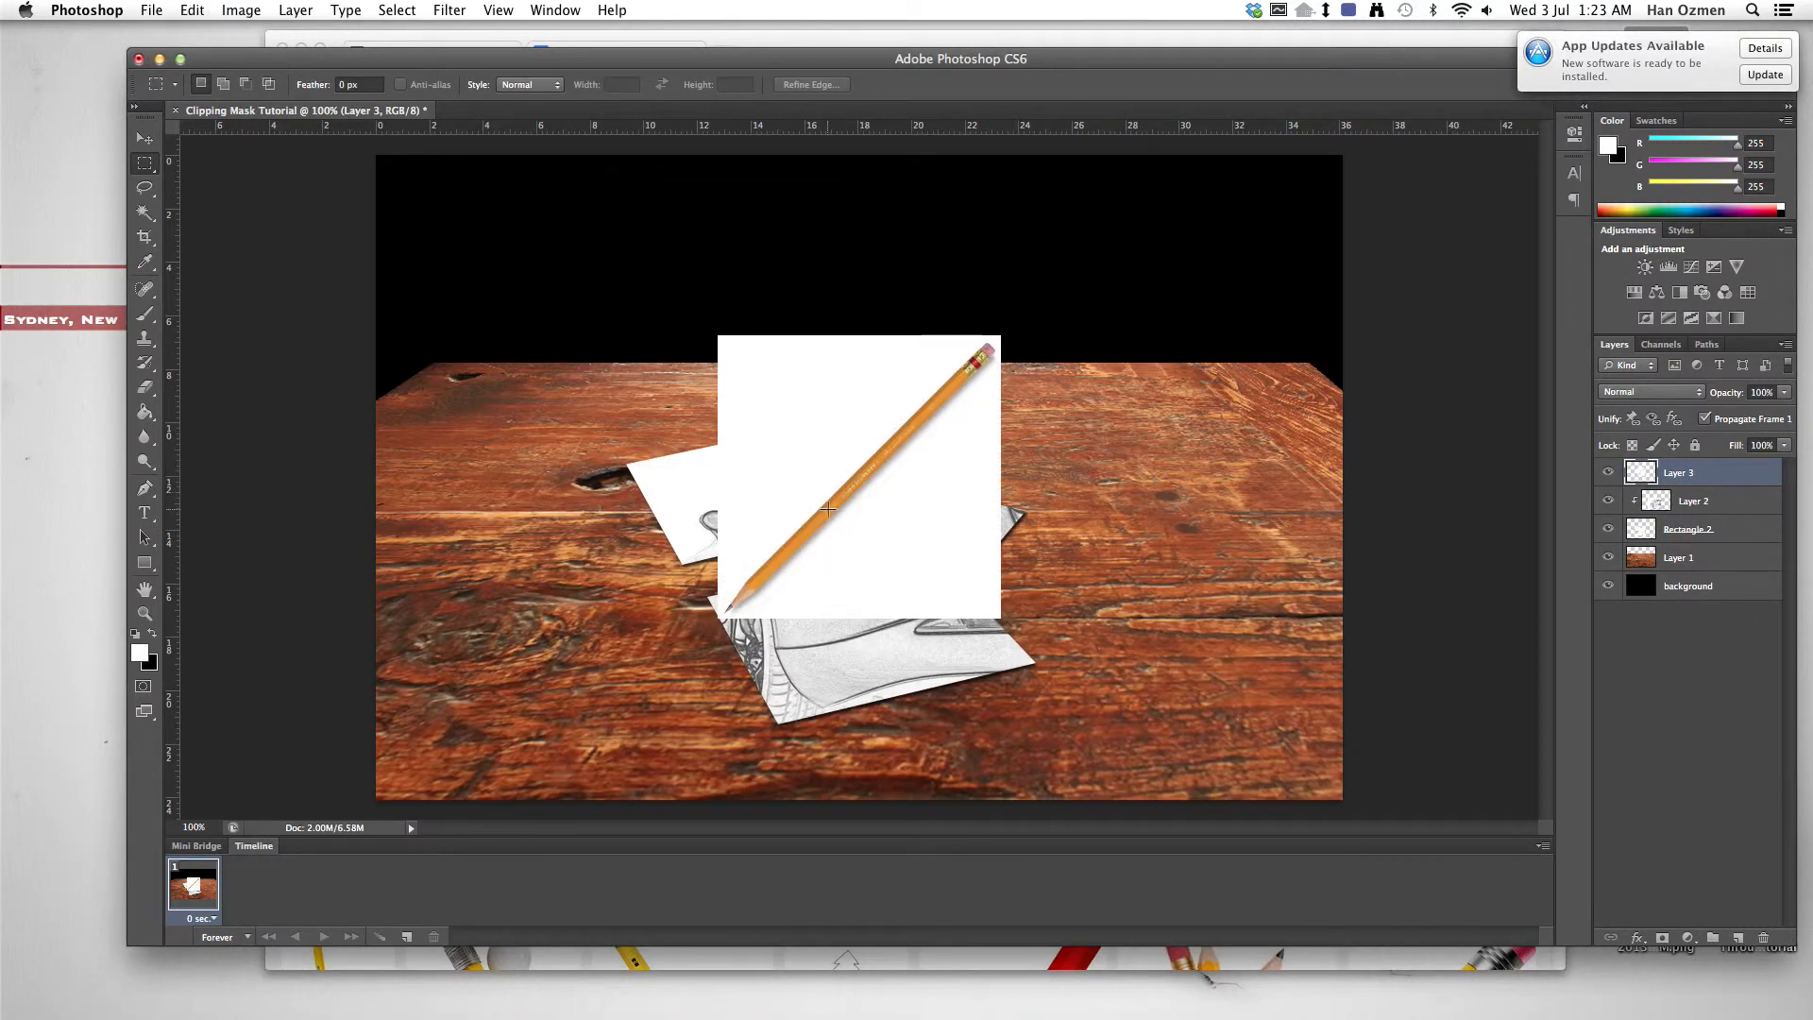
Step: Move the pasted pencil image over the tabletop so it overlaps the right edge of the paper sheets
key(v)
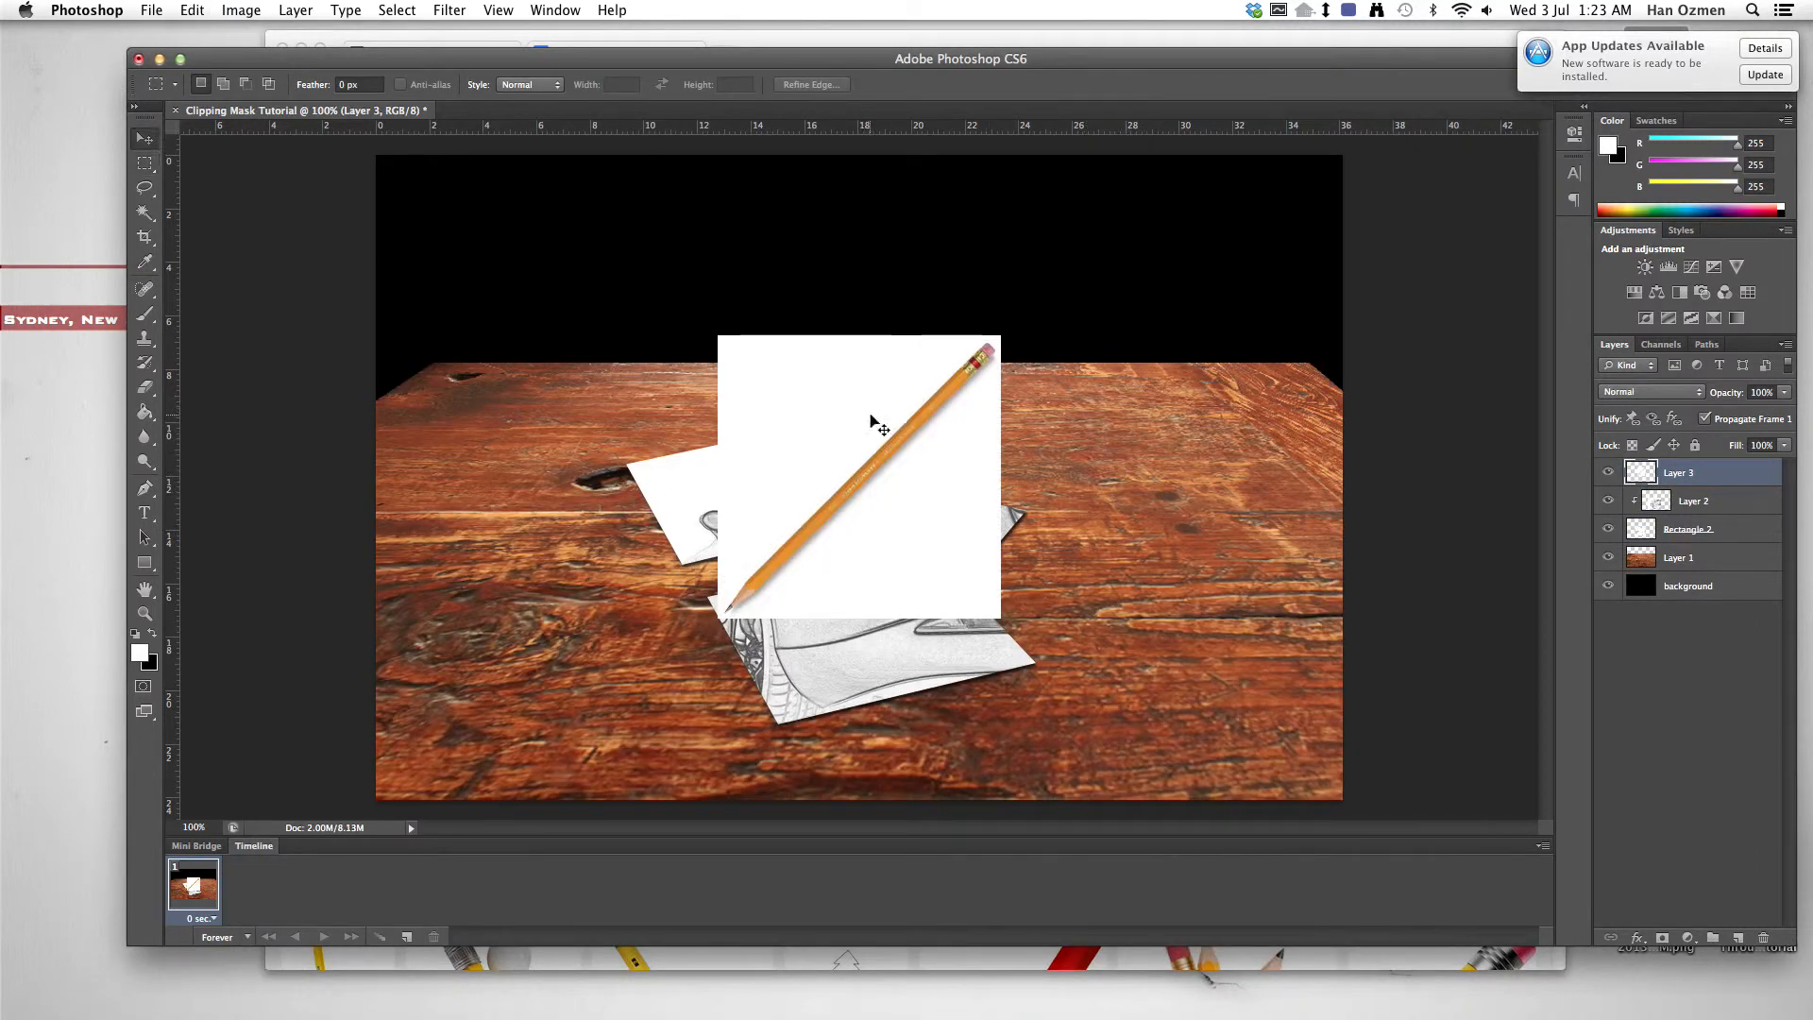
mouse_move(959, 438)
mouse_down()
mouse_move(1130, 477)
mouse_move(1070, 484)
mouse_up()
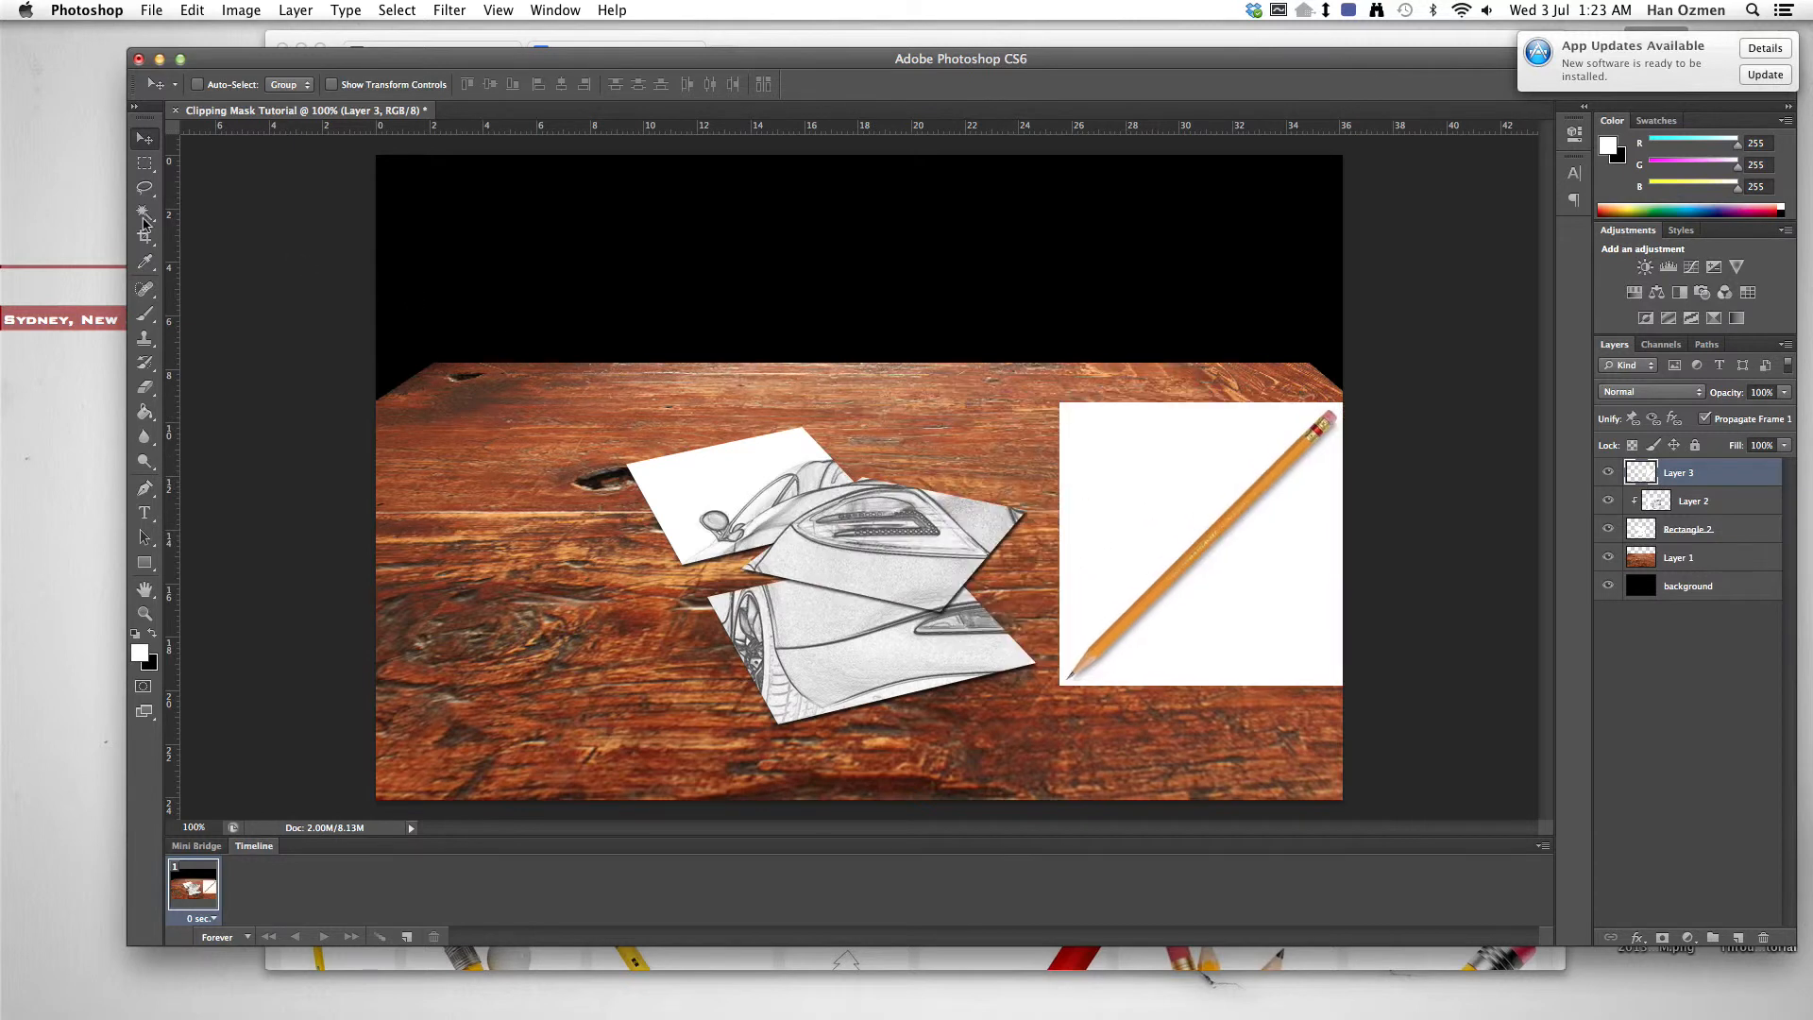
mouse_move(1218, 603)
mouse_down()
mouse_move(1105, 557)
mouse_move(1127, 594)
mouse_up()
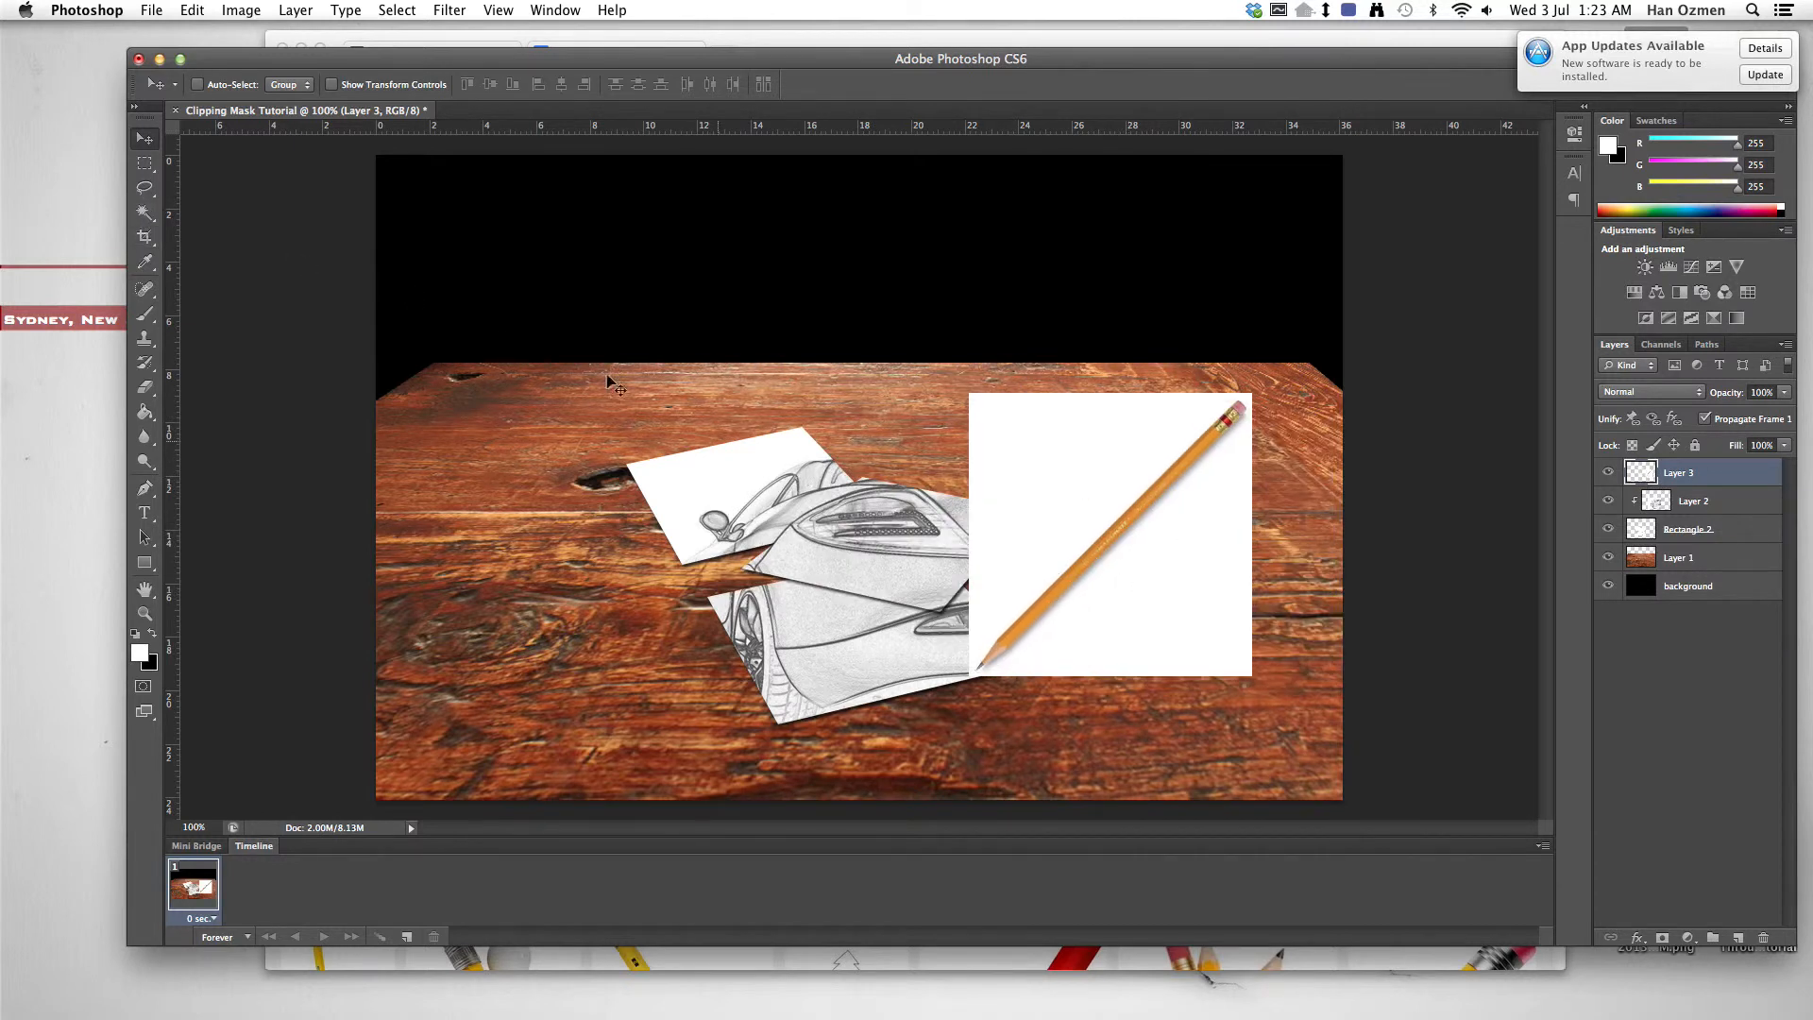
Step: Try to delete the pencil's white background using a Magic Wand selection with a tolerance of 45
click(146, 212)
click(549, 84)
text(45)
click(1090, 467)
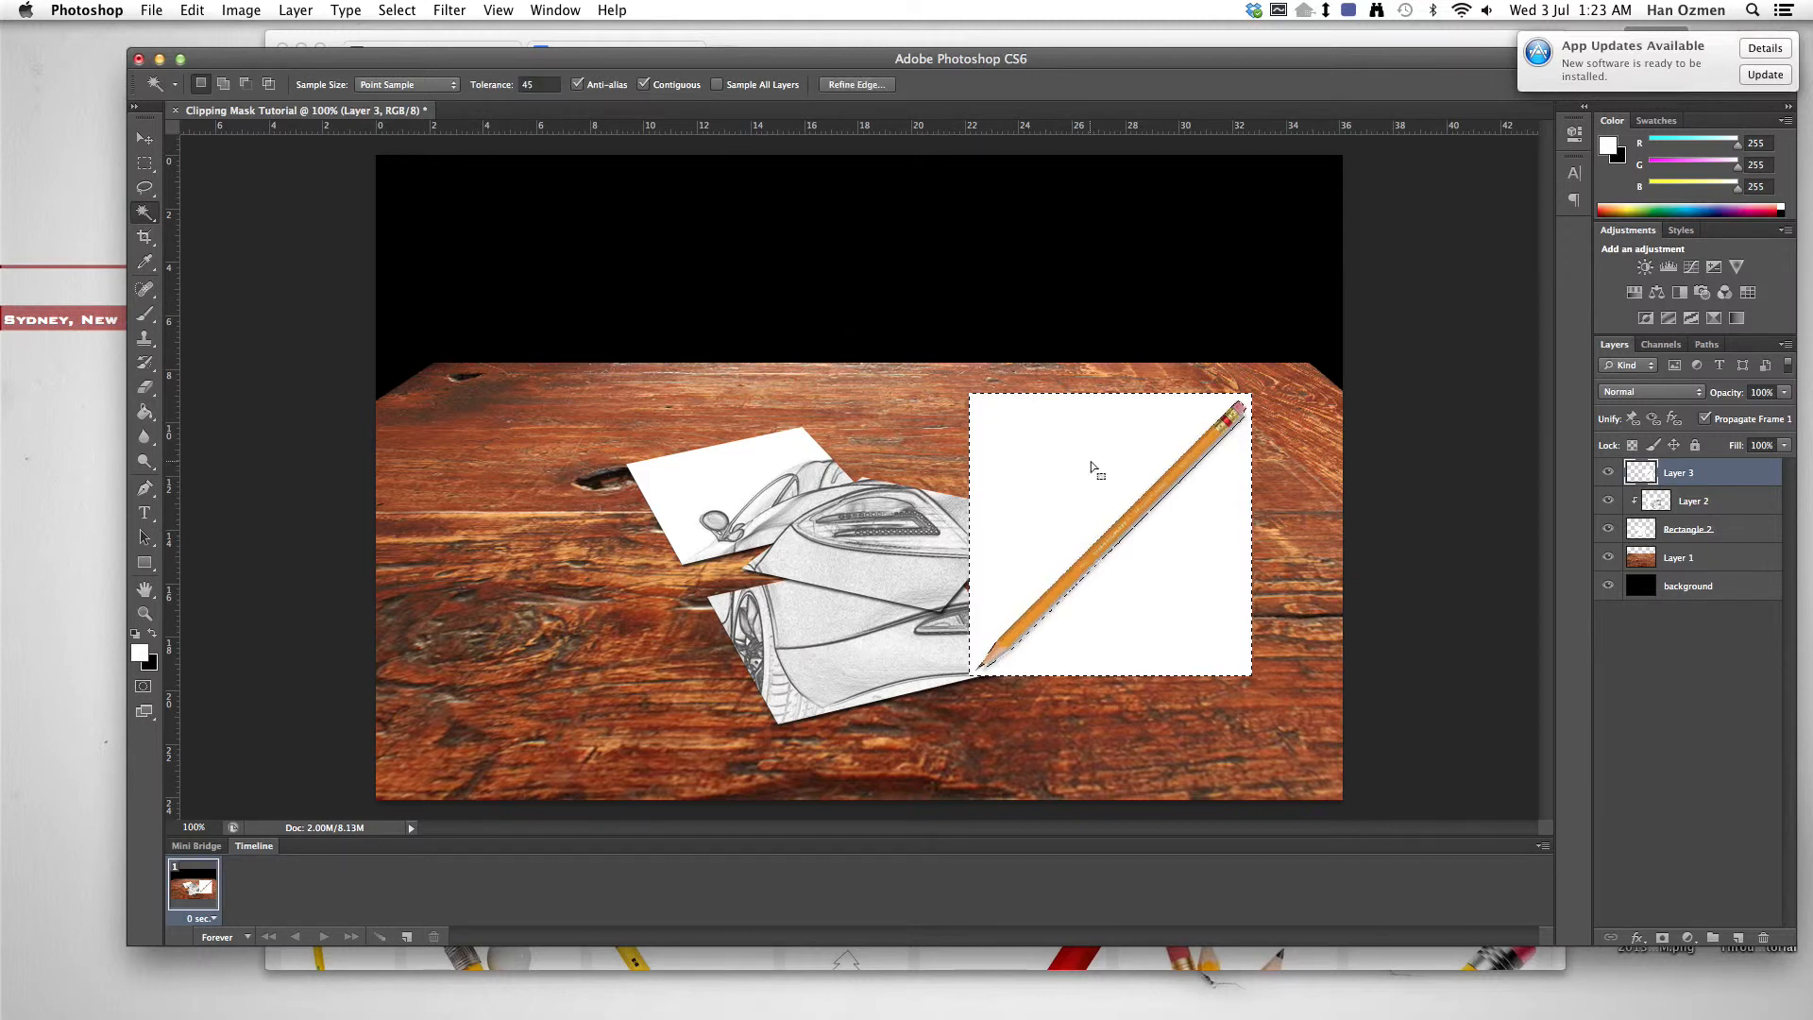
key(Delete)
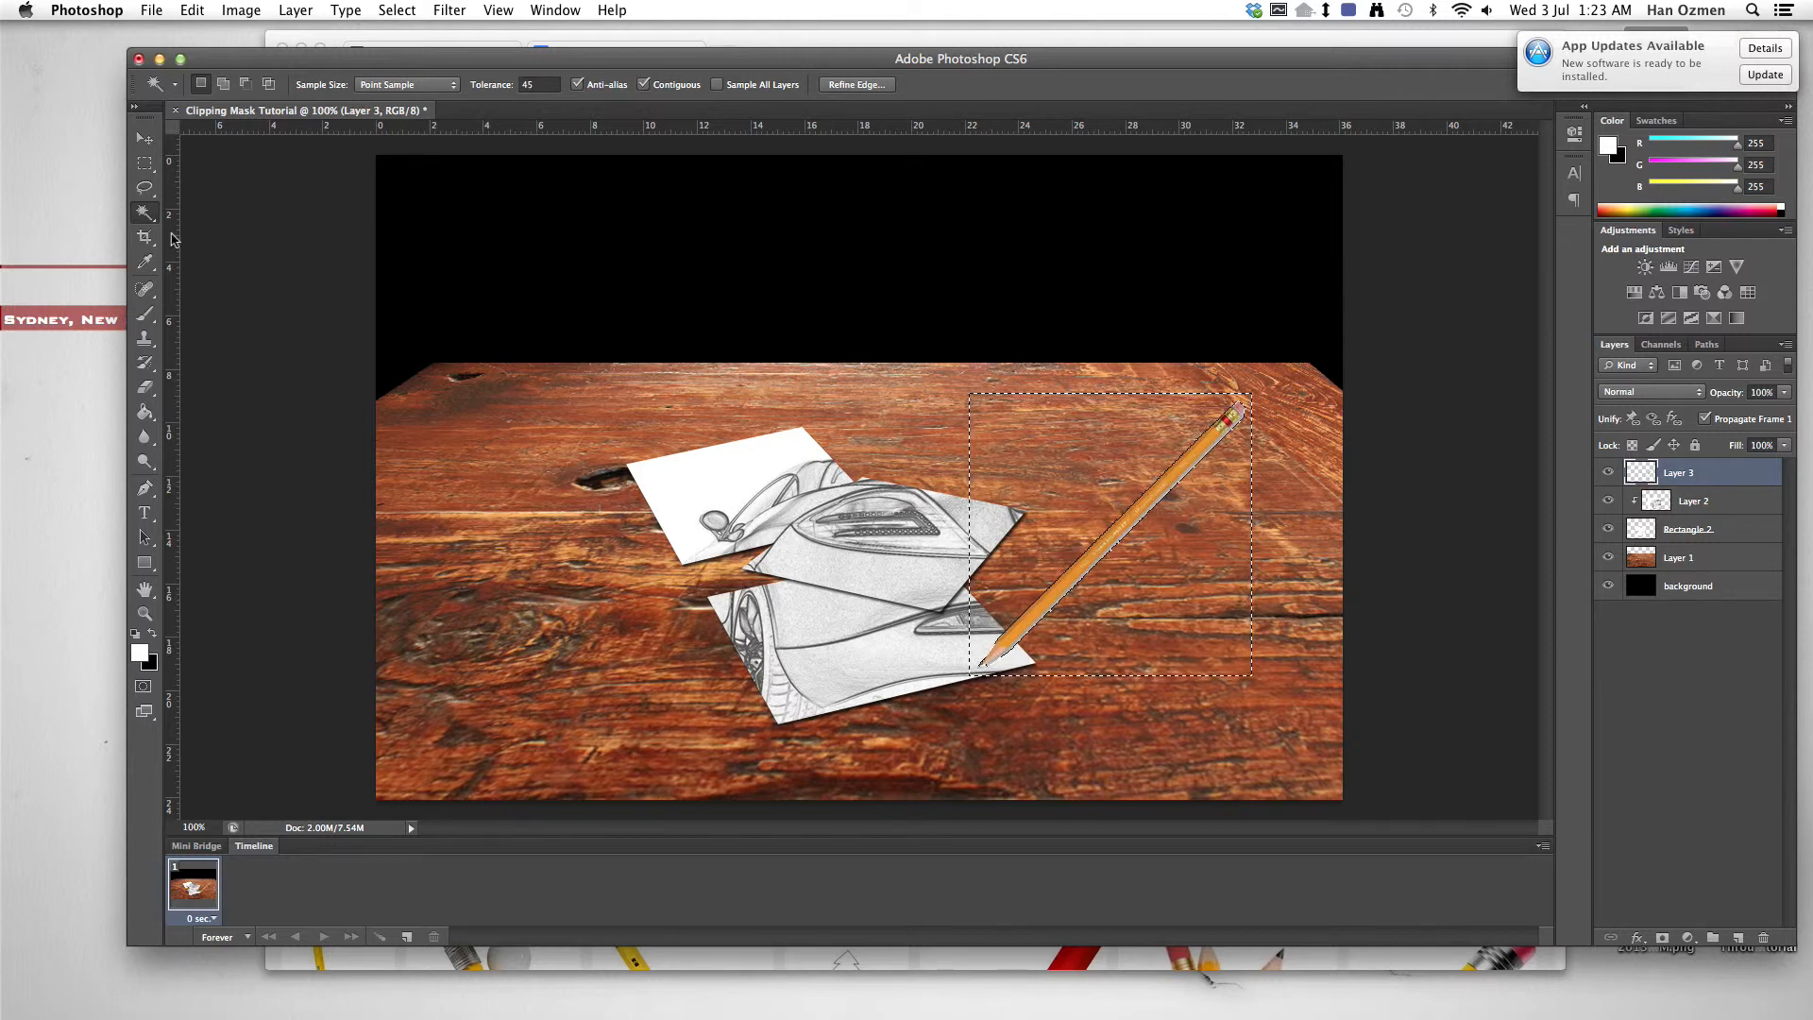
key(ctrl+z)
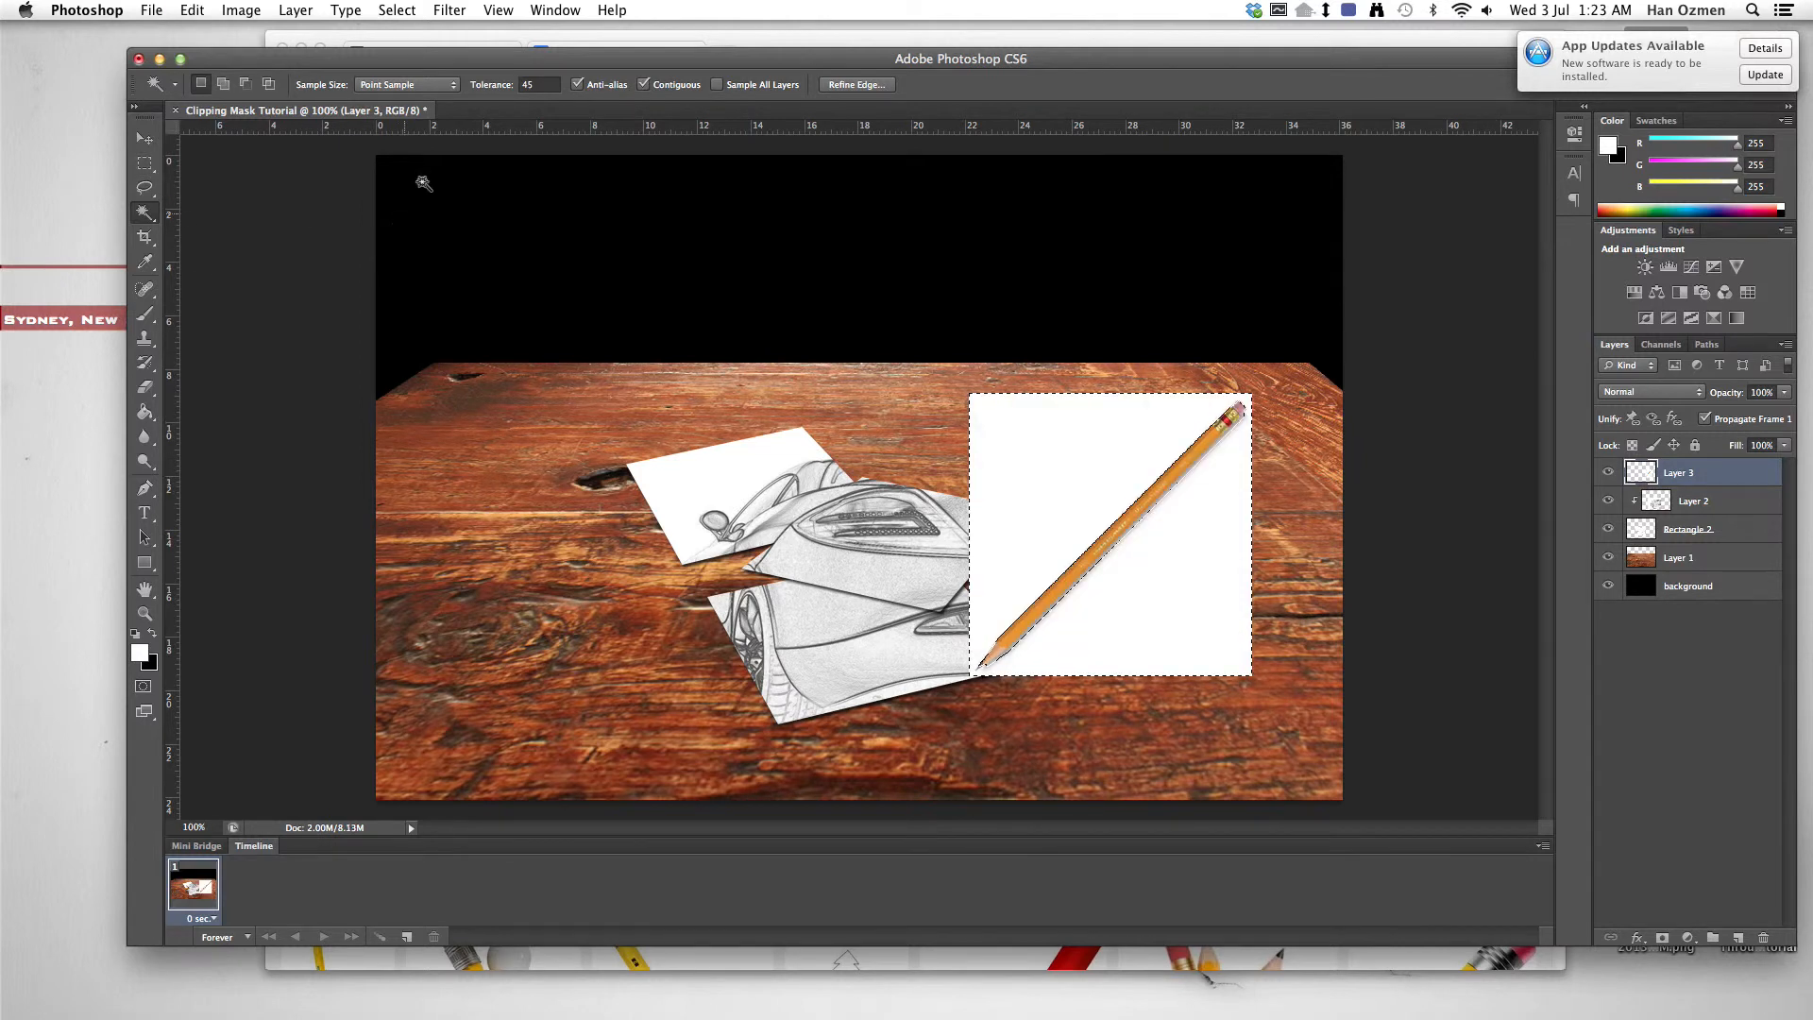
Step: Delete the pencil's white background using a Magic Wand selection with a tolerance of 70, and deselect
click(510, 83)
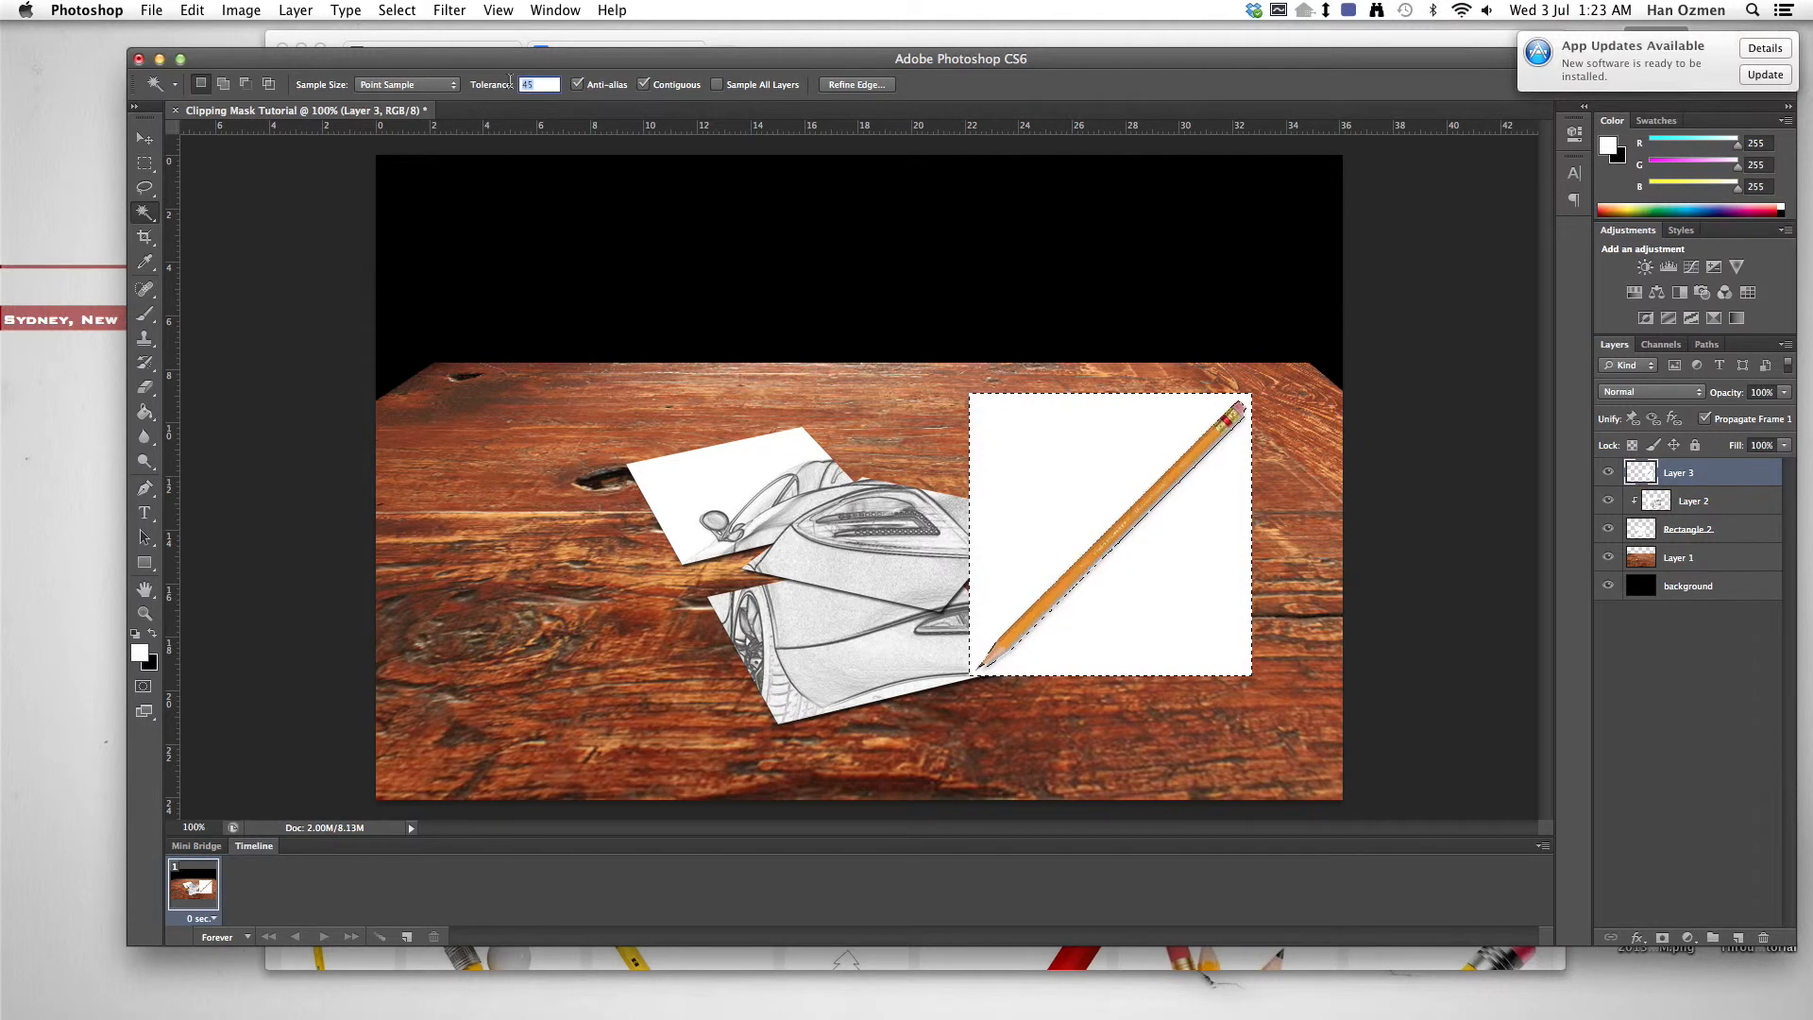
key(BackSpace)
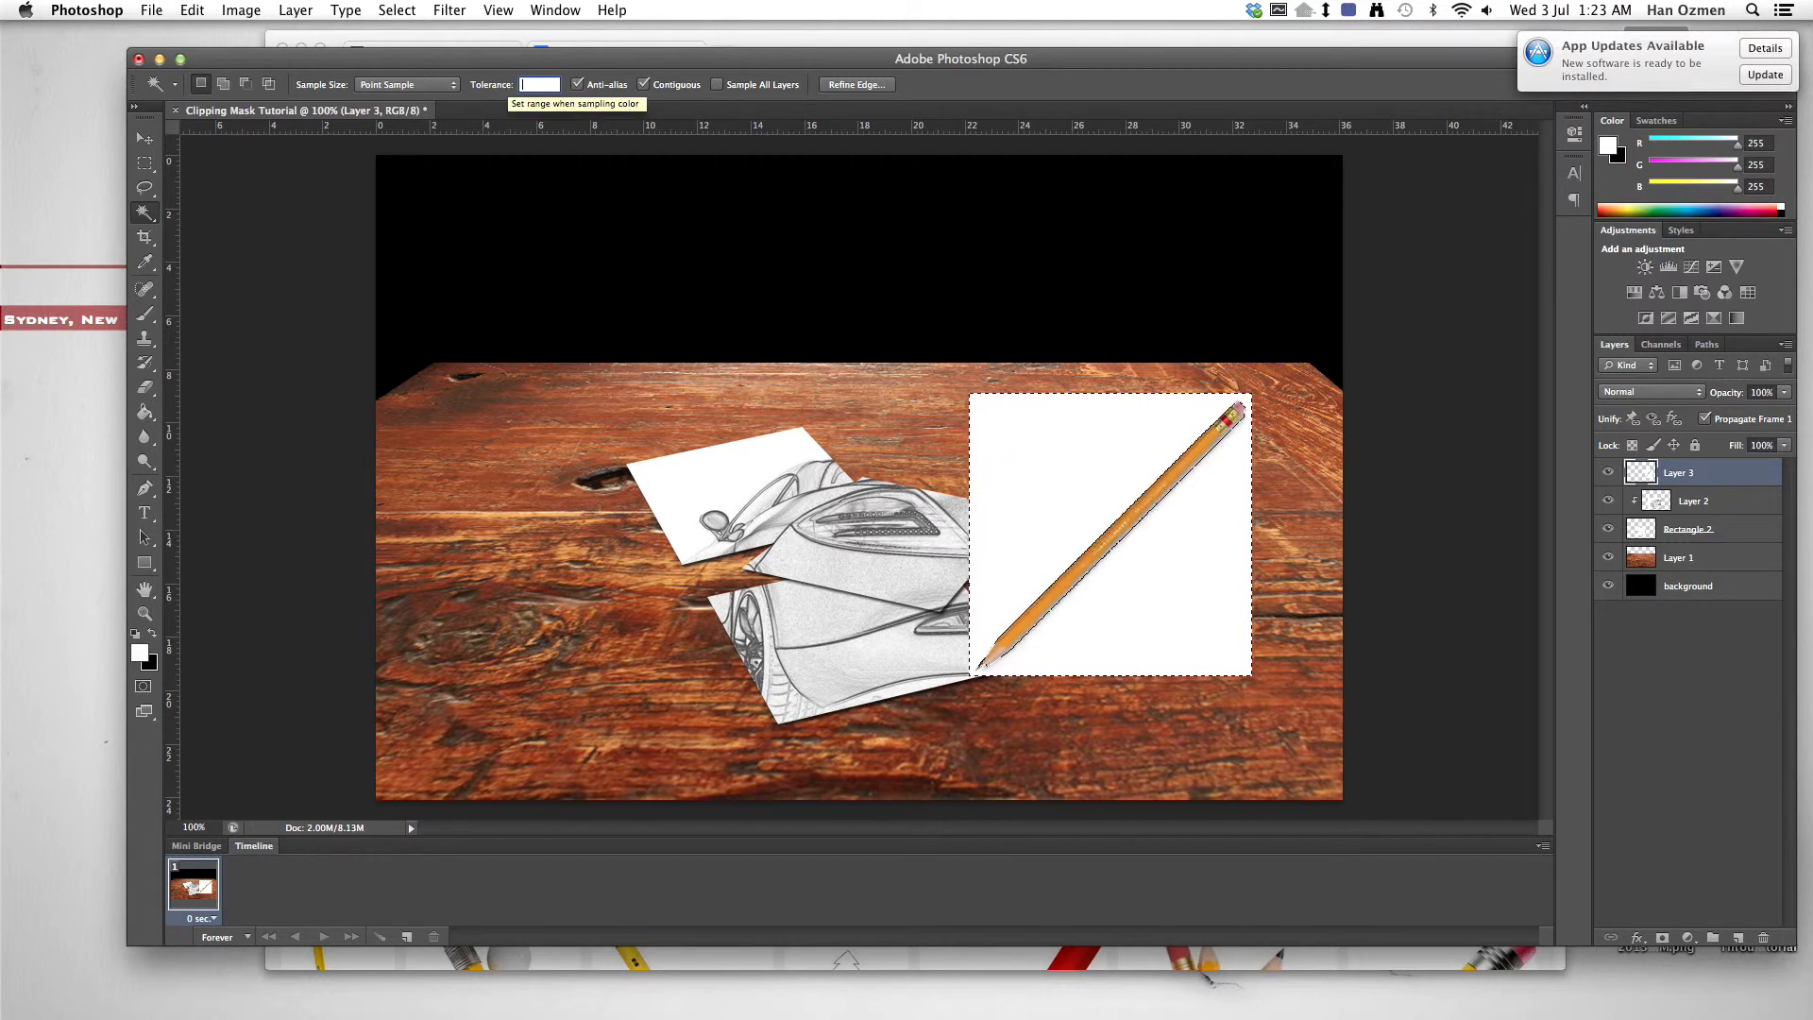
text(70)
click(1097, 451)
click(1098, 451)
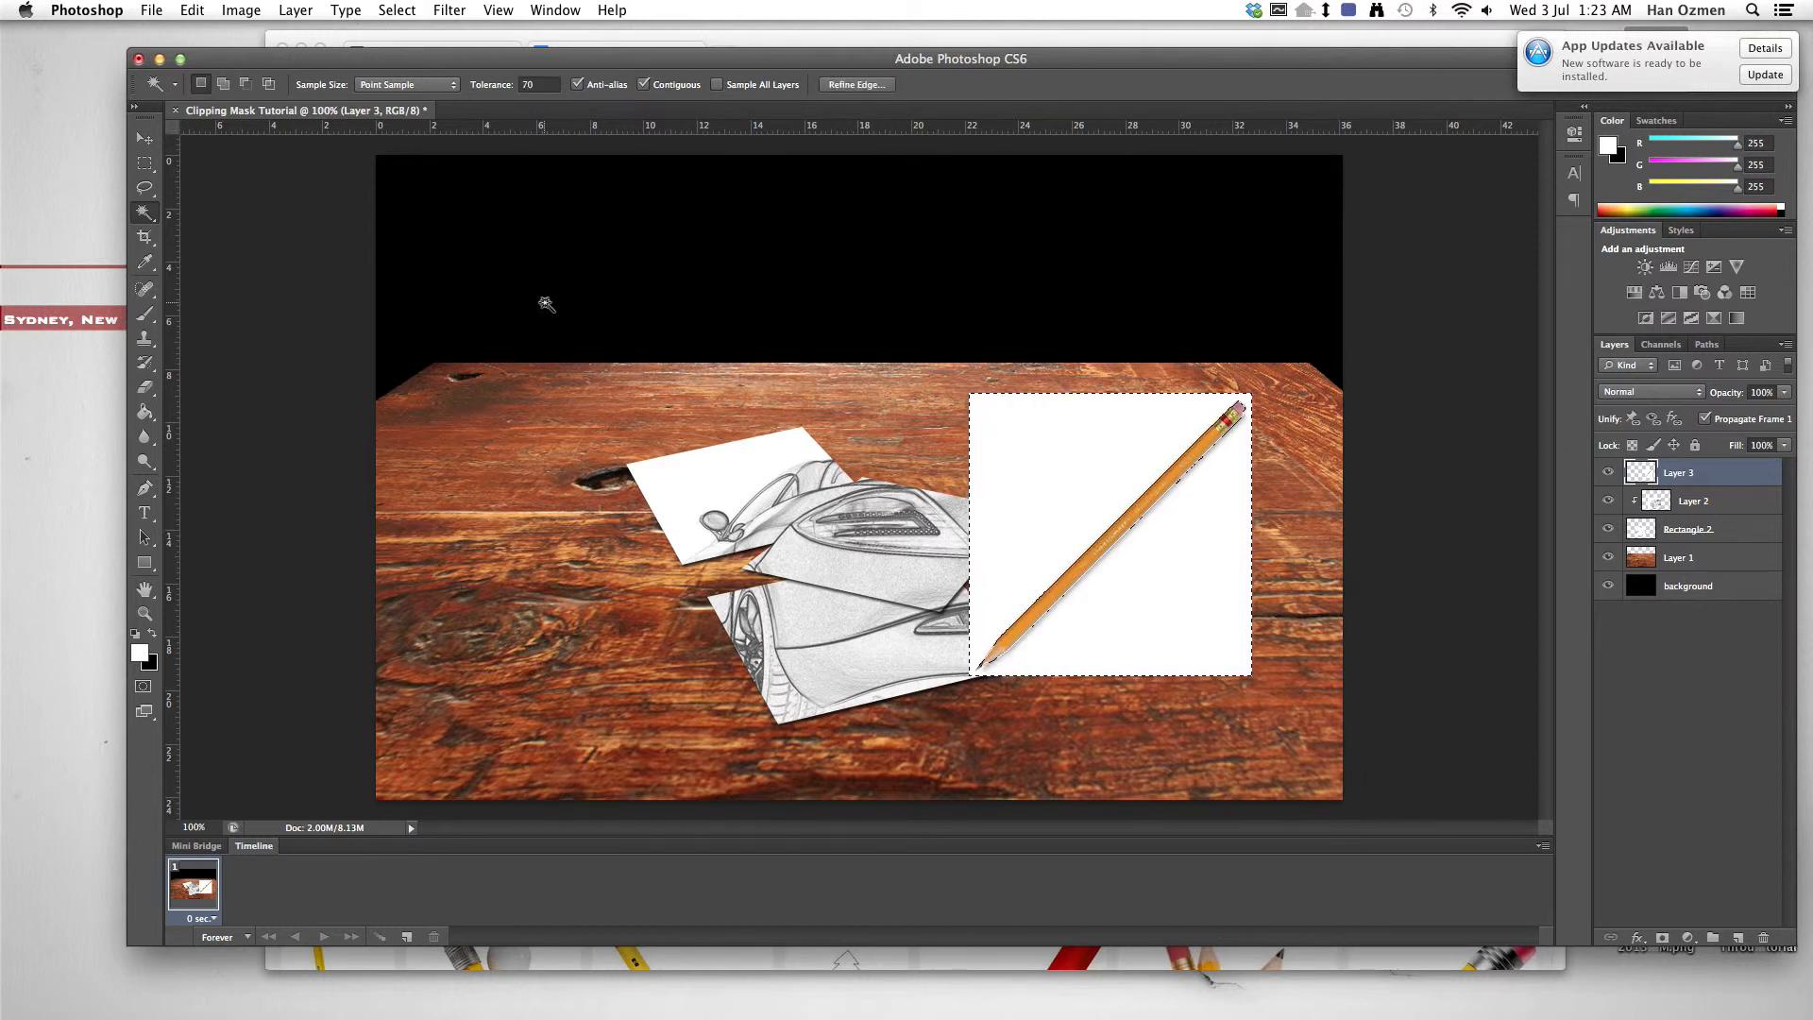
key(Delete)
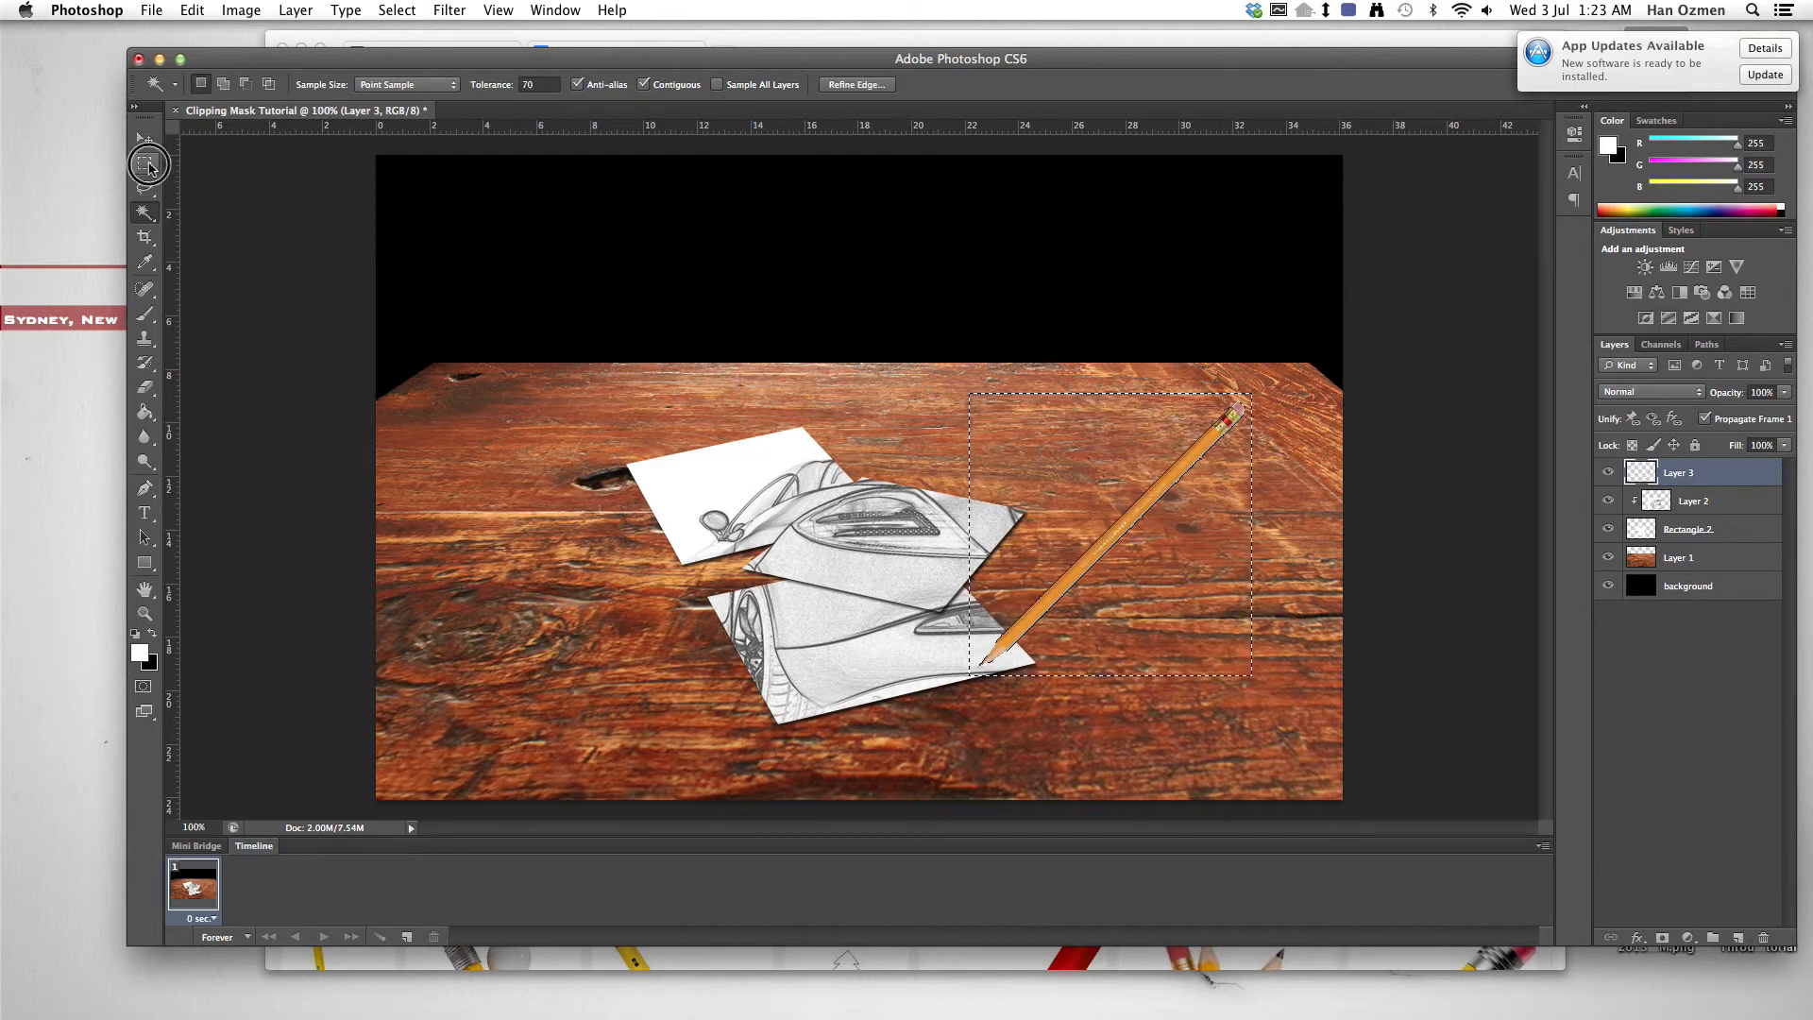
click(146, 165)
click(655, 315)
Step: Scale down and rotate the pencil to lie nearly horizontal on the table beside the lowest sheet, and apply the transform
key(super+t)
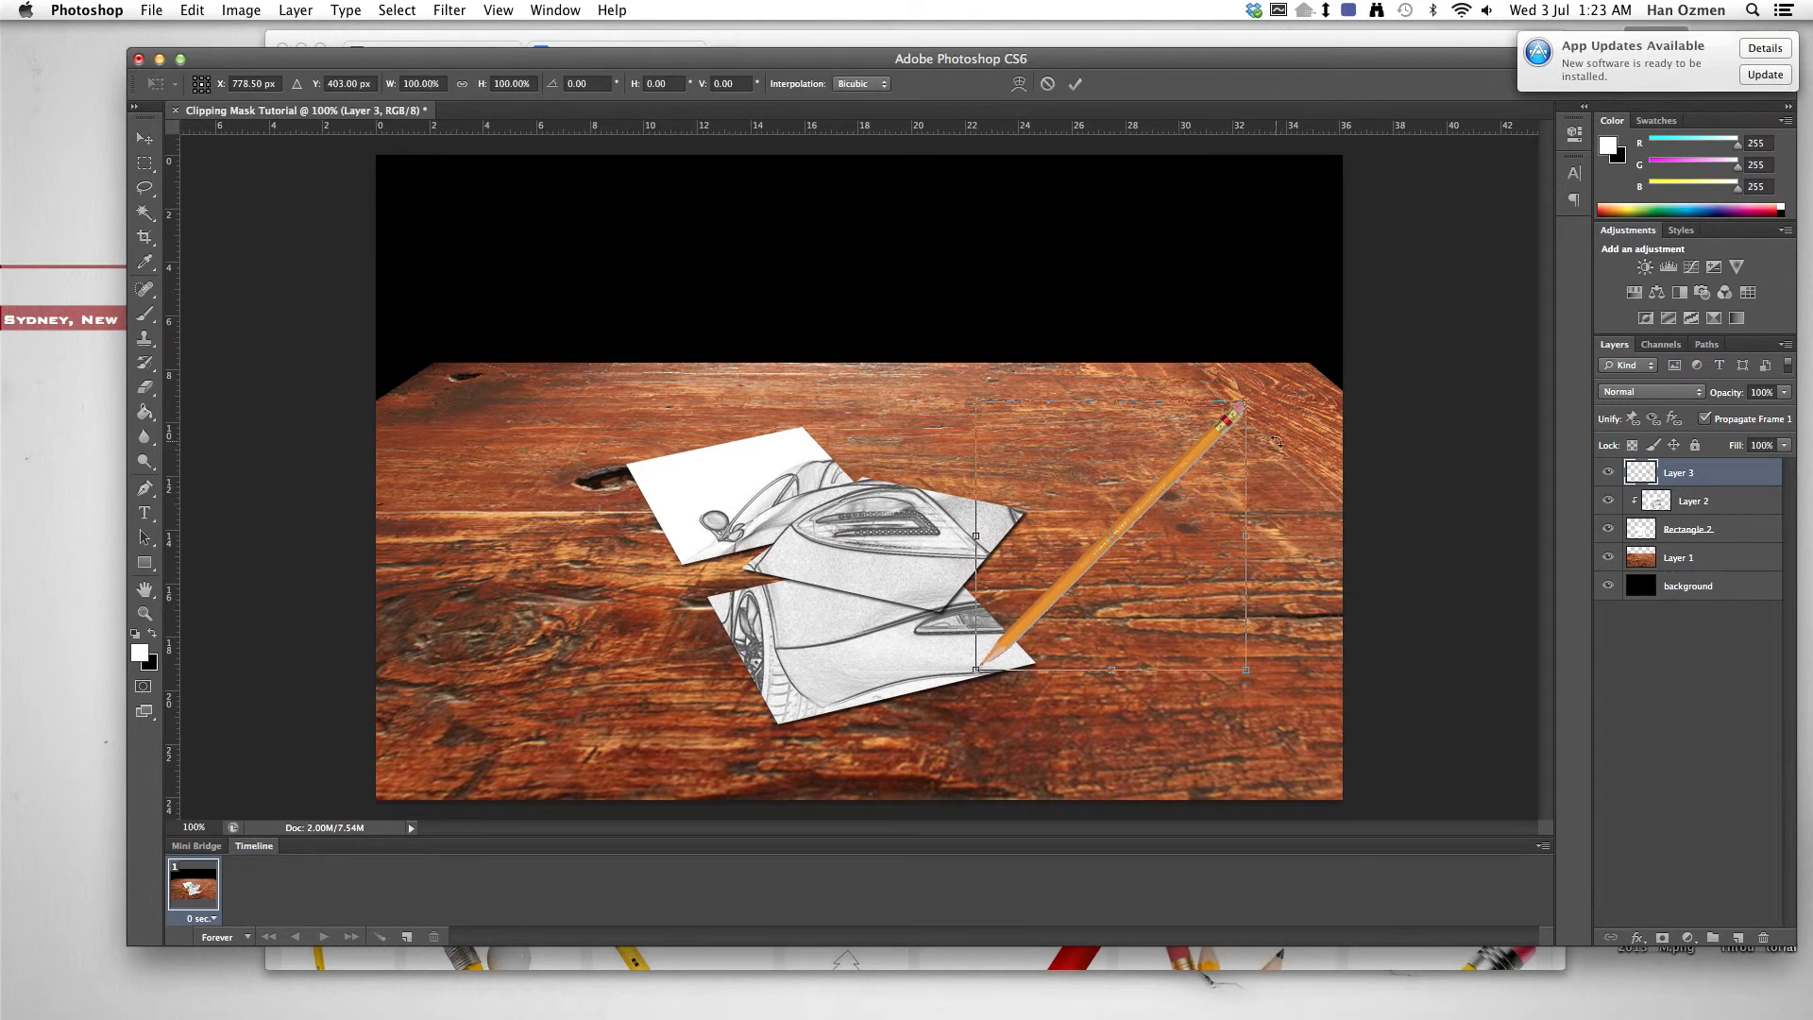
mouse_move(1248, 401)
mouse_down()
mouse_move(1173, 494)
mouse_move(1202, 485)
mouse_move(1176, 485)
mouse_move(1195, 534)
mouse_move(1192, 661)
mouse_move(1267, 660)
mouse_move(1263, 693)
mouse_move(1247, 661)
mouse_up()
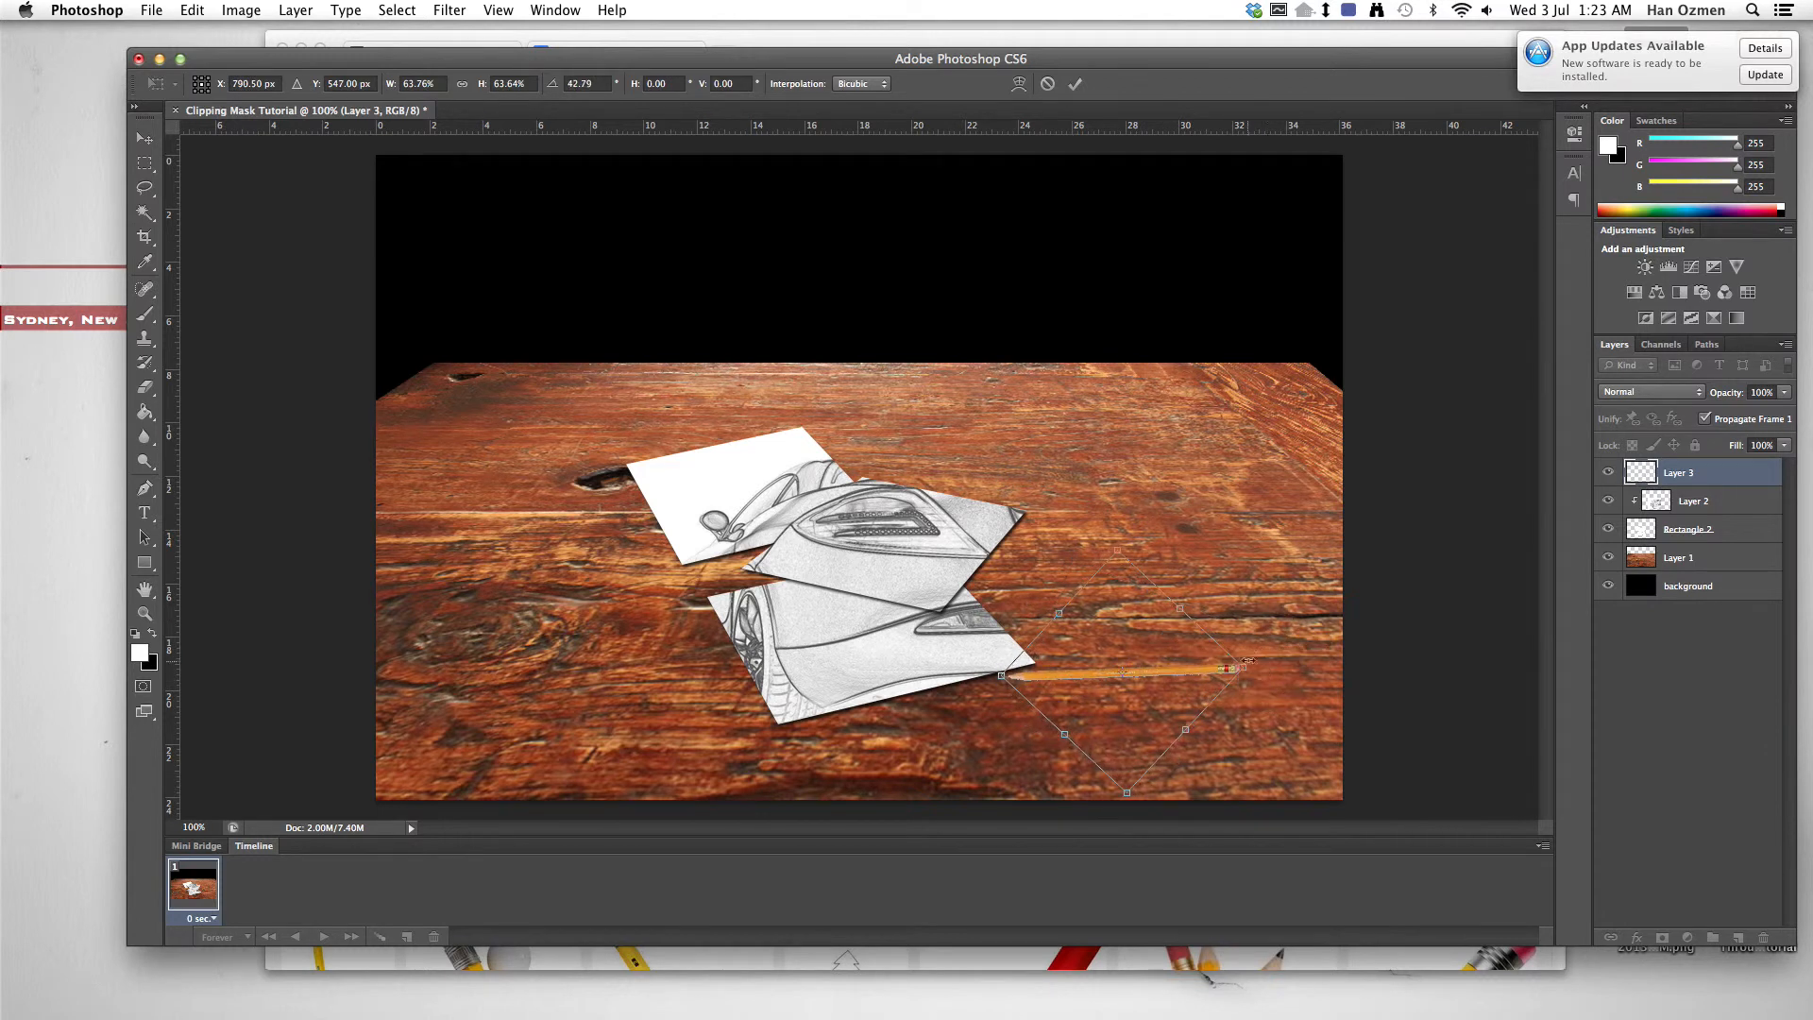
drag(1122, 551, 1120, 593)
key(Return)
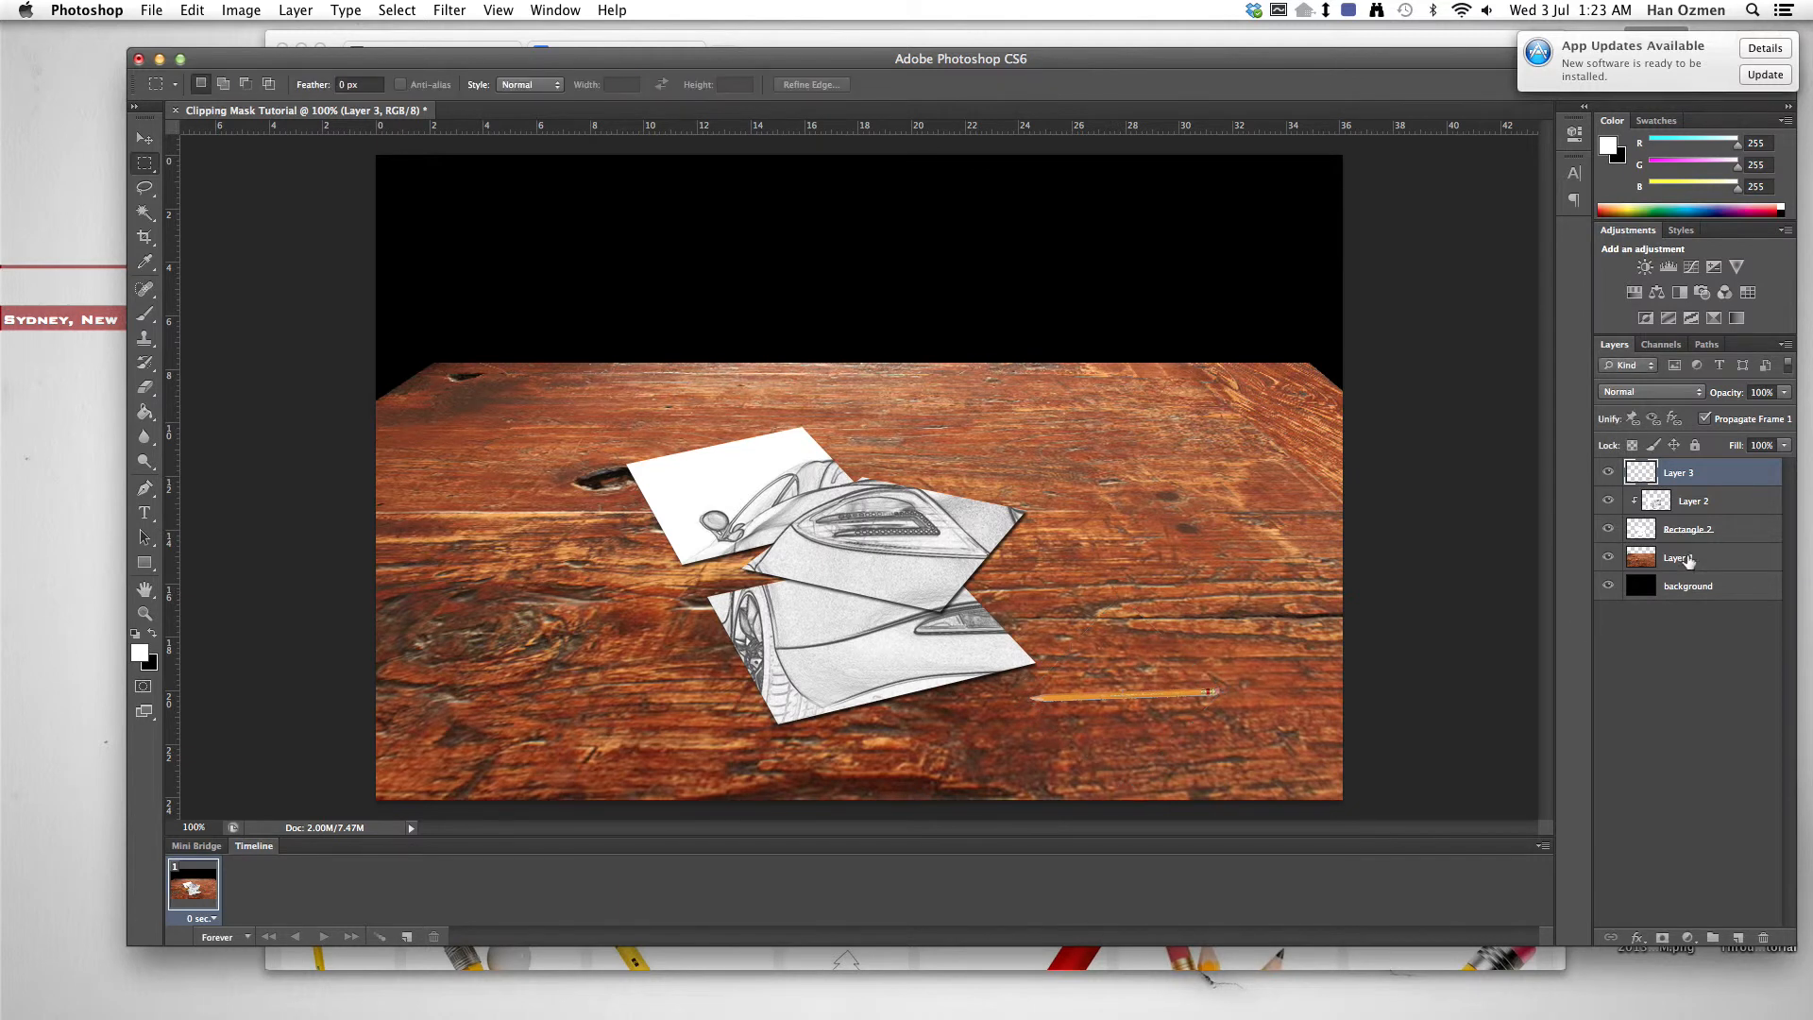
Step: Add a drop shadow with the default settings to the pencil on Layer 3
double_click(1771, 478)
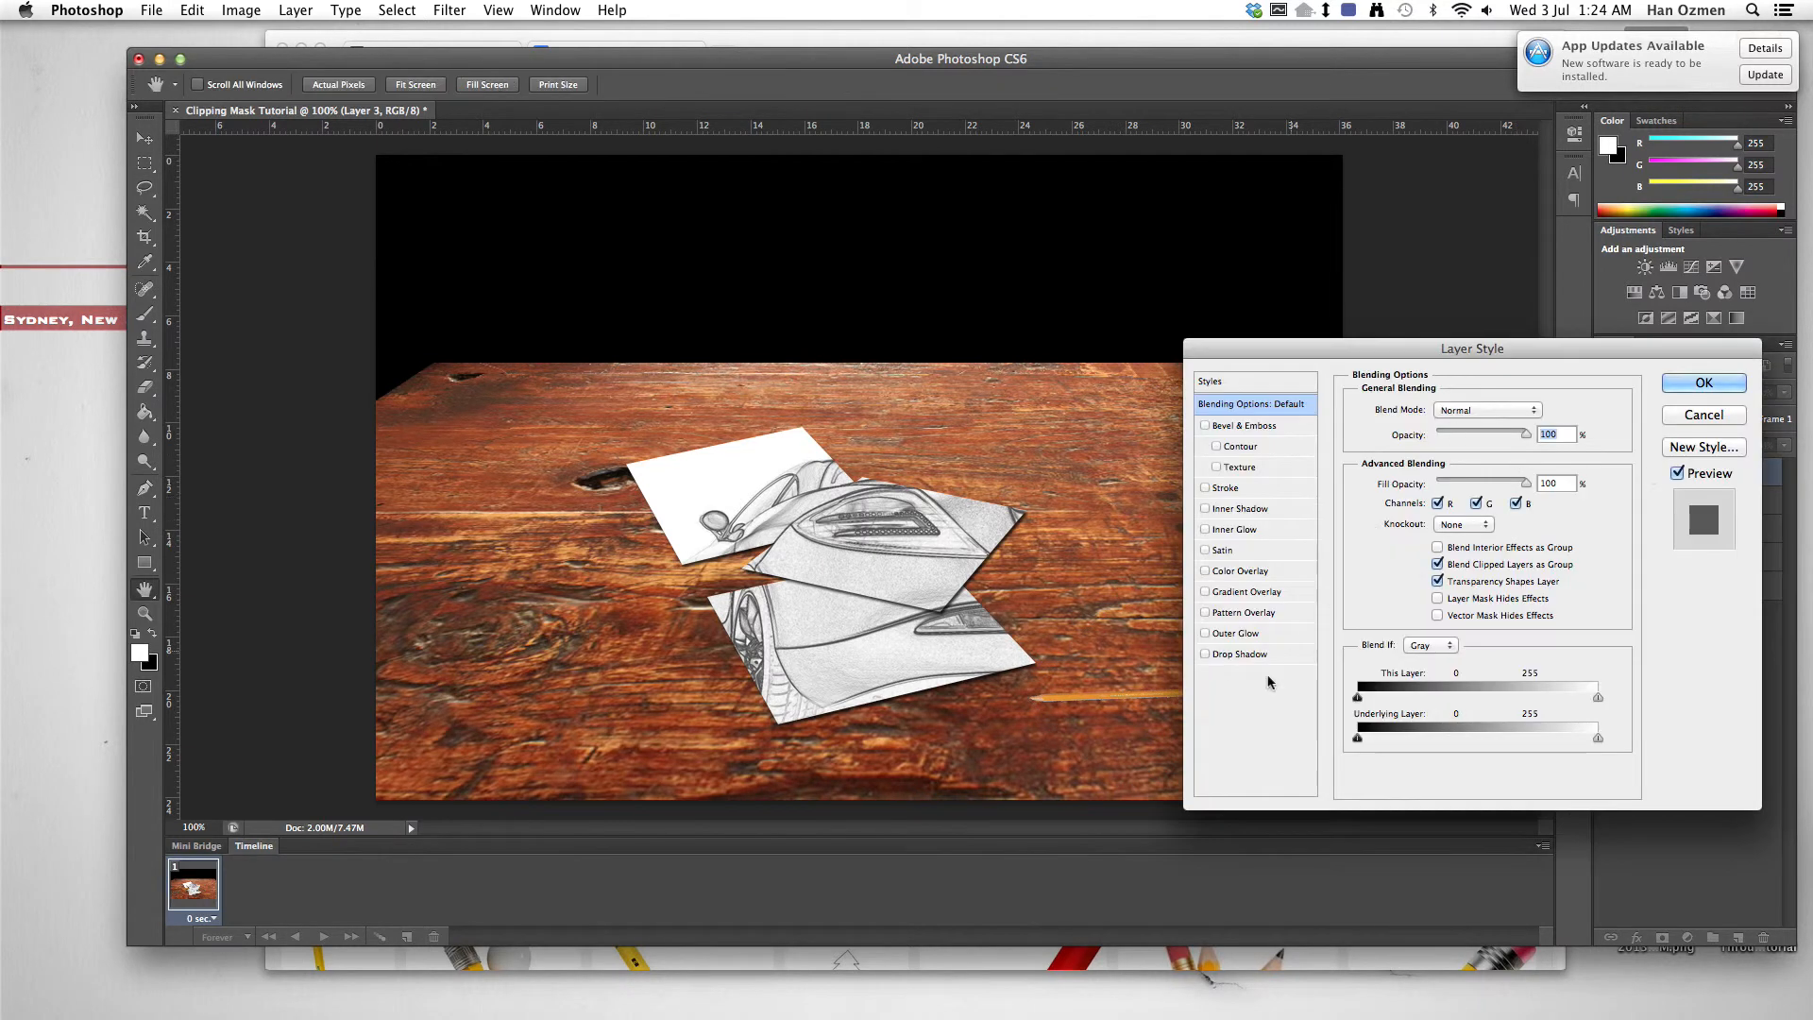
click(1238, 654)
key(Return)
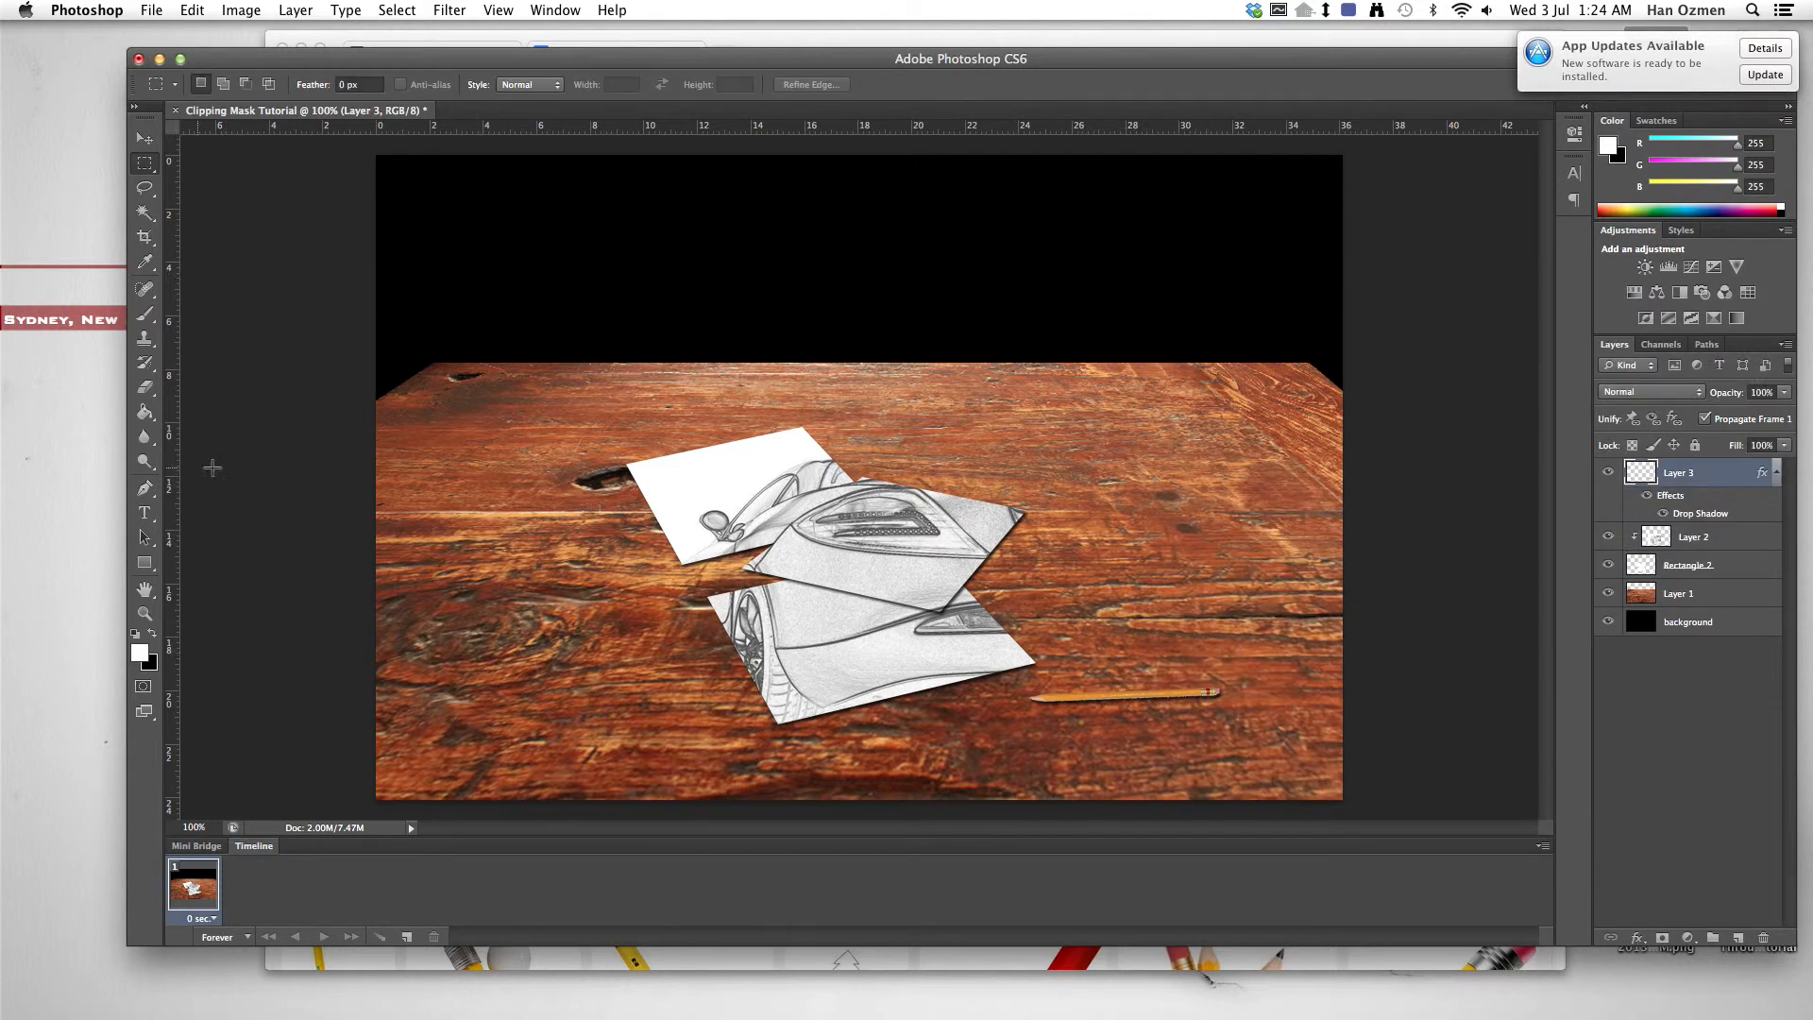
Step: Switch to Chrome, search Google Images for "rubber" and browse the results
click(422, 960)
scroll(590, 335, up, 5)
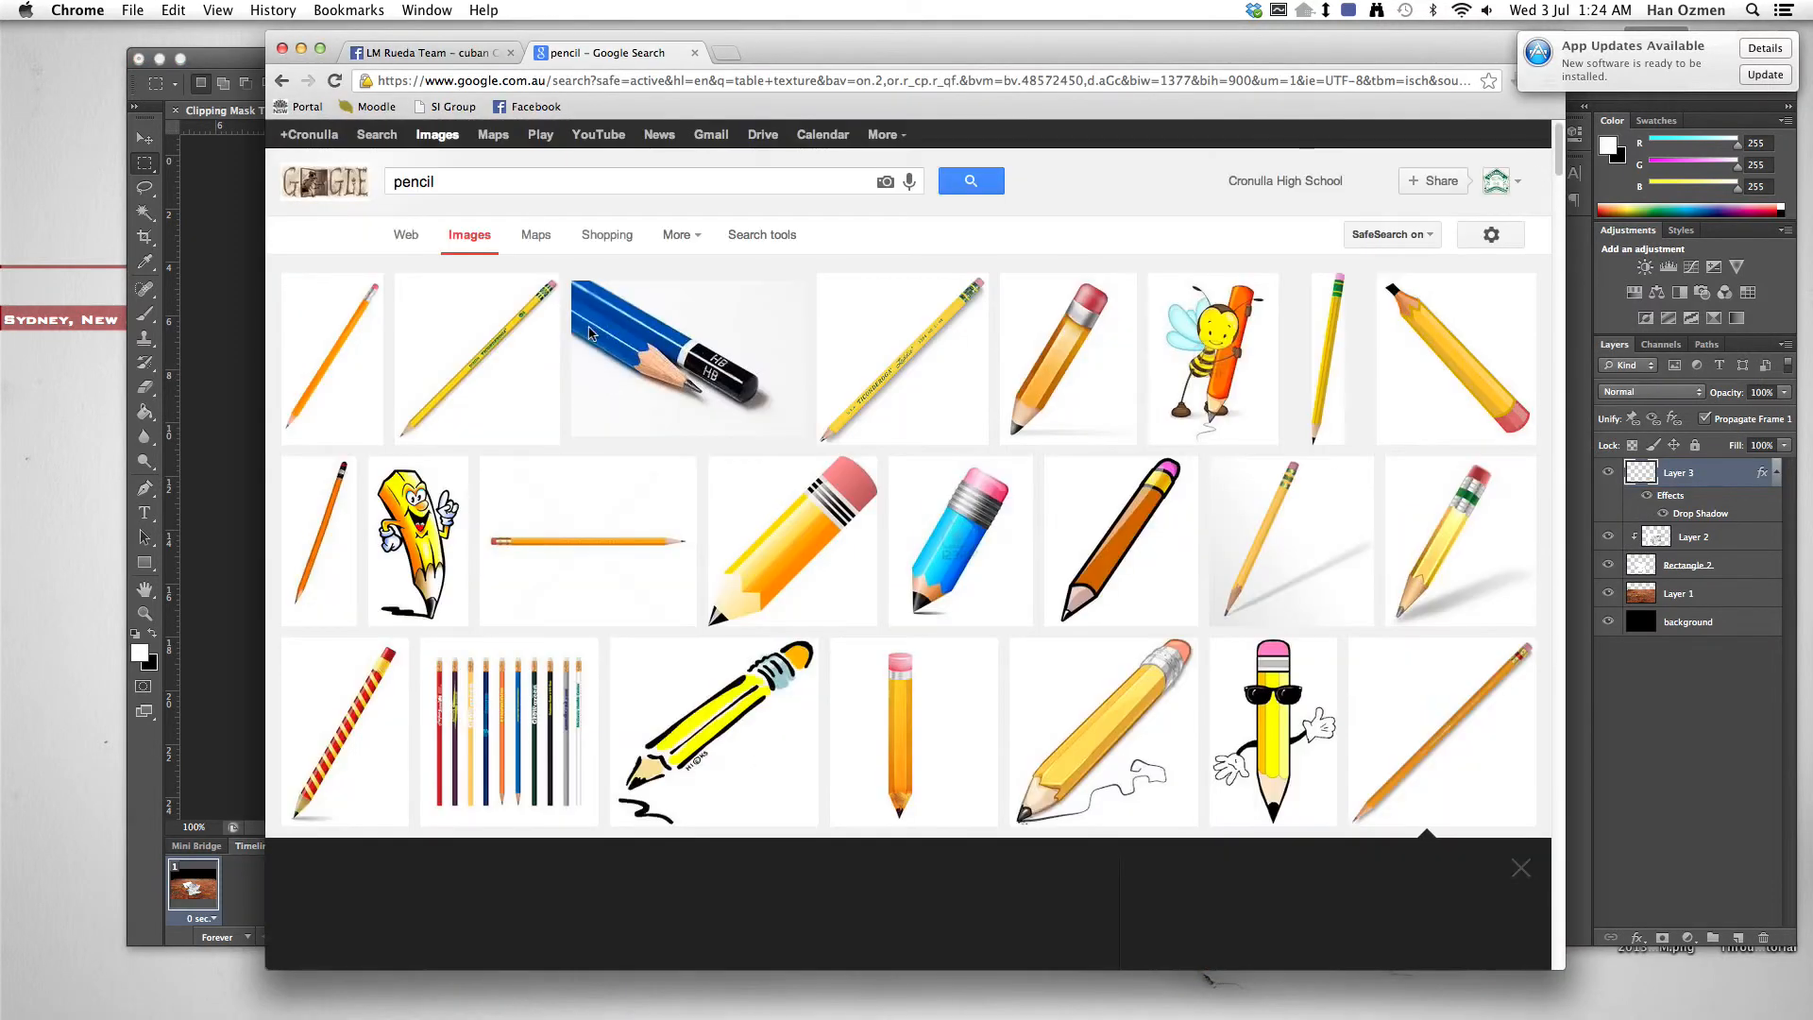
double_click(491, 185)
text(rubber)
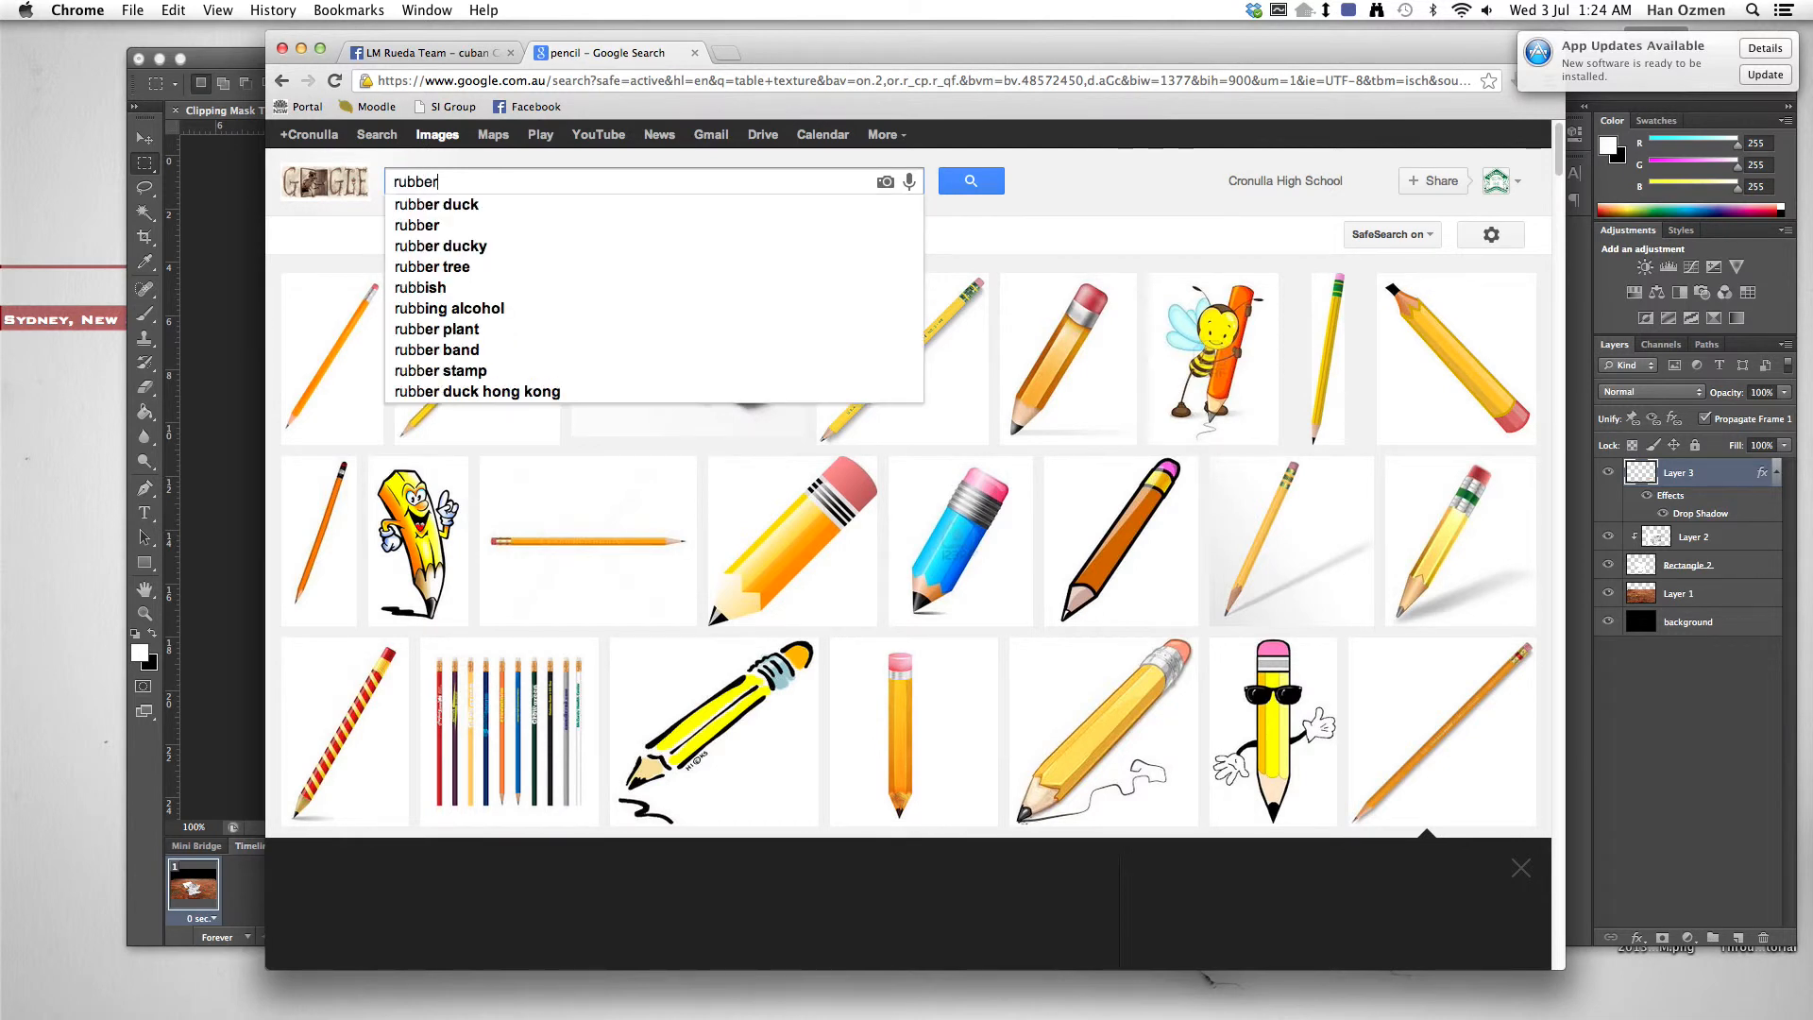
key(Return)
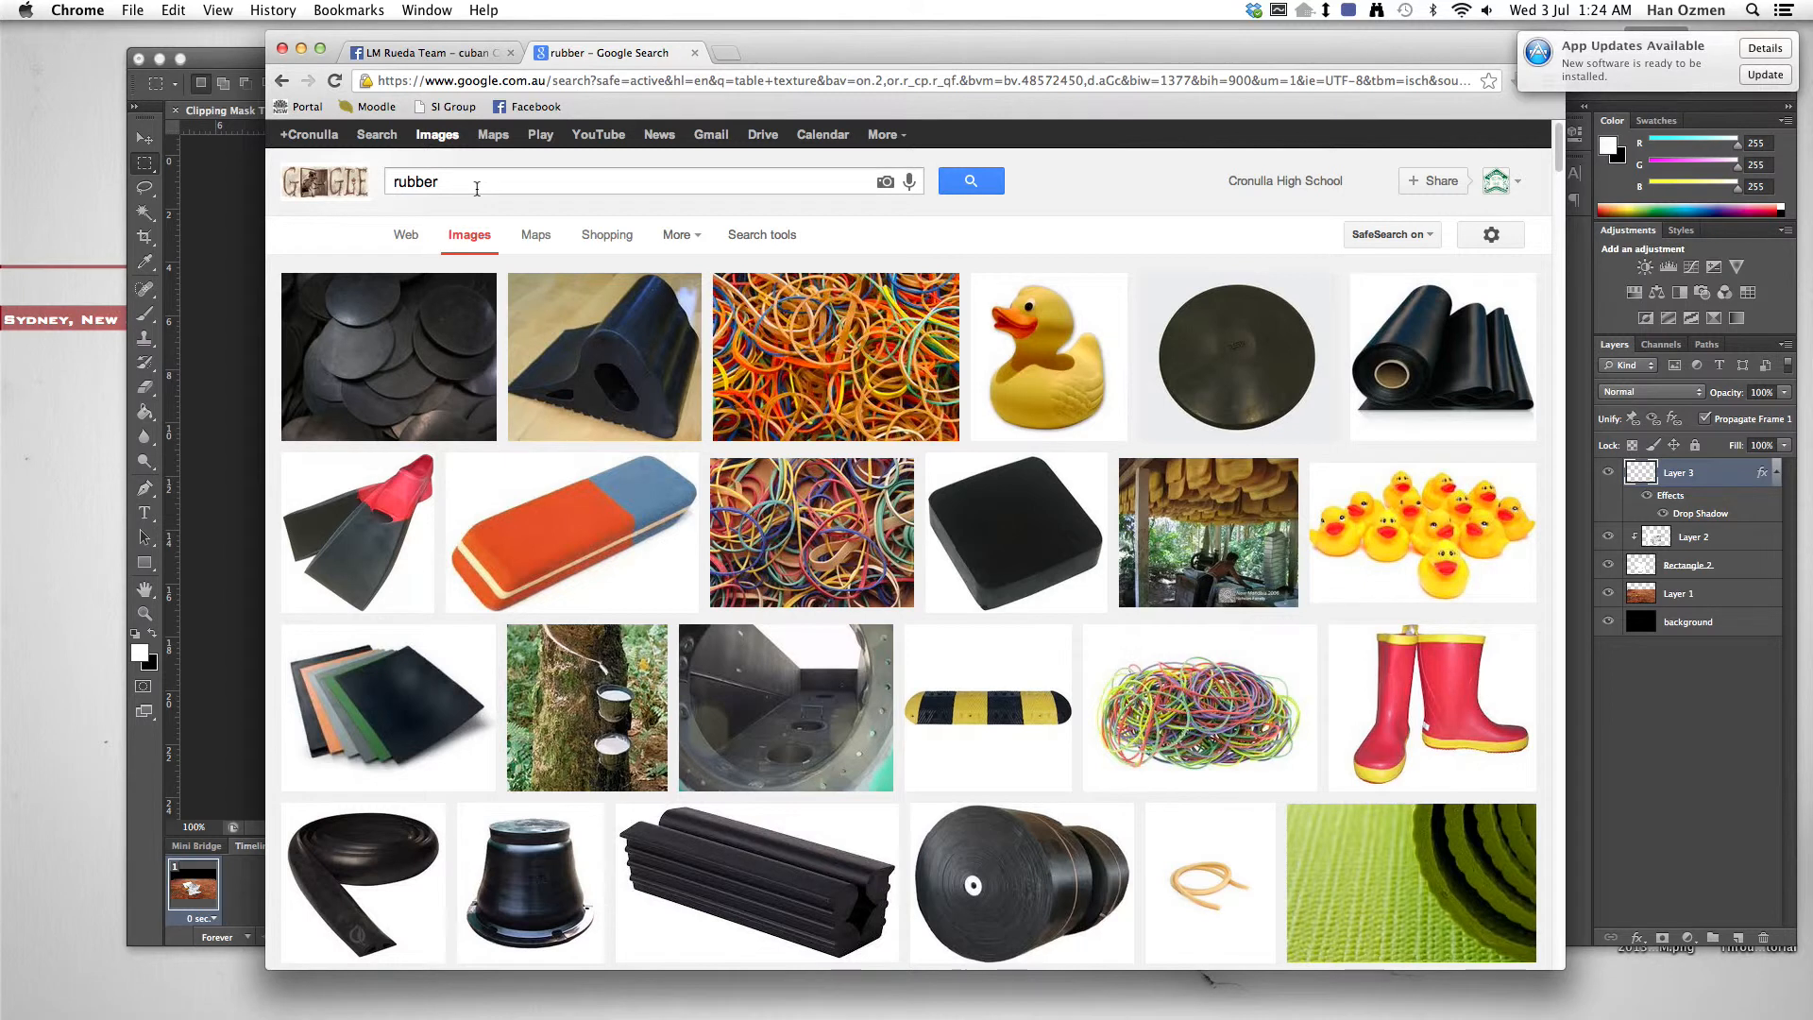
scroll(674, 309, down, 5)
scroll(674, 309, up, 5)
Step: Replace the image search term with "erazer" and run the search
double_click(413, 185)
text(er)
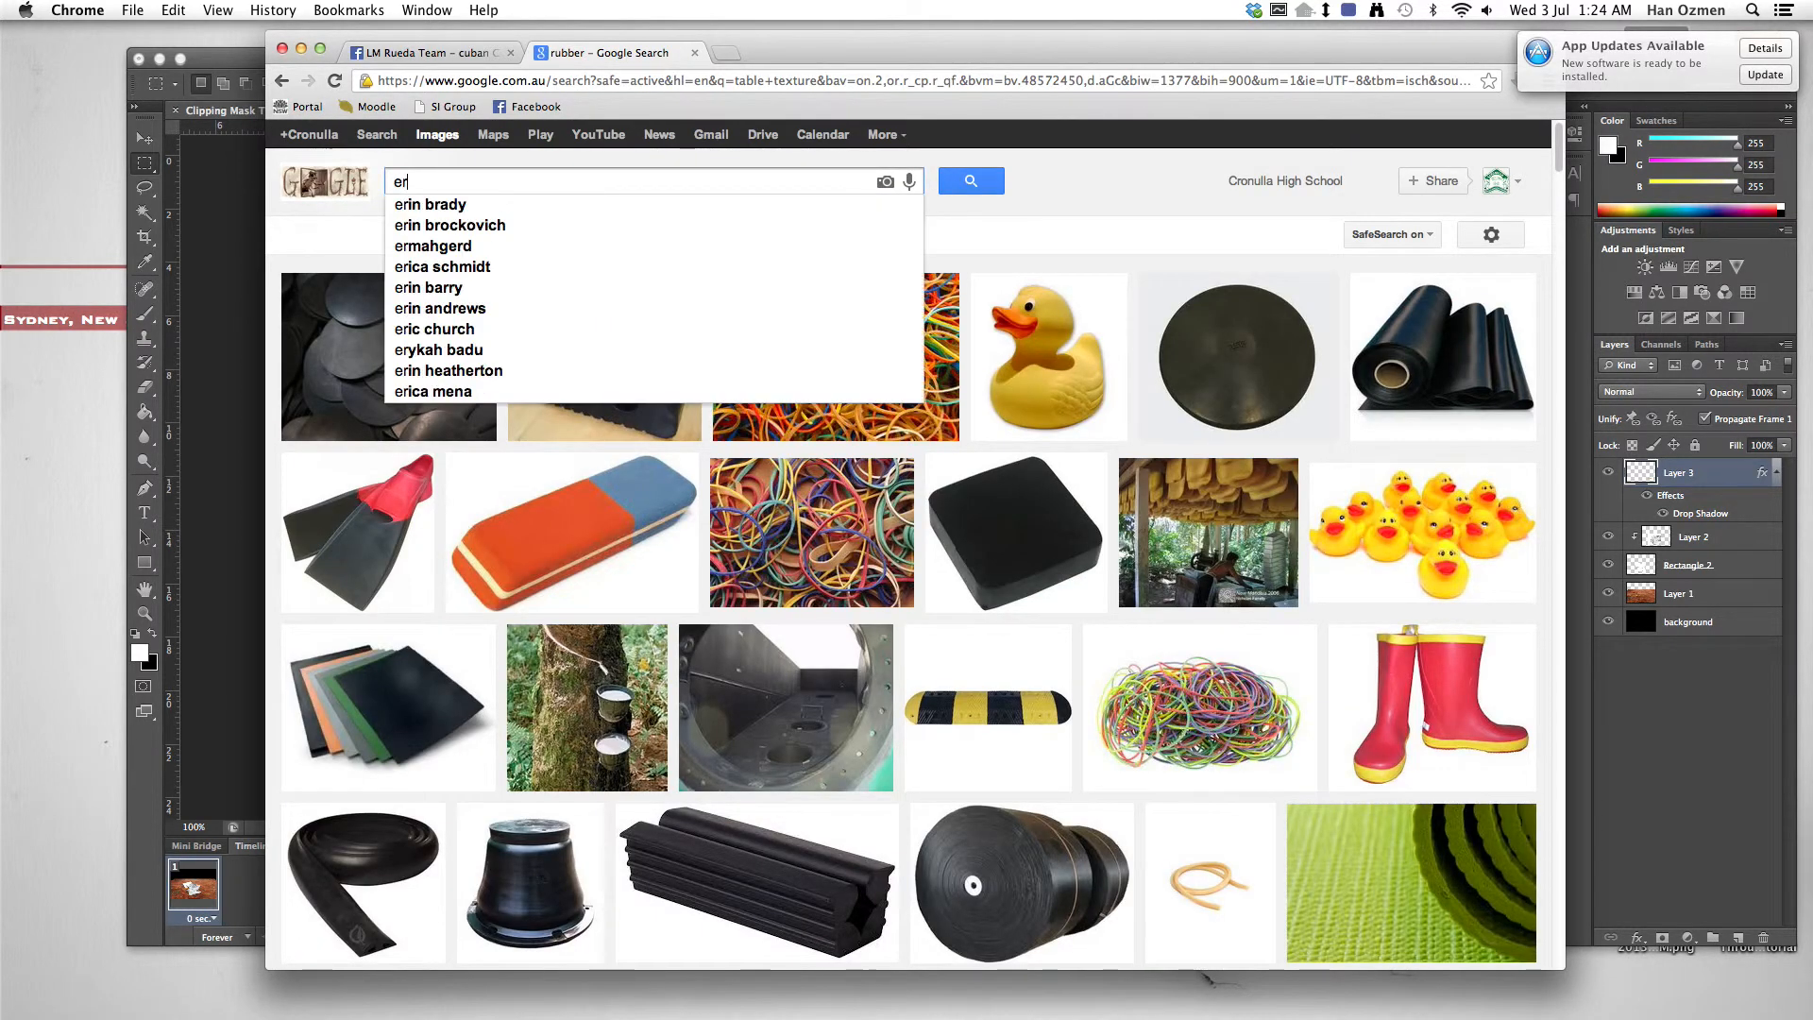
text(azer)
key(Return)
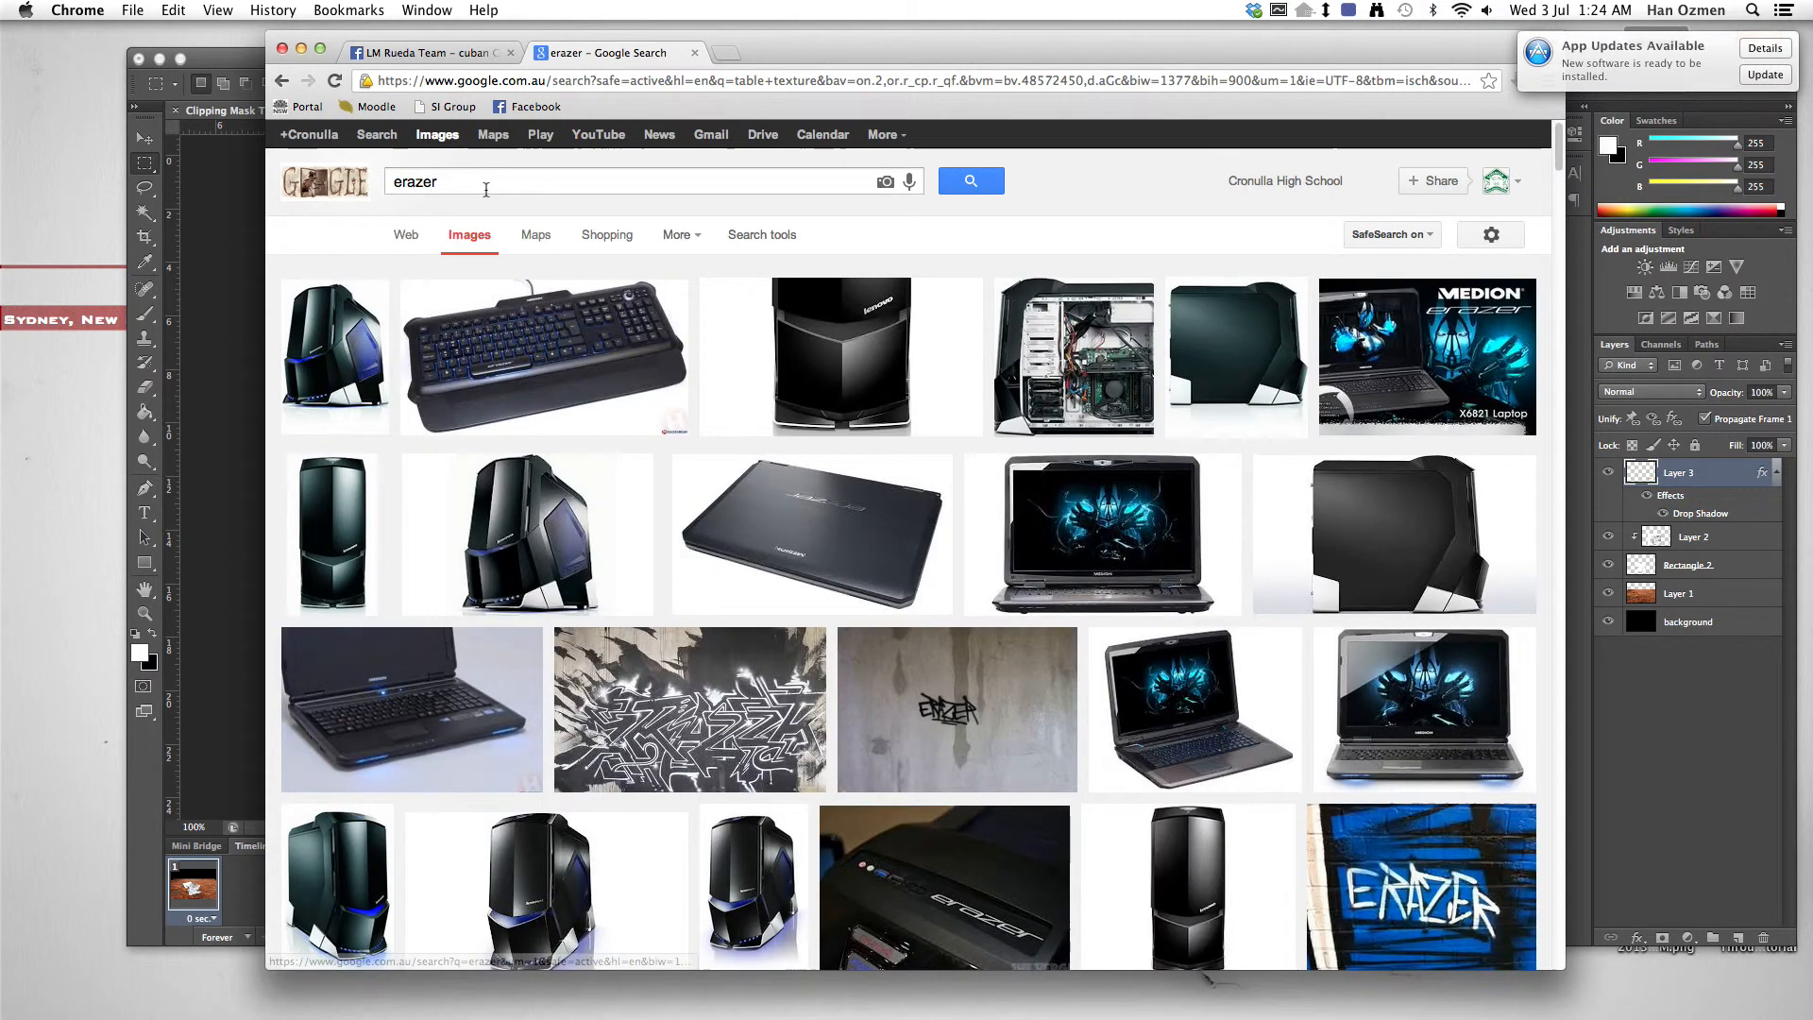
Step: Search Google Images for "eraser" and look through the results for a suitable picture
drag(397, 185, 474, 186)
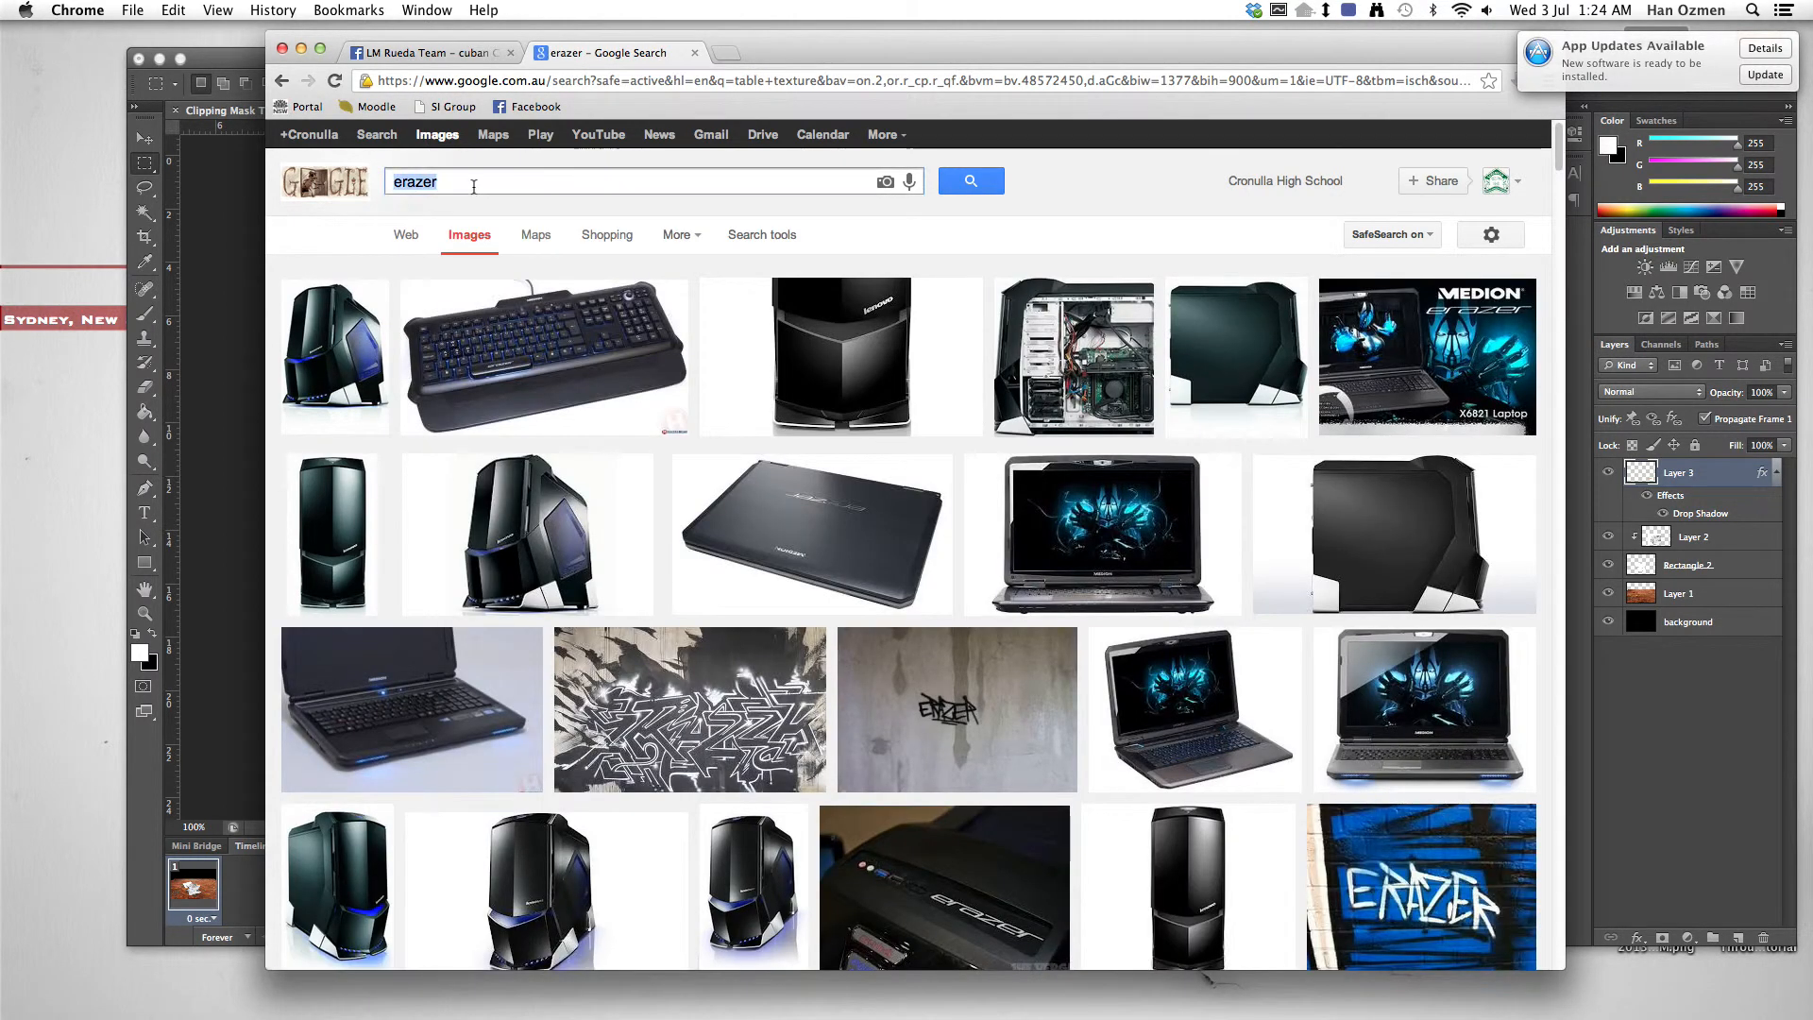
text(eraser)
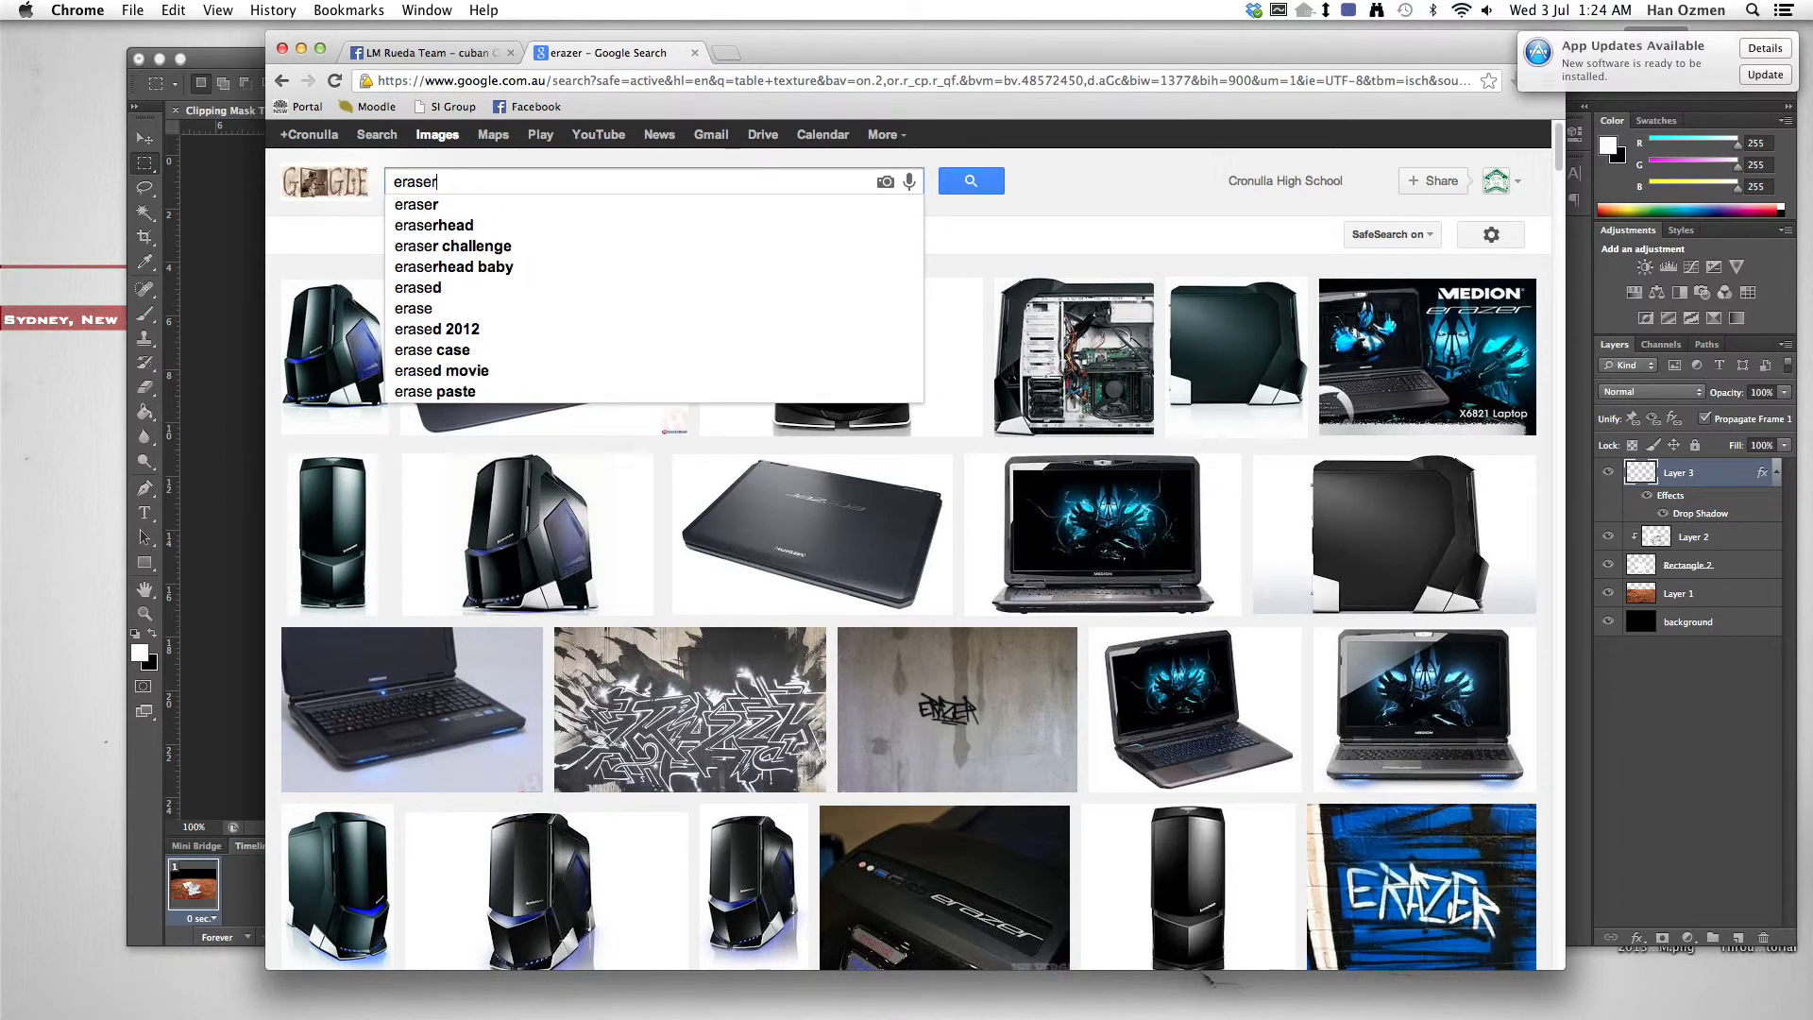
key(Return)
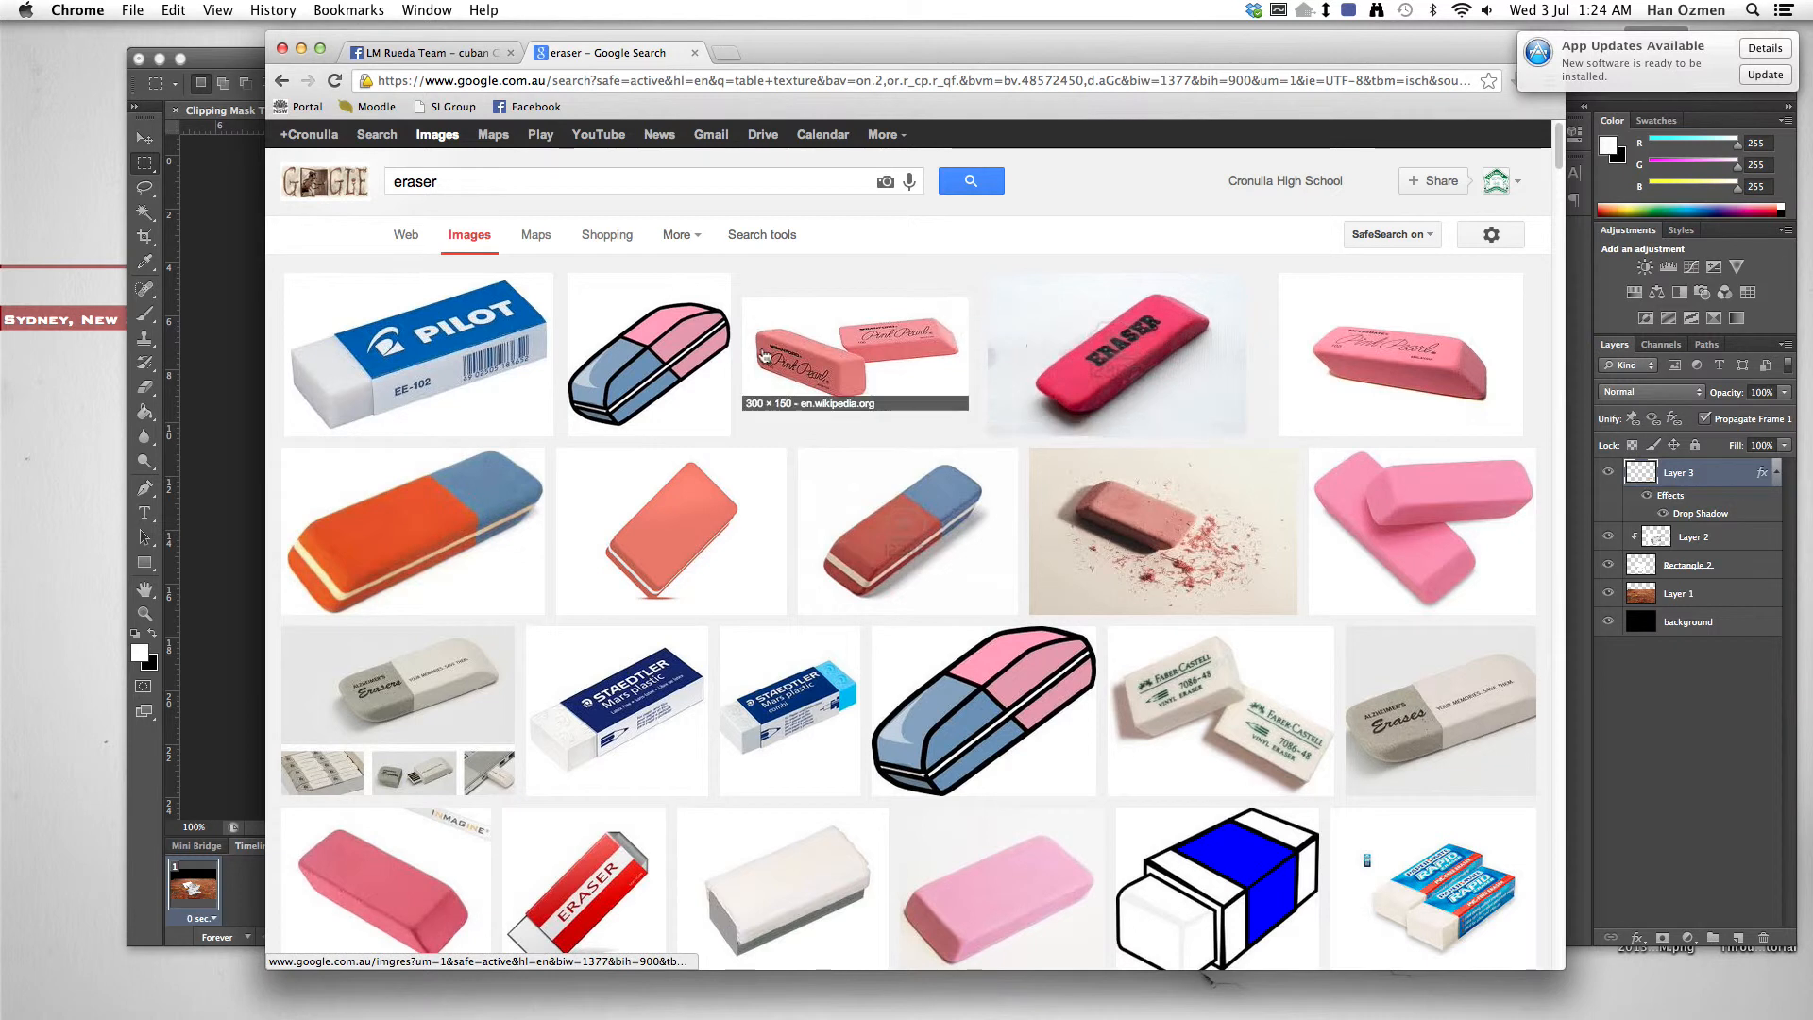
scroll(529, 383, down, 5)
scroll(560, 399, up, 5)
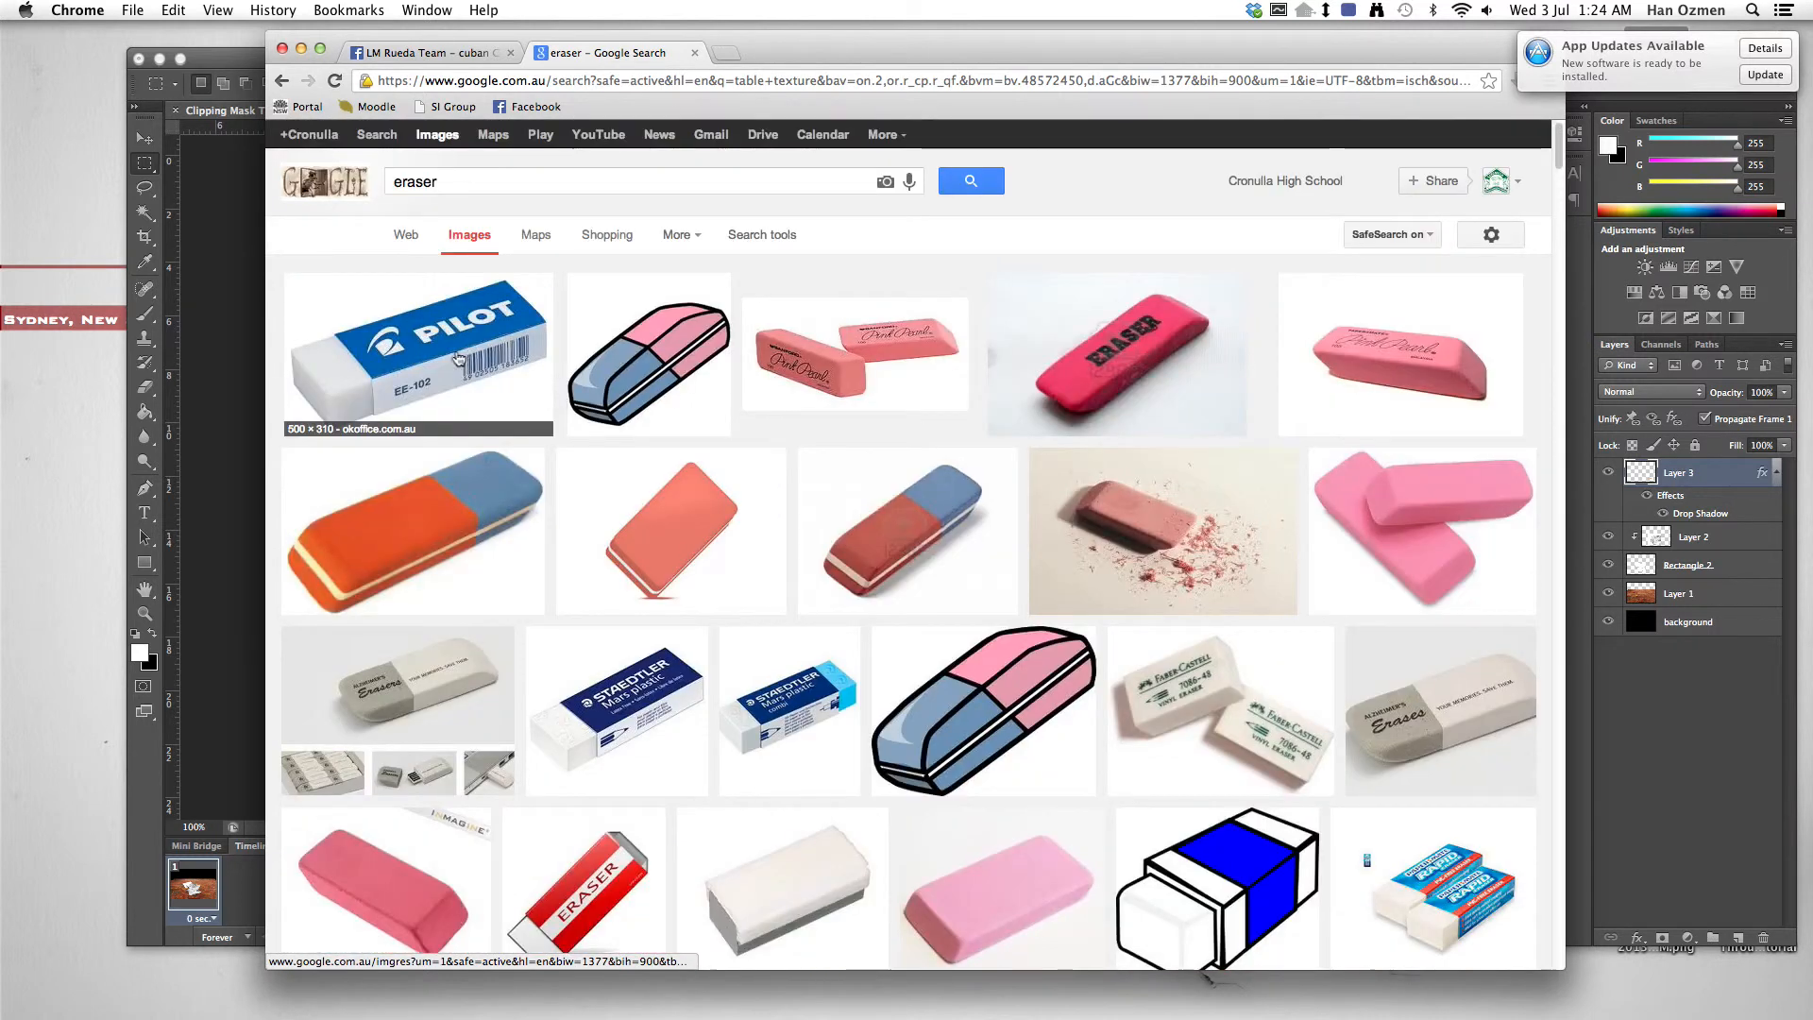
Step: Copy the blue and white Pilot EE-102 eraser image and switch back to the Photoshop document
click(445, 345)
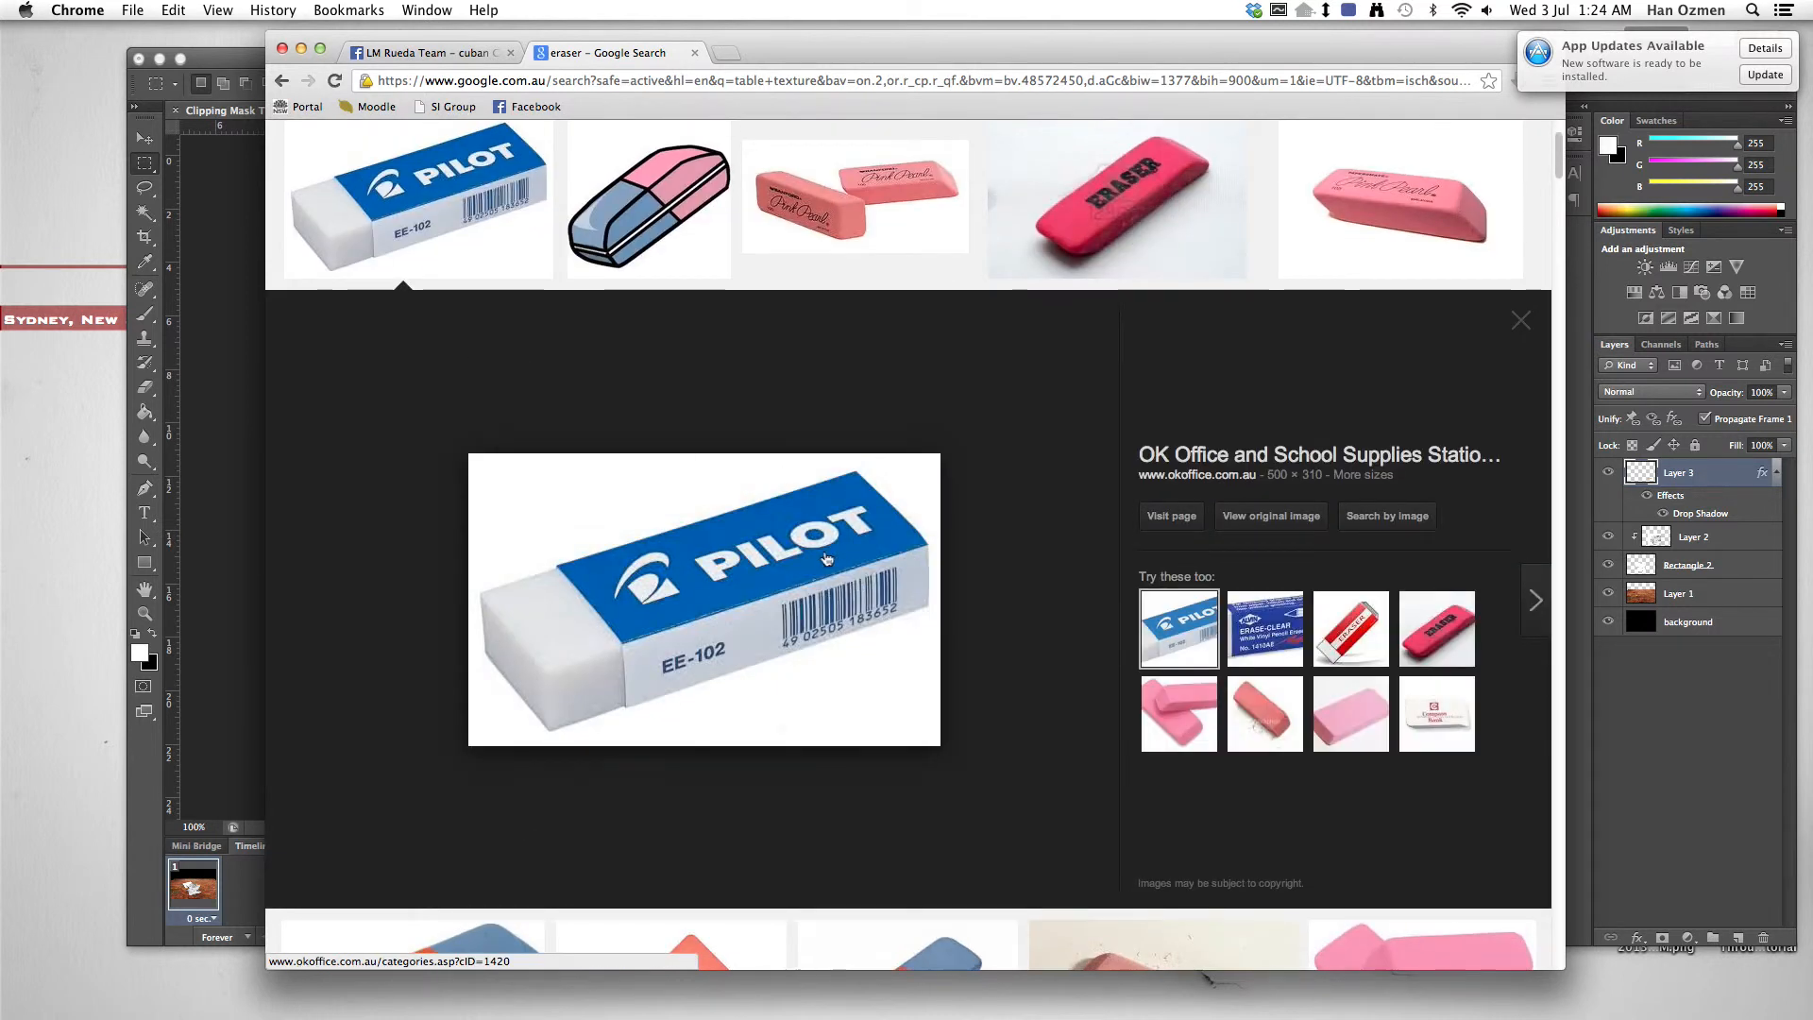
right_click(760, 508)
click(856, 653)
click(1732, 789)
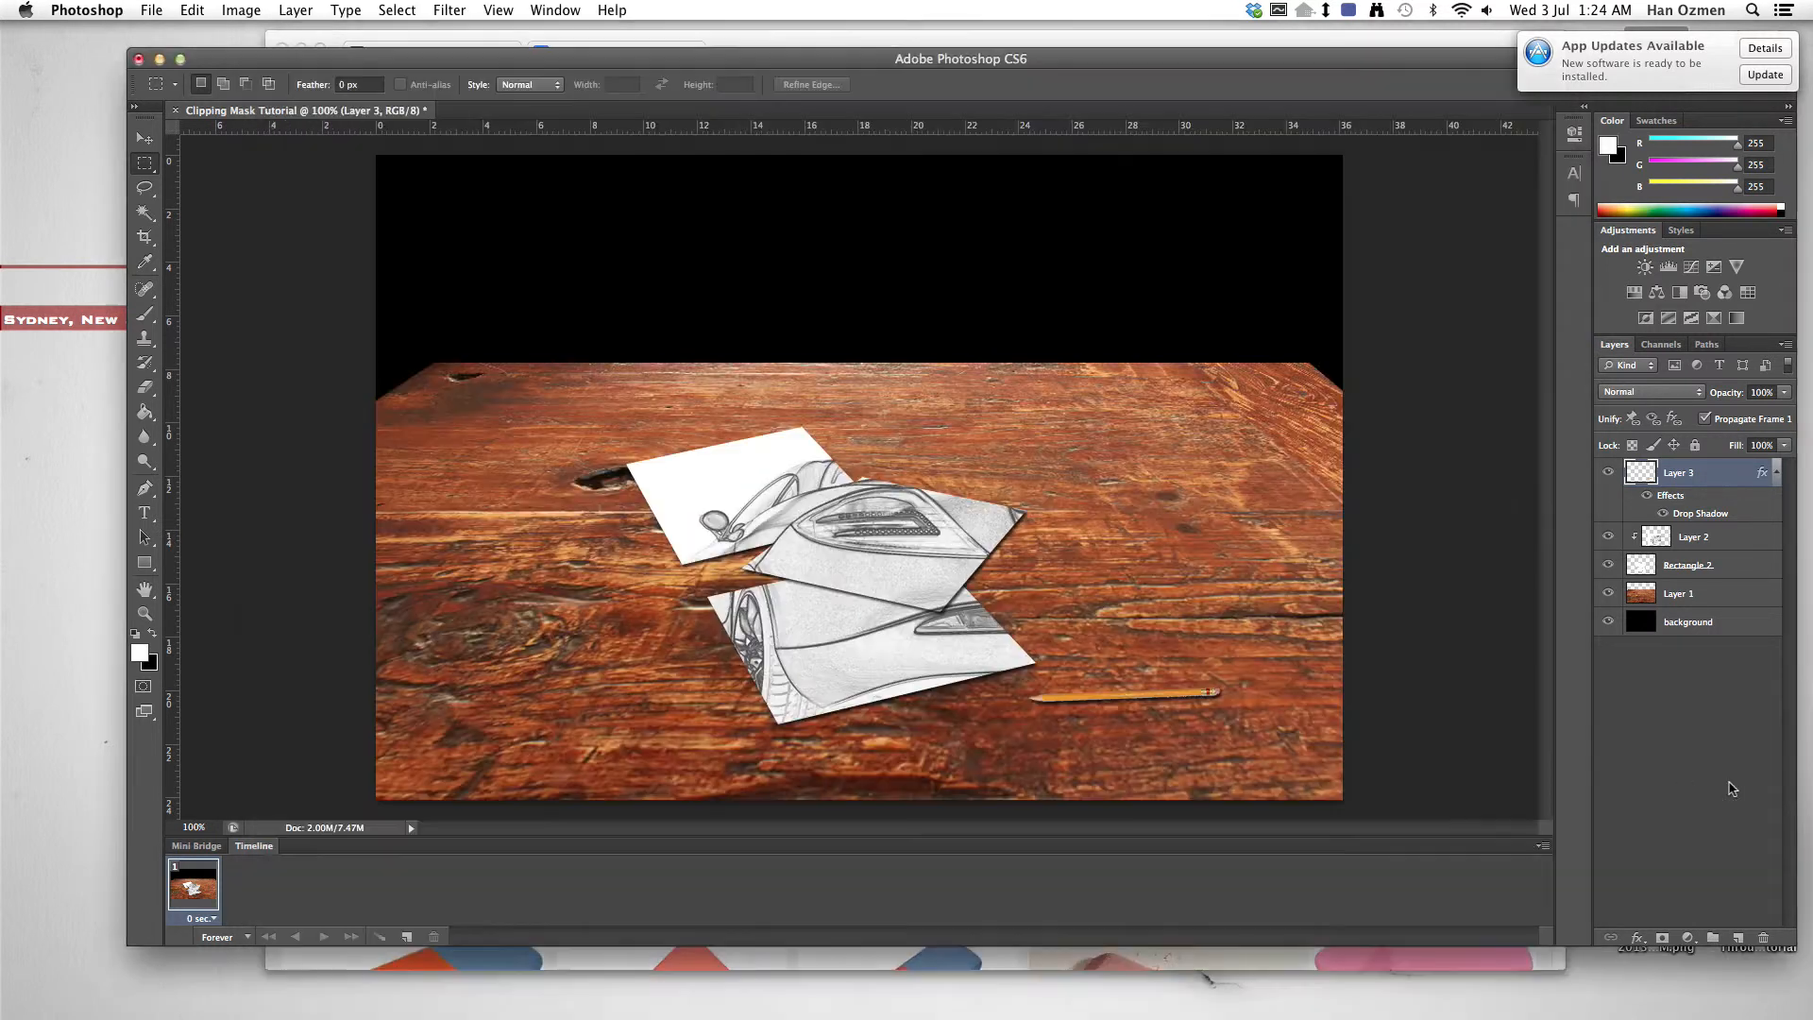
Step: Paste the copied eraser picture into the document as a new layer and pick the Magic Wand tool
key(super+t)
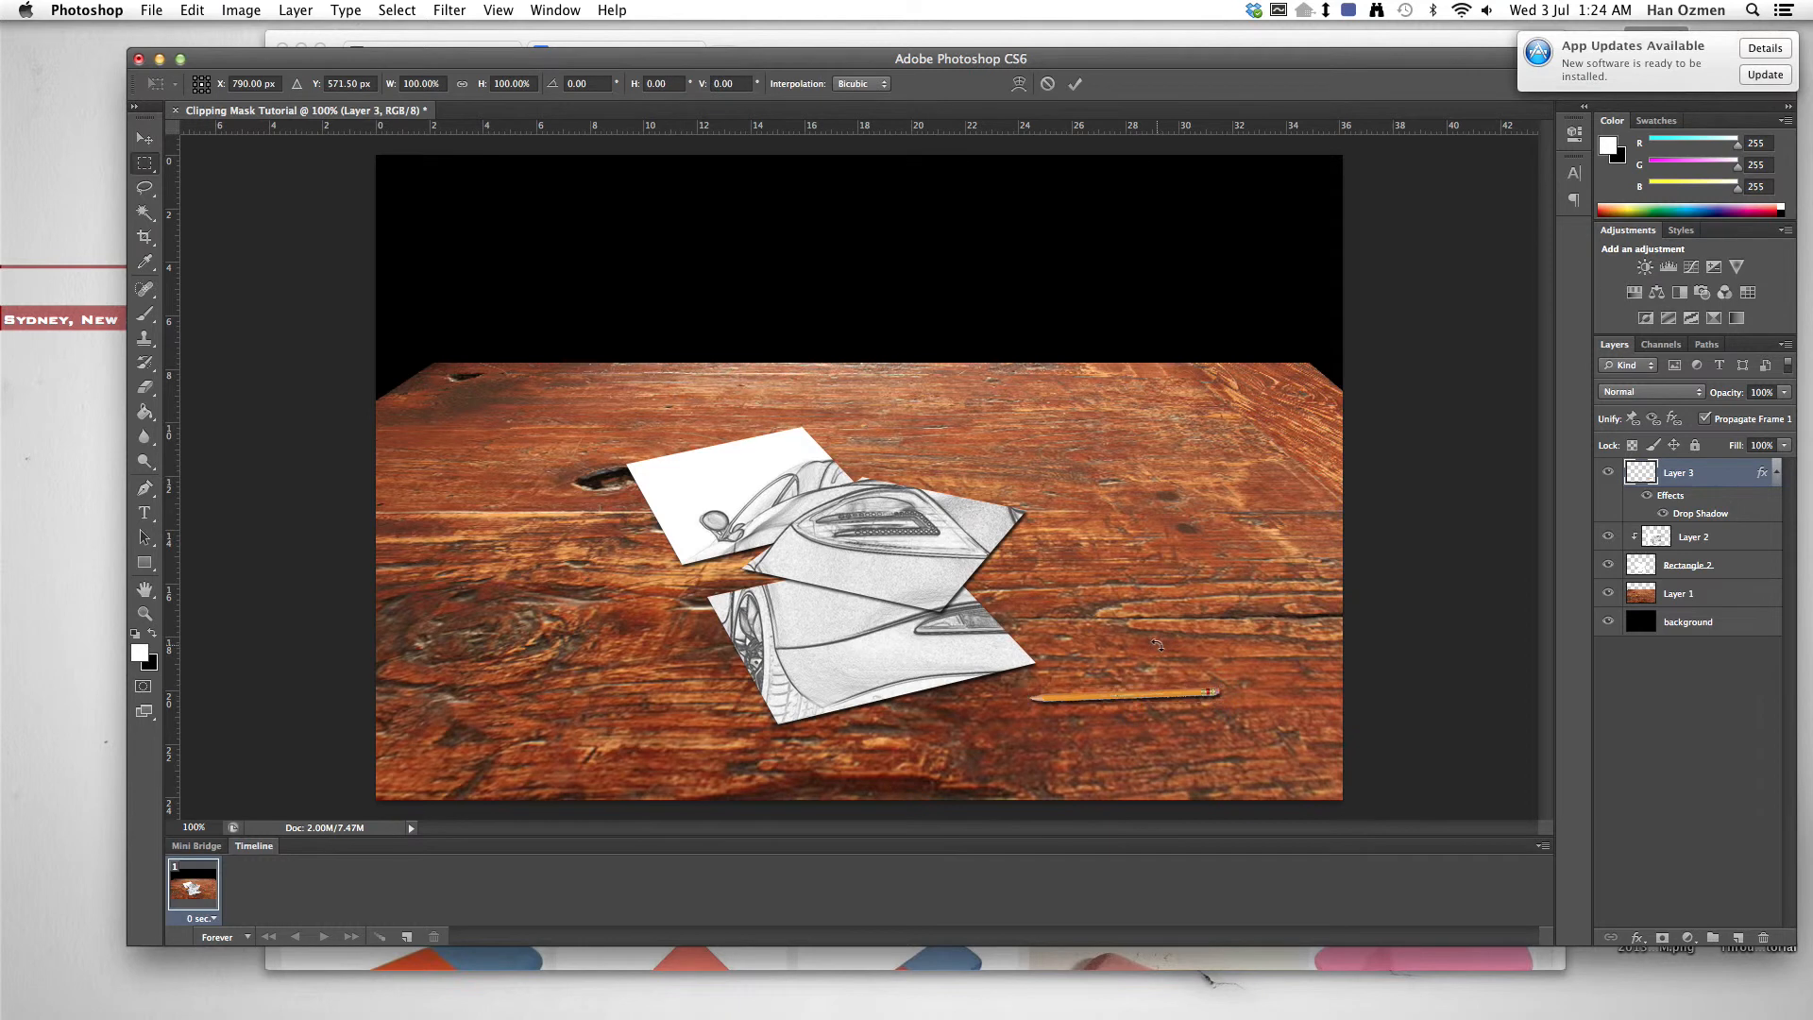
key(Return)
key(super+v)
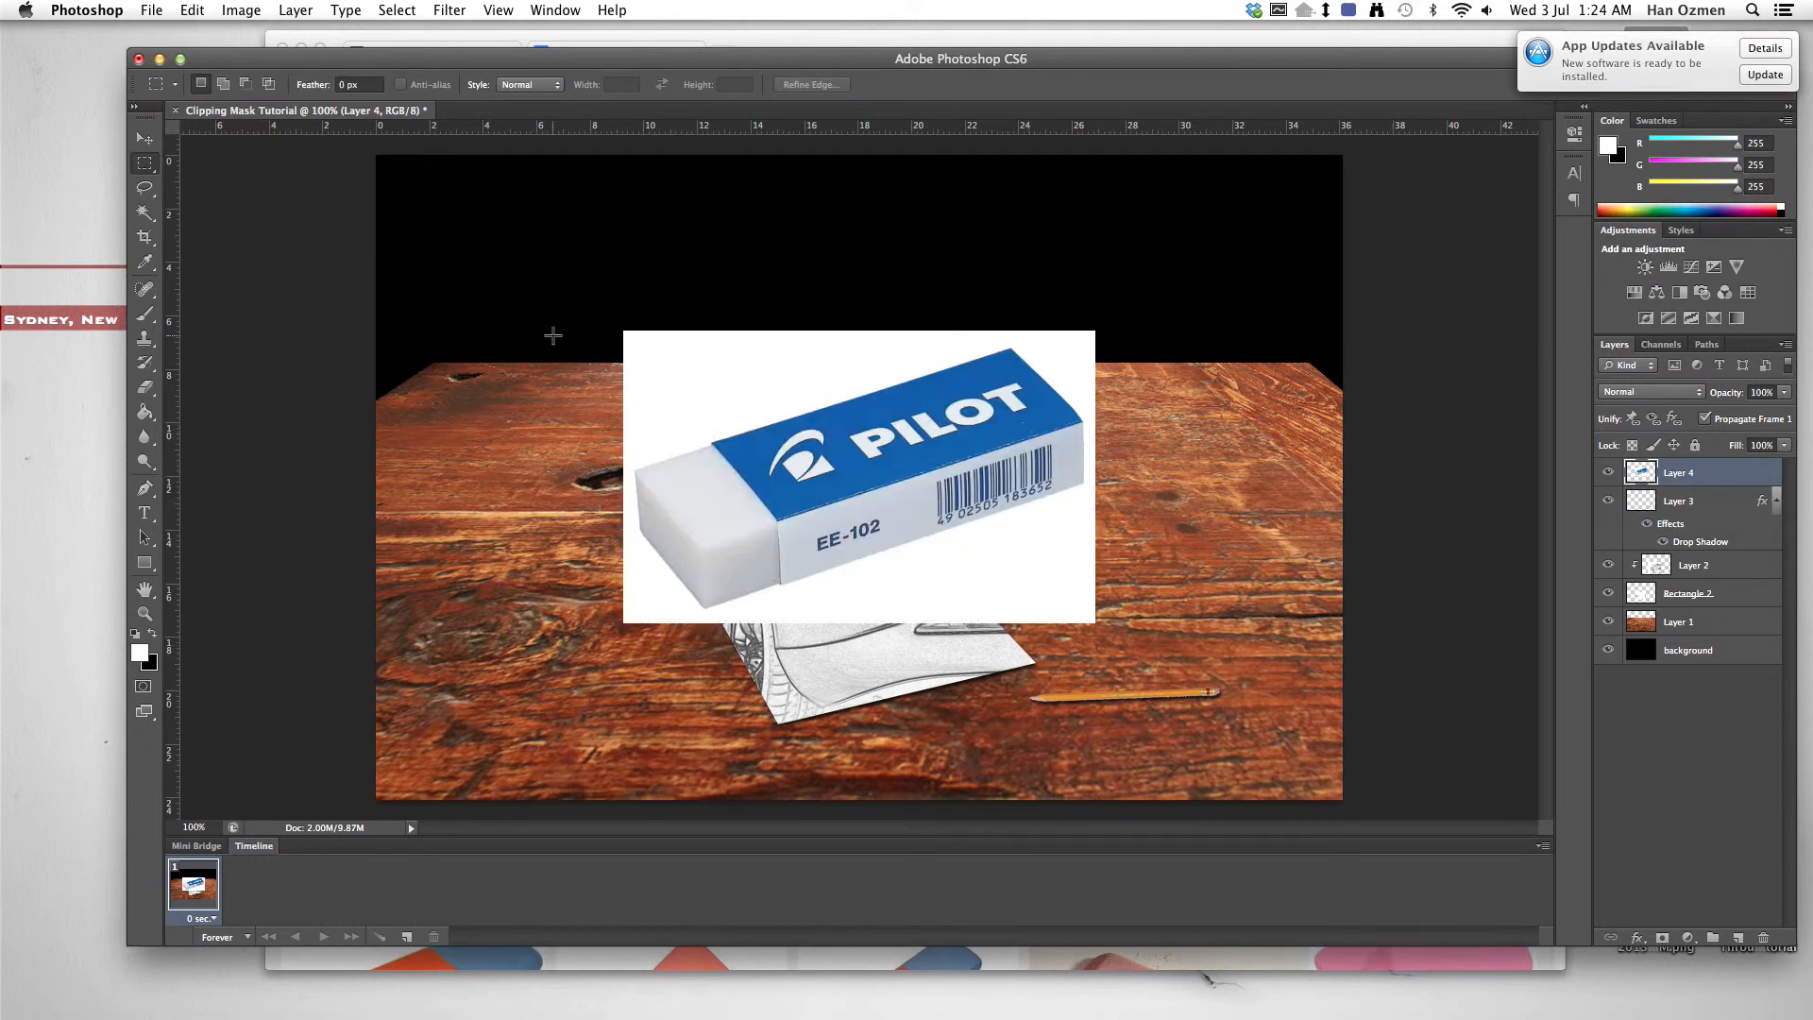
click(144, 214)
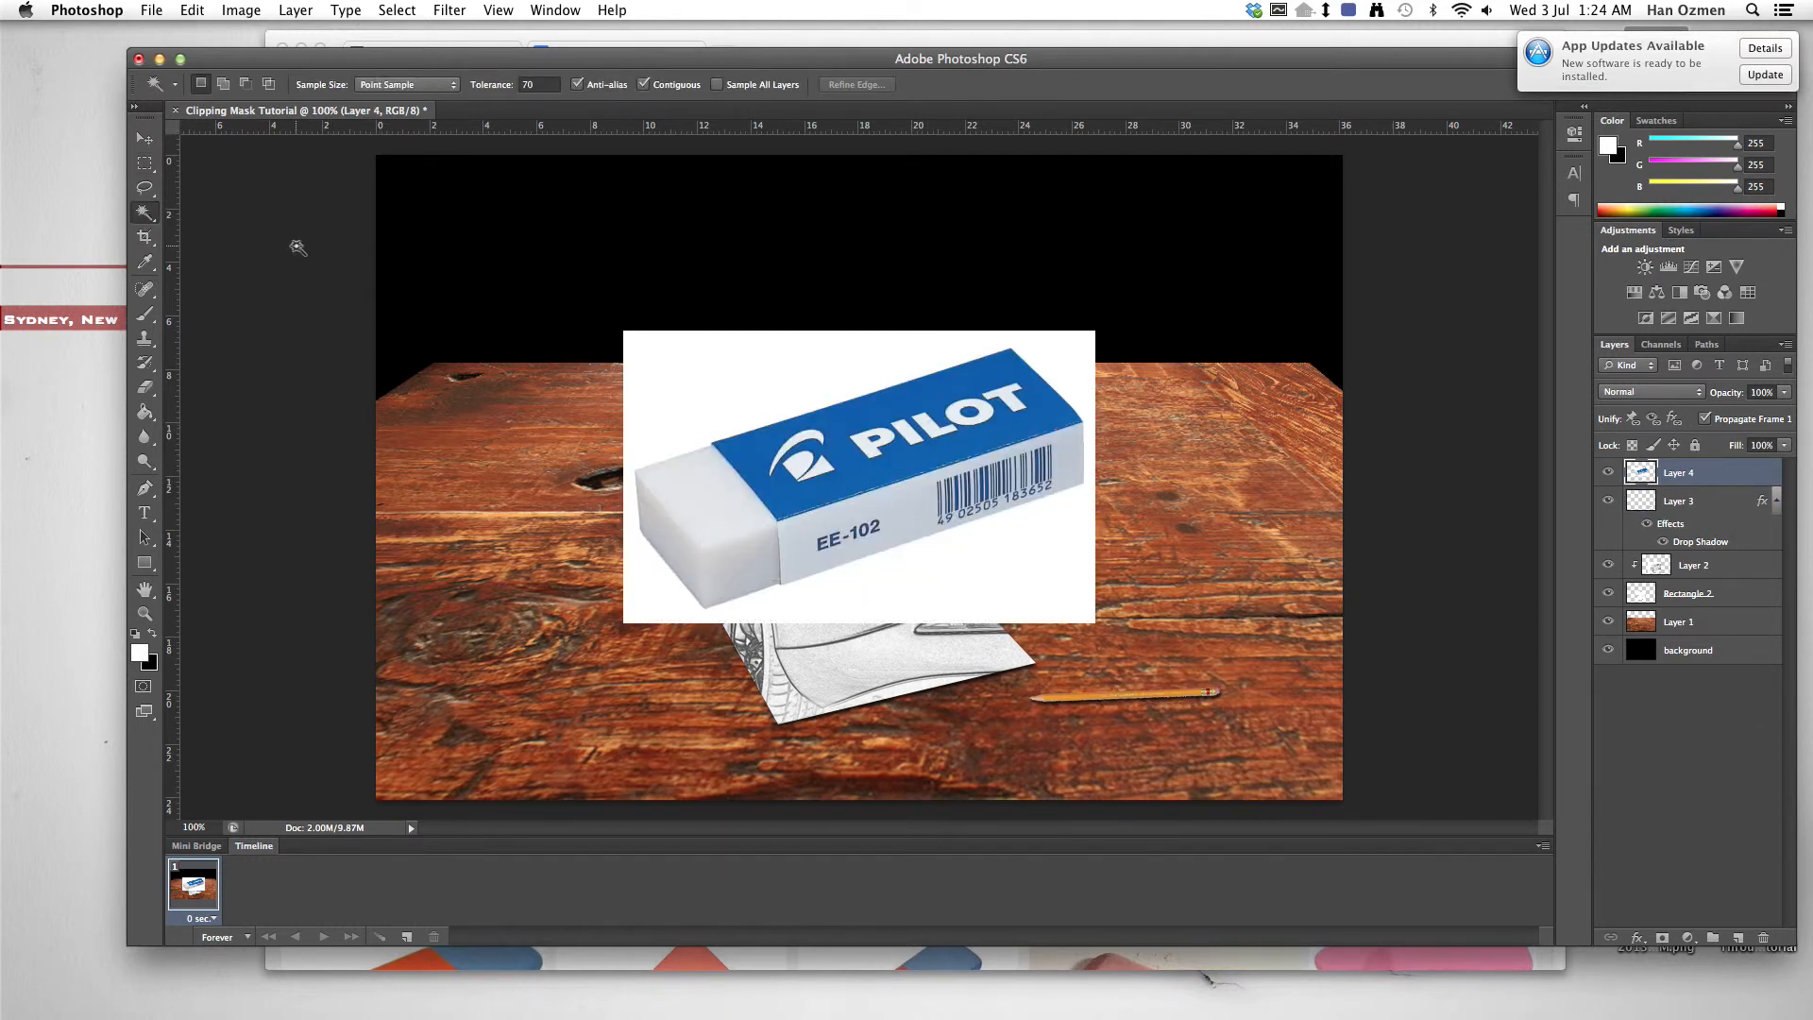
click(794, 400)
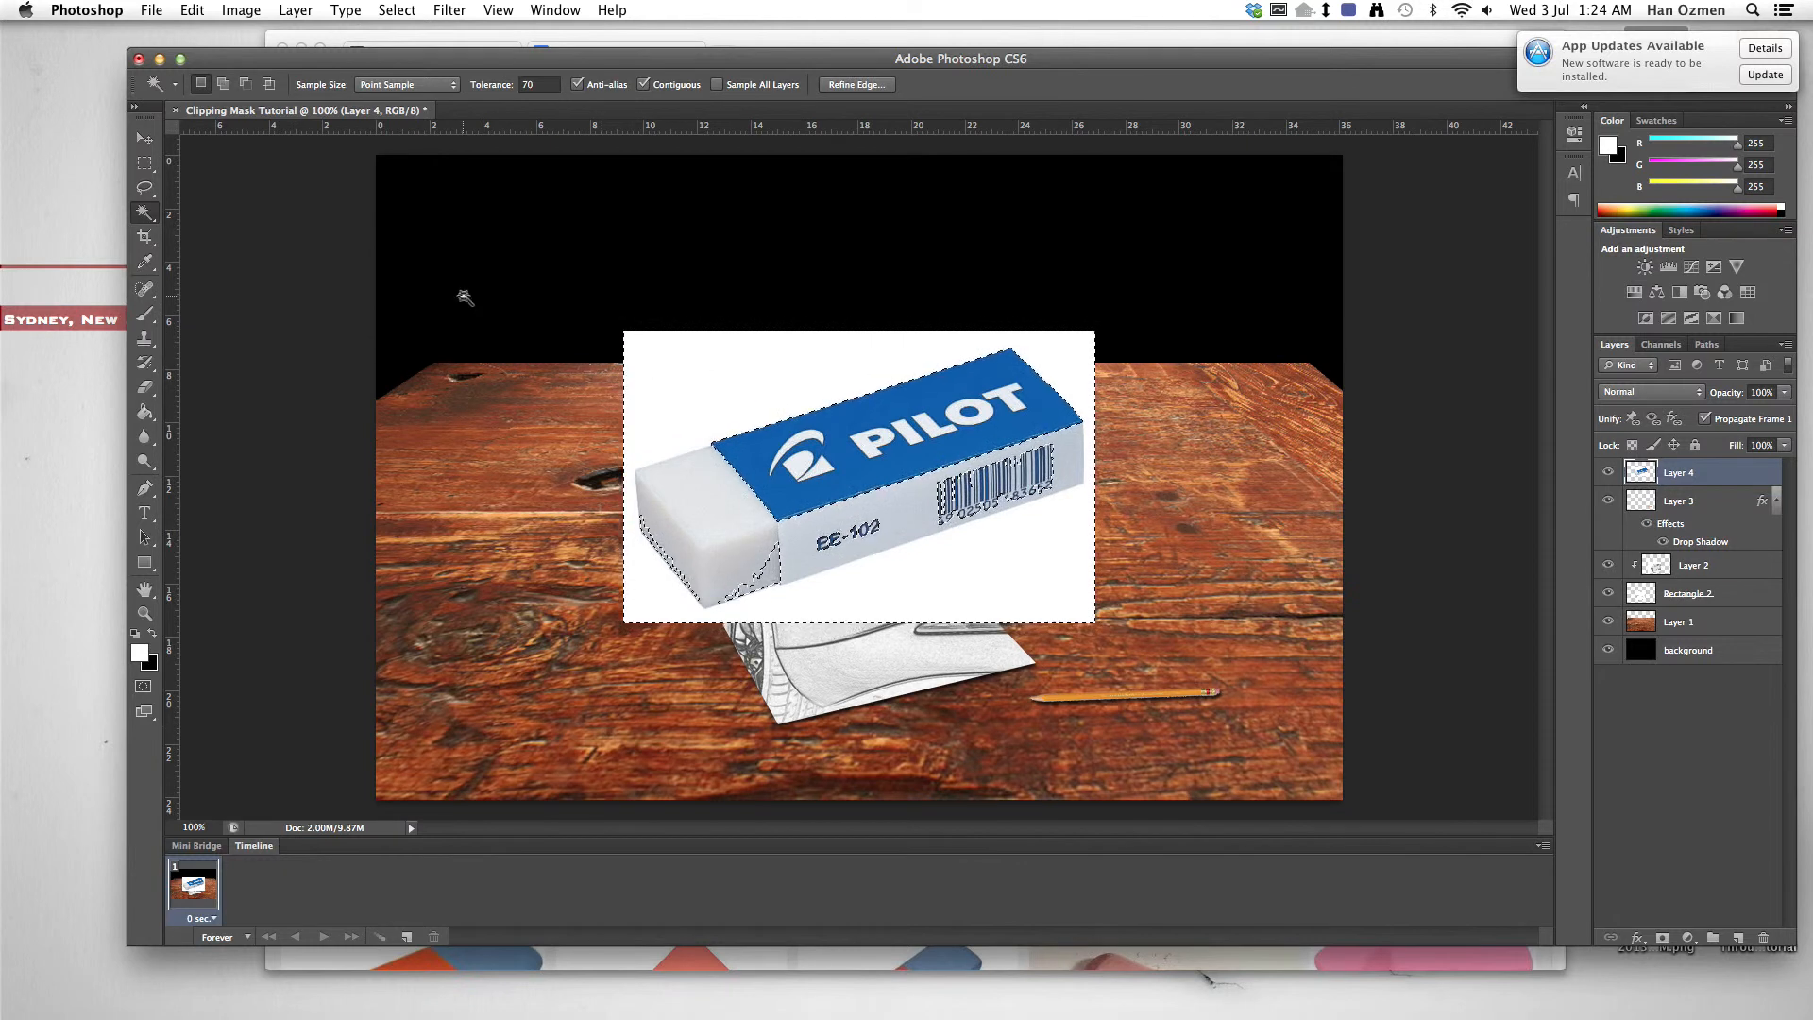
right_click(768, 387)
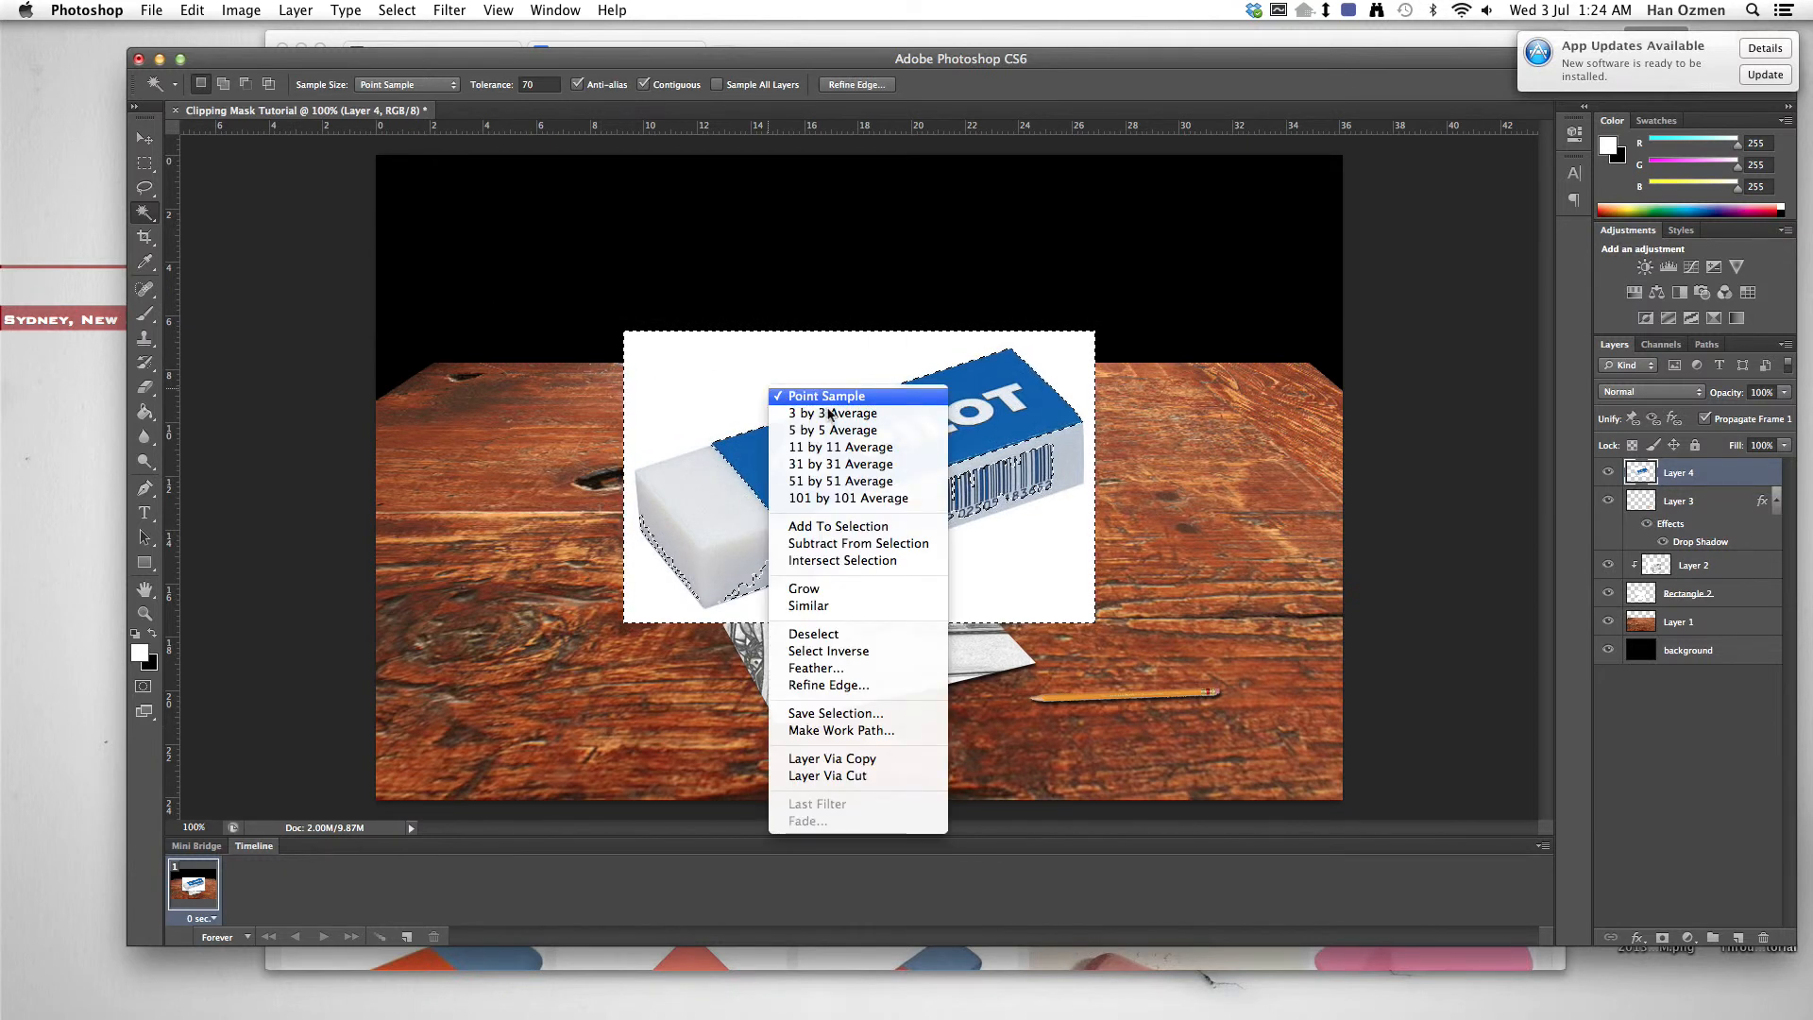
click(850, 639)
Step: Set the Magic Wand tolerance to 30, delete the white background around the eraser and clear the selection
click(501, 86)
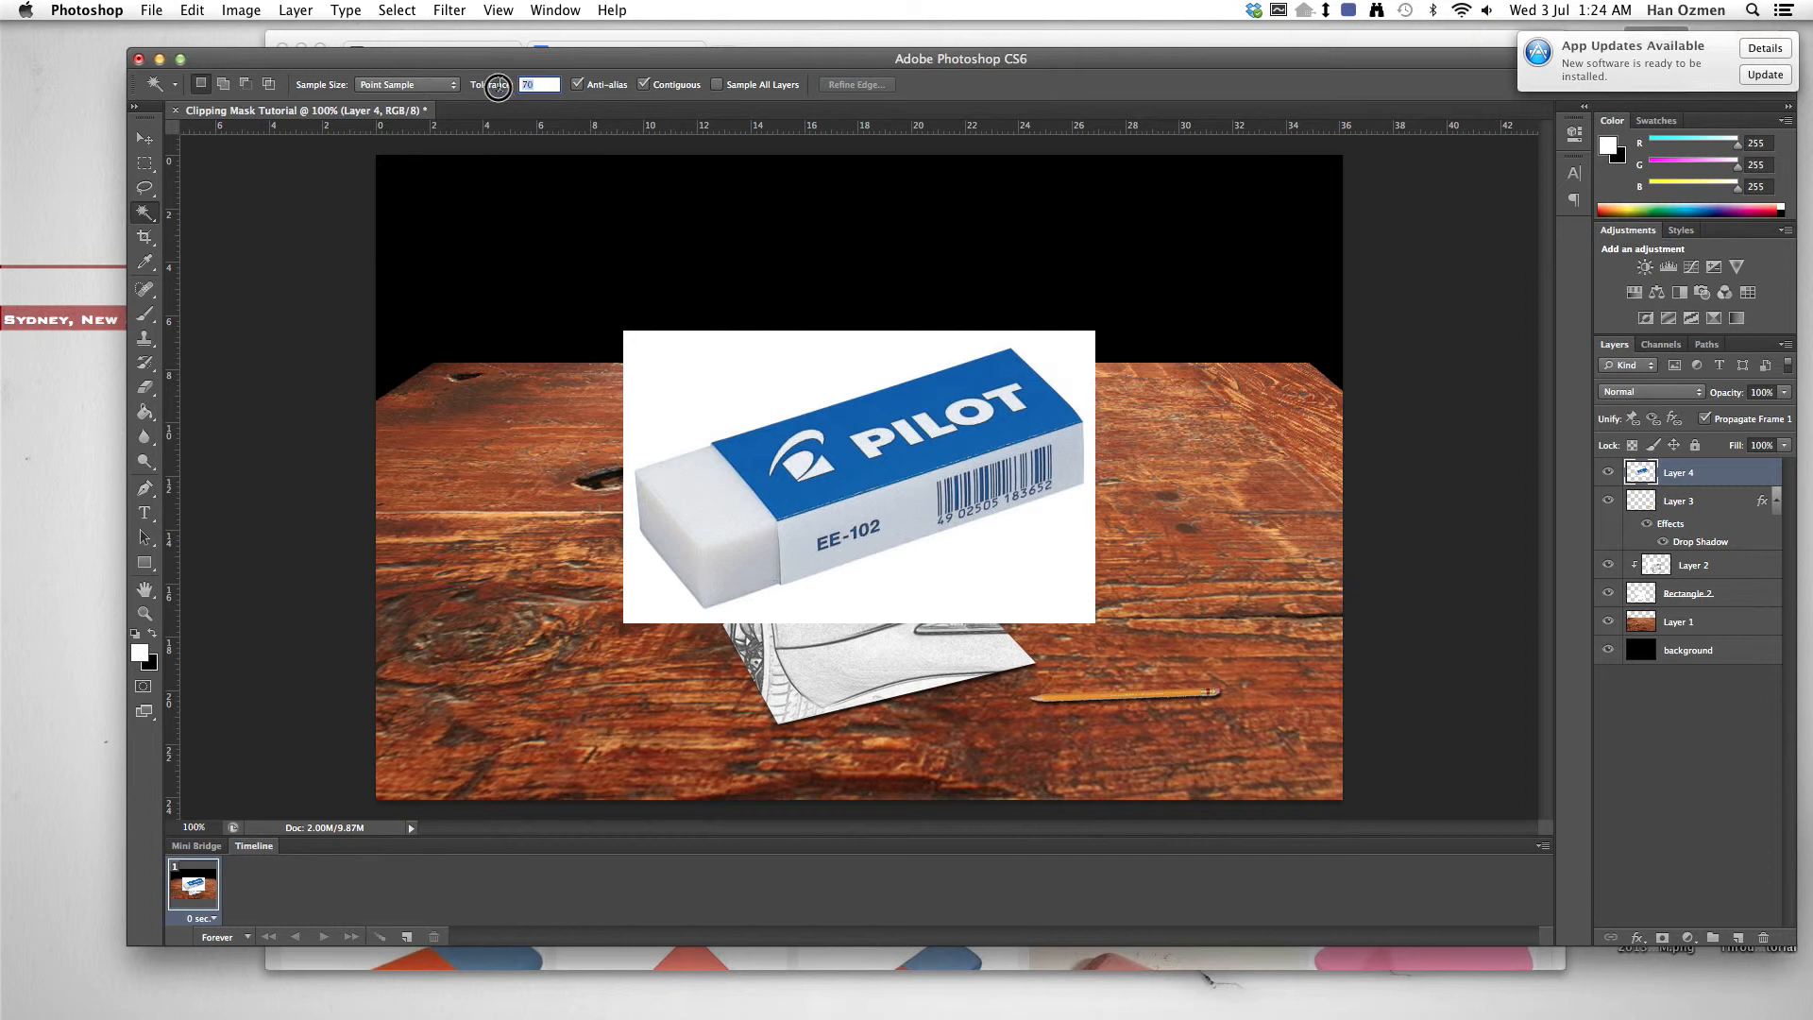
text(3)
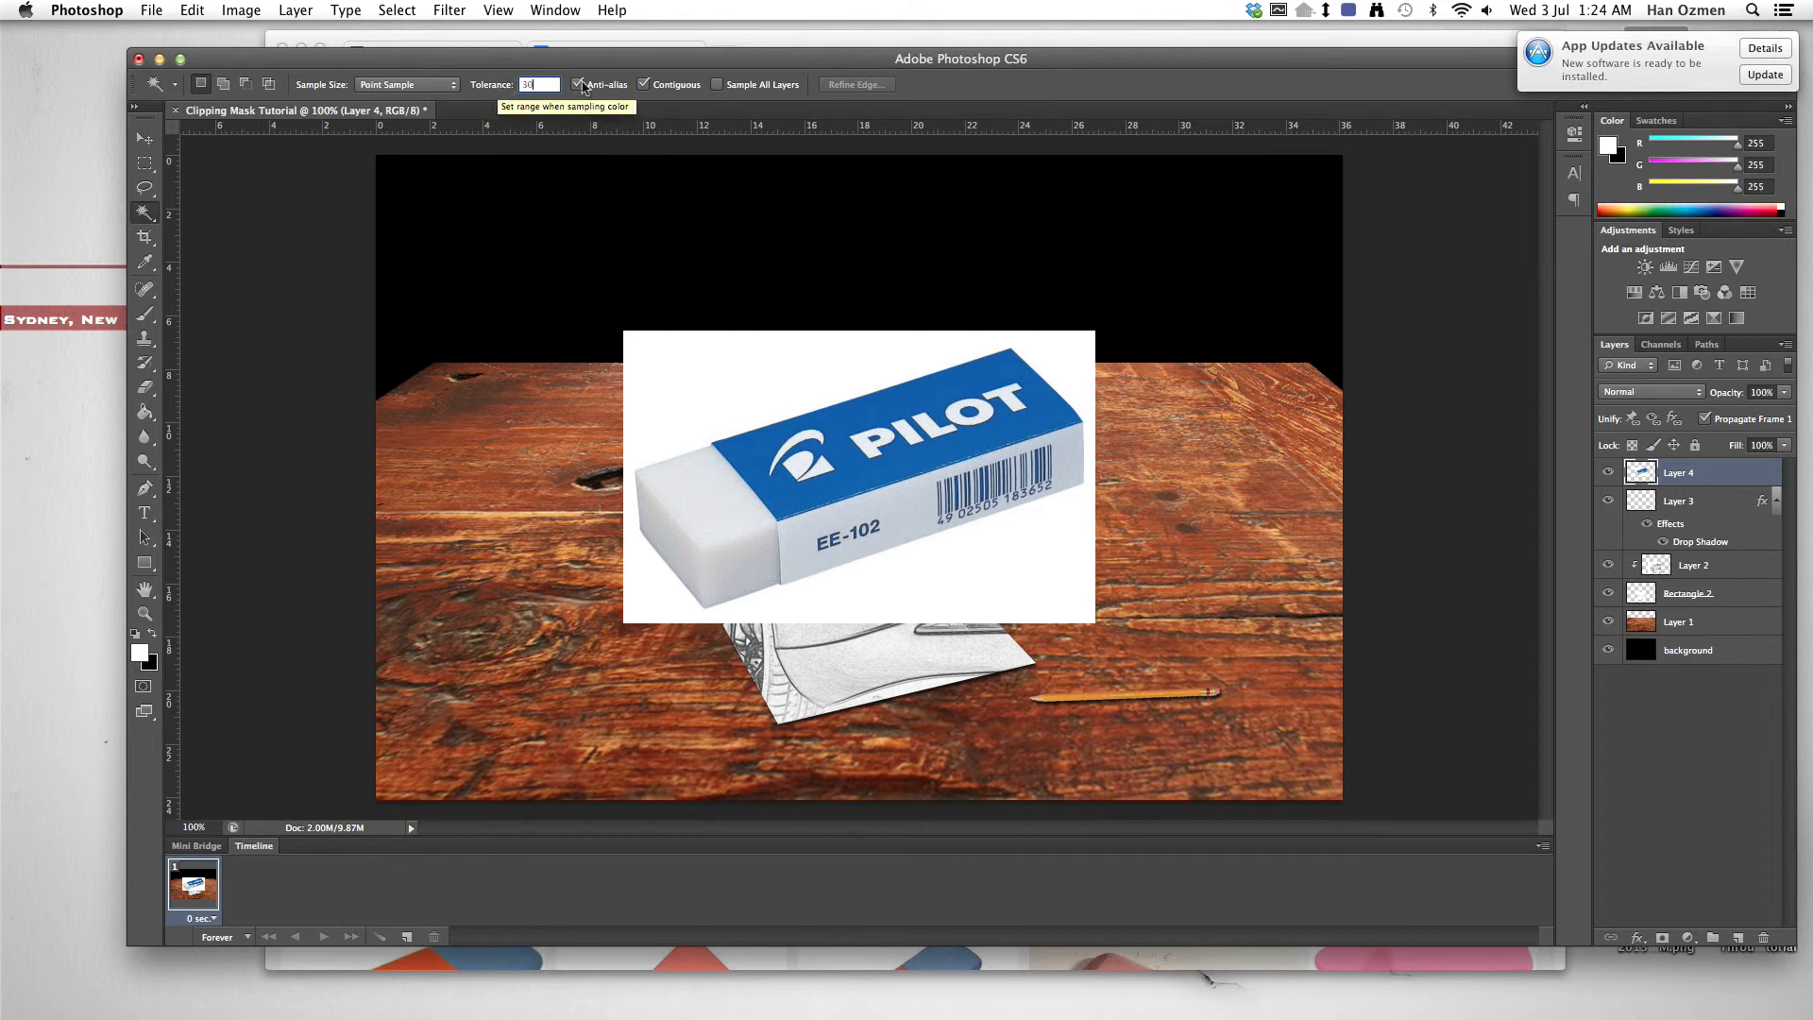
click(801, 397)
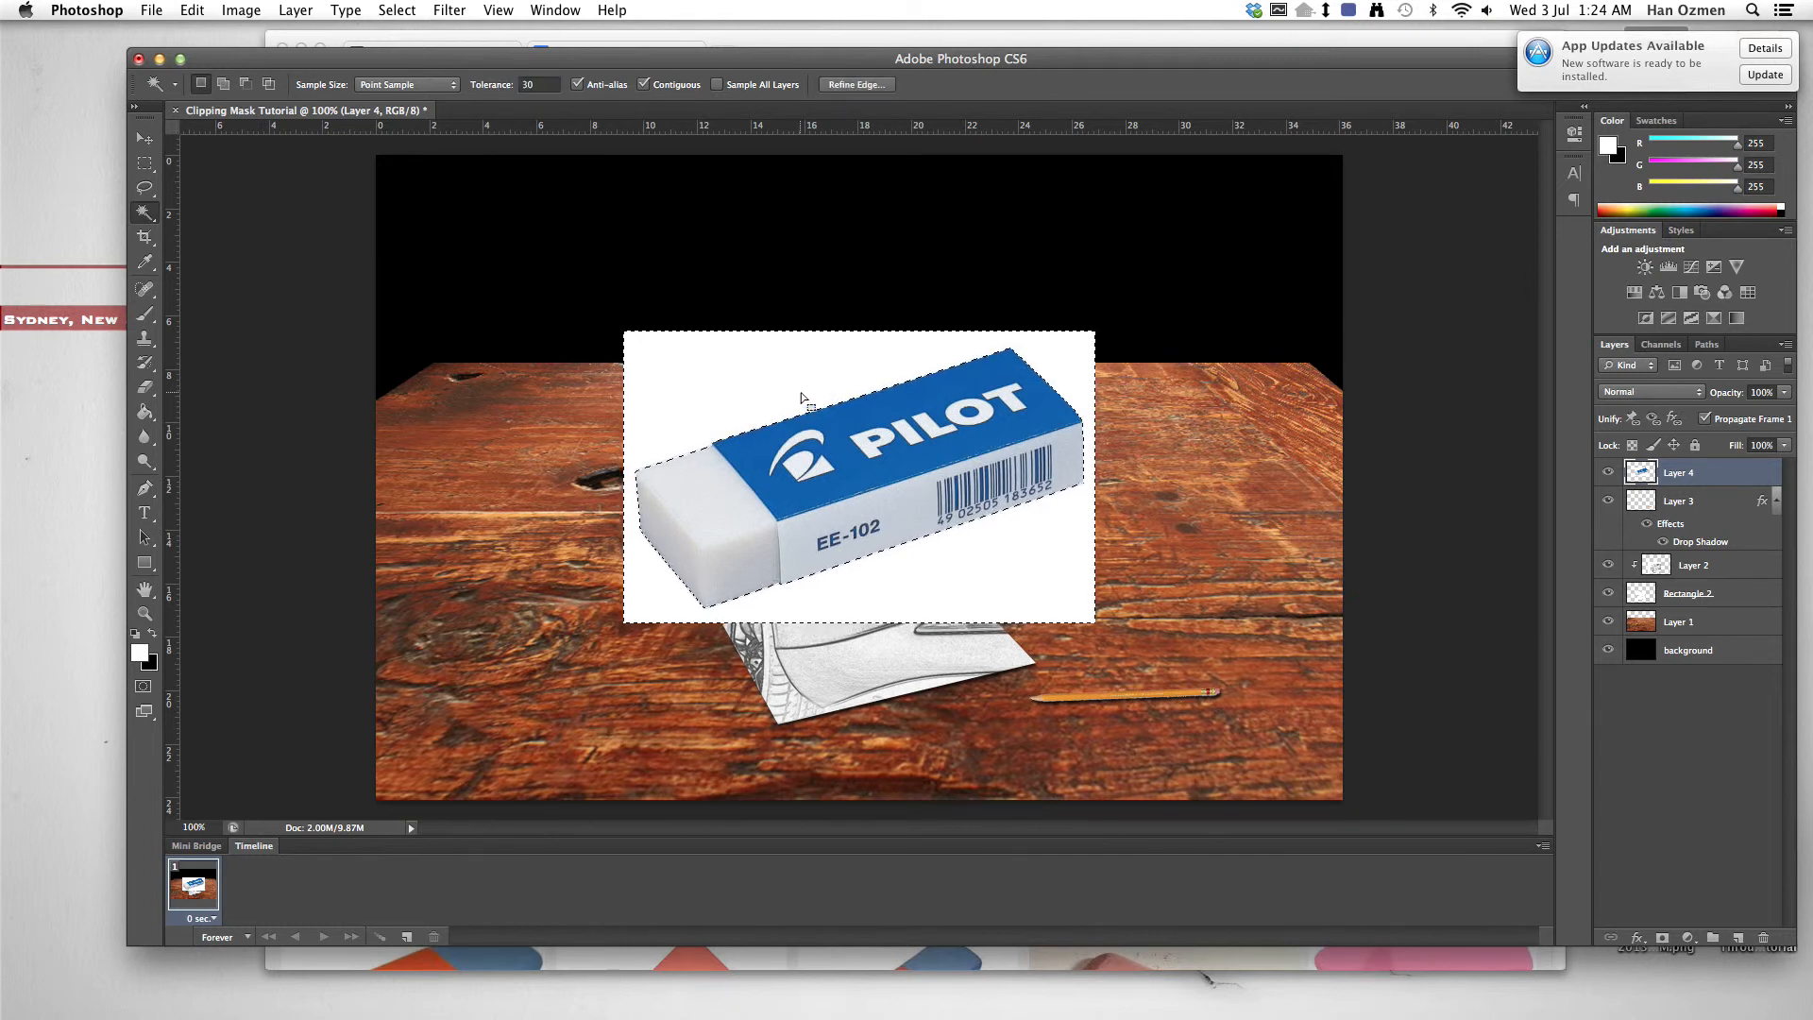
key(Delete)
click(144, 162)
click(454, 248)
Step: Scale the eraser down to a small prop and place it on the table just above the pencil
key(ctrl+t)
mouse_move(1091, 349)
mouse_down()
mouse_move(697, 585)
mouse_move(1012, 587)
mouse_move(1154, 656)
mouse_up()
key(Return)
key(m)
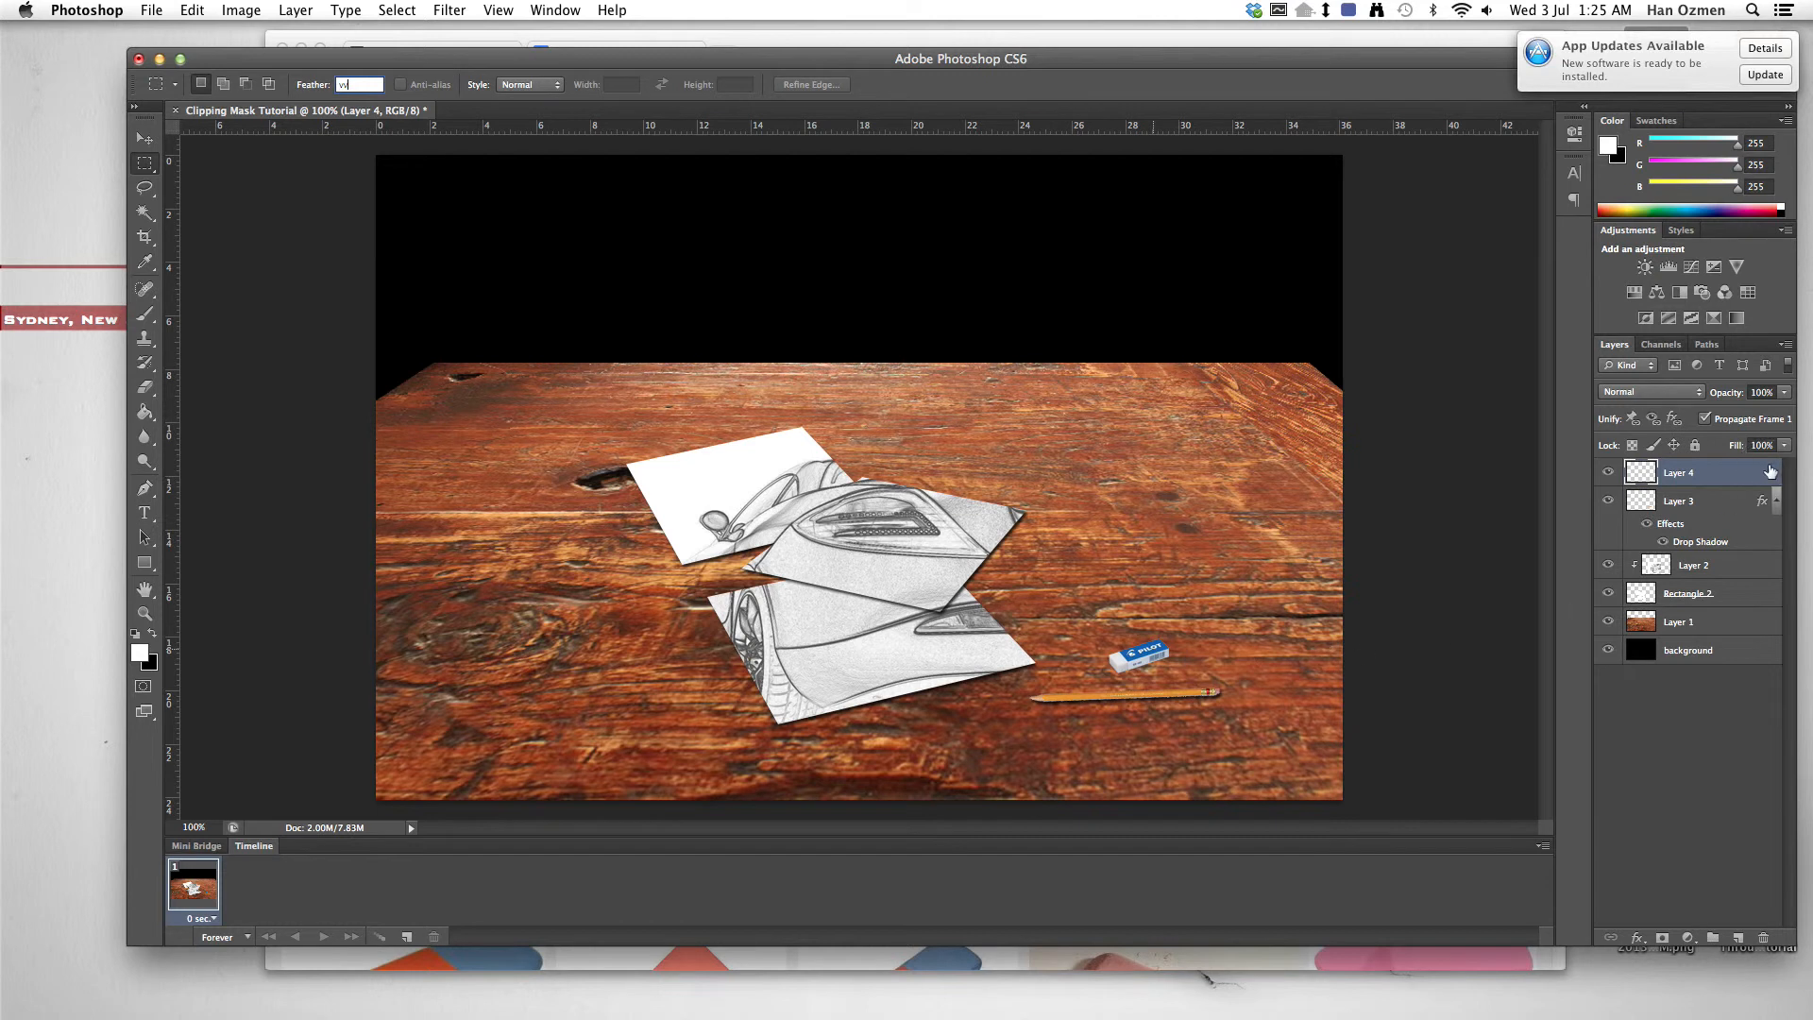
key(Return)
Step: Add a Drop Shadow layer style to the eraser layer
click(1050, 357)
double_click(1701, 495)
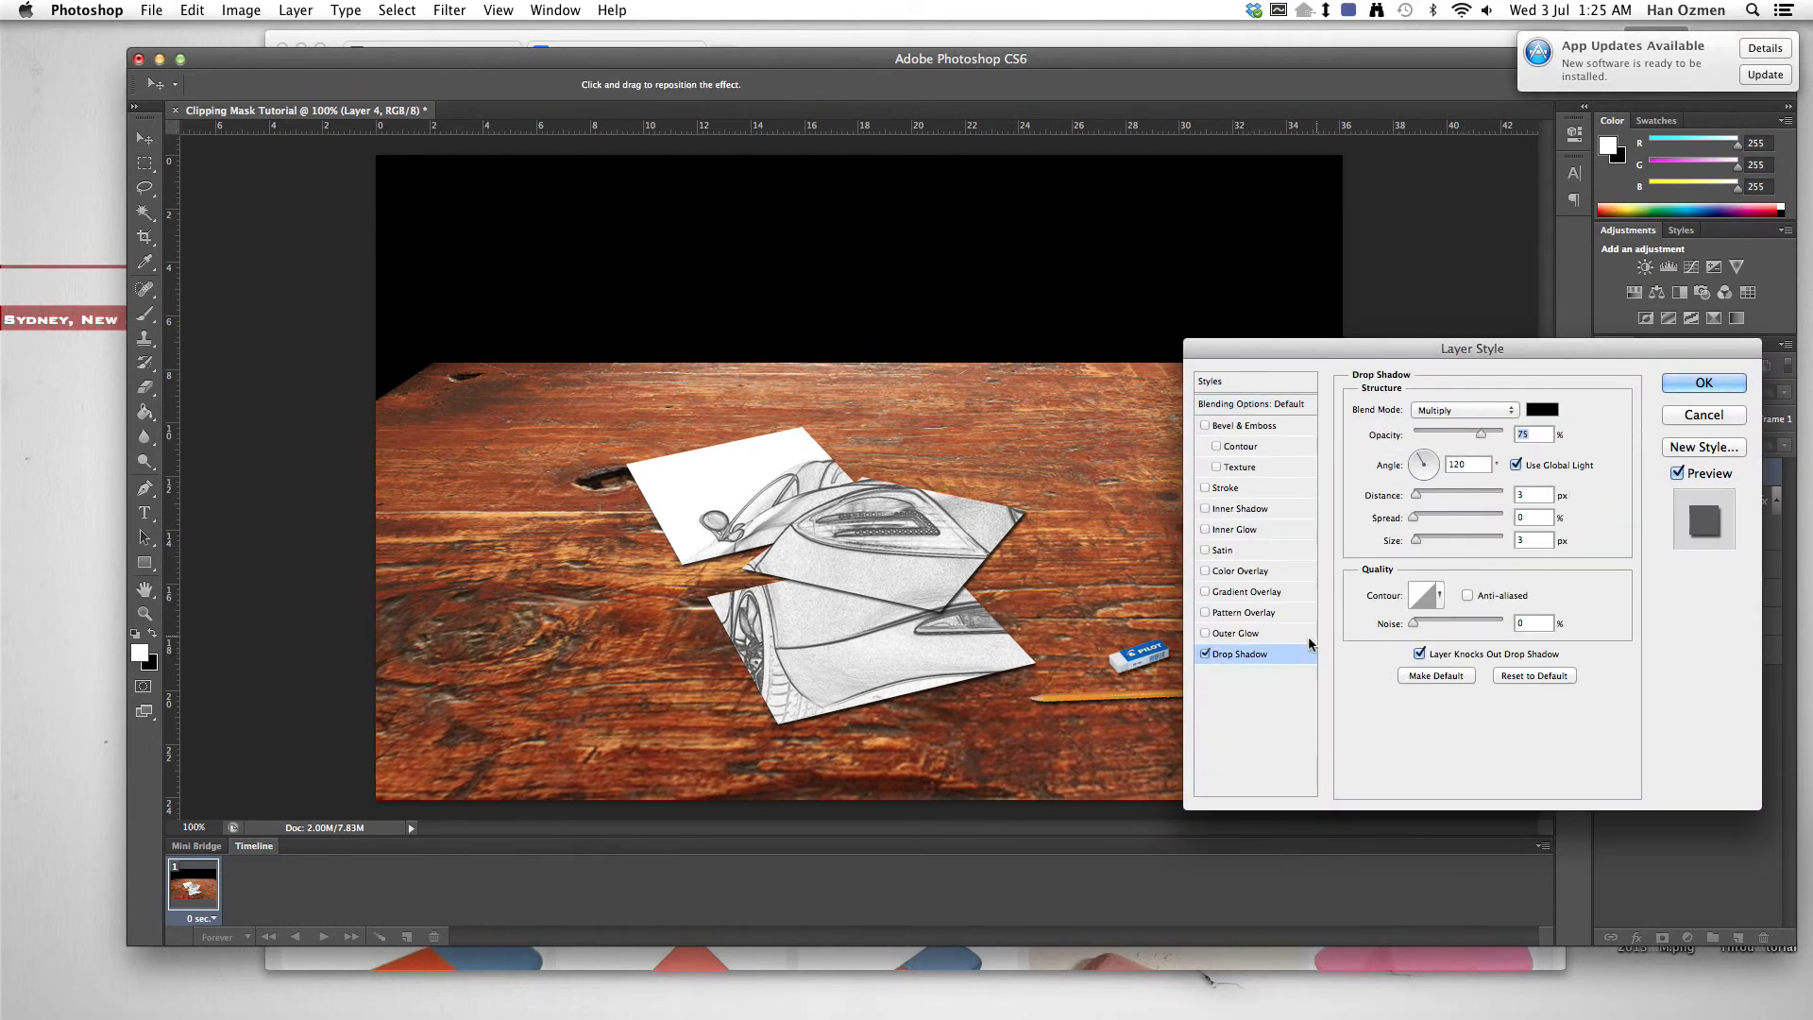
click(1695, 385)
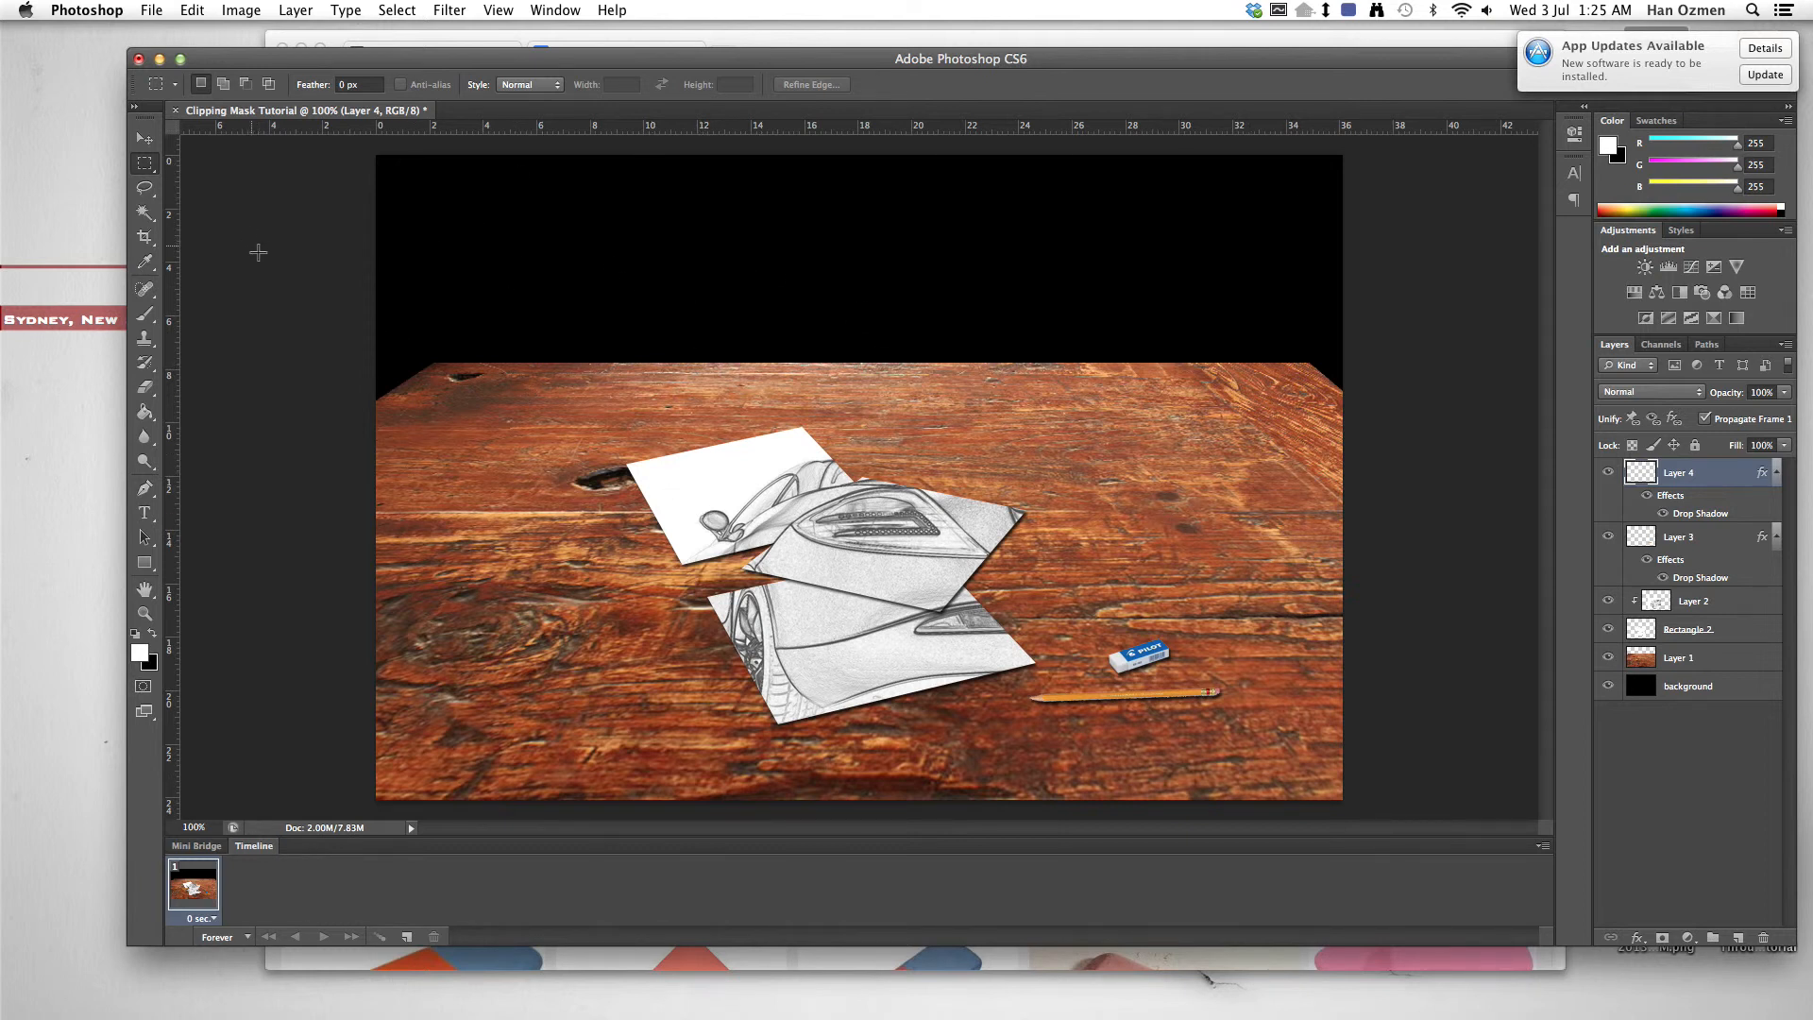
Step: Save the composite to the Desktop as the PNG file Clipping Mask Tutorial, with smallest compression and no interlacing
click(152, 12)
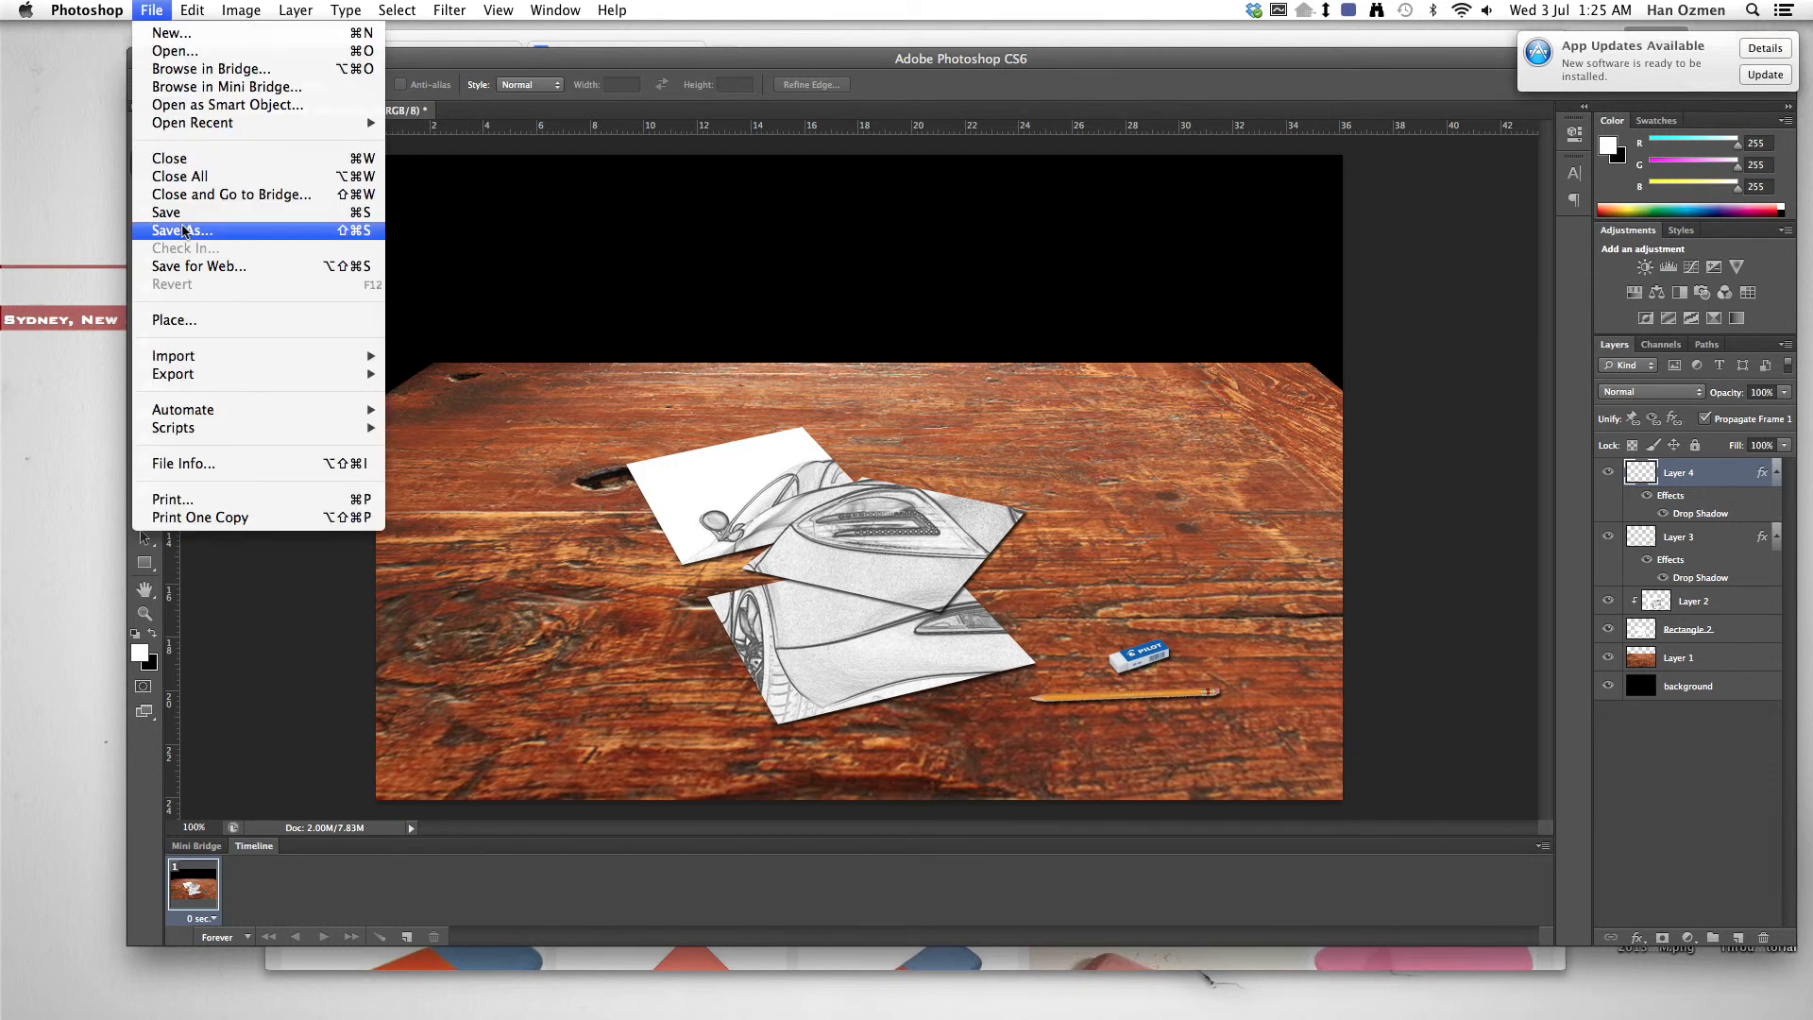
click(183, 231)
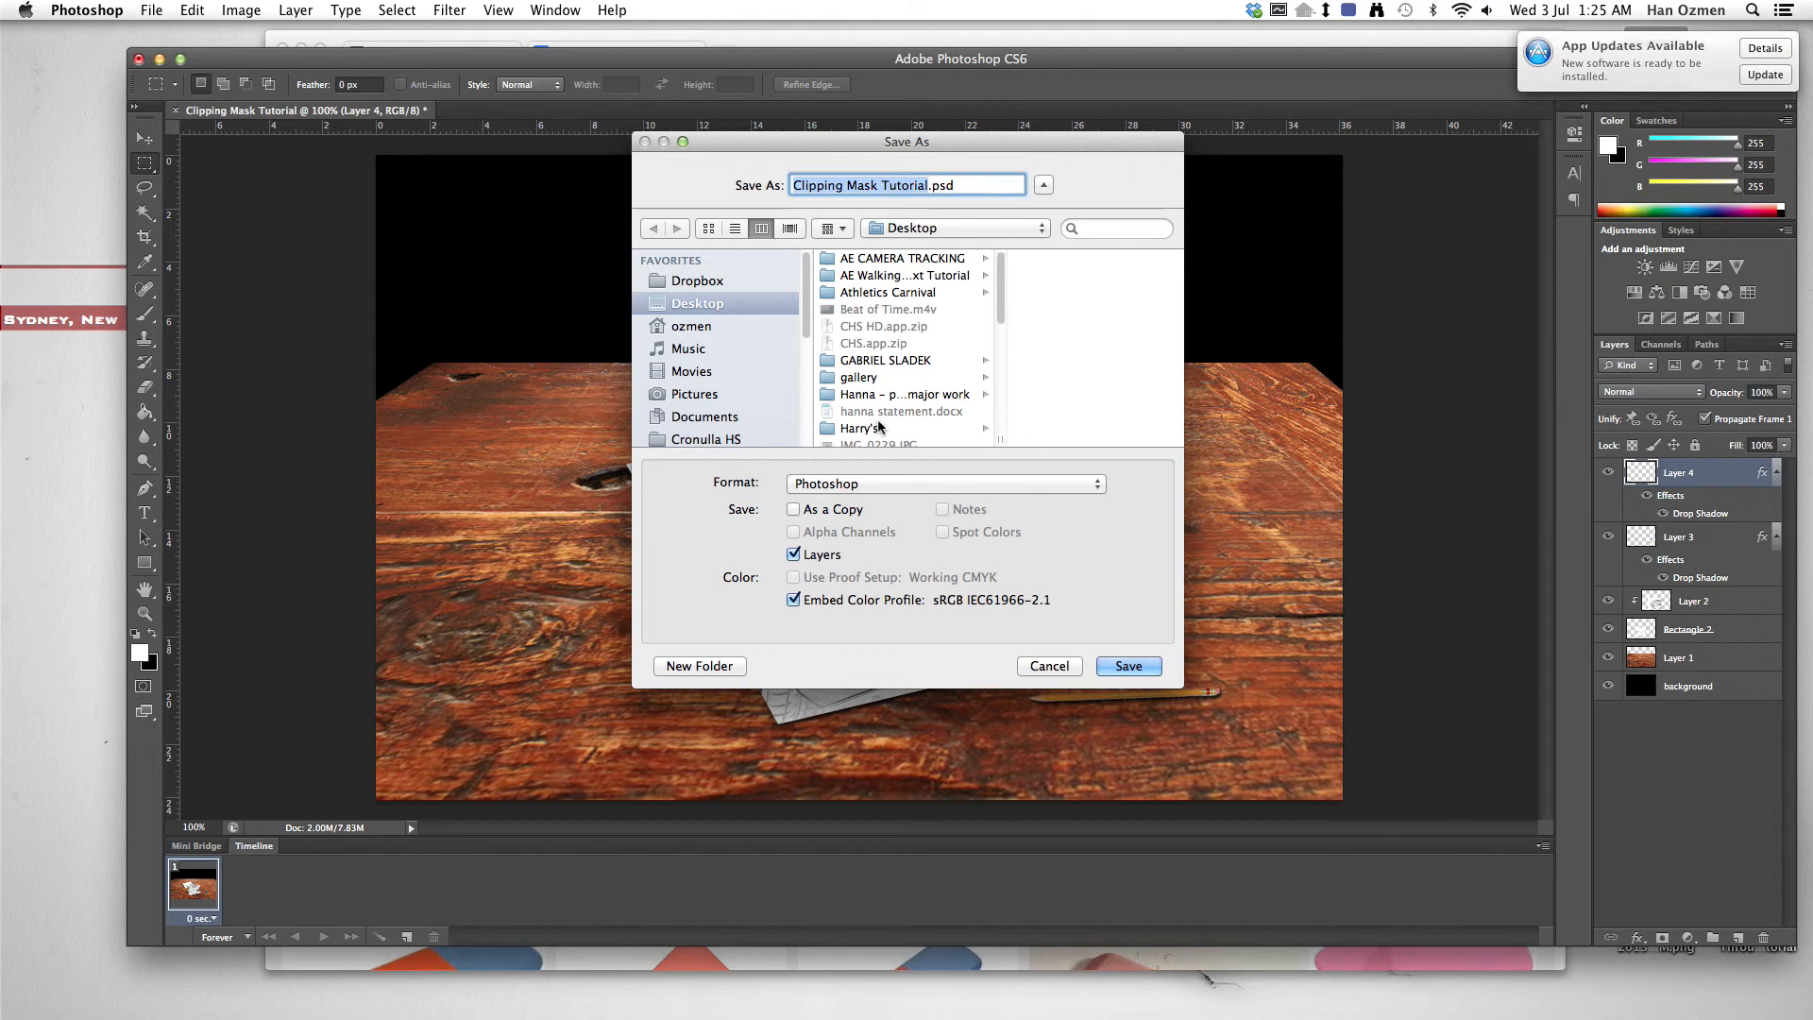
click(1055, 486)
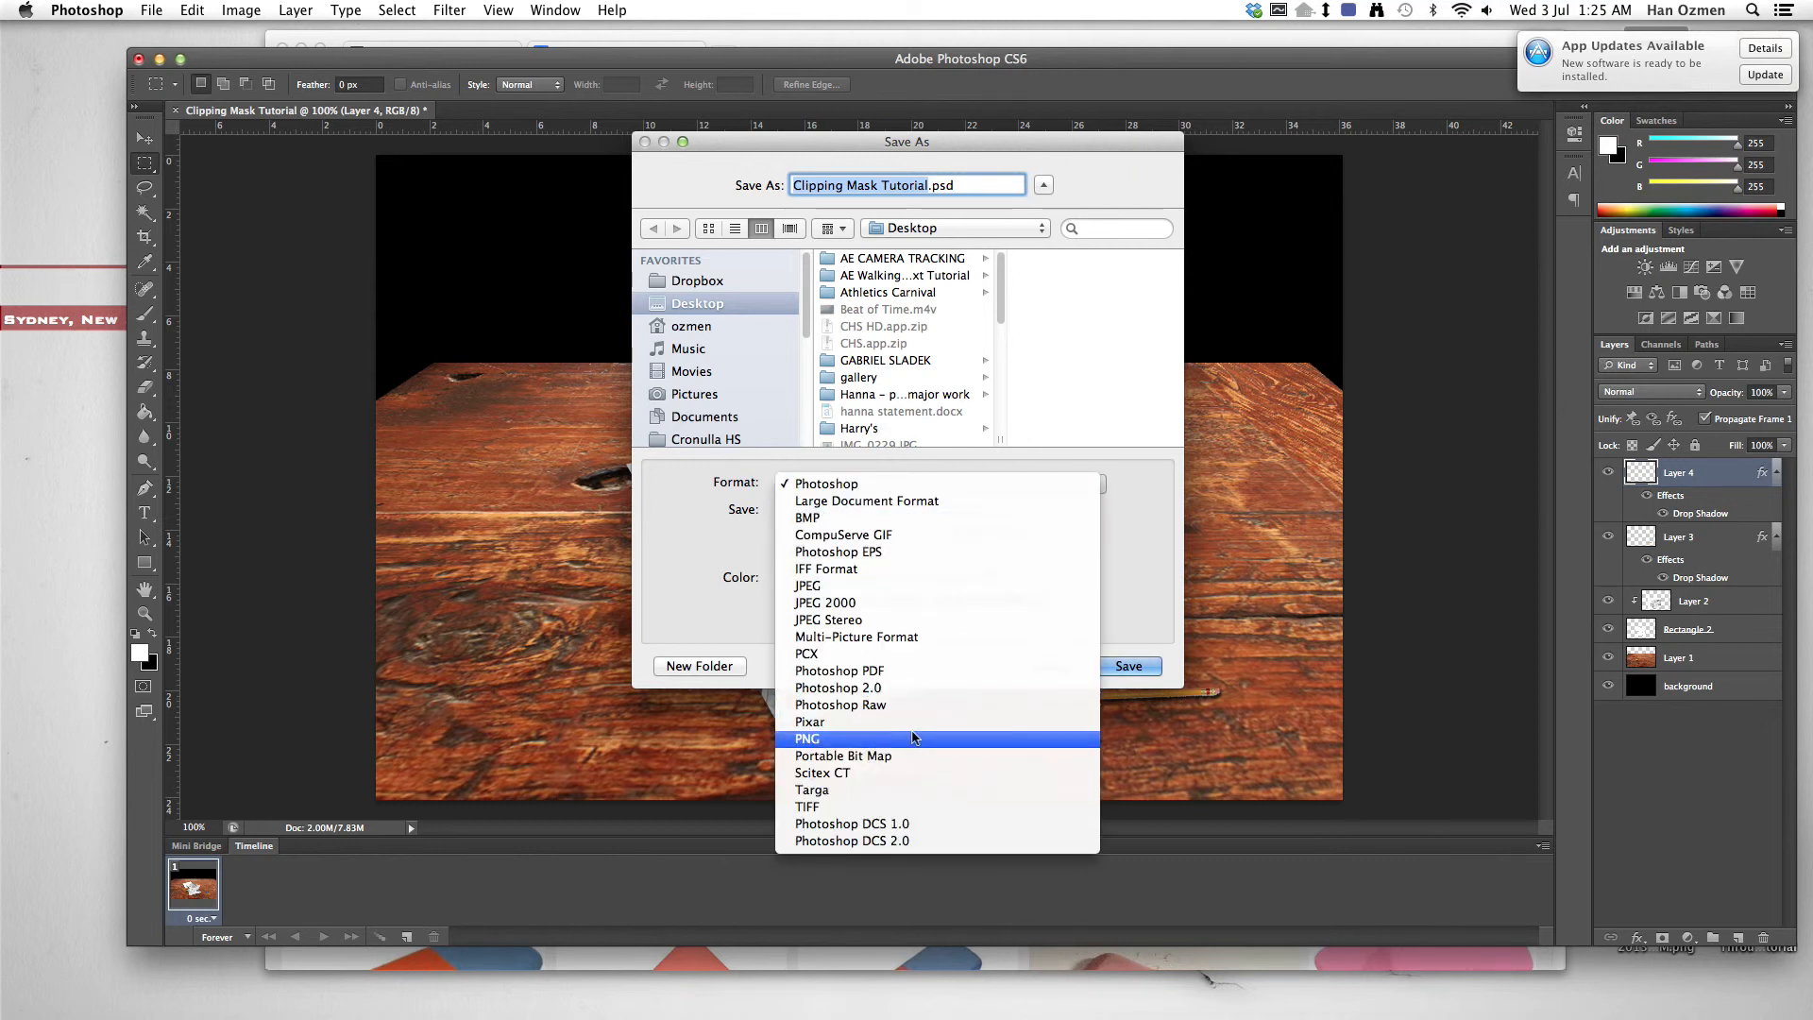
click(1038, 738)
click(1134, 672)
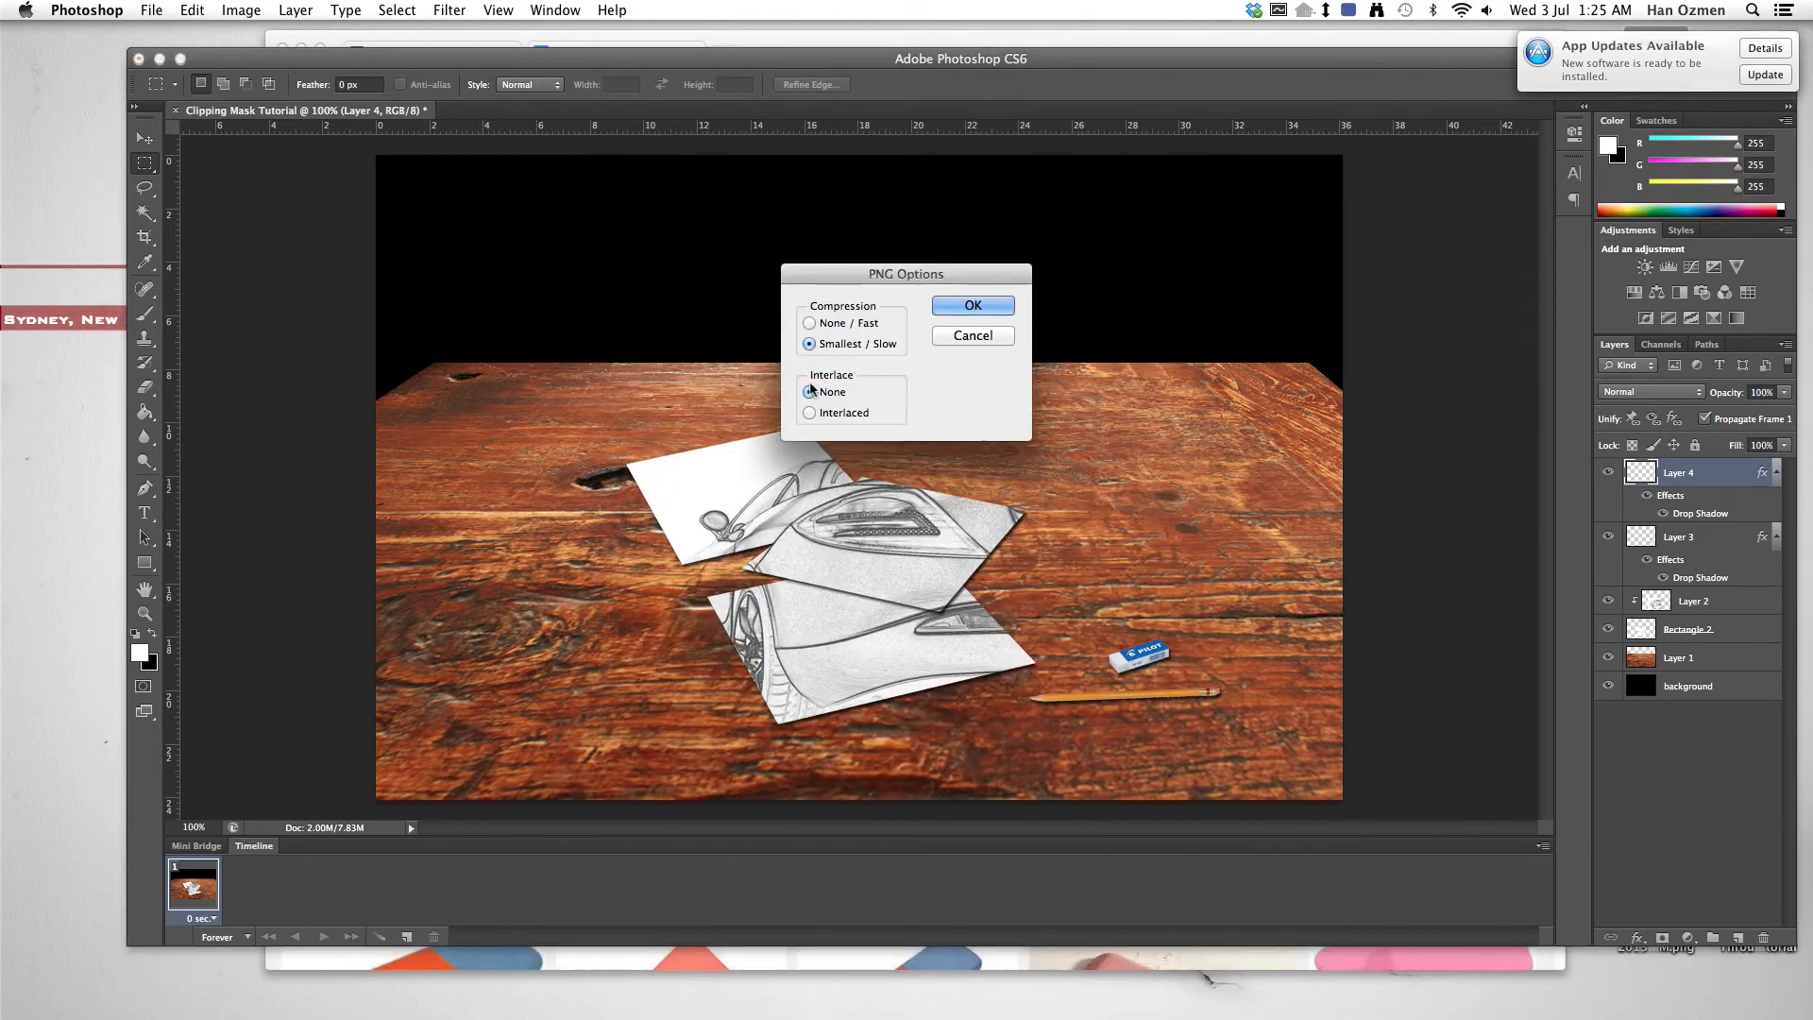
click(973, 306)
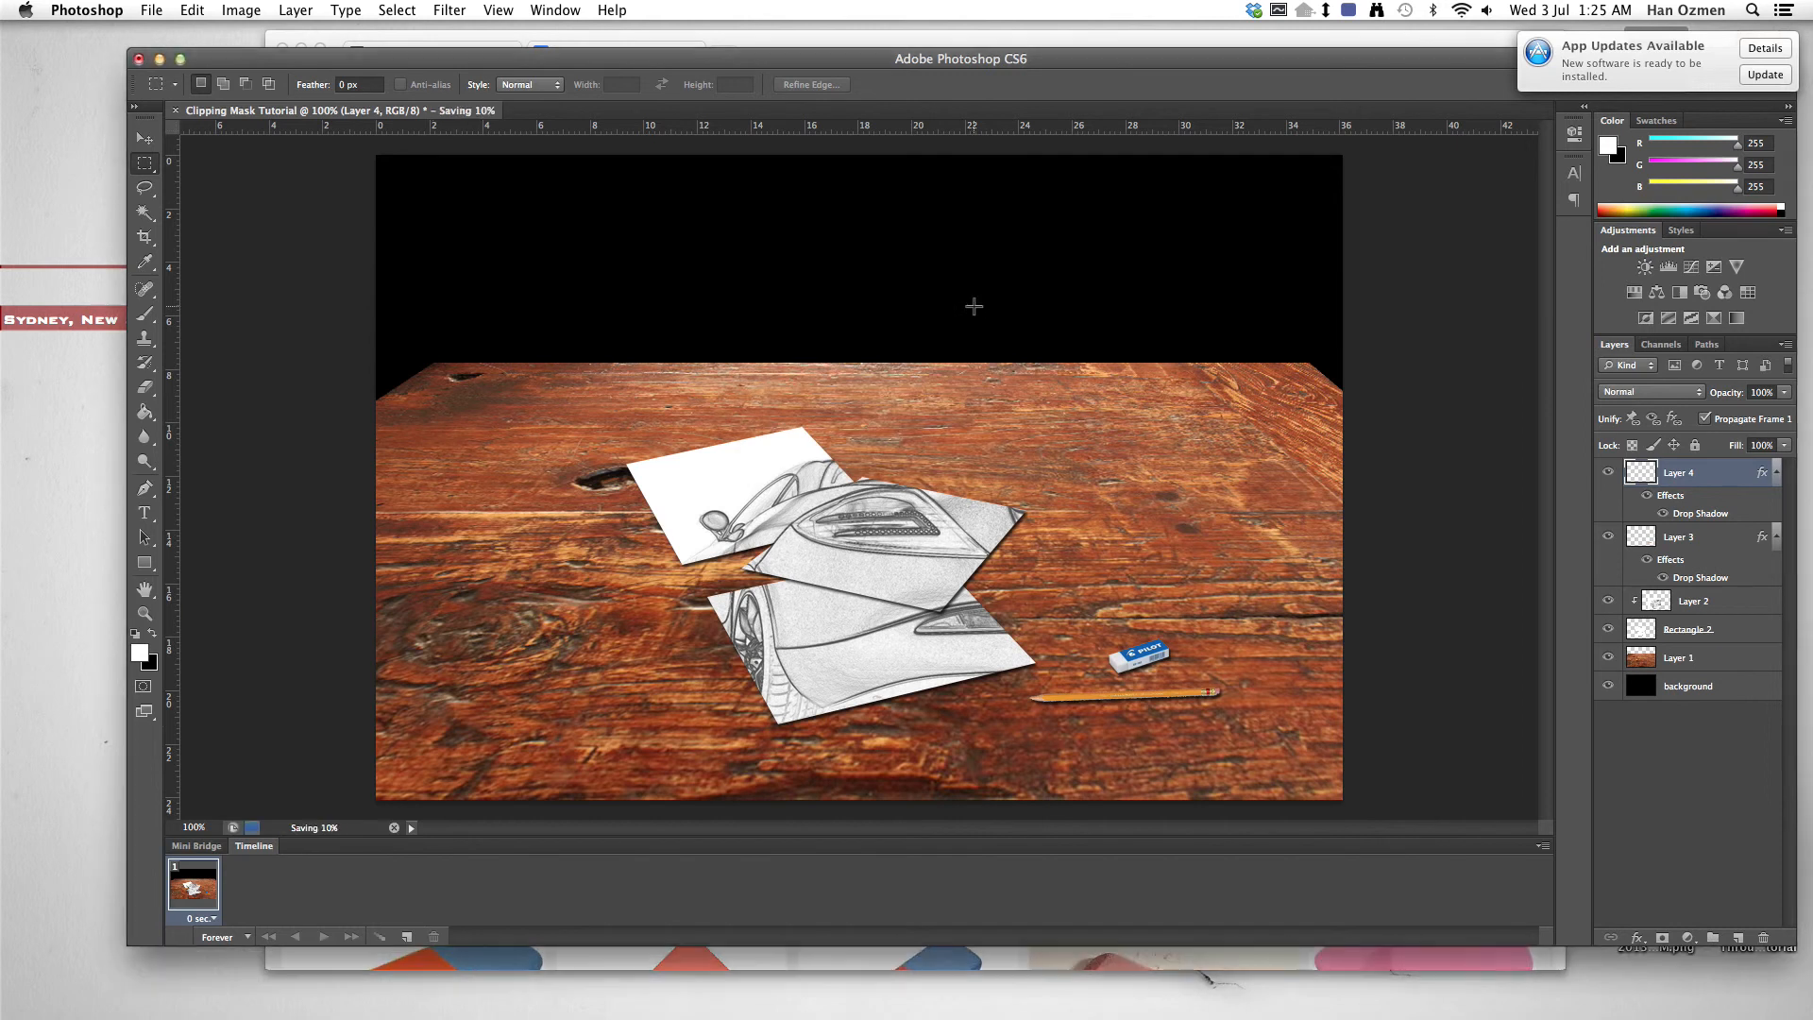
Step: Minimise the Photoshop and browser windows and preview the exported Clipping Mask Tutorial.png on the desktop
click(159, 60)
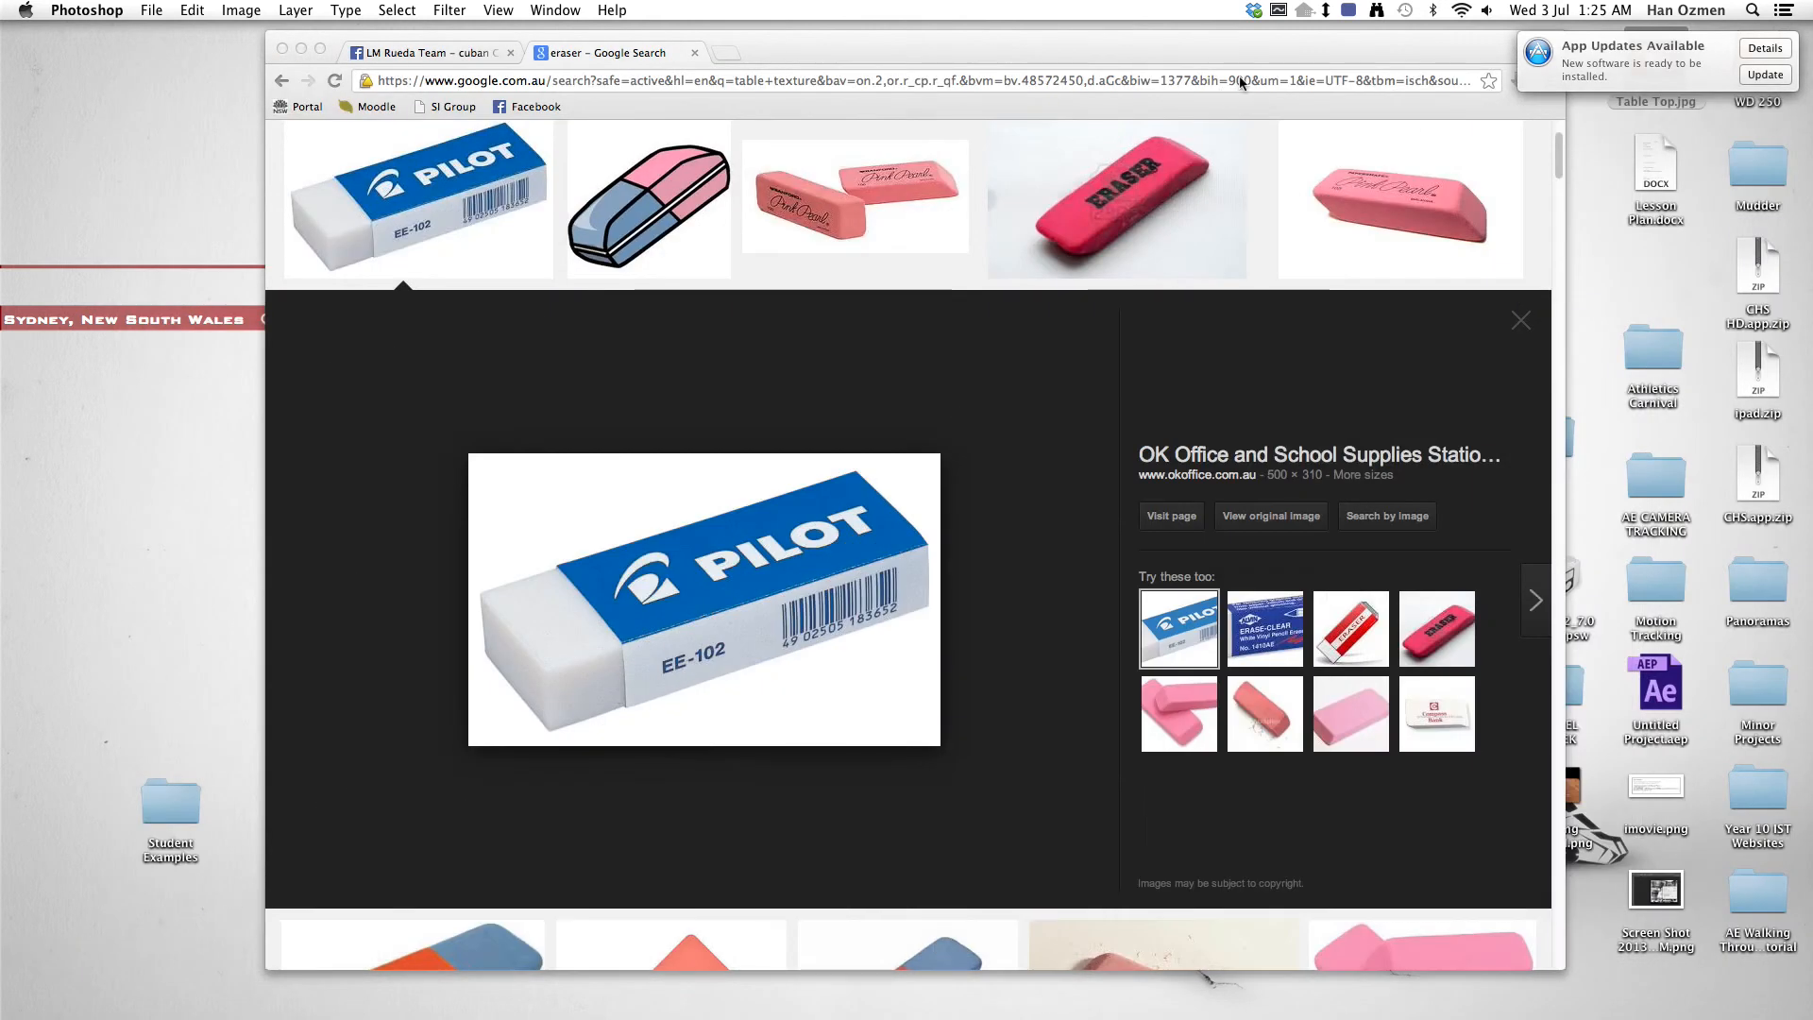
click(301, 48)
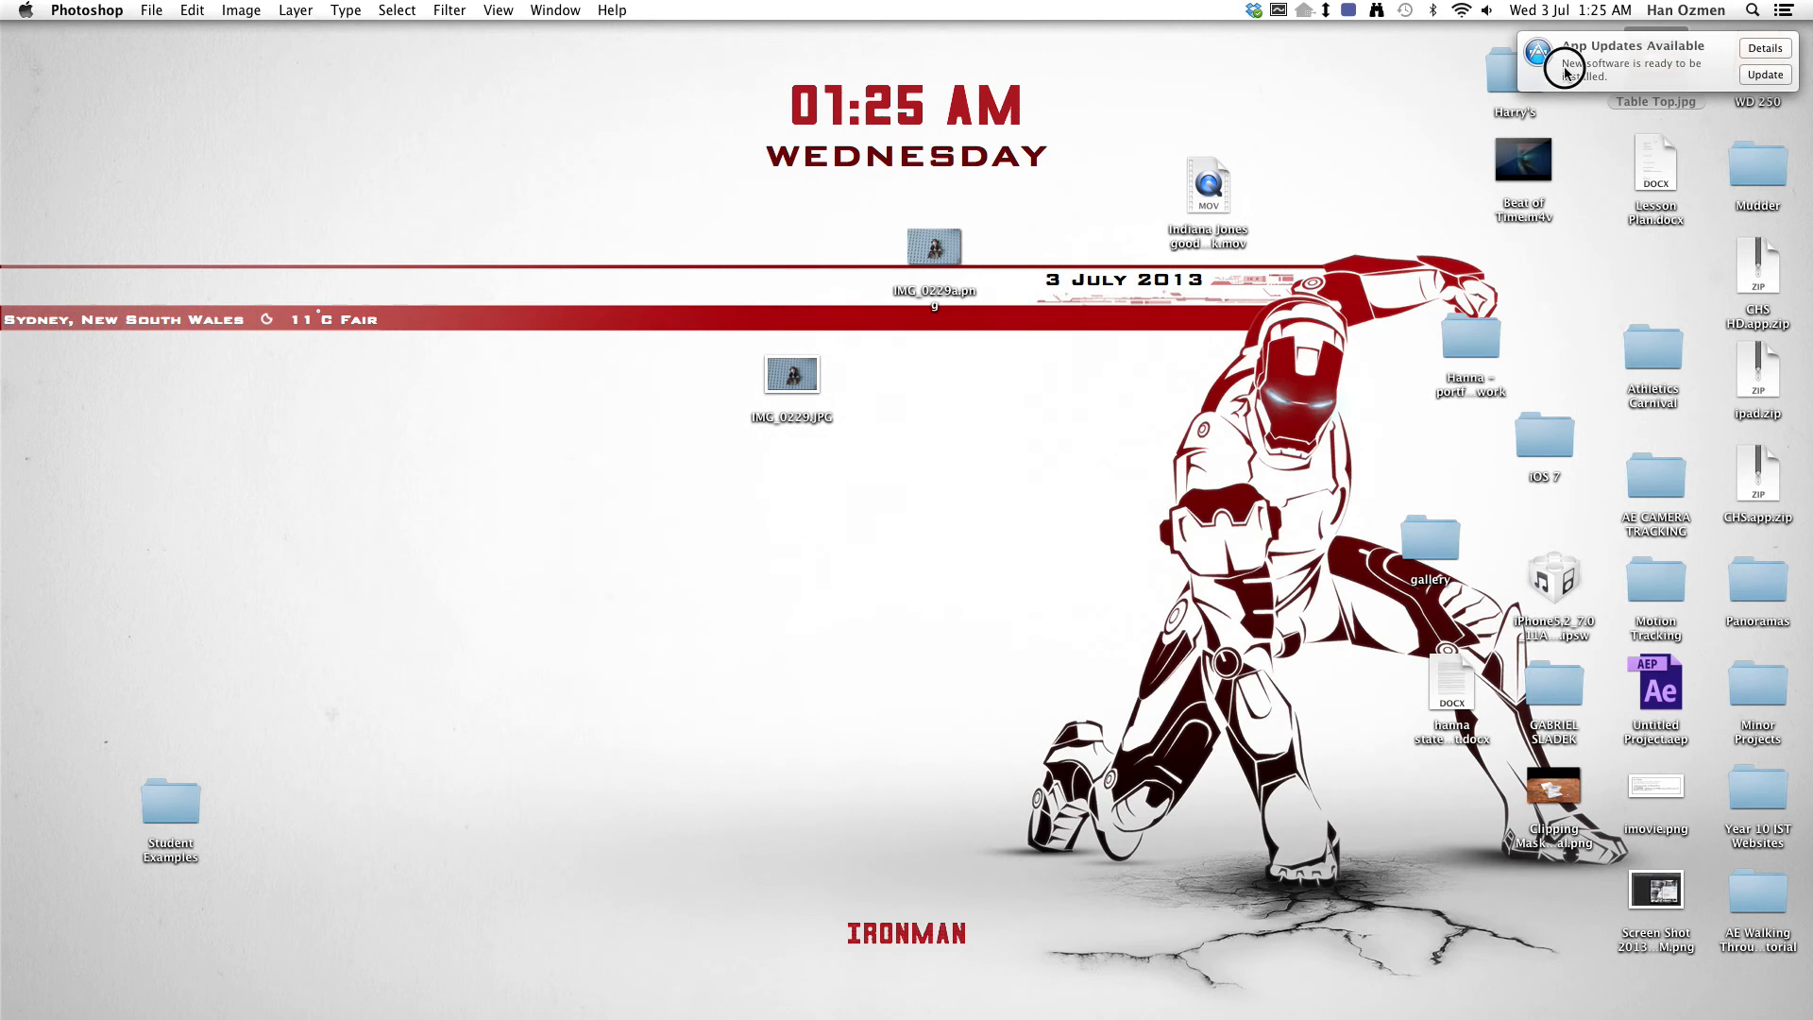
click(1565, 798)
key(space)
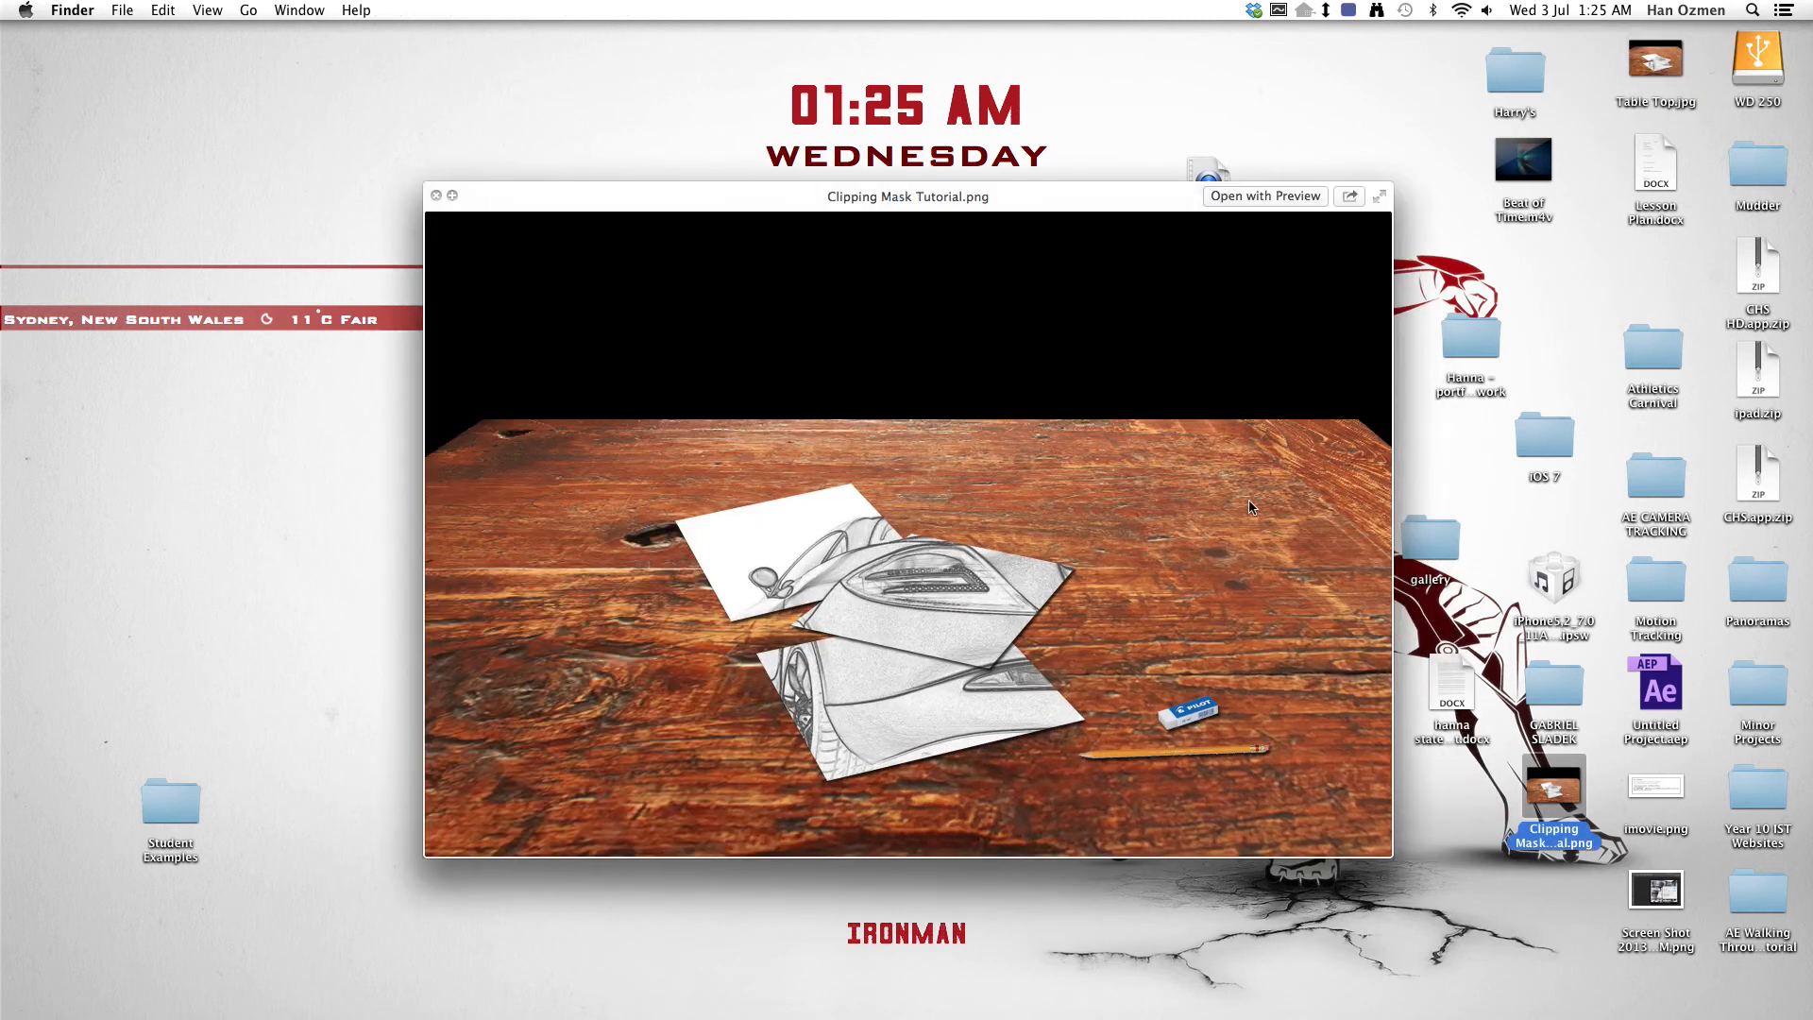